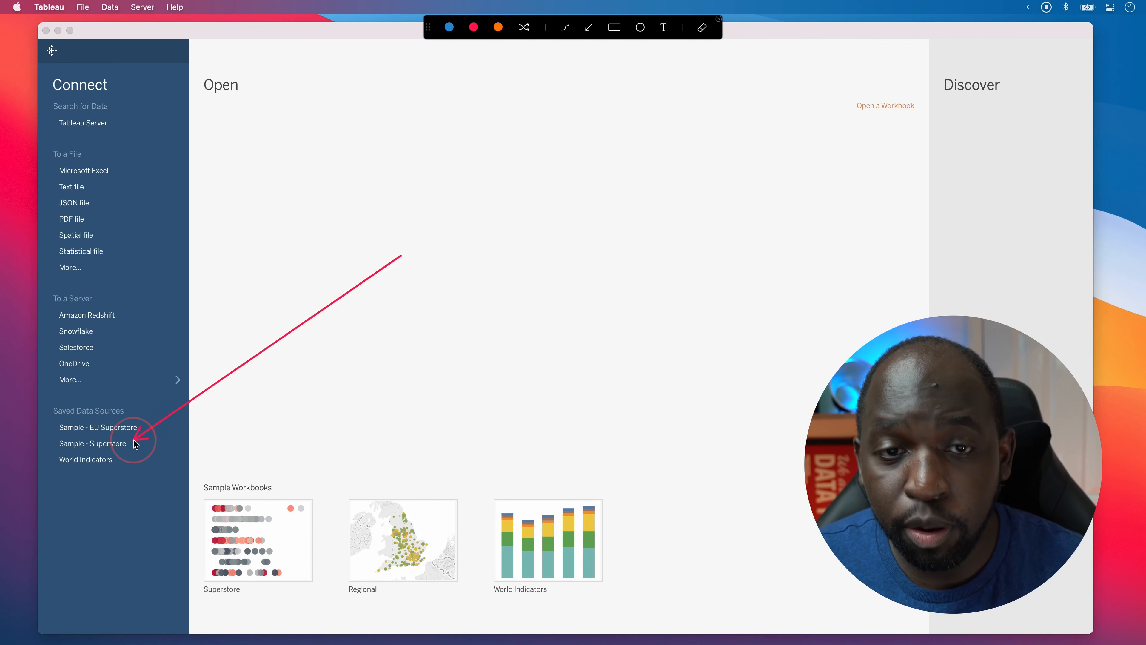
Connect to the Sample - Superstore saved data source and show total Sales as text on Sheet 1
{"action": "key", "text": "Escape"}
{"action": "left_click", "coordinate": [112, 446]}
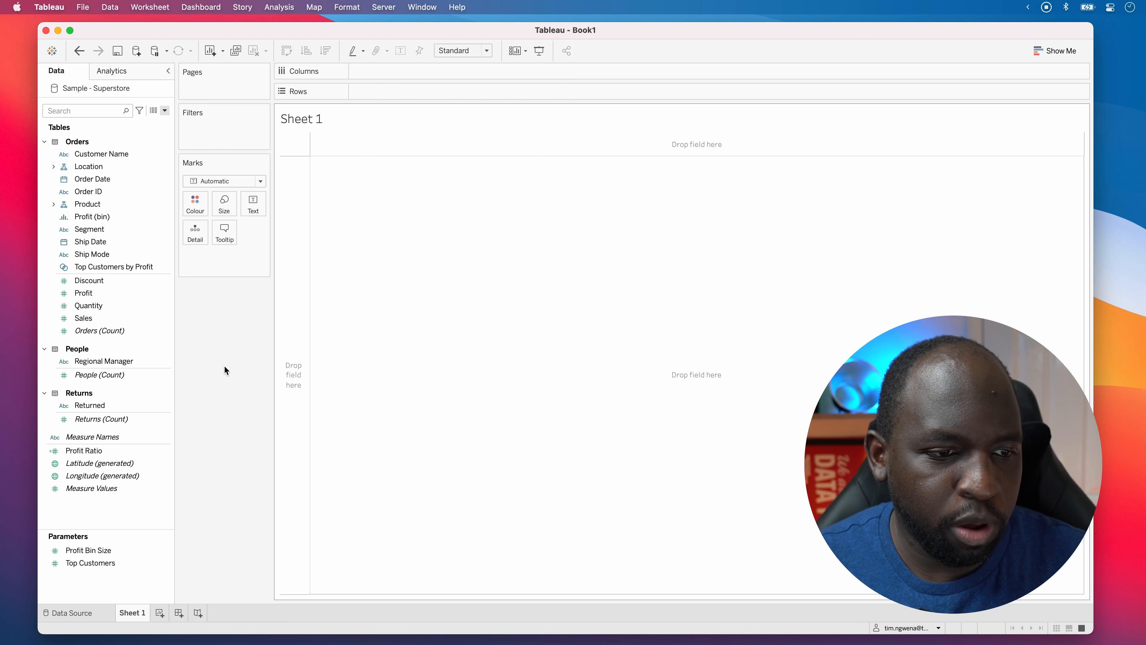
{"action": "left_click_drag", "start_coordinate": [90, 322], "coordinate": [253, 206]}
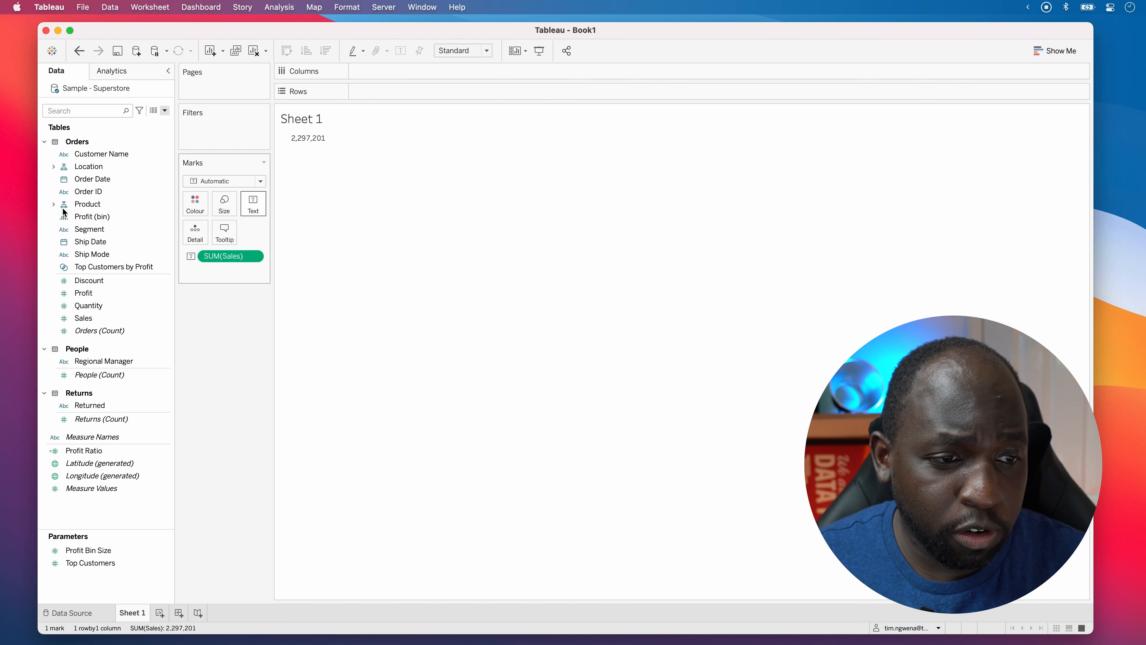
Break the sales down into a crosstab with Category and Sub-Category on rows and Order Date years on columns
{"action": "left_click", "coordinate": [54, 205]}
{"action": "left_click_drag", "start_coordinate": [105, 229], "coordinate": [376, 93]}
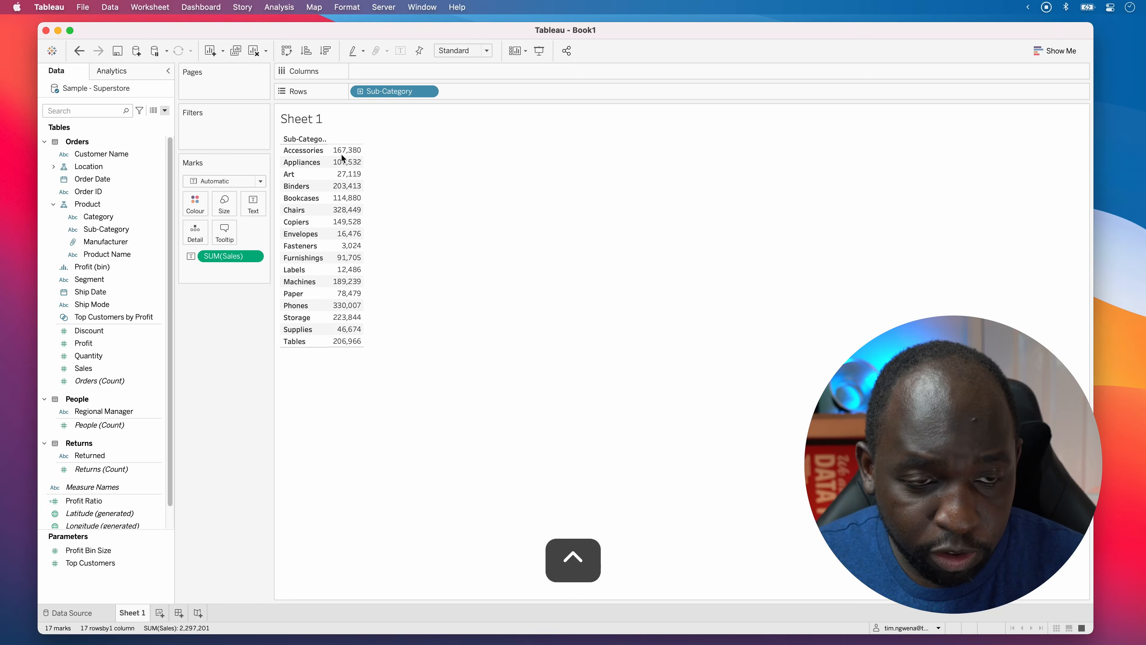
{"action": "key", "text": "ctrl+a"}
{"action": "mouse_move", "coordinate": [250, 245]}
{"action": "left_mouse_down"}
{"action": "mouse_move", "coordinate": [345, 159]}
{"action": "mouse_move", "coordinate": [348, 337]}
{"action": "left_mouse_up"}
{"action": "key", "text": "ctrl"}
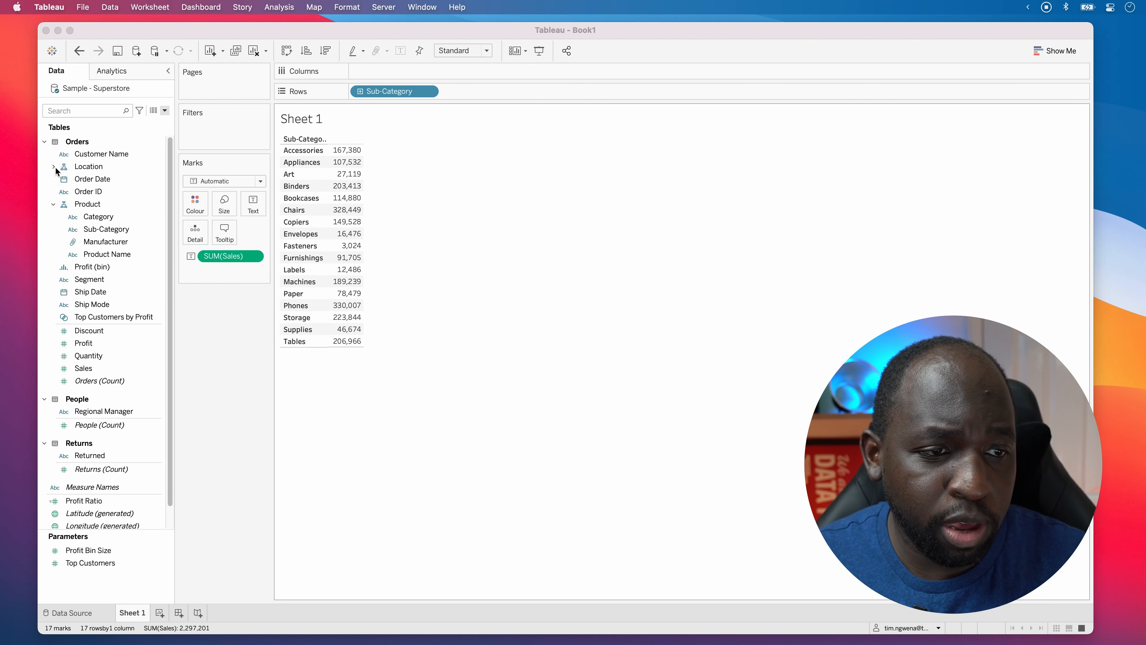
{"action": "left_click_drag", "start_coordinate": [86, 182], "coordinate": [371, 73]}
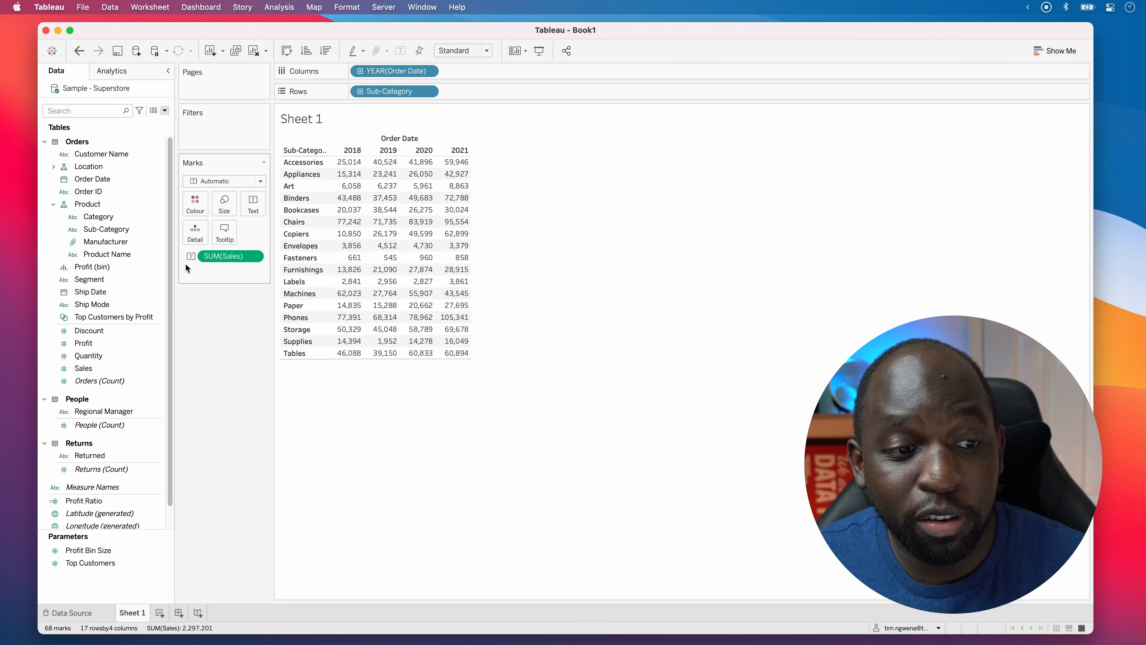
{"action": "left_click_drag", "start_coordinate": [99, 217], "coordinate": [356, 95]}
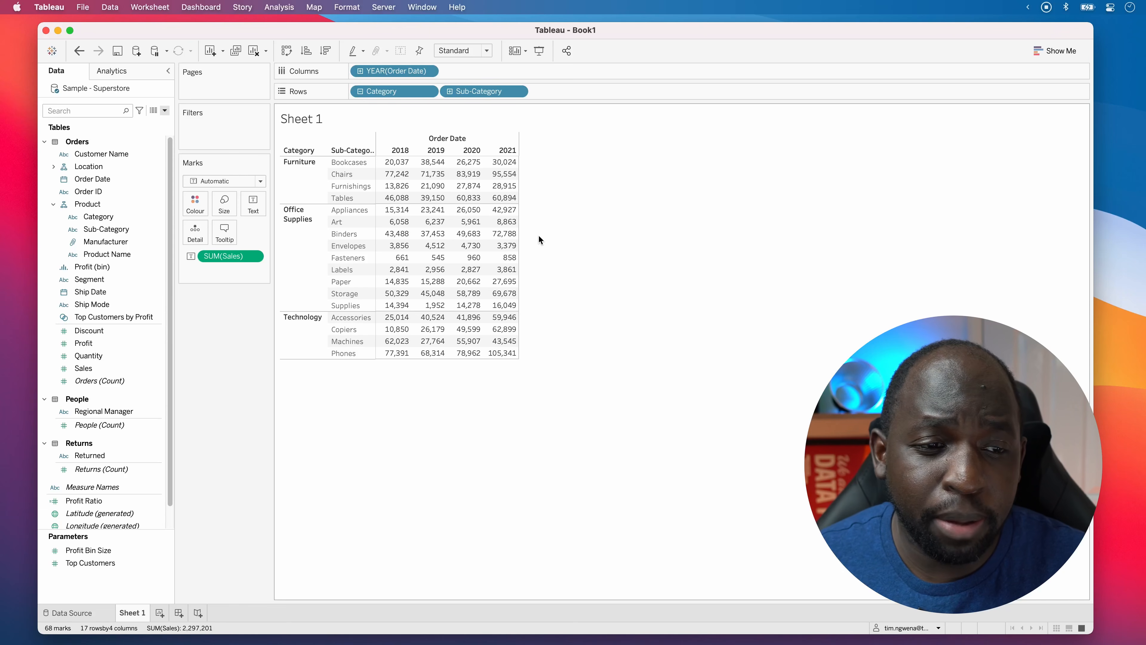
Start a new calculated field and place its editor, narrowed and without the function reference, below the crosstab
{"action": "left_click", "coordinate": [165, 110]}
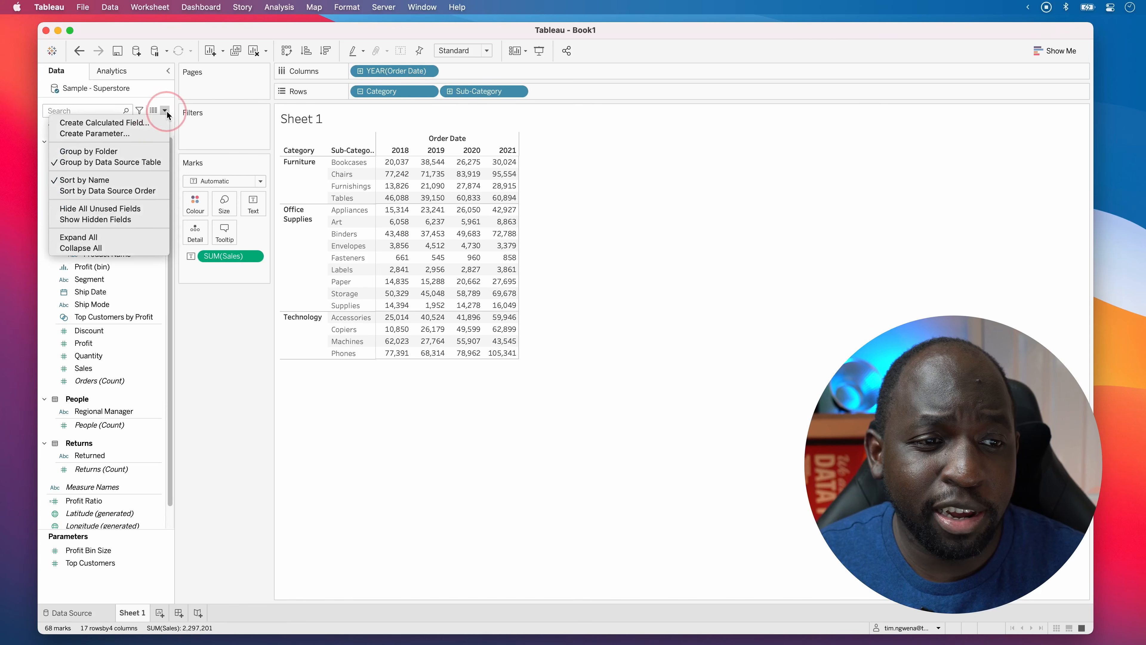
{"action": "left_click", "coordinate": [157, 122]}
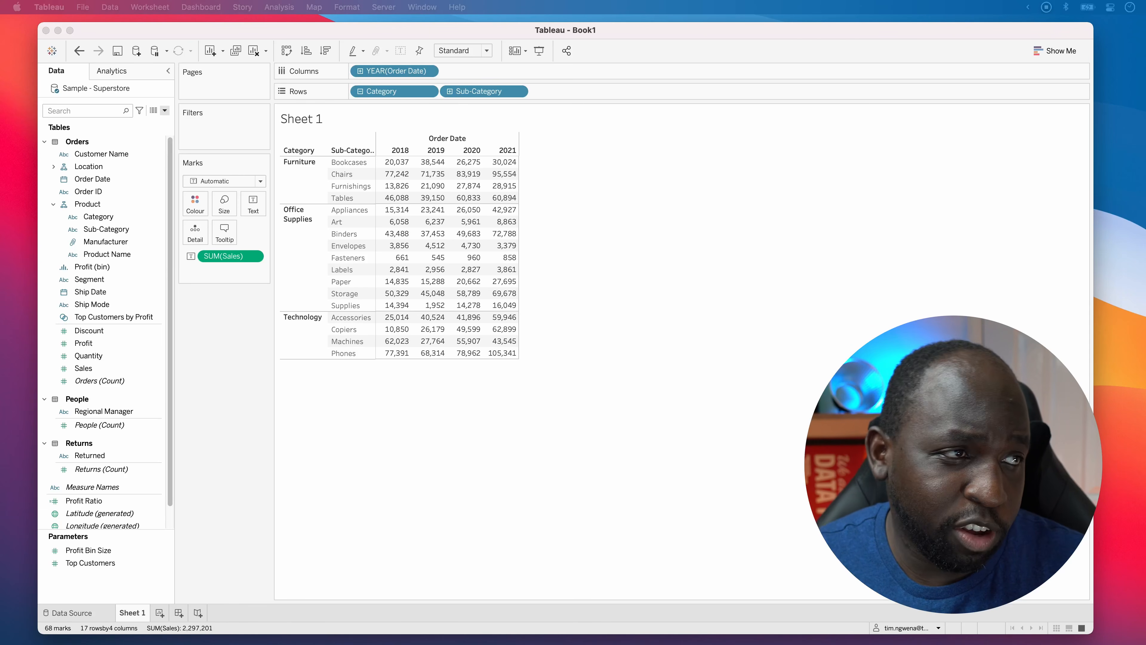
{"action": "left_click_drag", "start_coordinate": [389, 391], "coordinate": [605, 253]}
{"action": "left_click", "coordinate": [735, 347]}
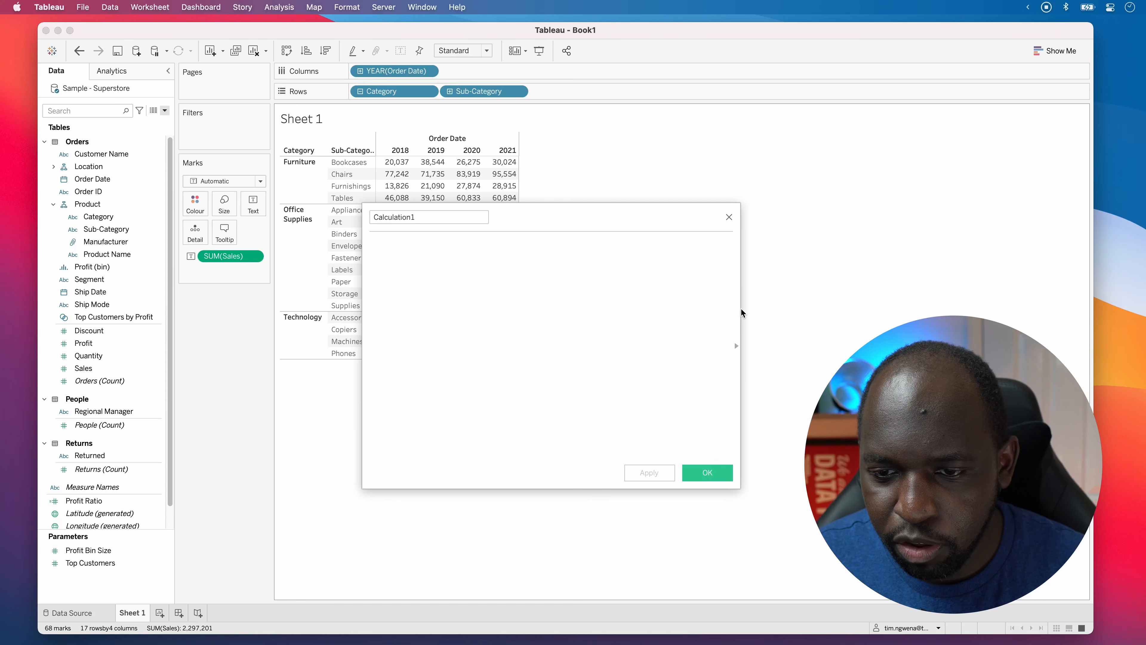
{"action": "left_click", "coordinate": [719, 310]}
{"action": "left_click_drag", "start_coordinate": [740, 299], "coordinate": [664, 299]}
{"action": "left_click_drag", "start_coordinate": [552, 206], "coordinate": [496, 377]}
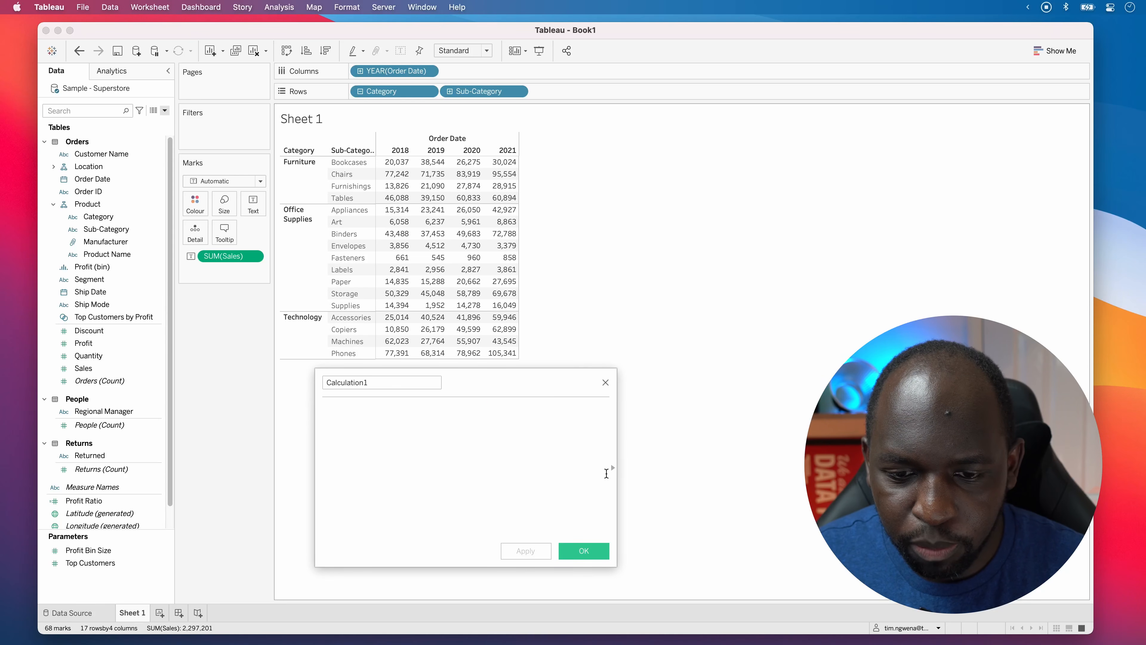
Show the function reference in the calculation editor and search it for "window"
{"action": "left_click", "coordinate": [612, 468]}
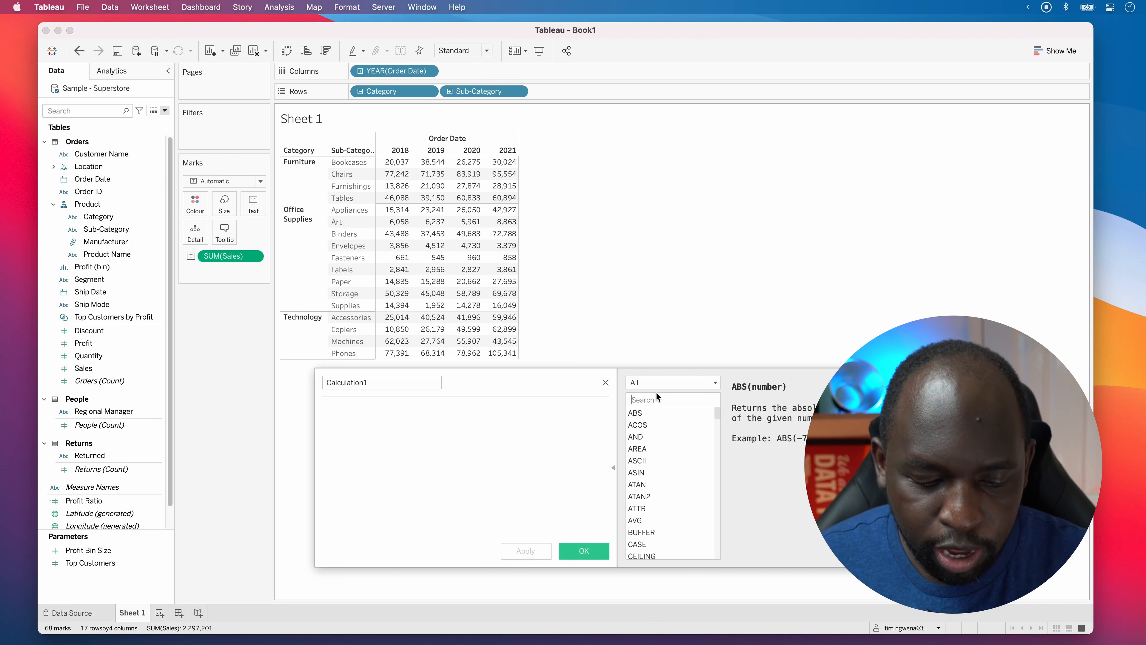
{"action": "type", "text": "window"}
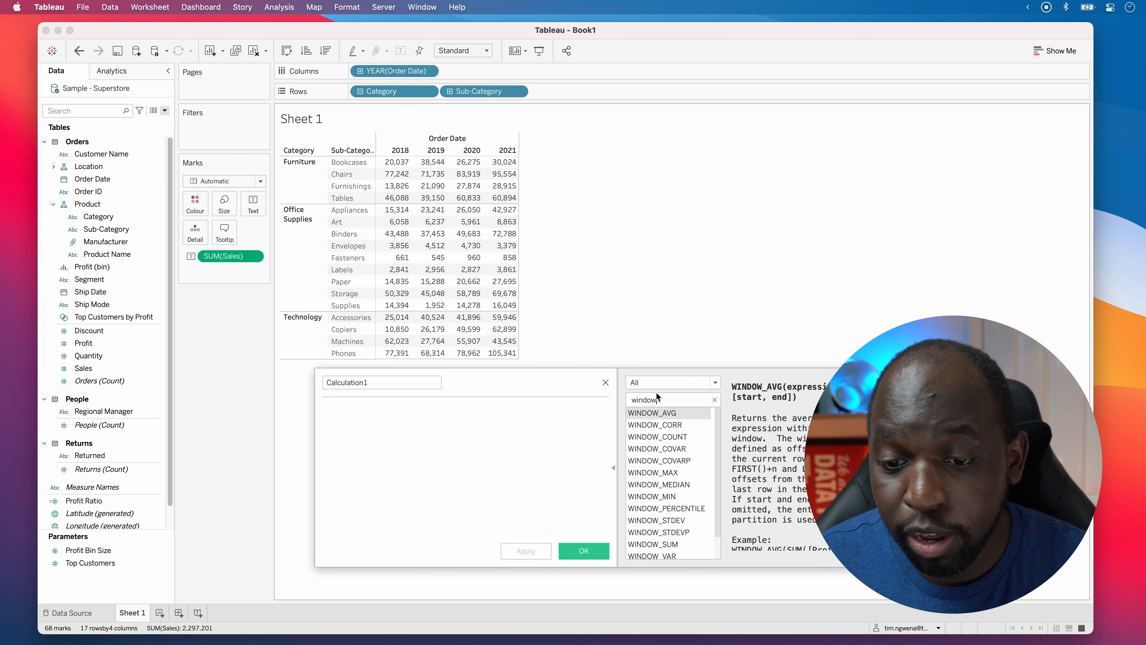
{"action": "key", "text": "ctrl"}
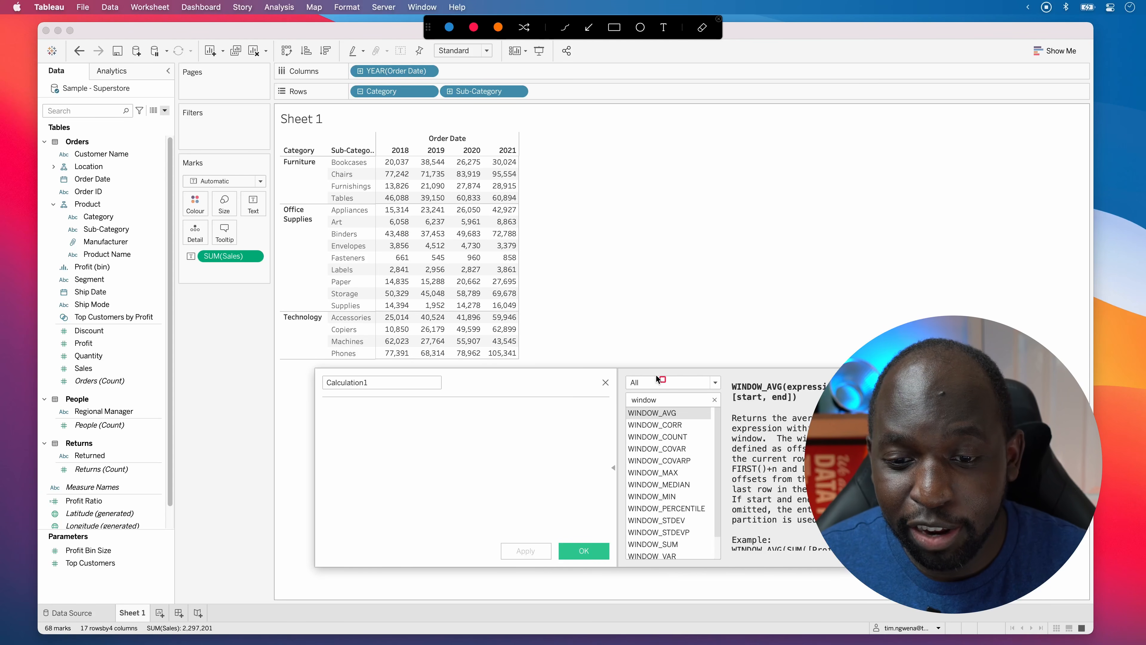
{"action": "mouse_move", "coordinate": [622, 405]}
{"action": "left_mouse_down"}
{"action": "mouse_move", "coordinate": [702, 558]}
{"action": "mouse_move", "coordinate": [722, 562]}
{"action": "left_mouse_up"}
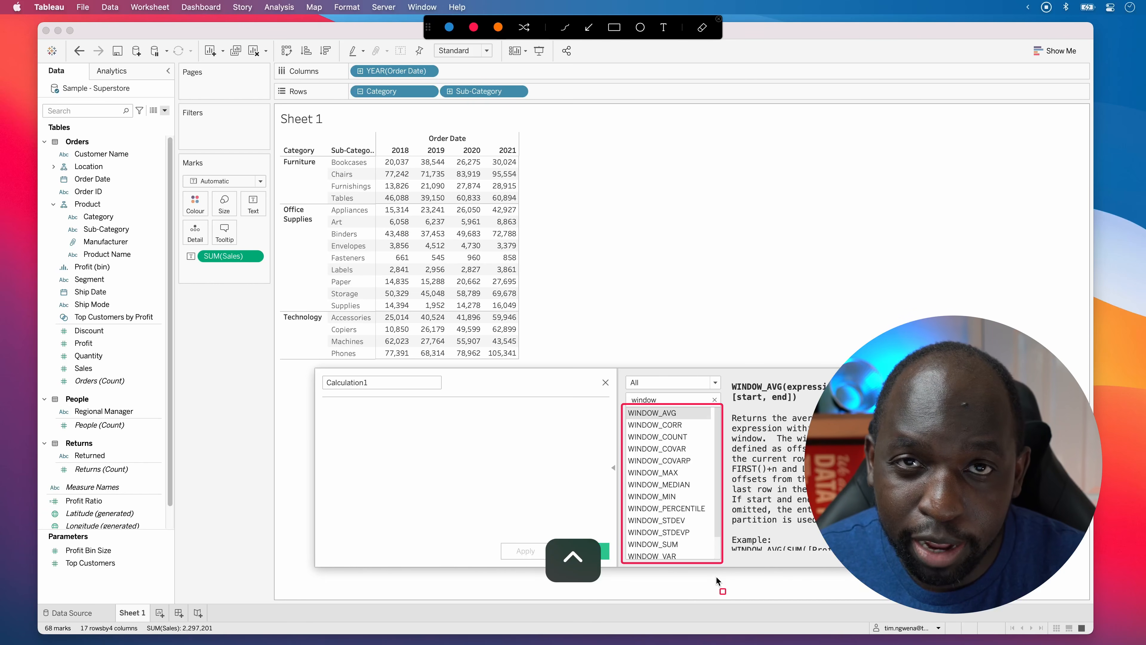
{"action": "key", "text": "ctrl+a"}
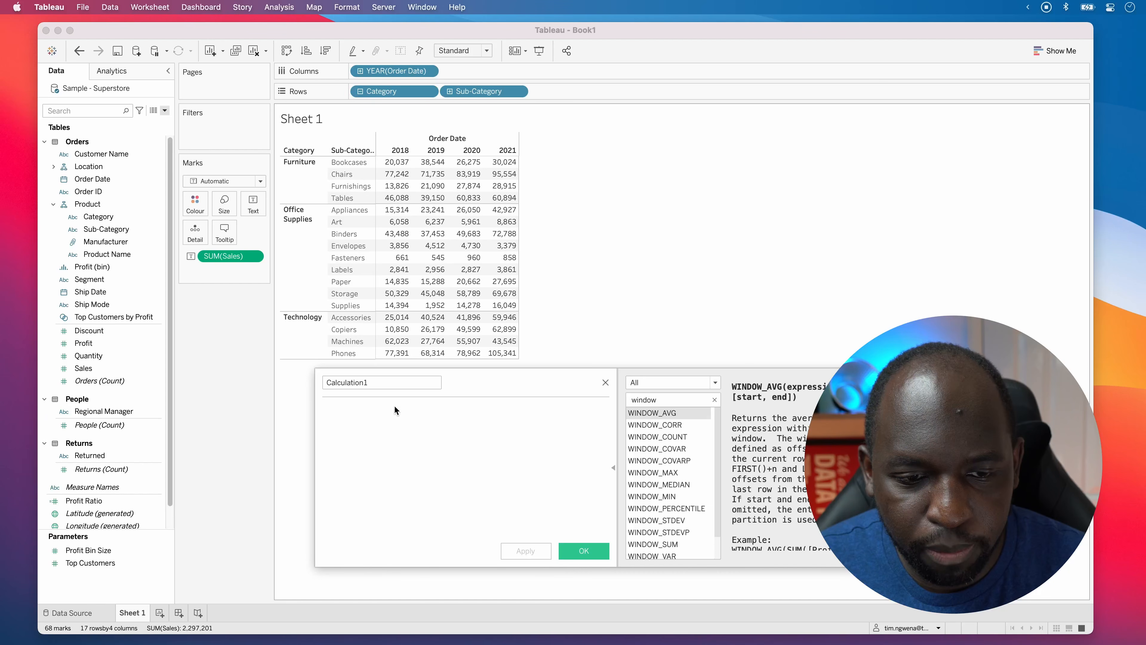
Name the calculated field "Window Sum of sales"
{"action": "double_click", "coordinate": [375, 382]}
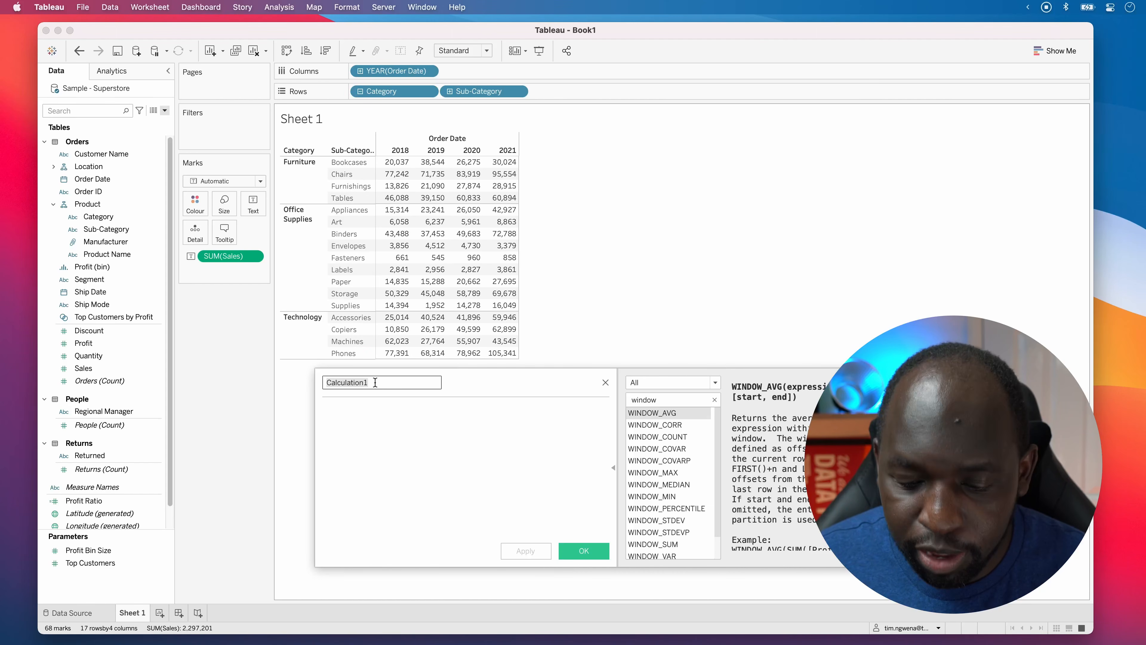
{"action": "key", "text": "BackSpace"}
{"action": "type", "text": "Window"}
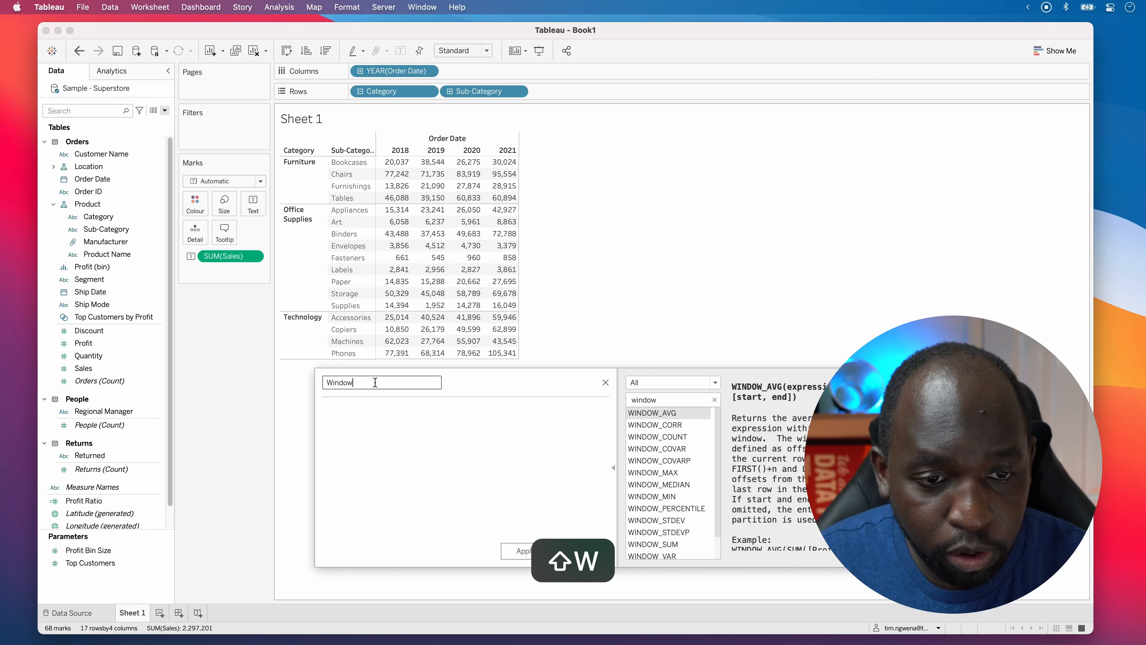
{"action": "type", "text": " Sum of sale"}
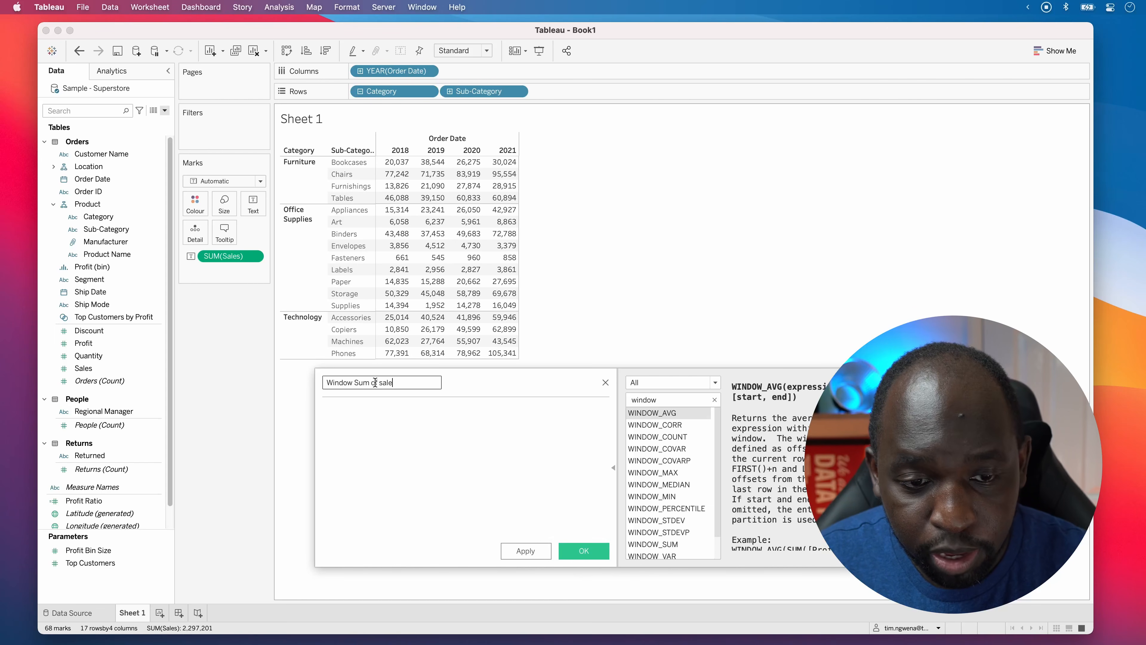
{"action": "type", "text": "s"}
Begin the formula with the suggested WINDOW_SUM function
{"action": "left_click", "coordinate": [392, 424]}
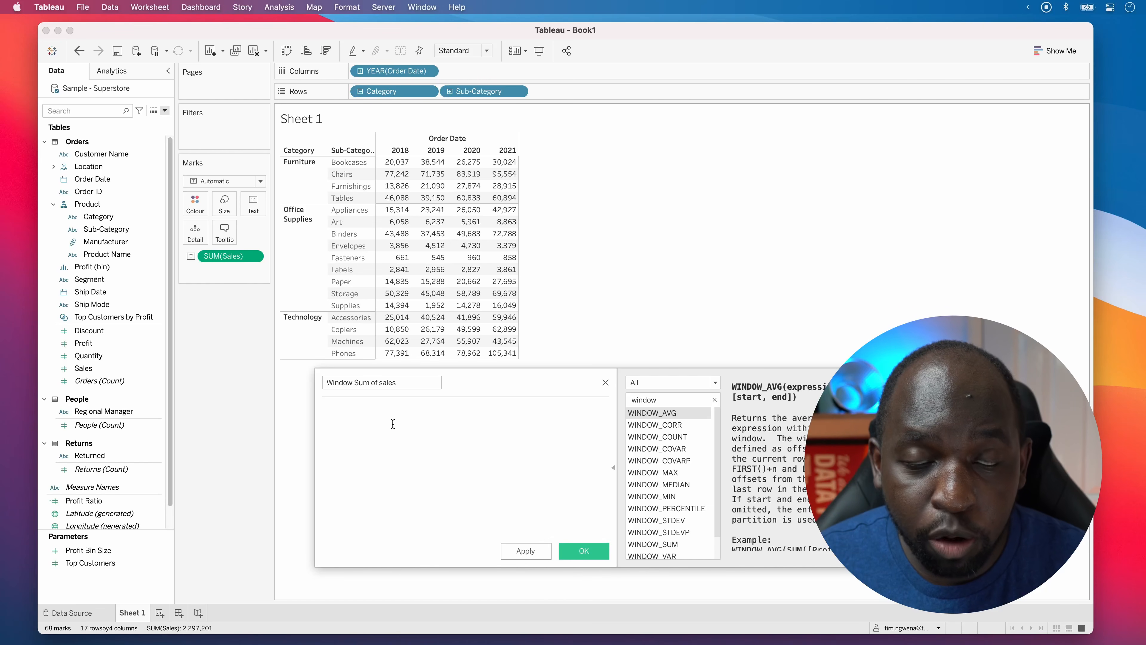
{"action": "type", "text": "window"}
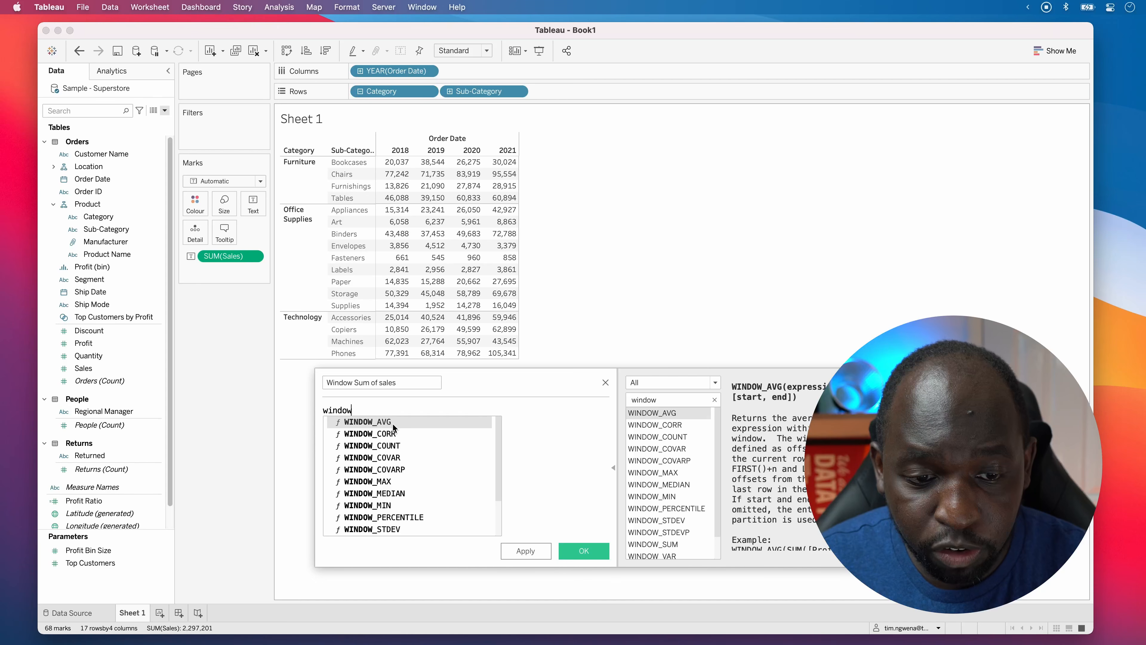
{"action": "key", "text": "Down"}
{"action": "key", "text": "Down"}
{"action": "key", "text": "Down"}
{"action": "key", "text": "Down"}
{"action": "key", "text": "Down"}
{"action": "key", "text": "Down"}
{"action": "key", "text": "Down"}
{"action": "key", "text": "Down"}
{"action": "key", "text": "Down"}
{"action": "key", "text": "Down"}
{"action": "key", "text": "Down"}
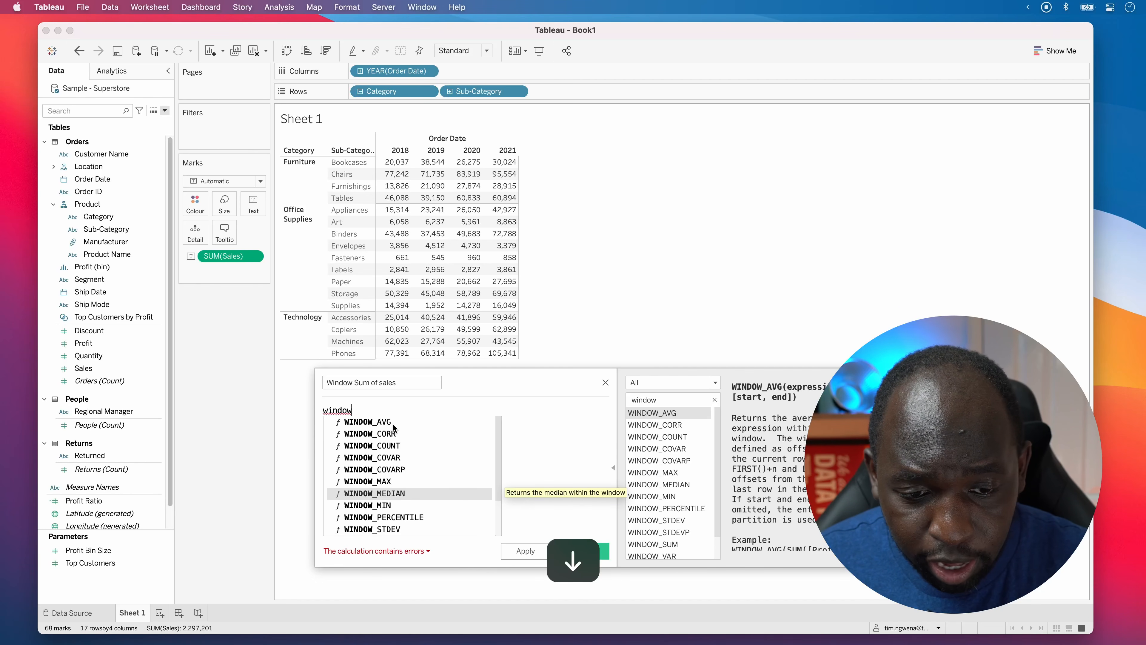
{"action": "key", "text": "Down"}
{"action": "key", "text": "Up"}
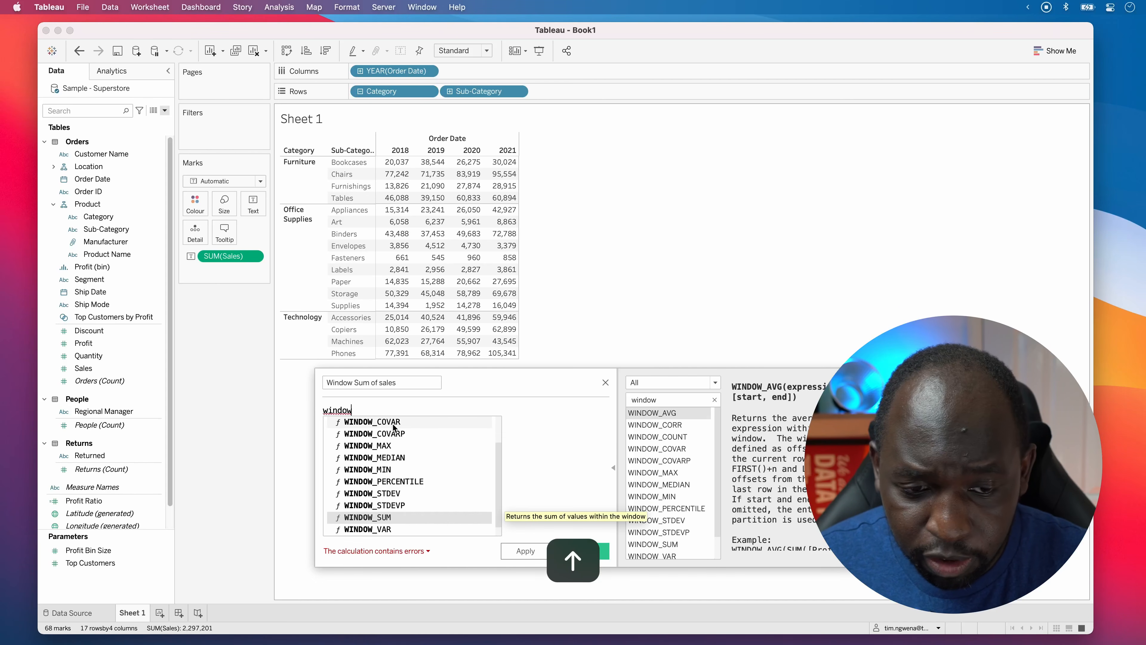
{"action": "key", "text": "Return"}
Enlarge the formula text in the calculation editor and place the cursor inside the WINDOW_SUM parentheses
{"action": "key", "text": "super+equal"}
{"action": "key", "text": "super+equal"}
{"action": "key", "text": "super+equal"}
{"action": "key", "text": "super+equal"}
{"action": "key", "text": "super+equal"}
{"action": "key", "text": "super+equal"}
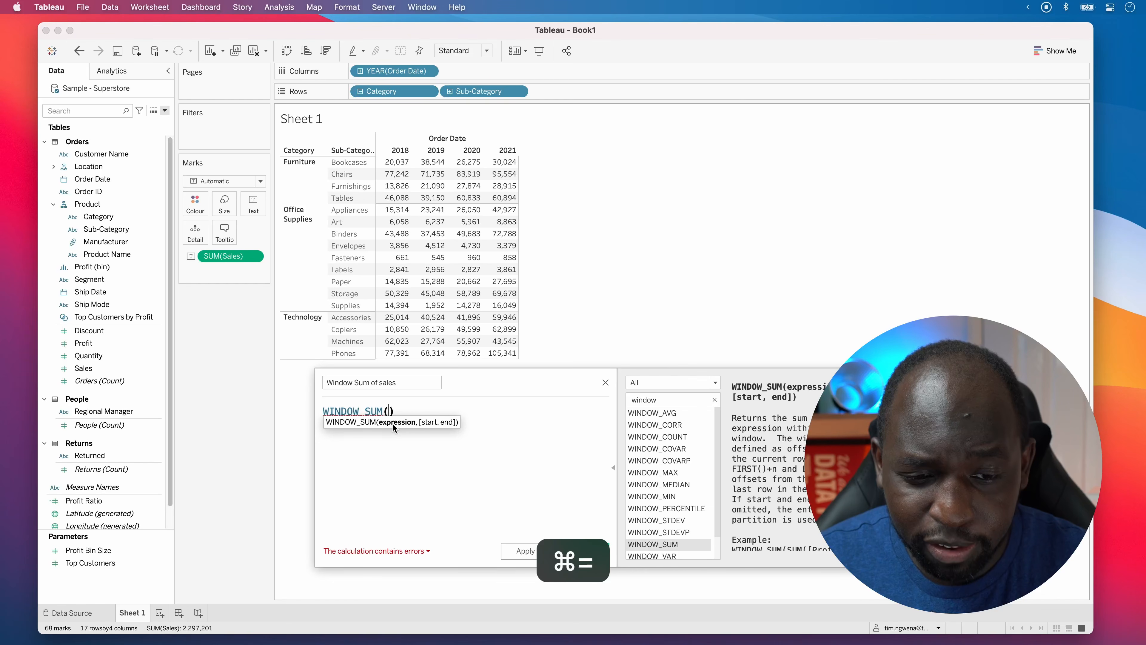
{"action": "key", "text": "super+equal"}
{"action": "key", "text": "super+equal"}
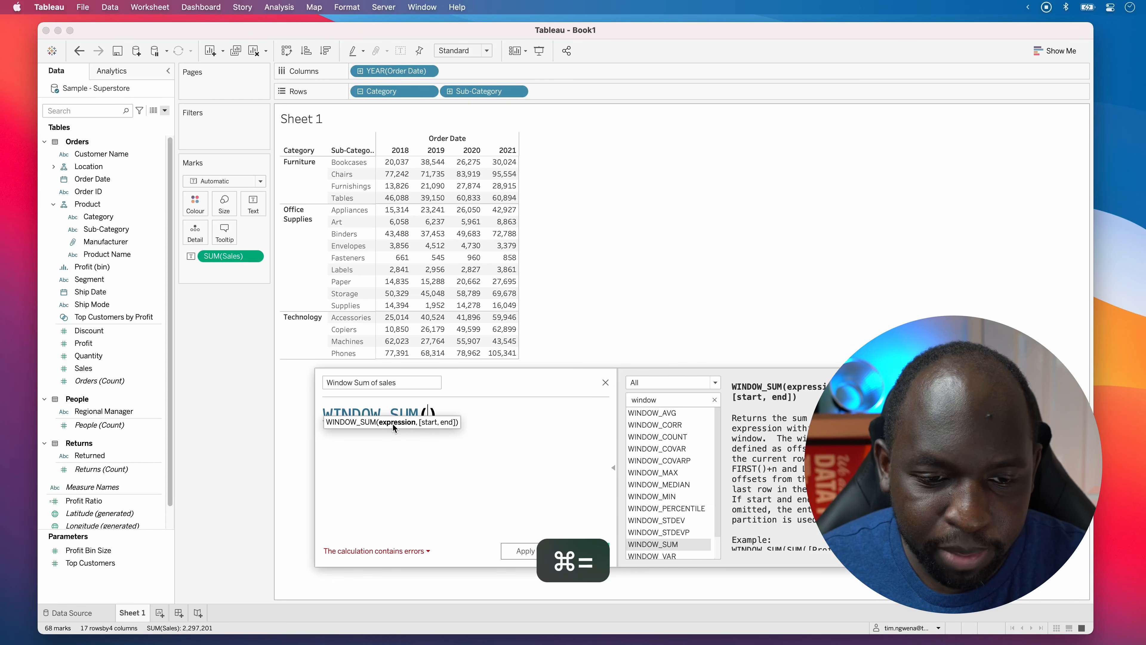
{"action": "left_click", "coordinate": [426, 415]}
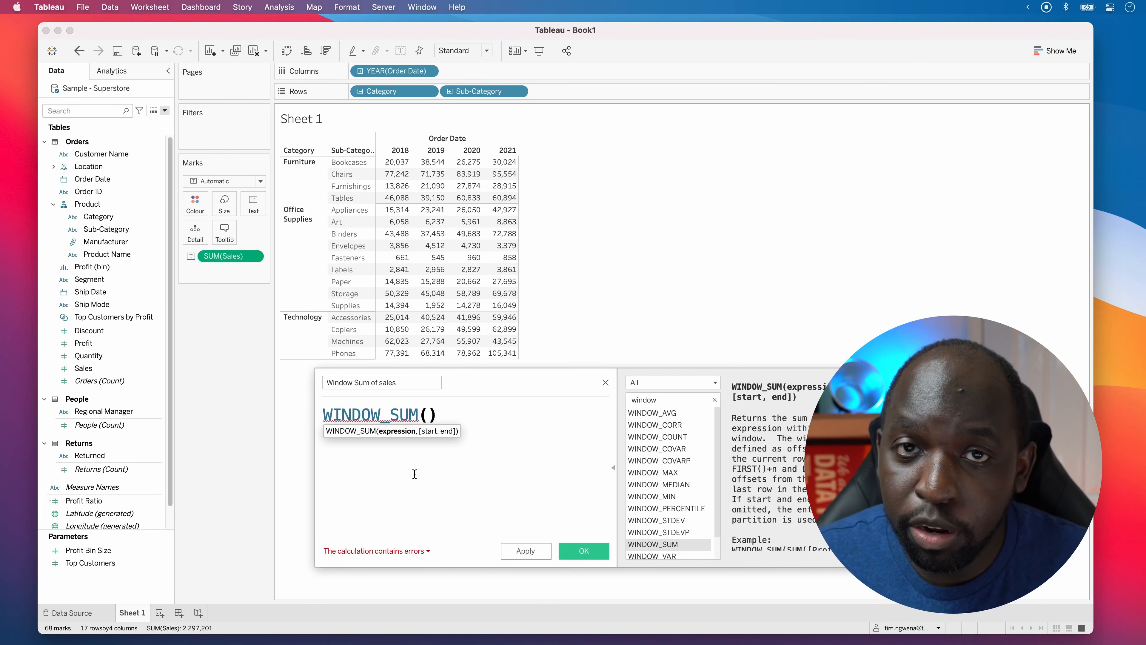
{"action": "key", "text": "ctrl+a"}
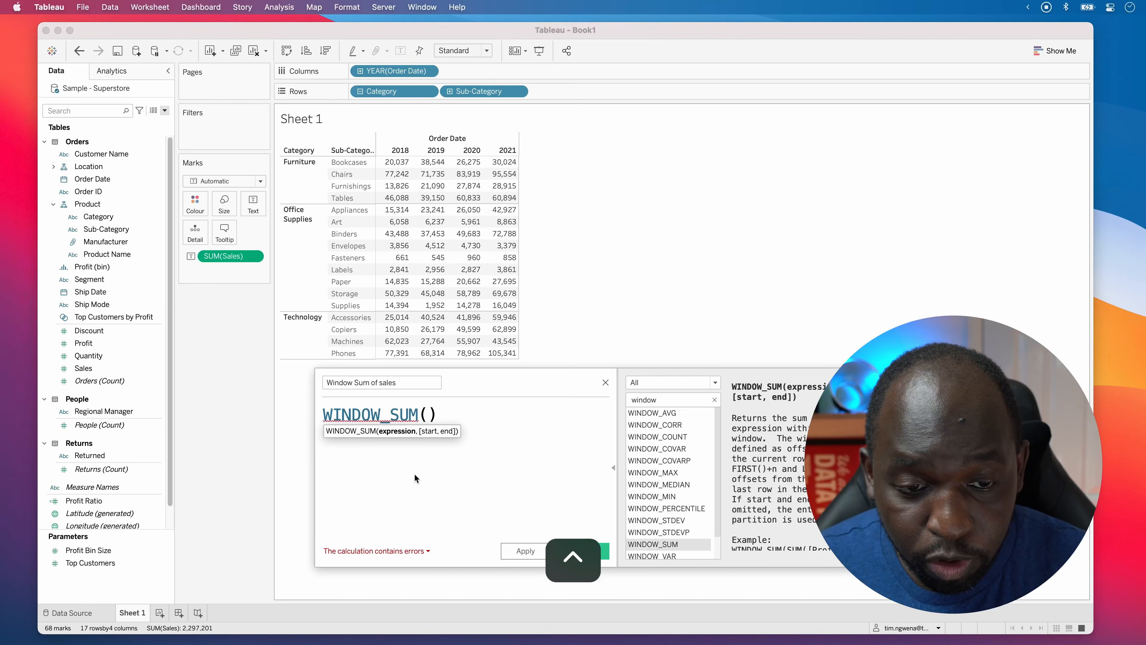
{"action": "left_click_drag", "start_coordinate": [177, 240], "coordinate": [272, 270]}
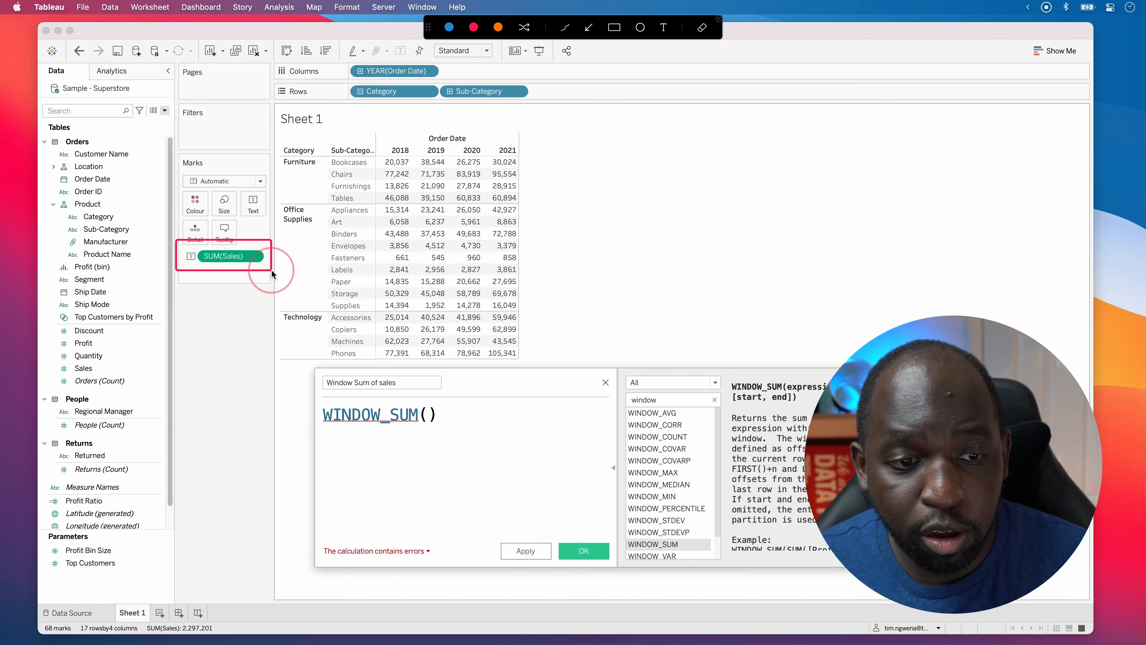
{"action": "left_click", "coordinate": [588, 30]}
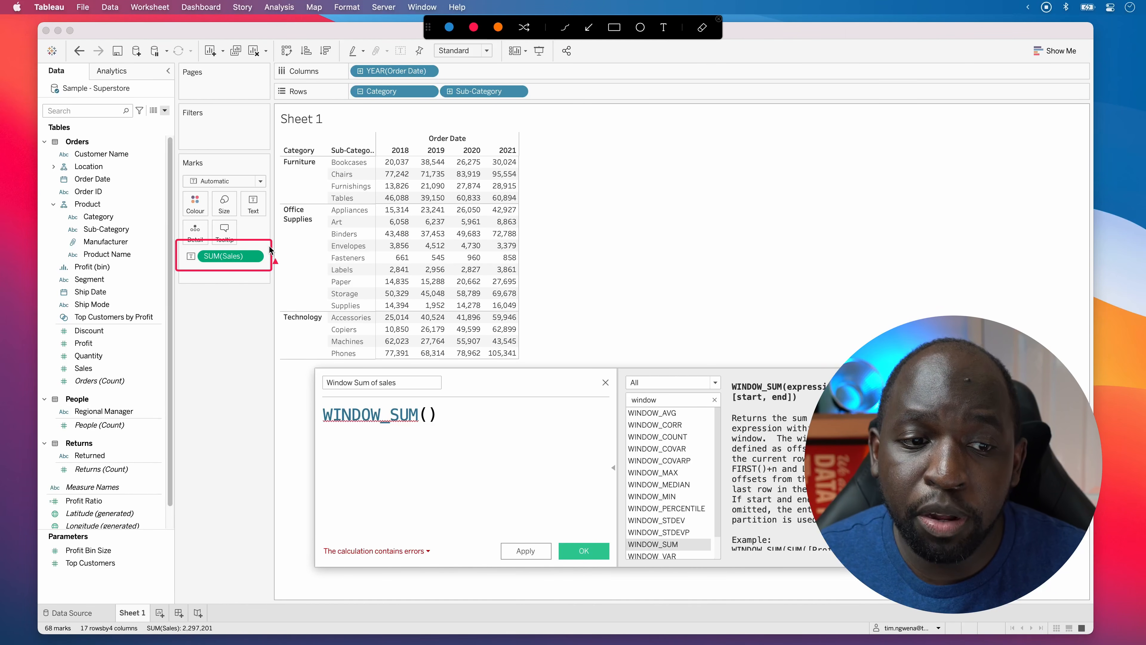
{"action": "mouse_move", "coordinate": [250, 262]}
{"action": "left_mouse_down"}
{"action": "mouse_move", "coordinate": [424, 419]}
{"action": "mouse_move", "coordinate": [431, 413]}
{"action": "left_mouse_up"}
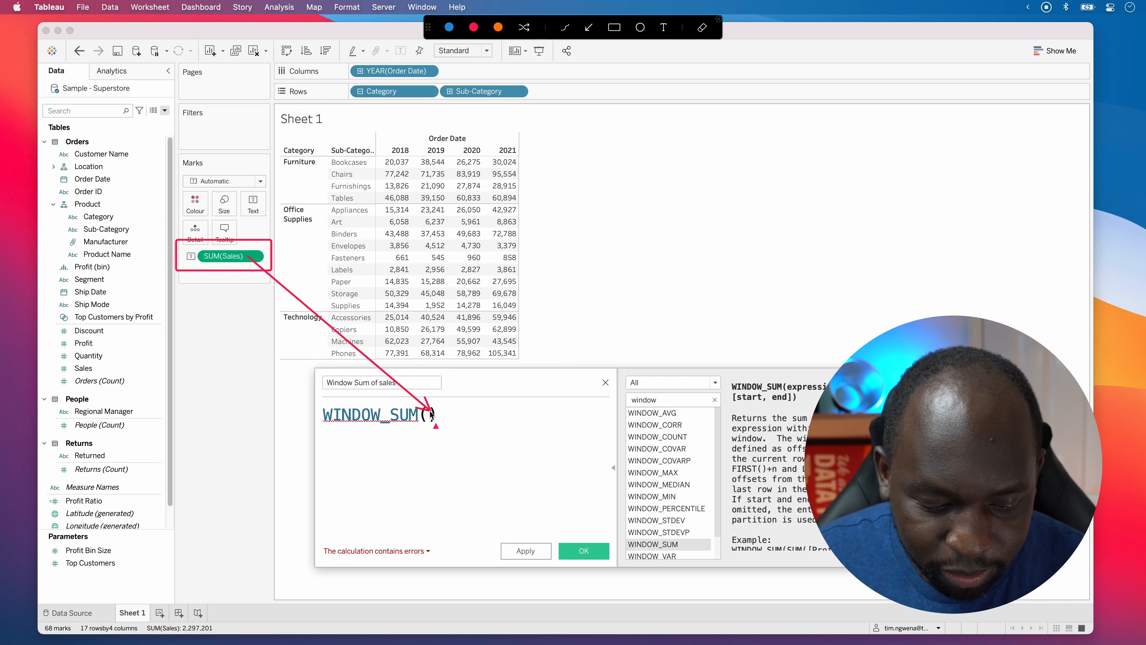
{"action": "key", "text": "Escape"}
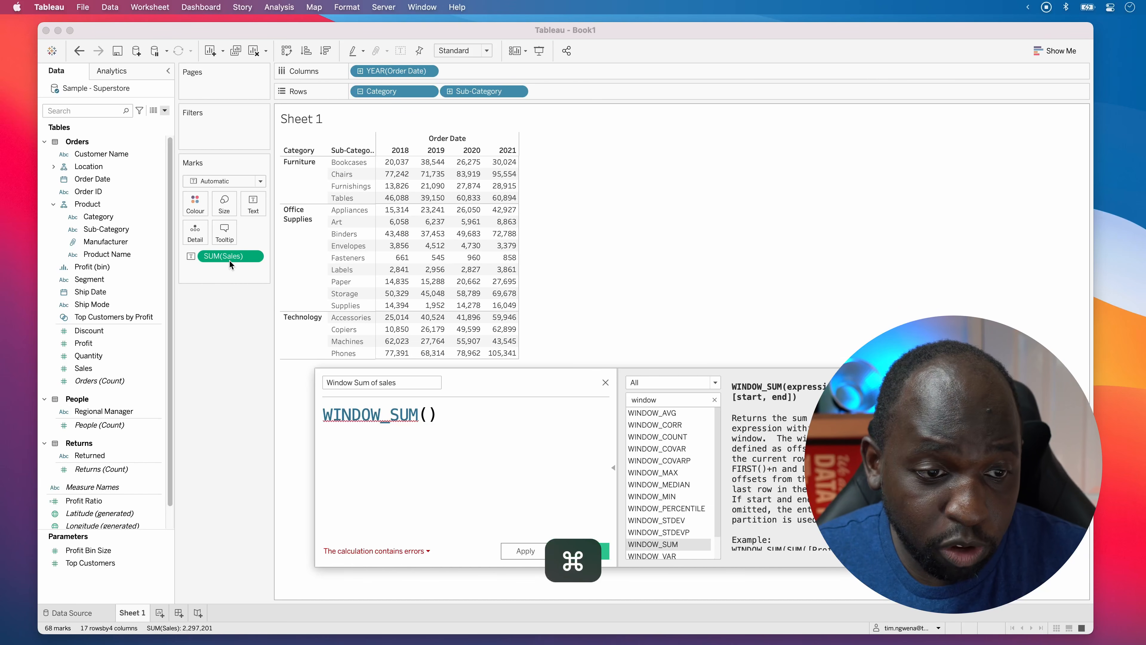
Insert the sheet's SUM(Sales) measure as the WINDOW_SUM argument, giving WINDOW_SUM(SUM([Sales])), and apply the calculation
{"action": "left_click_drag", "start_coordinate": [229, 260], "coordinate": [430, 423]}
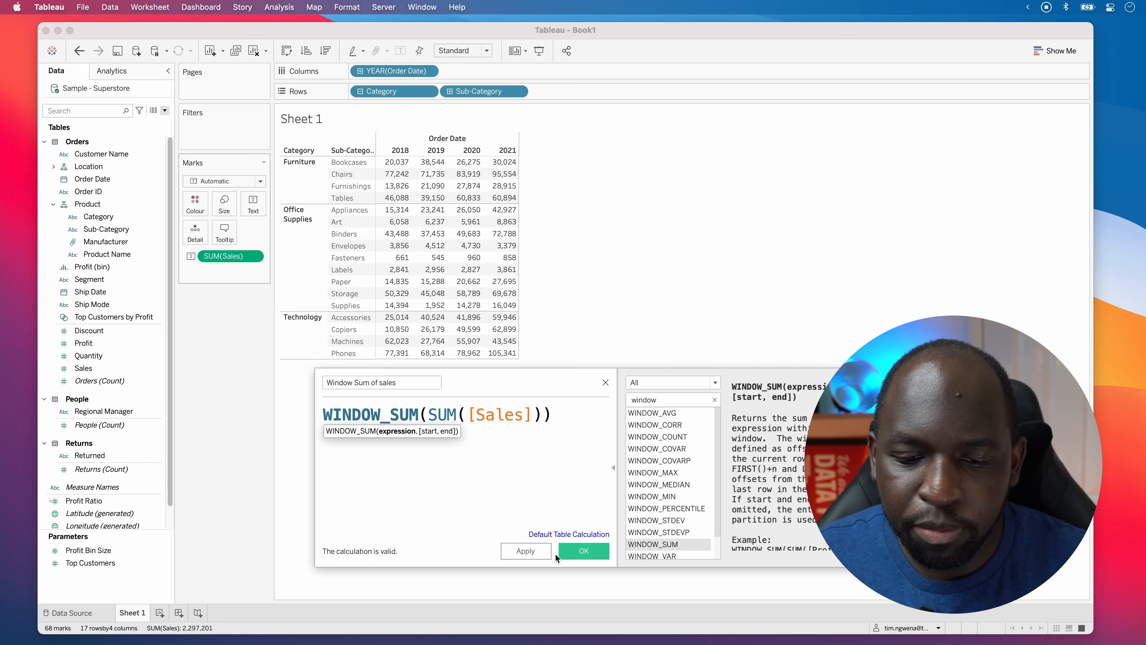
{"action": "left_click", "coordinate": [531, 557]}
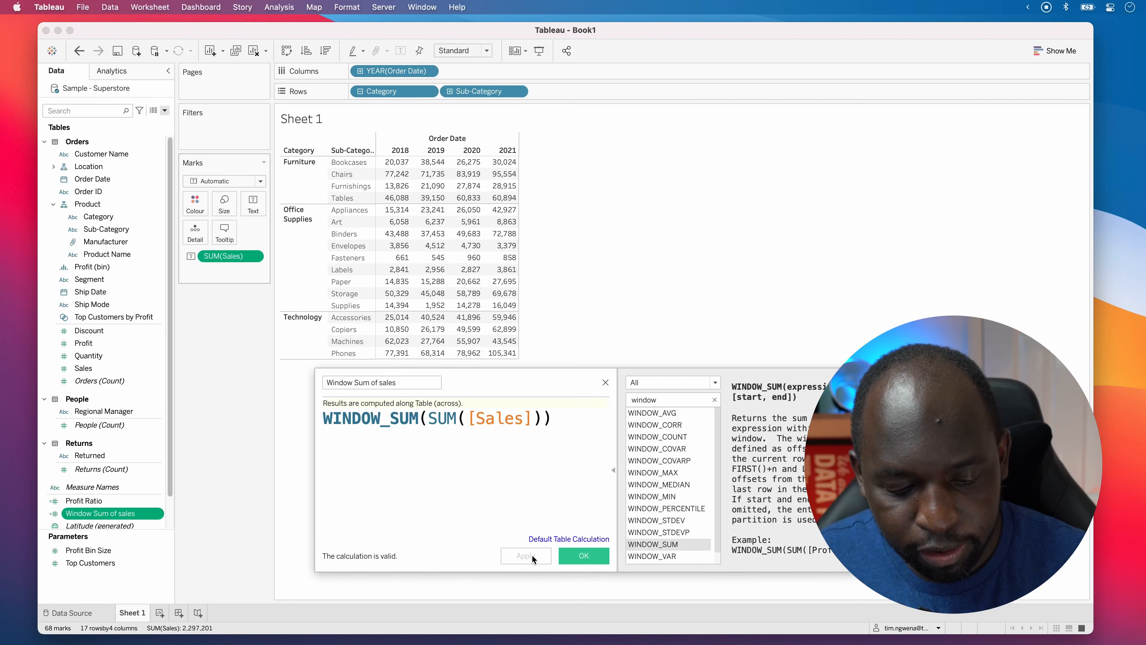
{"action": "key", "text": "ctrl"}
{"action": "mouse_move", "coordinate": [326, 420]}
{"action": "left_mouse_down"}
{"action": "mouse_move", "coordinate": [255, 447]}
{"action": "mouse_move", "coordinate": [156, 512]}
{"action": "left_mouse_up"}
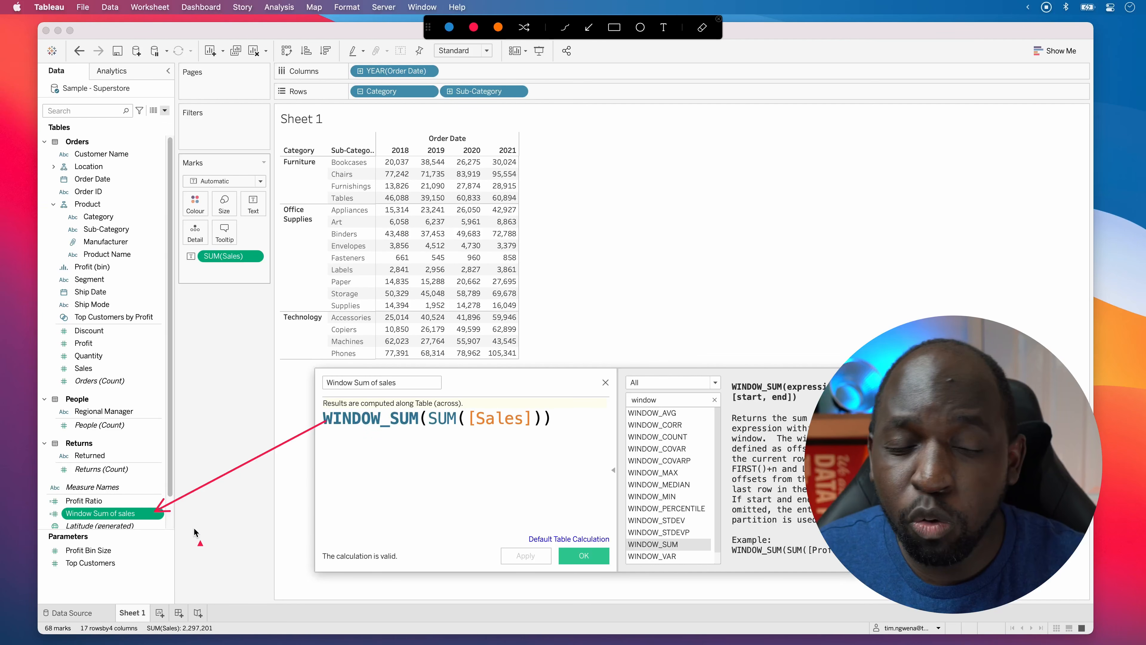
{"action": "mouse_move", "coordinate": [231, 451]}
{"action": "left_mouse_down"}
{"action": "mouse_move", "coordinate": [121, 309]}
{"action": "mouse_move", "coordinate": [133, 302]}
{"action": "mouse_move", "coordinate": [148, 391]}
{"action": "left_mouse_up"}
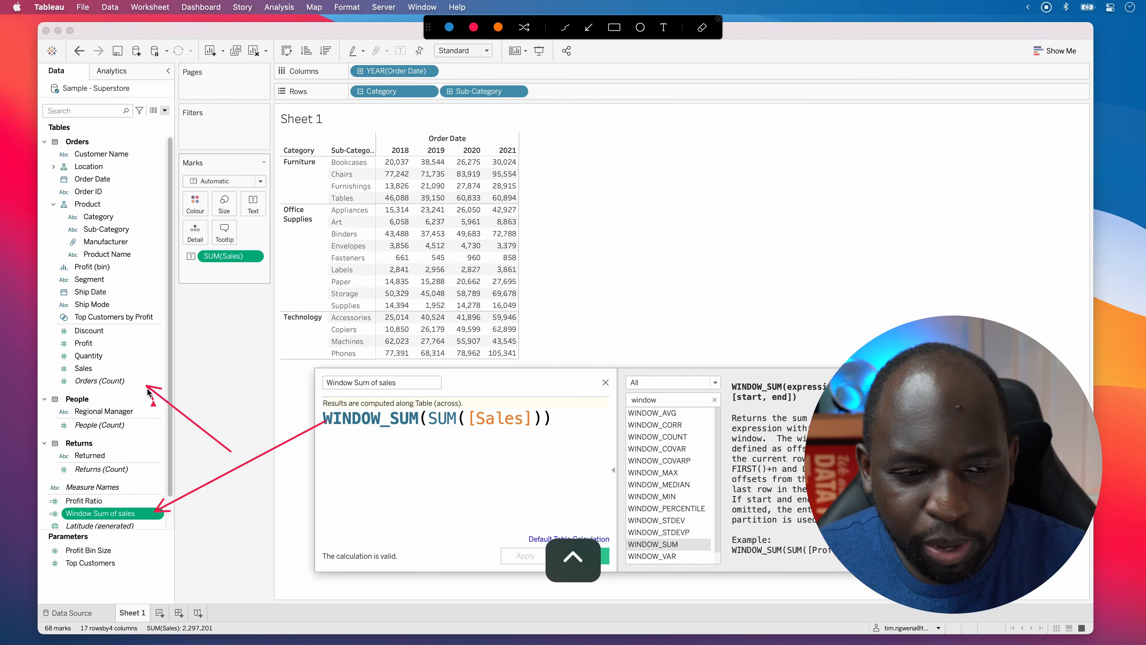
{"action": "key", "text": "ctrl"}
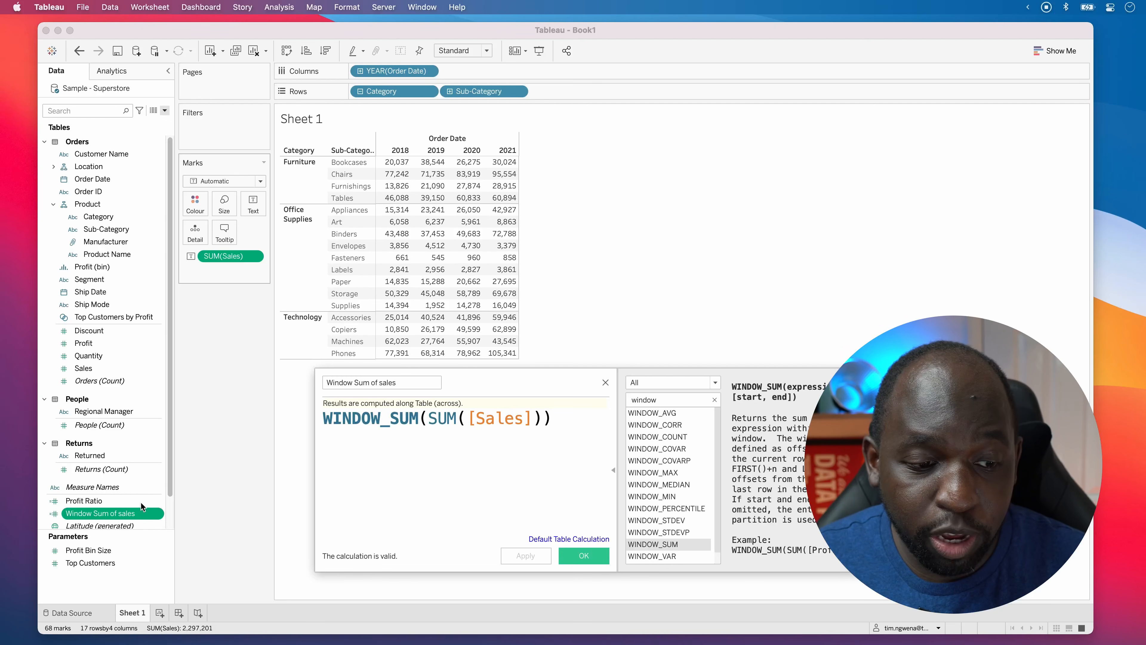
Add Window Sum of sales to the crosstab beside Sales and reposition the calculation editor just below the table
{"action": "left_click_drag", "start_coordinate": [124, 512], "coordinate": [450, 242]}
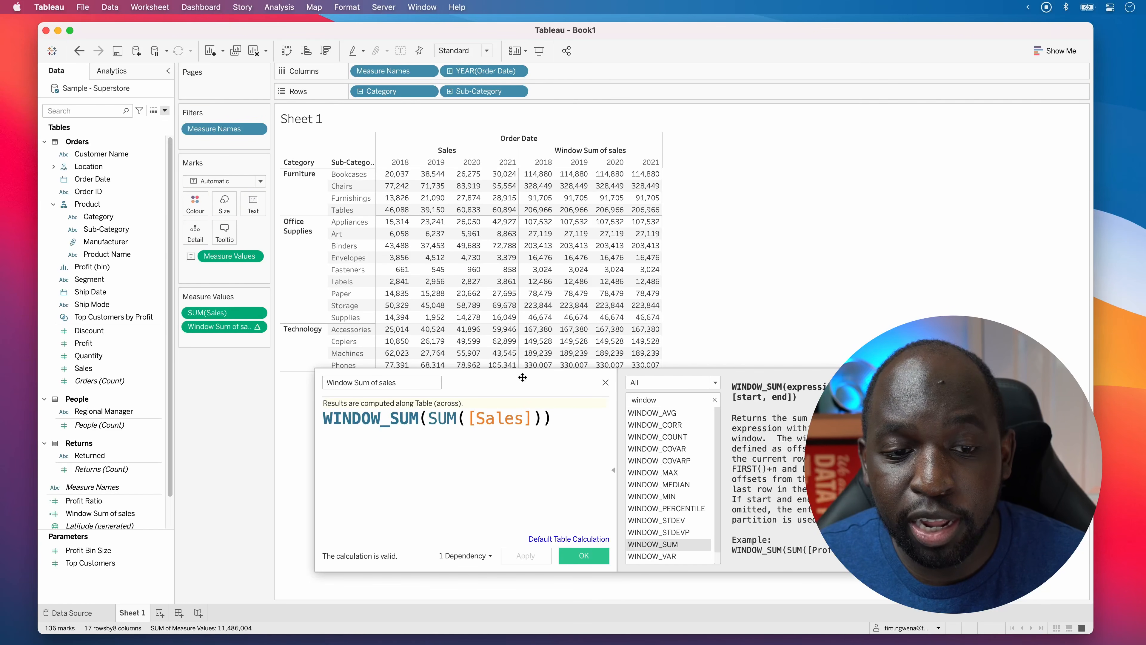
{"action": "left_click_drag", "start_coordinate": [522, 376], "coordinate": [520, 410]}
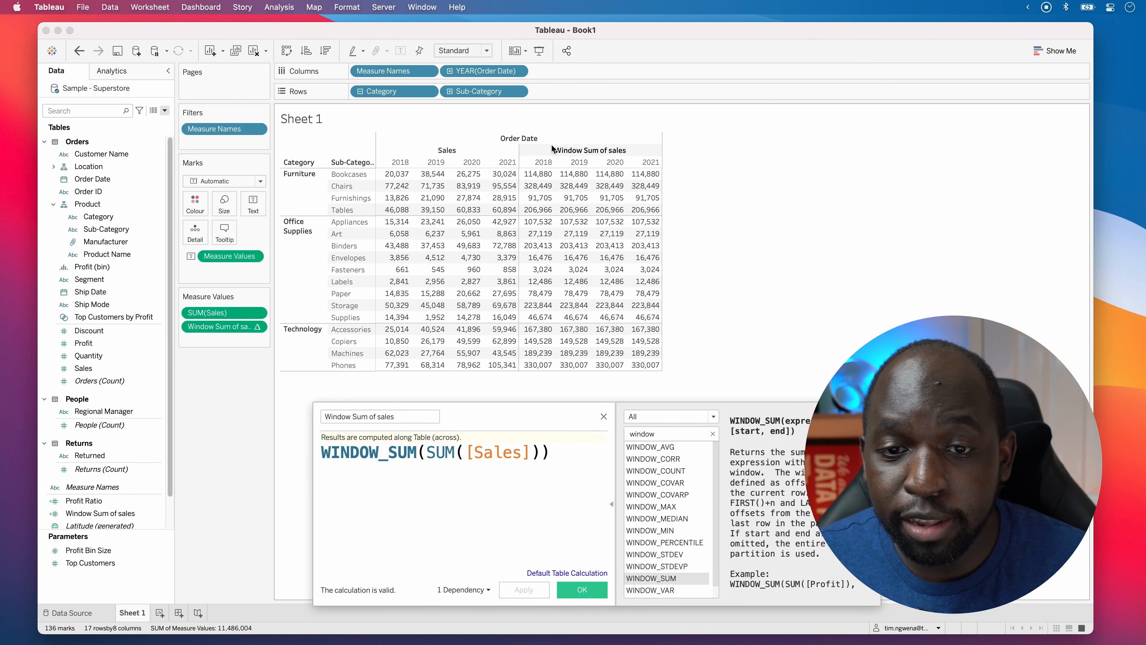
{"action": "left_click", "coordinate": [579, 152]}
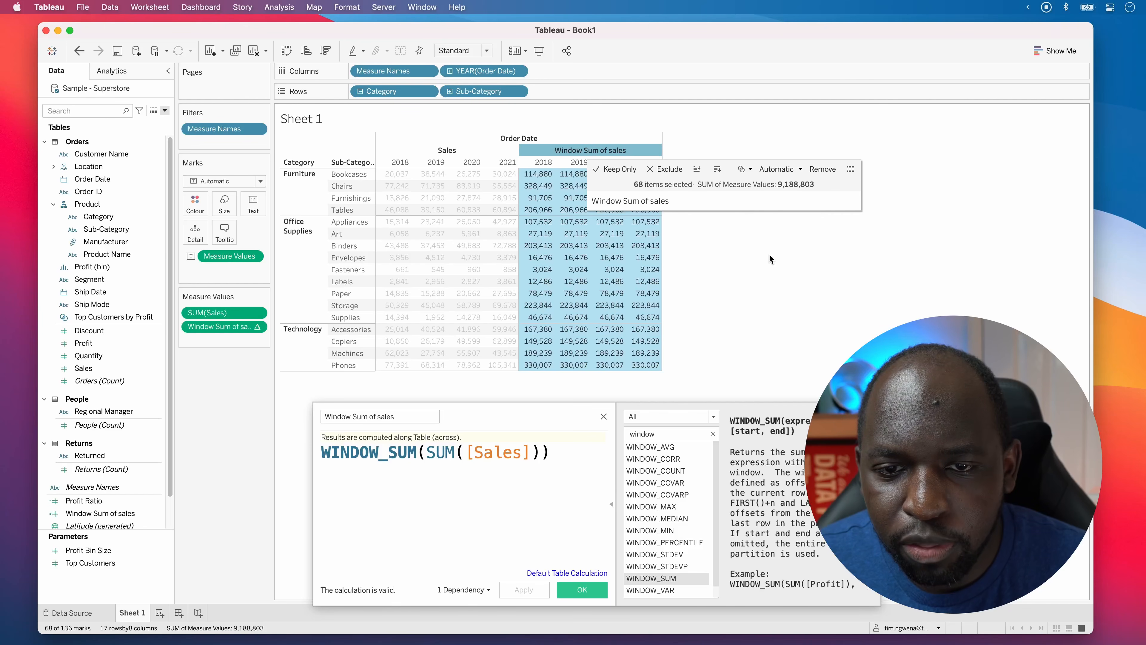
{"action": "left_click", "coordinate": [686, 258]}
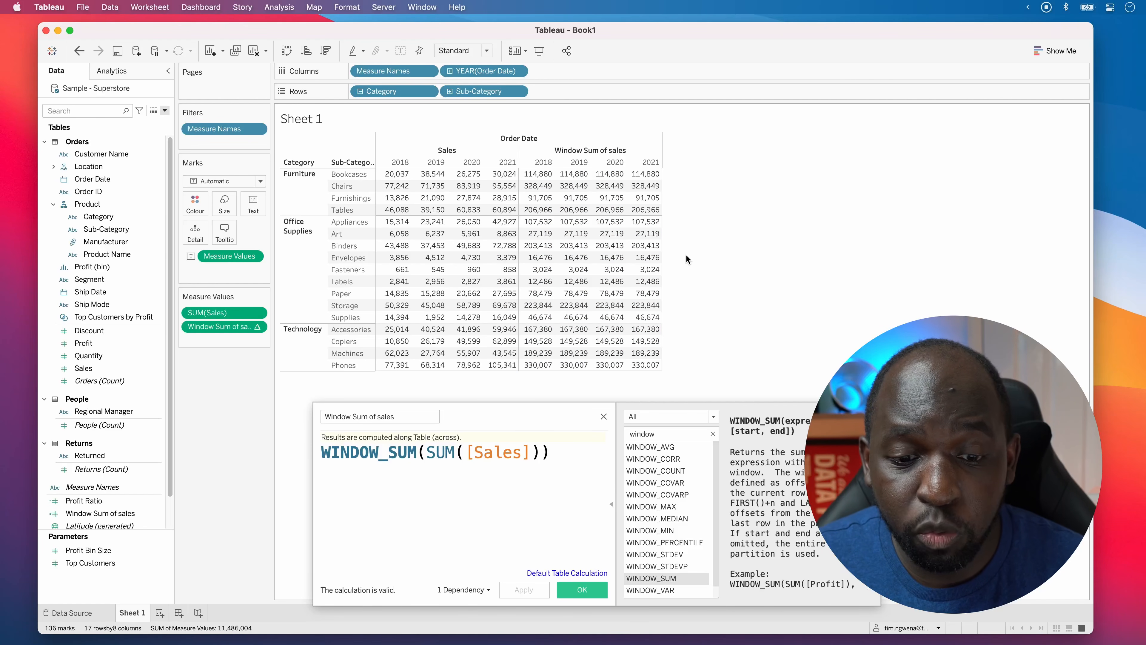
{"action": "left_click_drag", "start_coordinate": [483, 415], "coordinate": [478, 399]}
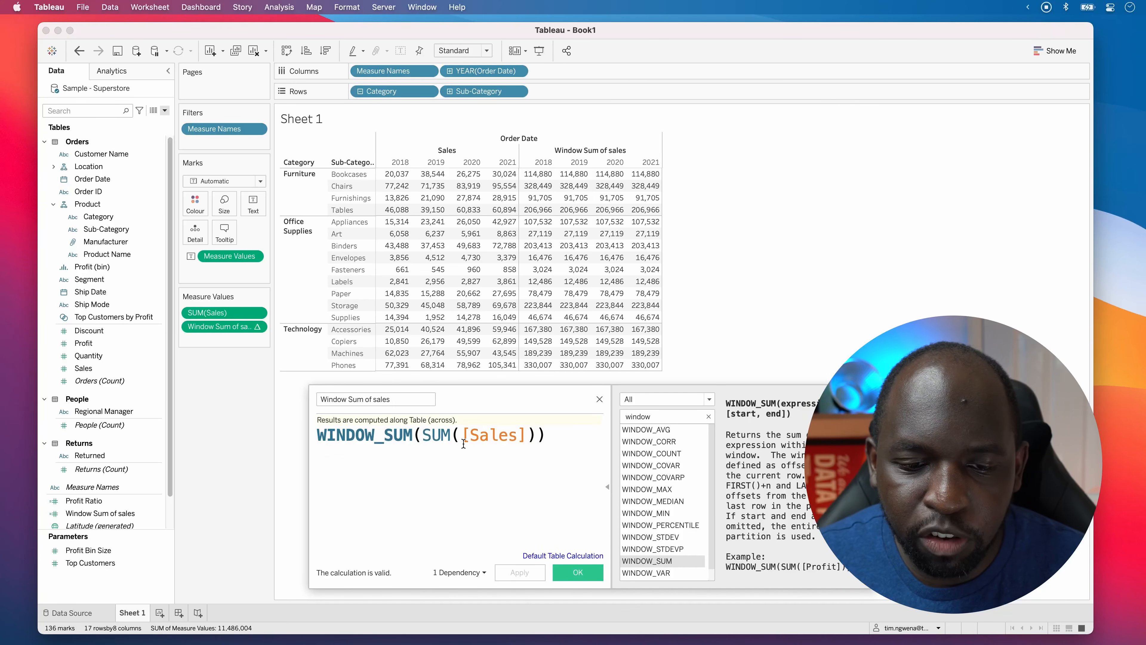
Mark the across direction with temporary arrows over the Furniture rows of Window Sum of sales and clear the markings
{"action": "key", "text": "ctrl+a"}
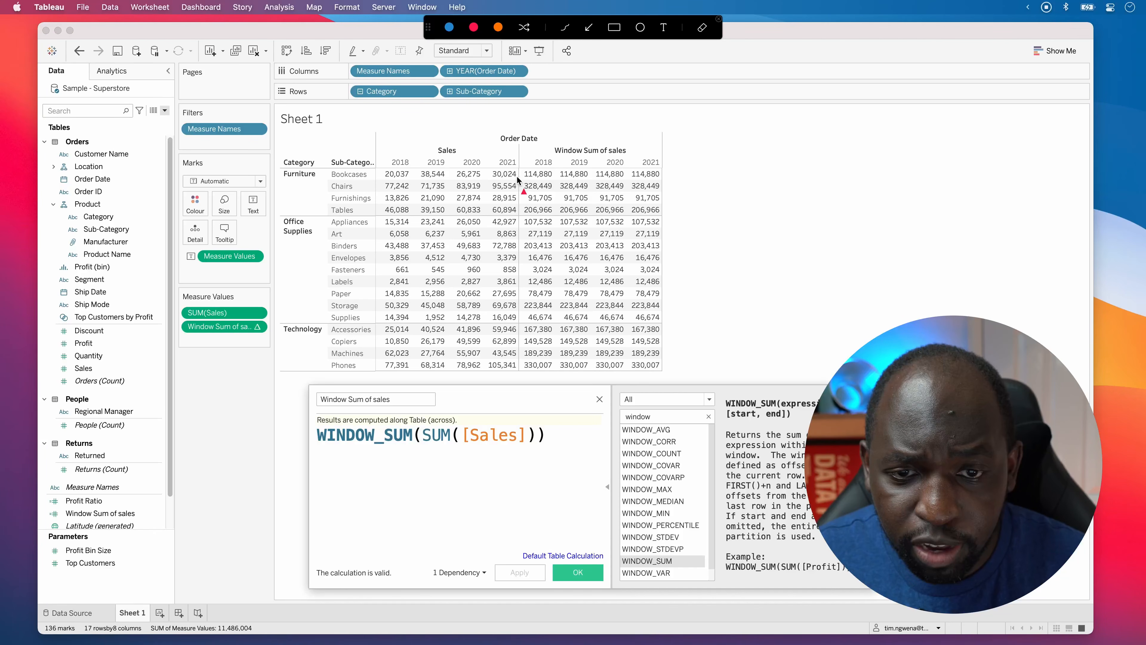
{"action": "left_click_drag", "start_coordinate": [519, 181], "coordinate": [658, 178]}
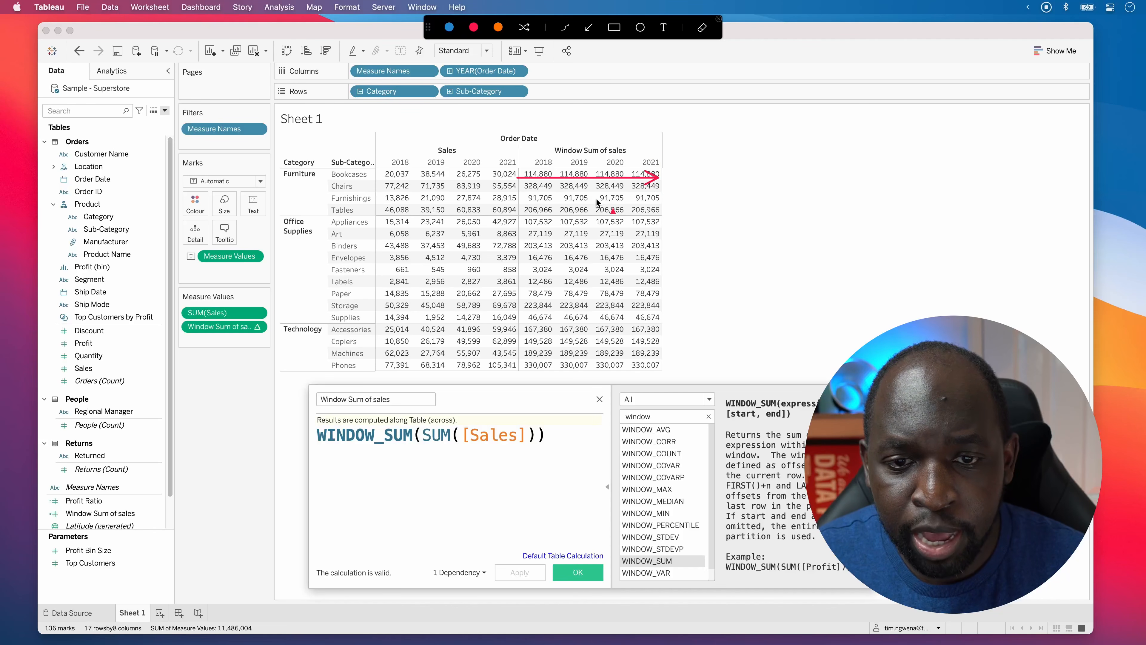
{"action": "mouse_move", "coordinate": [522, 199]}
{"action": "left_mouse_down"}
{"action": "mouse_move", "coordinate": [658, 199]}
{"action": "mouse_move", "coordinate": [549, 216]}
{"action": "mouse_move", "coordinate": [659, 213]}
{"action": "left_mouse_up"}
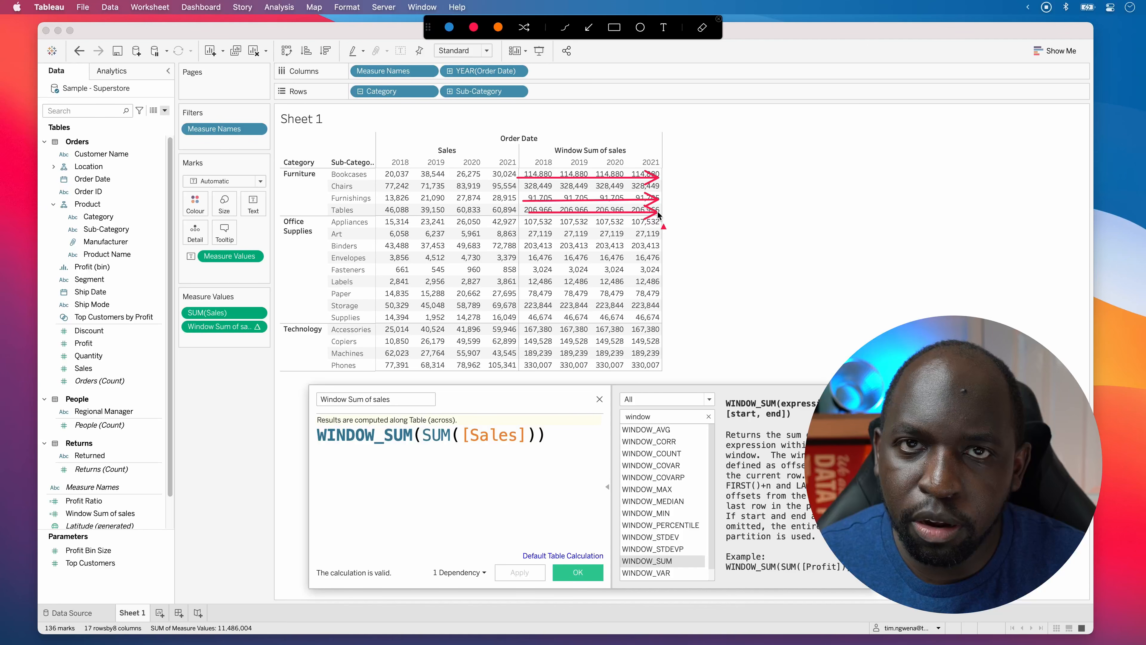
{"action": "key", "text": "ctrl+a"}
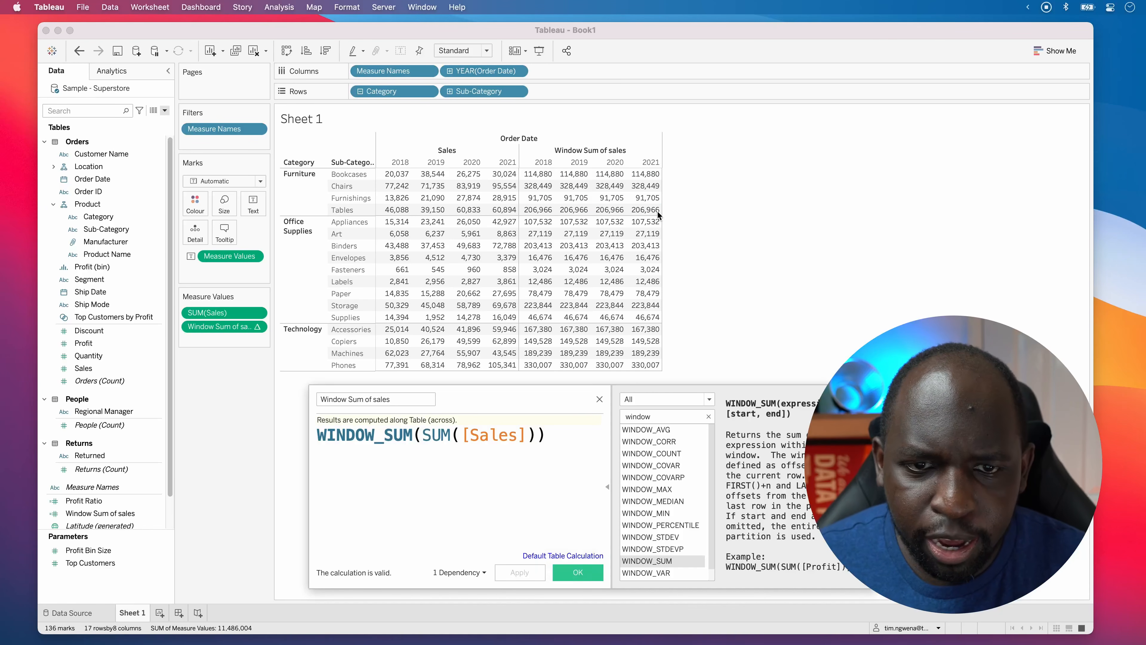
{"action": "key", "text": "ctrl"}
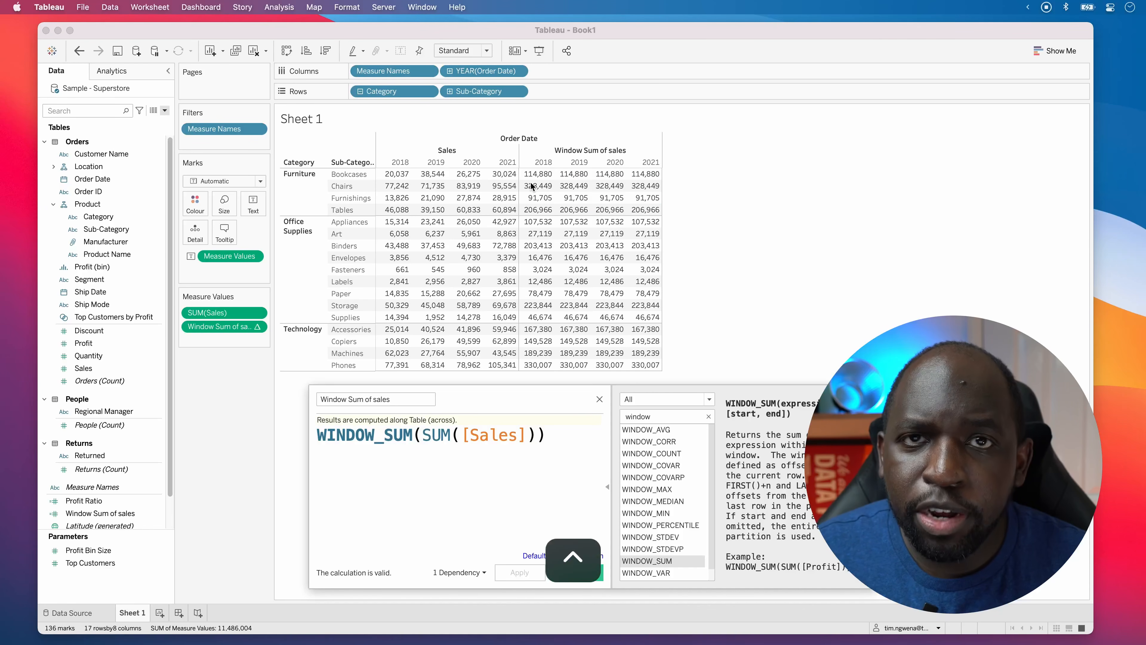
{"action": "left_click_drag", "start_coordinate": [521, 175], "coordinate": [656, 180]}
{"action": "key", "text": "ctrl"}
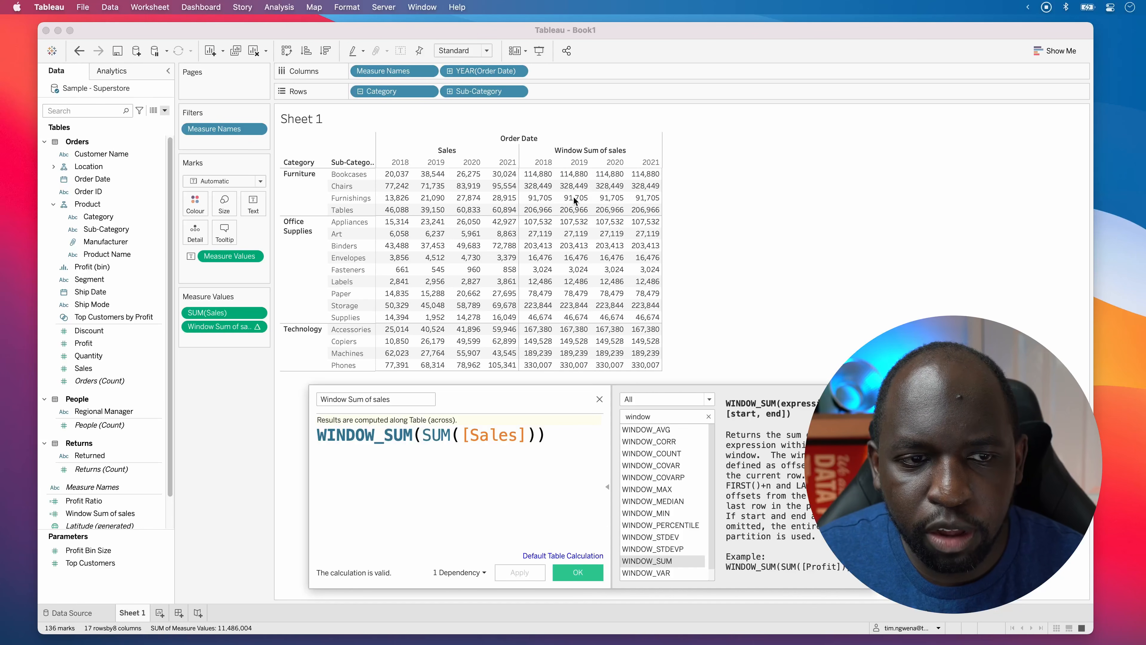
Show the worksheet's Summary card and point it out with a temporary arrow
{"action": "left_click", "coordinate": [161, 8]}
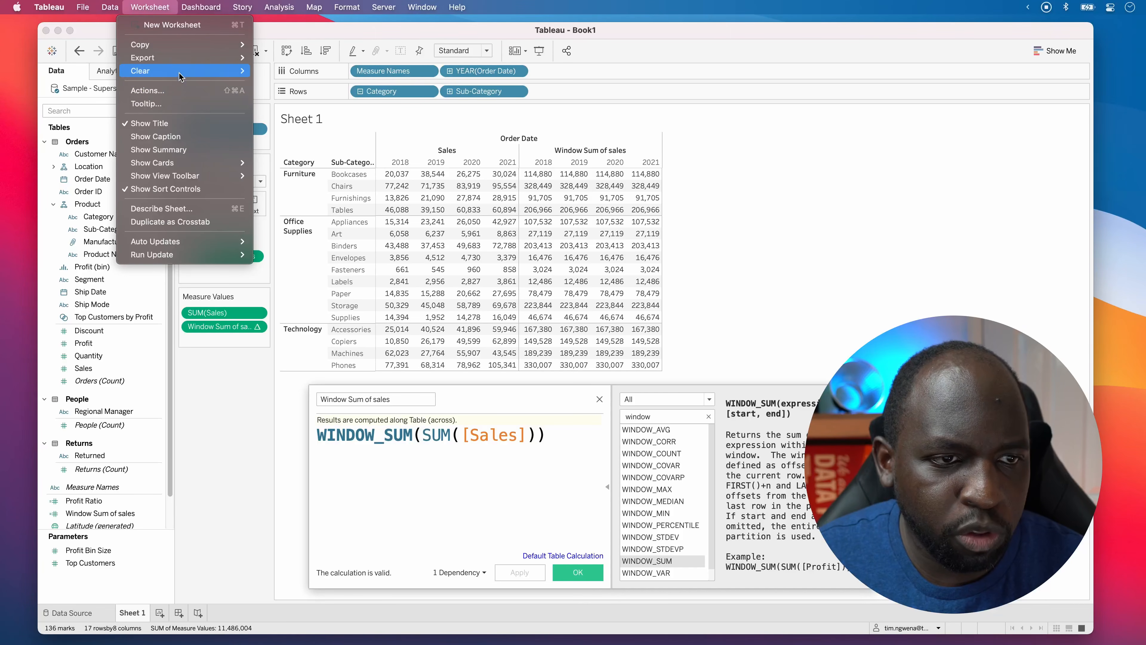
{"action": "left_click", "coordinate": [186, 152]}
{"action": "key", "text": "ctrl"}
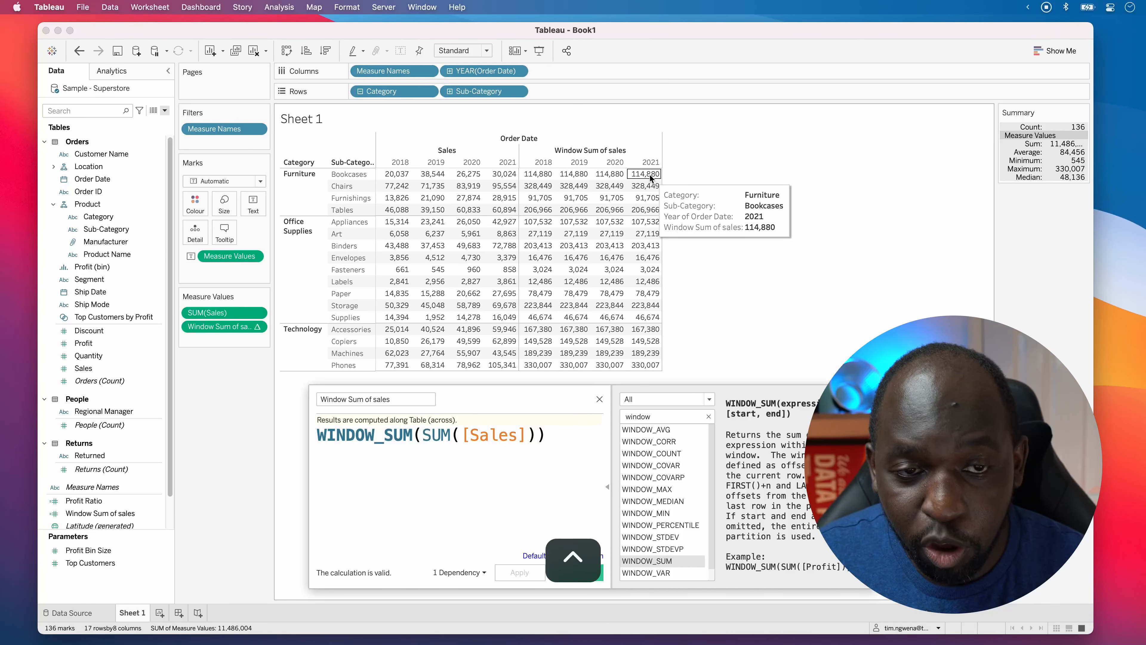
{"action": "left_click_drag", "start_coordinate": [709, 163], "coordinate": [996, 145]}
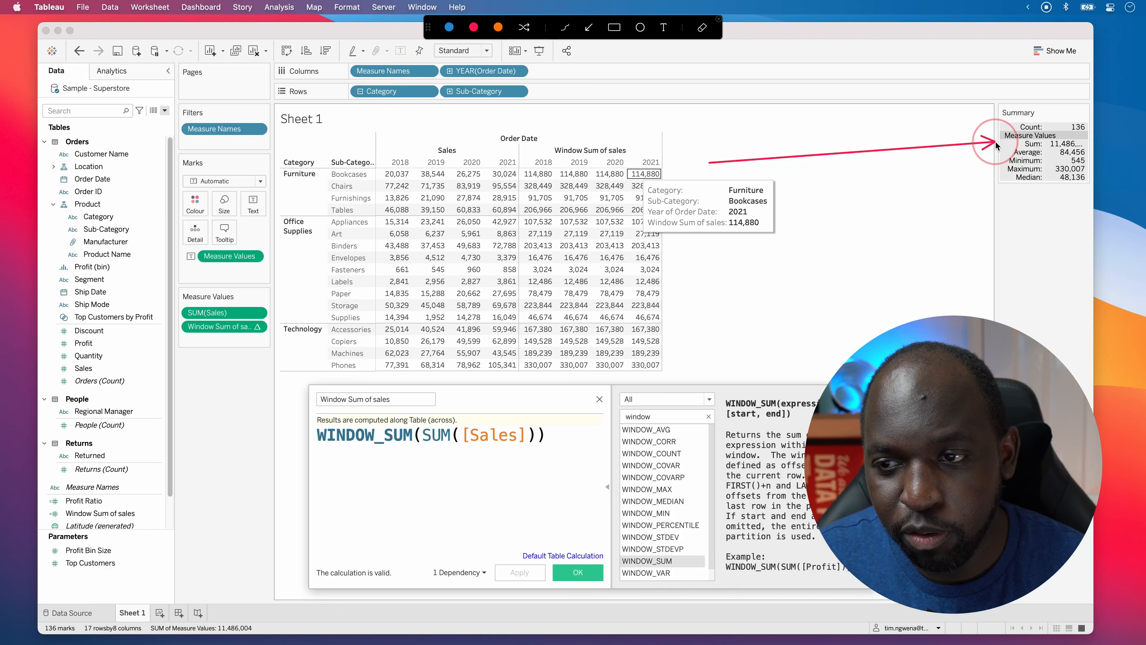
{"action": "key", "text": "ctrl"}
Look up the Show Summary command by searching the help for "sum"
{"action": "left_click", "coordinate": [150, 7]}
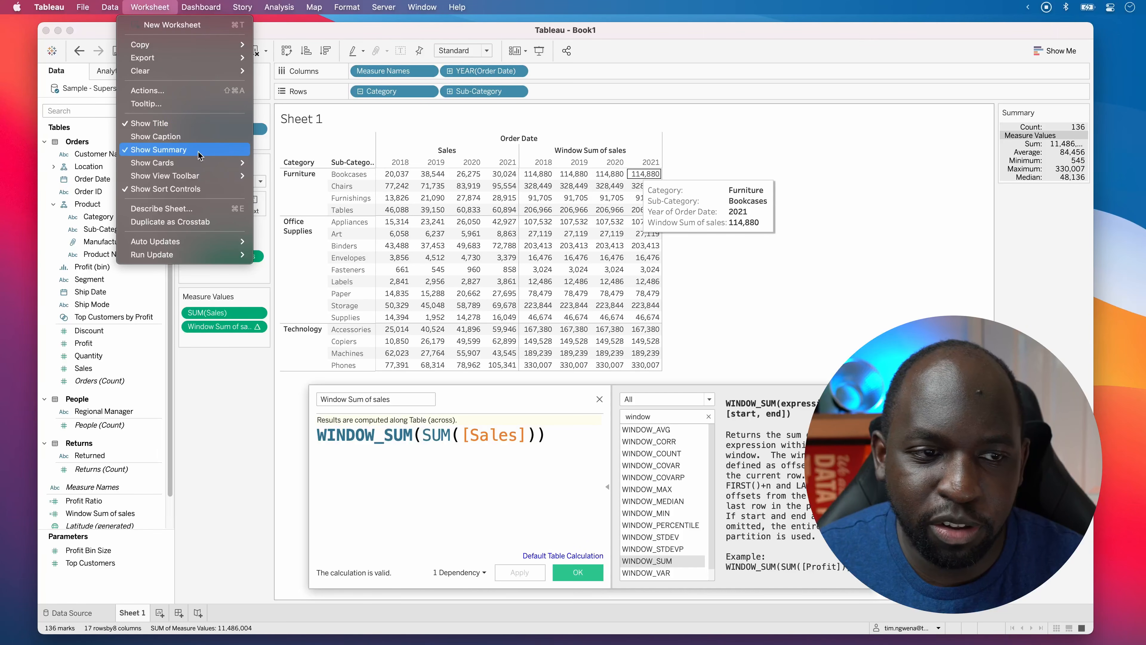
{"action": "mouse_move", "coordinate": [473, 21]}
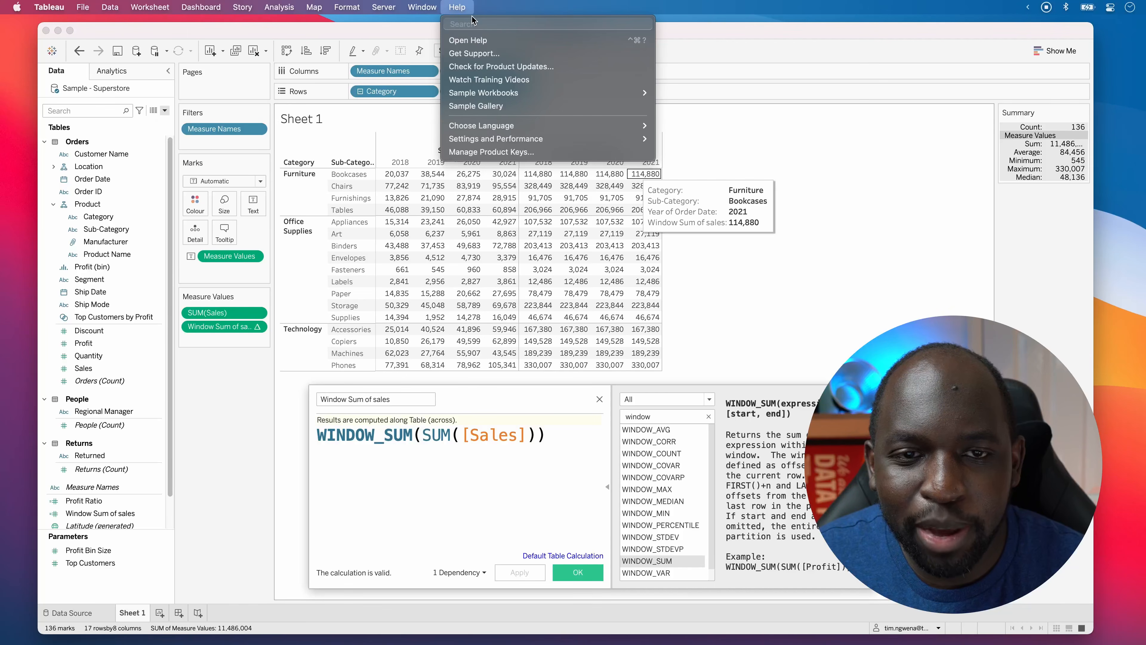
{"action": "type", "text": "sumar"}
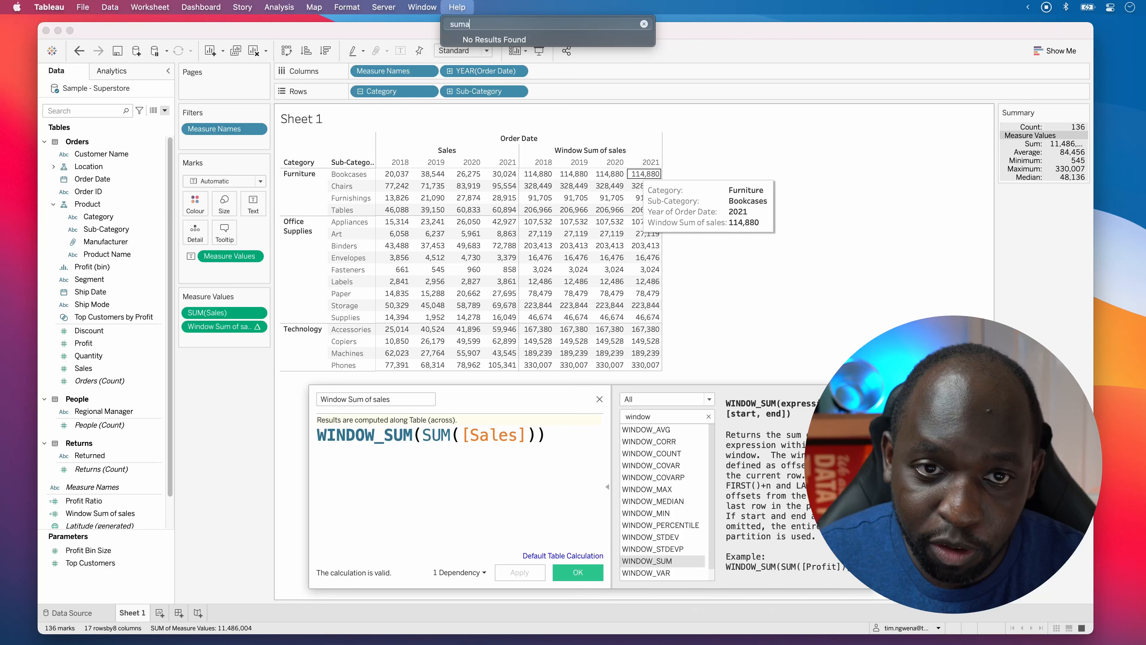
{"action": "key", "text": "BackSpace"}
{"action": "mouse_move", "coordinate": [498, 56]}
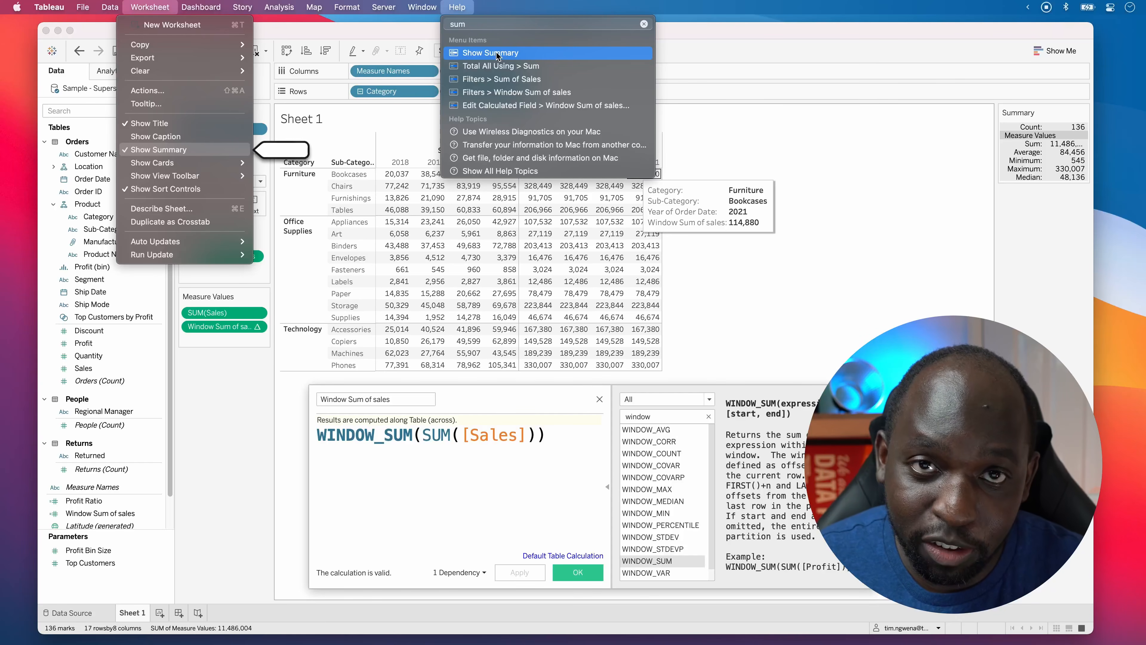
Move the Summary card between Filters and Marks and widen that column of cards so the summary values fit
{"action": "key", "text": "ctrl+a"}
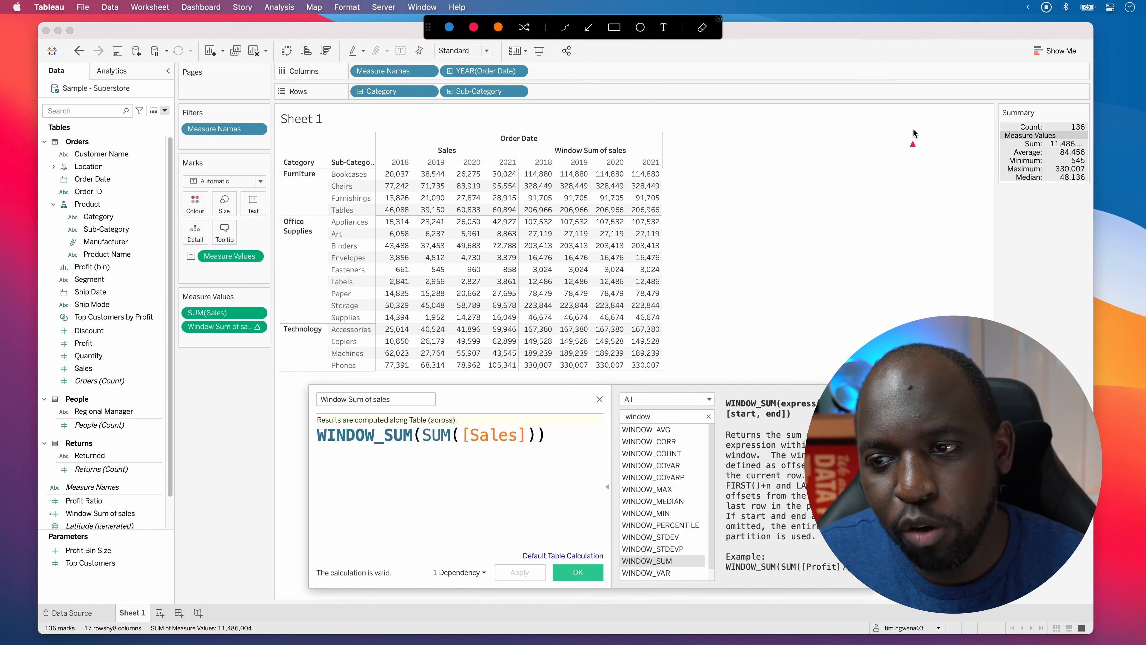
{"action": "mouse_move", "coordinate": [918, 136]}
{"action": "left_mouse_down"}
{"action": "mouse_move", "coordinate": [980, 135]}
{"action": "mouse_move", "coordinate": [677, 127]}
{"action": "mouse_move", "coordinate": [246, 150]}
{"action": "mouse_move", "coordinate": [217, 181]}
{"action": "mouse_move", "coordinate": [223, 158]}
{"action": "left_mouse_up"}
{"action": "key", "text": "ctrl+a"}
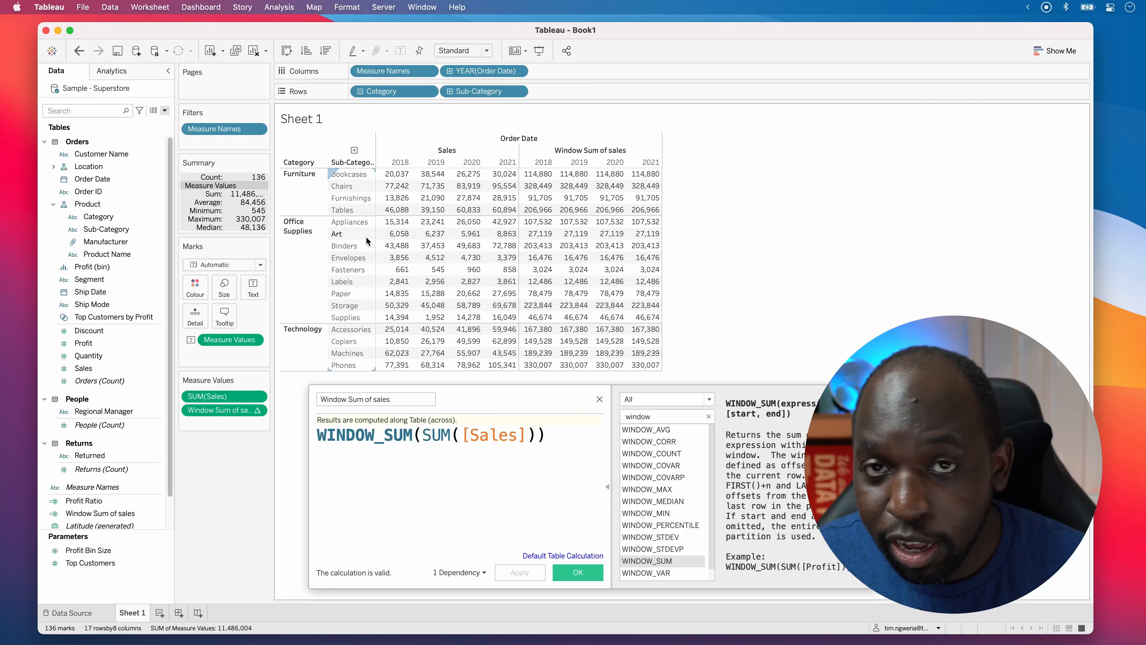
{"action": "left_click", "coordinate": [272, 195]}
{"action": "left_click_drag", "start_coordinate": [272, 195], "coordinate": [298, 195]}
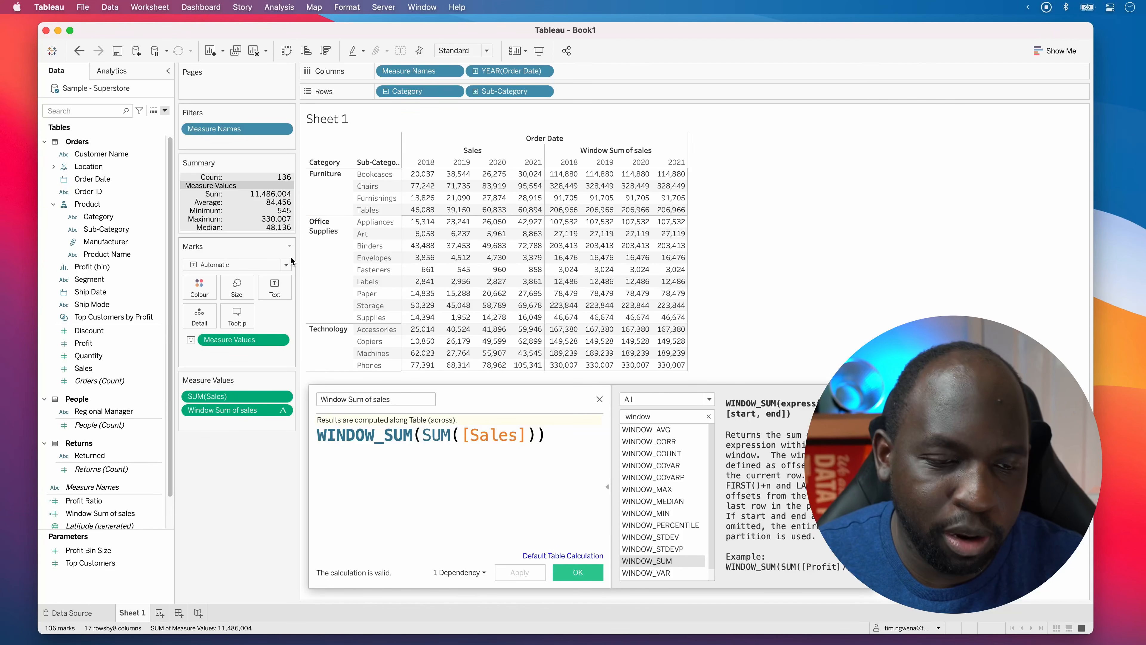
Turn off tooltips for the marks on the worksheet
{"action": "left_click", "coordinate": [243, 323]}
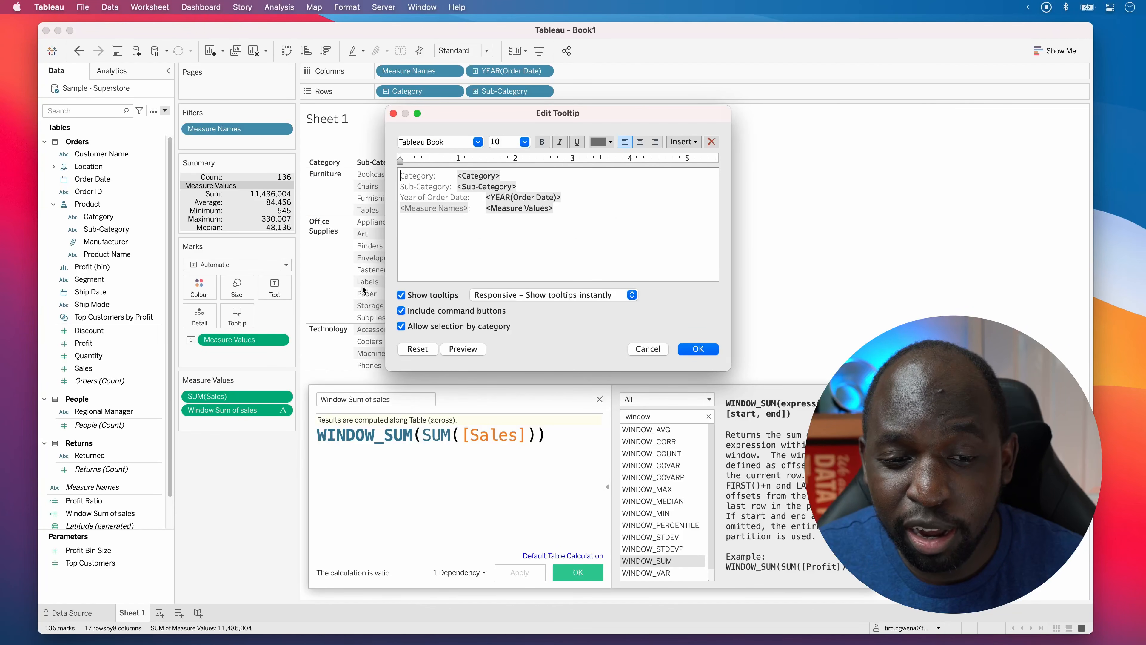
{"action": "left_click", "coordinate": [401, 295]}
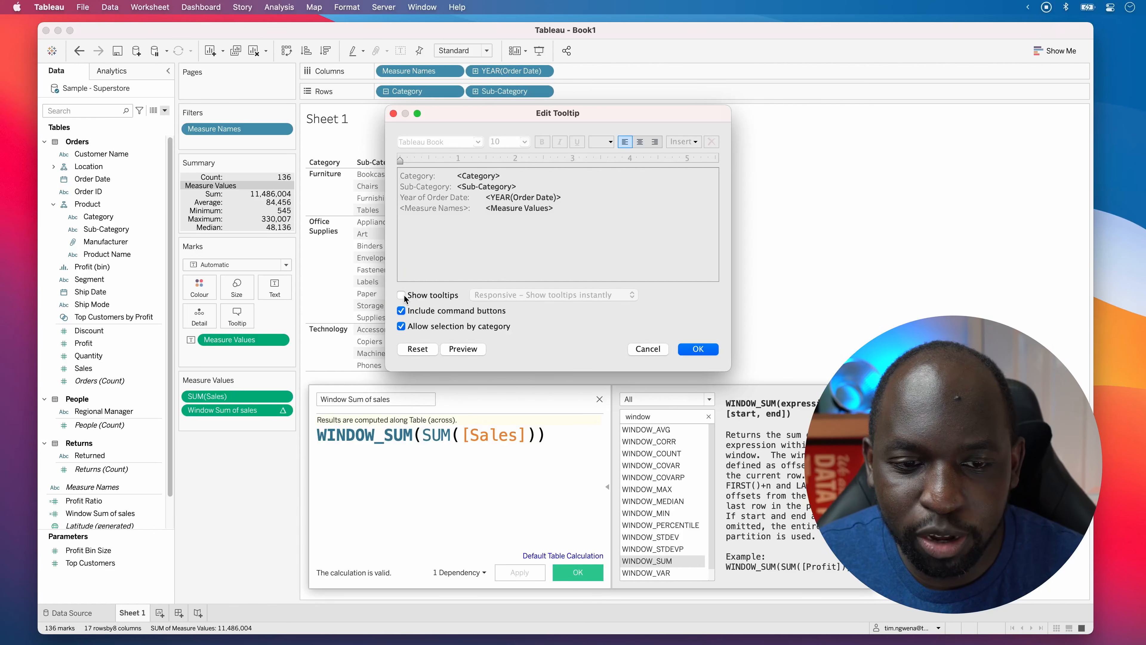
{"action": "left_click", "coordinate": [708, 348]}
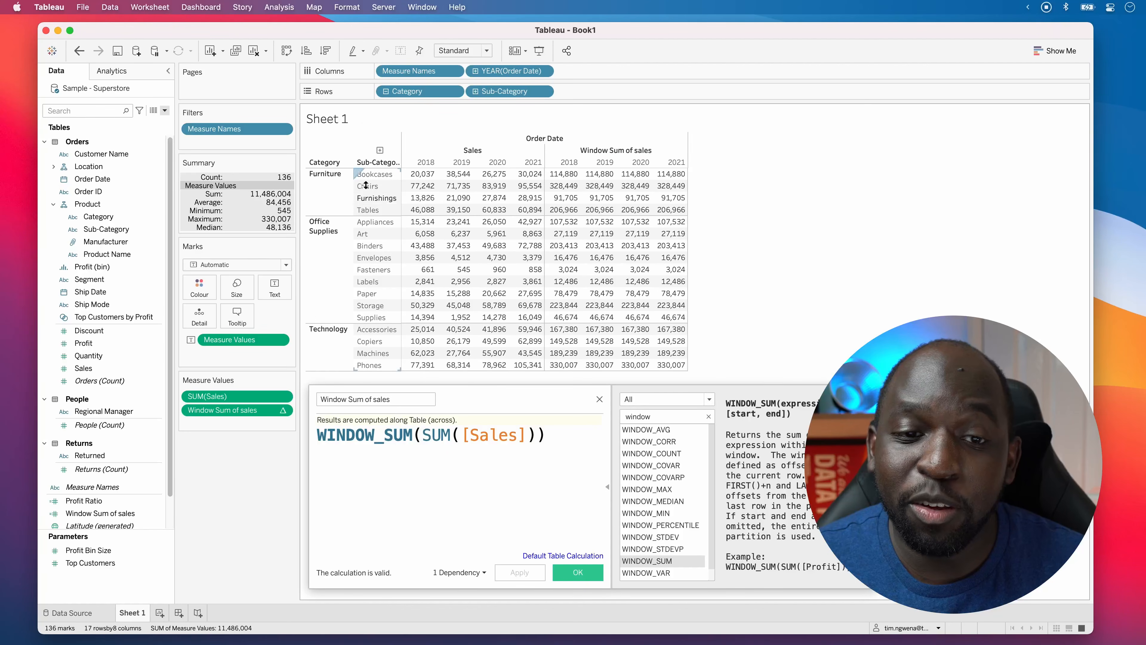
Check the Bookcases sales for 2018, 2019 and 2020 one at a time in the Summary card and clear the selection
{"action": "left_click", "coordinate": [422, 174]}
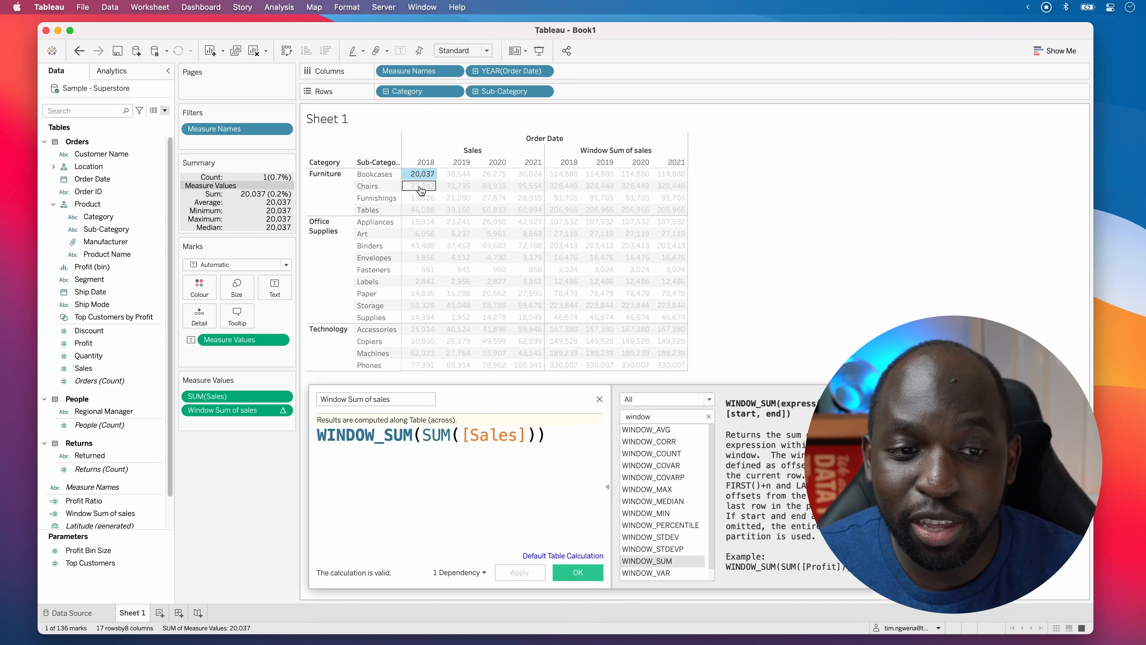
{"action": "left_click", "coordinate": [455, 179]}
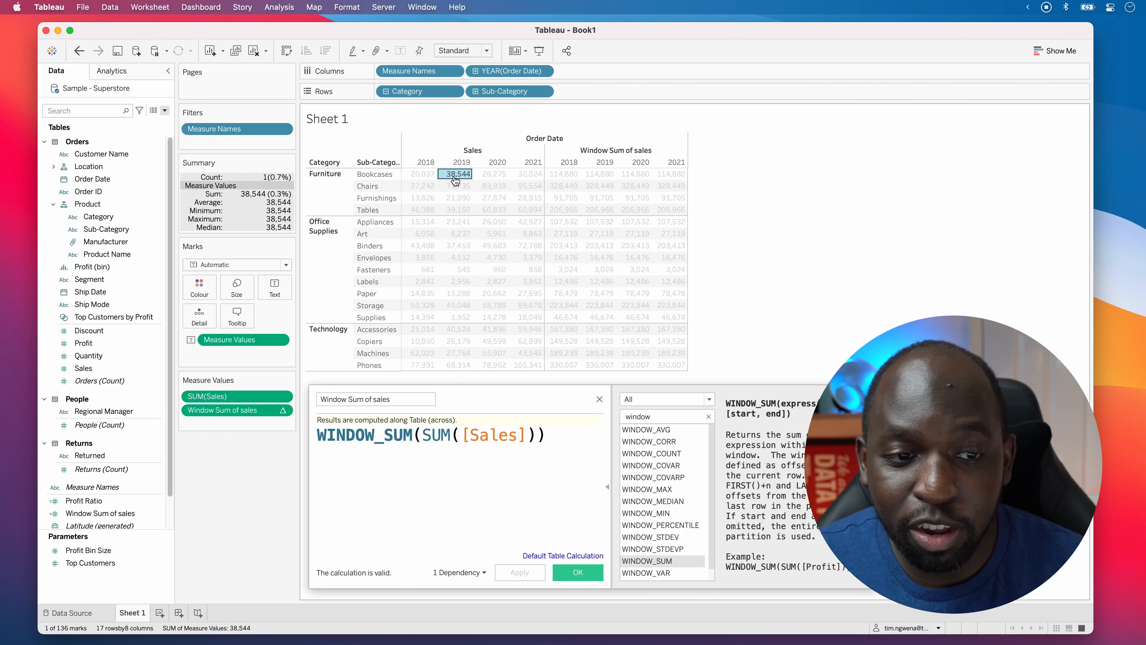
{"action": "left_click", "coordinate": [422, 180]}
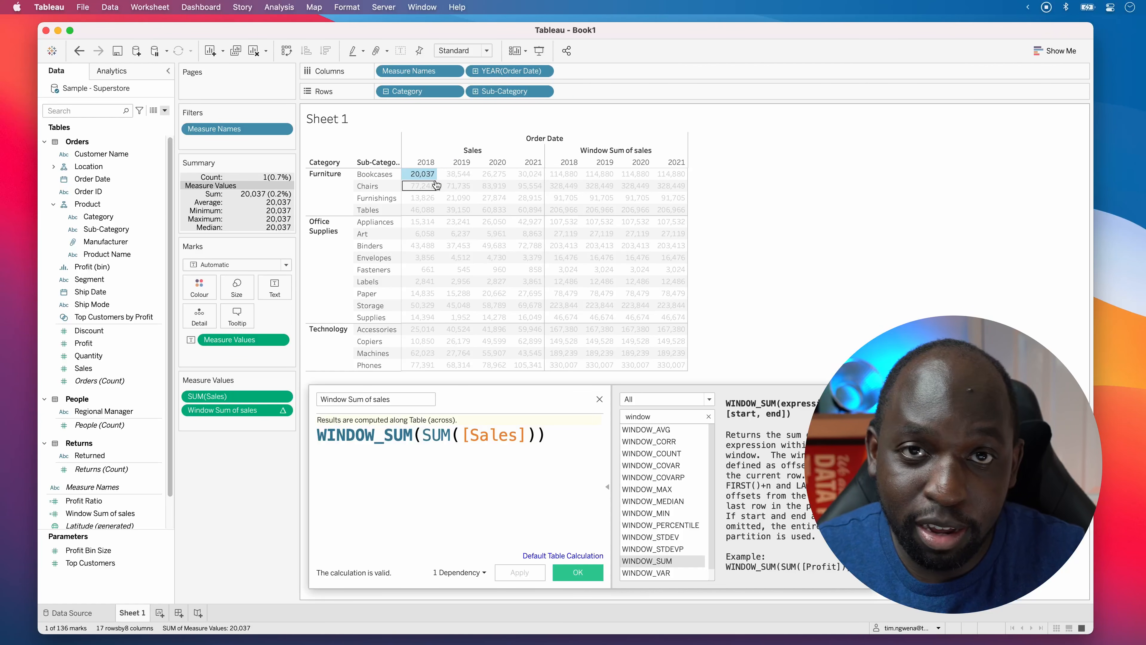
{"action": "left_click", "coordinate": [456, 177]}
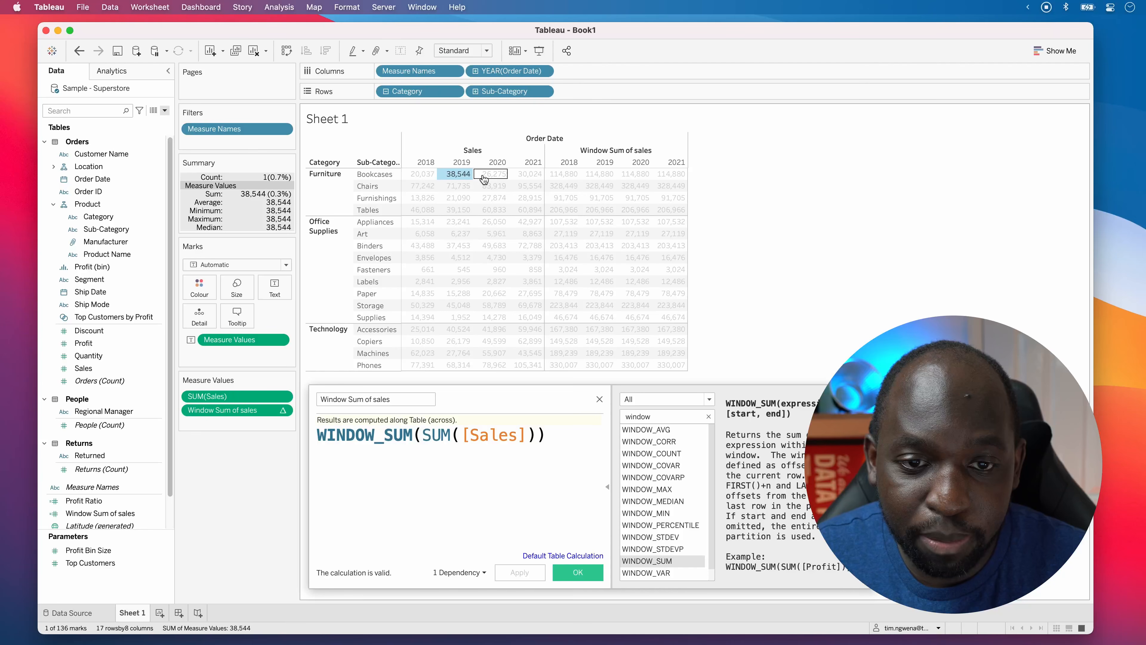
{"action": "left_click", "coordinate": [483, 178]}
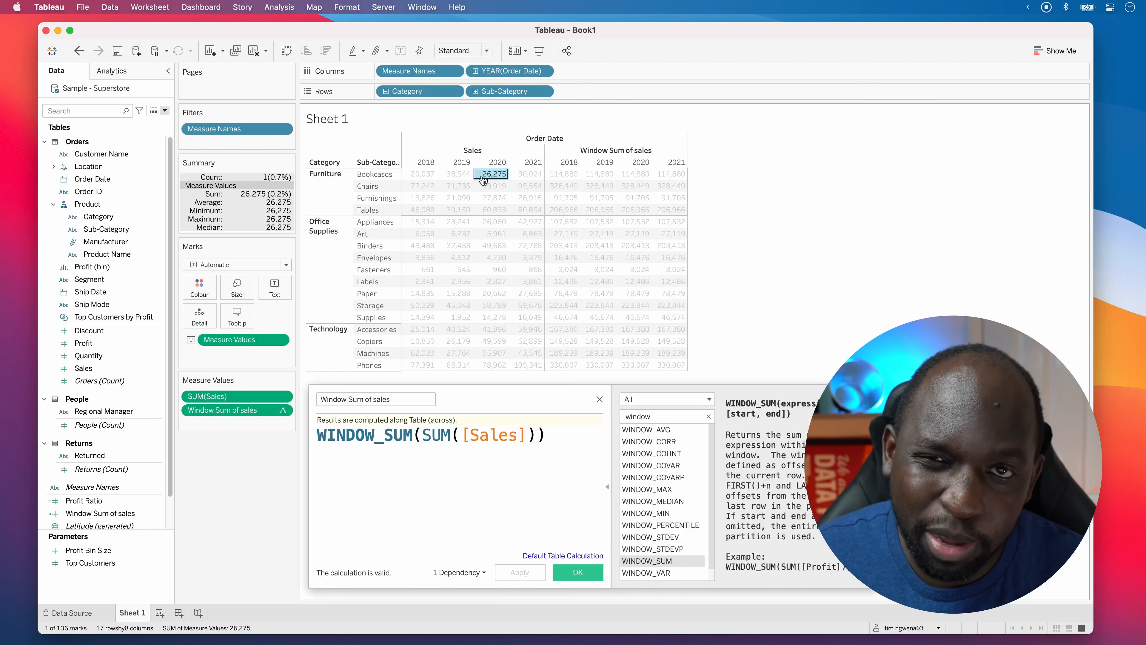
{"action": "left_click", "coordinate": [483, 179]}
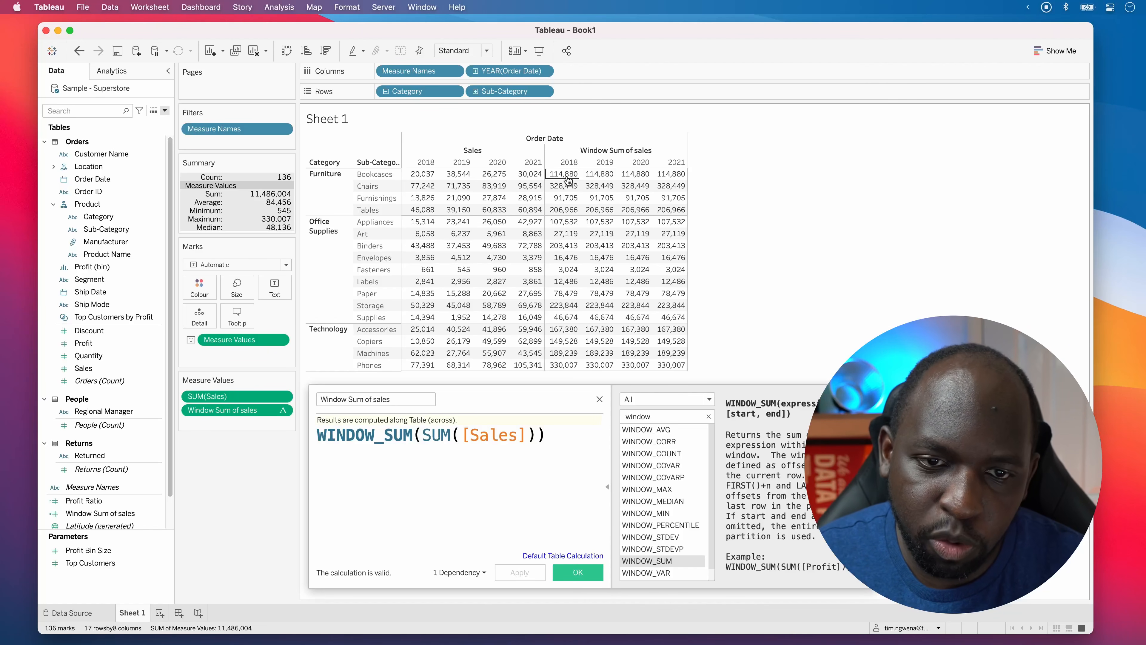
Select the Bookcases sales for 2018 through 2021 together to check their sum in the Summary card
{"action": "left_click", "coordinate": [422, 174], "text": "super"}
{"action": "left_click", "coordinate": [459, 179], "text": "super"}
{"action": "left_click", "coordinate": [493, 178], "text": "super"}
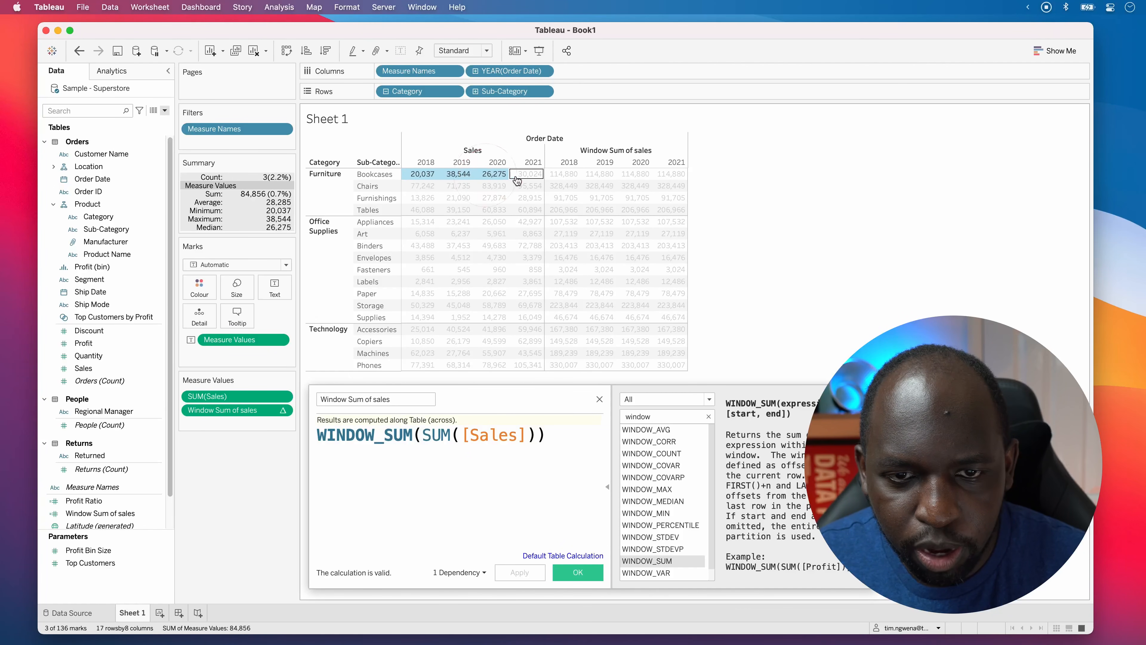
{"action": "left_click", "coordinate": [522, 180], "text": "super"}
Temporarily box the selected Bookcases sales, link them to the Summary sum with an arrow, and mark the matching window sums in blue before clearing
{"action": "key", "text": "ctrl+a"}
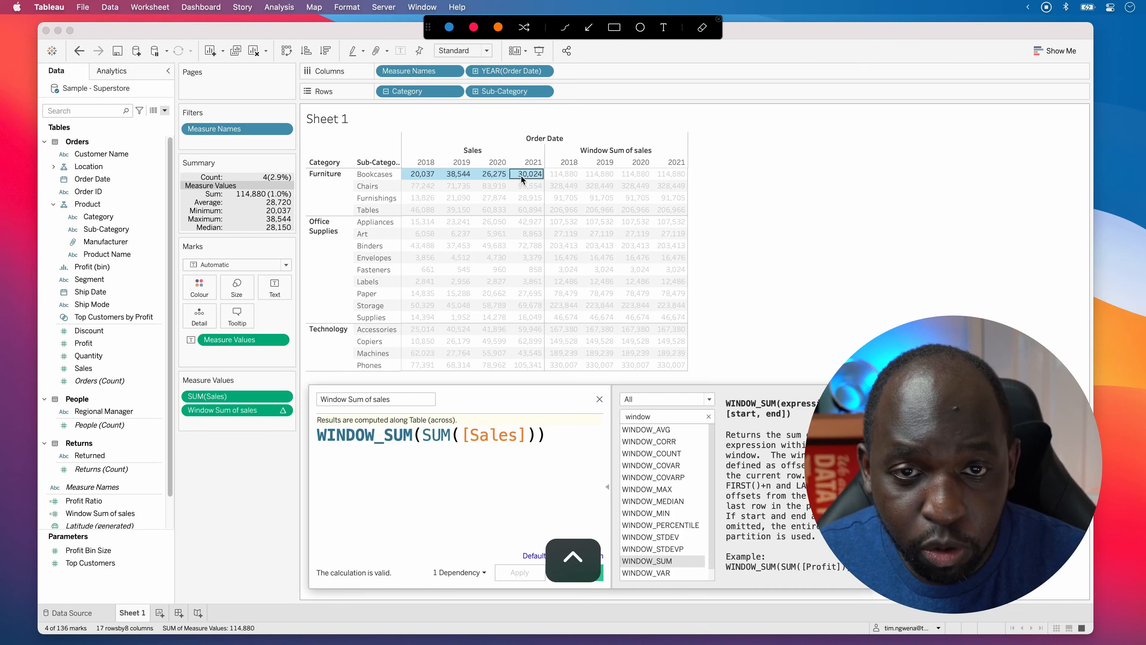
{"action": "left_click", "coordinate": [616, 27]}
{"action": "left_click_drag", "start_coordinate": [399, 169], "coordinate": [548, 181]}
{"action": "left_click", "coordinate": [588, 27]}
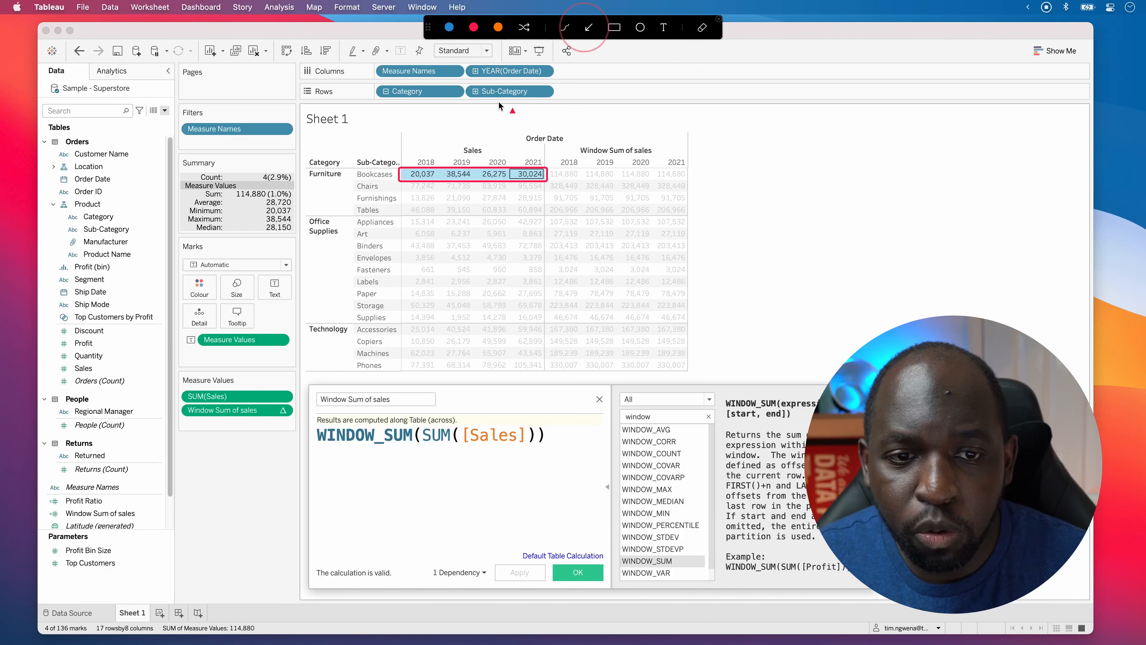
{"action": "left_click_drag", "start_coordinate": [401, 178], "coordinate": [274, 198]}
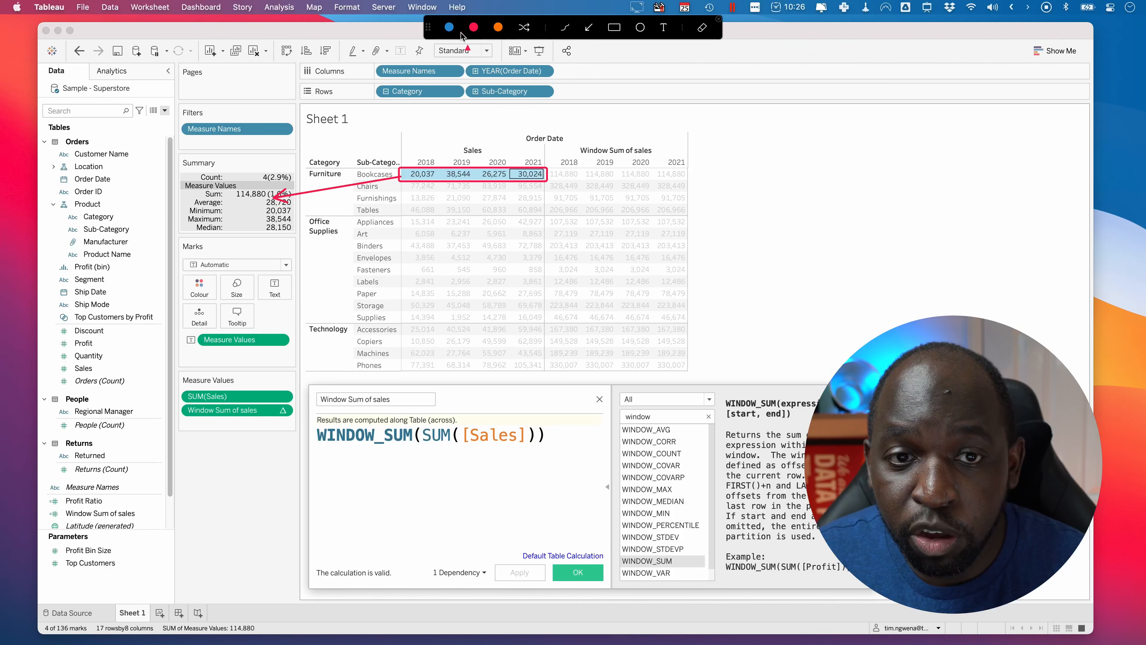
{"action": "left_click", "coordinate": [449, 27]}
{"action": "mouse_move", "coordinate": [544, 169]}
{"action": "left_mouse_down"}
{"action": "mouse_move", "coordinate": [605, 181]}
{"action": "mouse_move", "coordinate": [677, 168]}
{"action": "mouse_move", "coordinate": [525, 174]}
{"action": "mouse_move", "coordinate": [670, 174]}
{"action": "mouse_move", "coordinate": [652, 180]}
{"action": "left_mouse_up"}
{"action": "key", "text": "ctrl+a"}
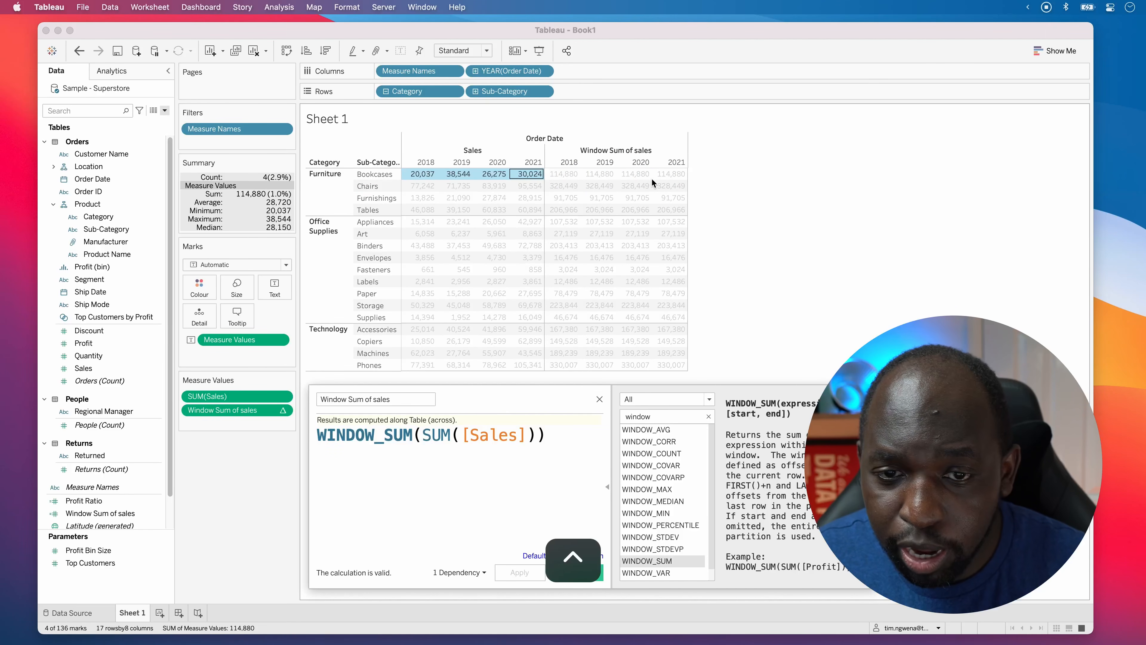
Clear the selection of the Bookcases sales so that the whole crosstab is active again
{"action": "key", "text": "ctrl+a"}
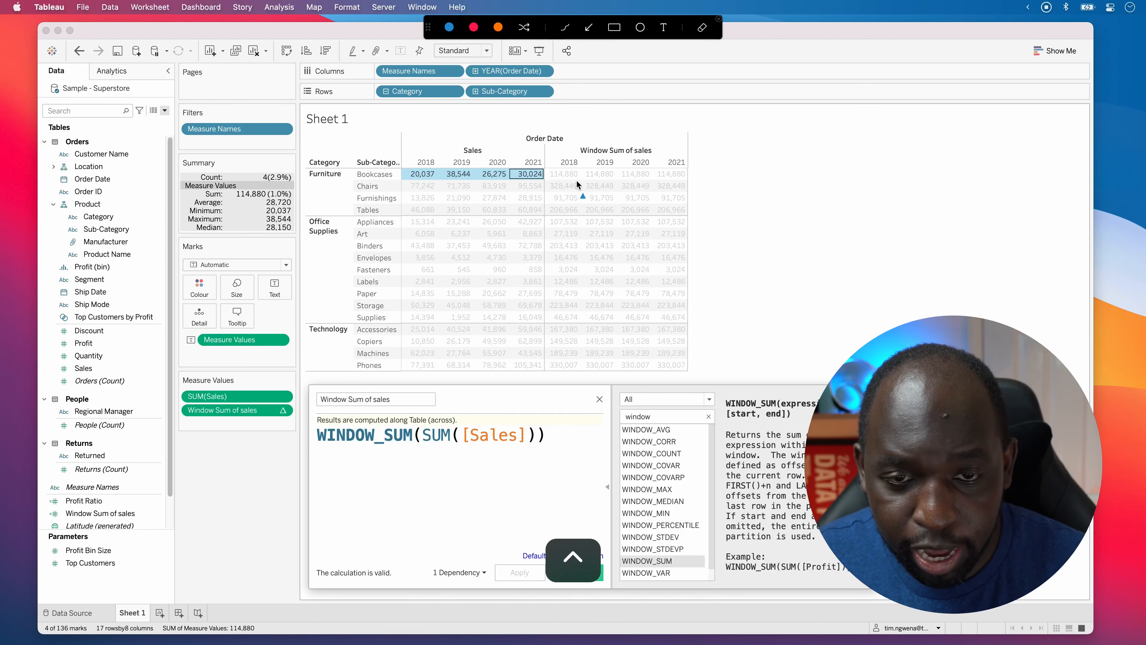
{"action": "key", "text": "ctrl+a"}
{"action": "left_click", "coordinate": [528, 175]}
{"action": "left_click", "coordinate": [525, 174]}
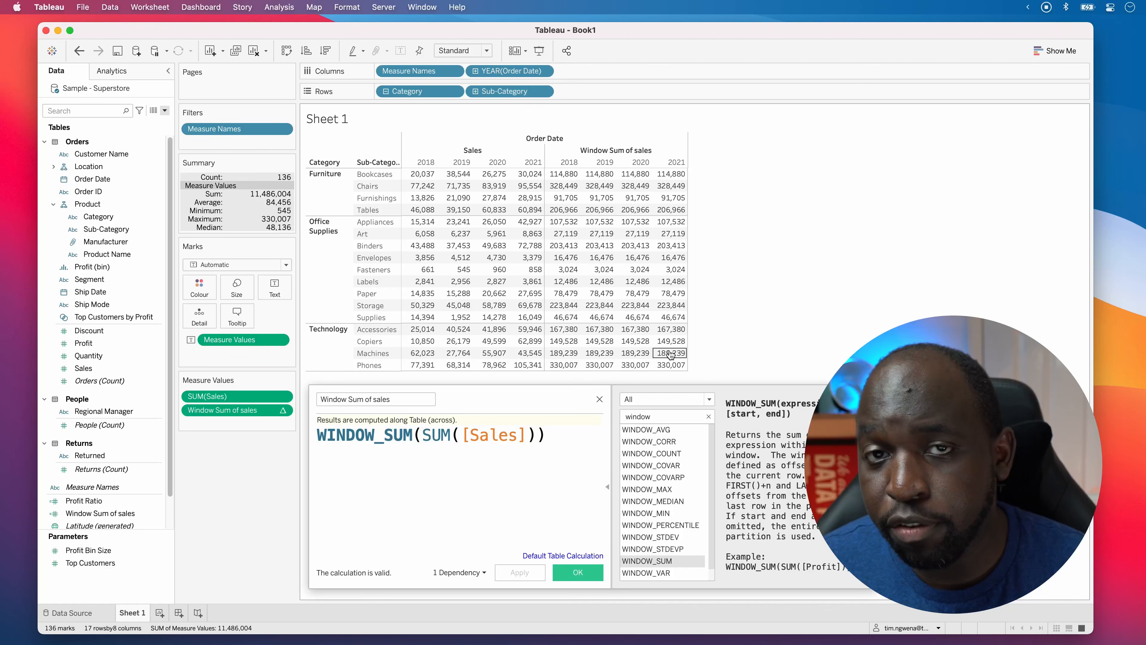
Temporarily draw a blue arrow to the calculation editor's note on computing along Table (across) and clear it
{"action": "key", "text": "ctrl+a"}
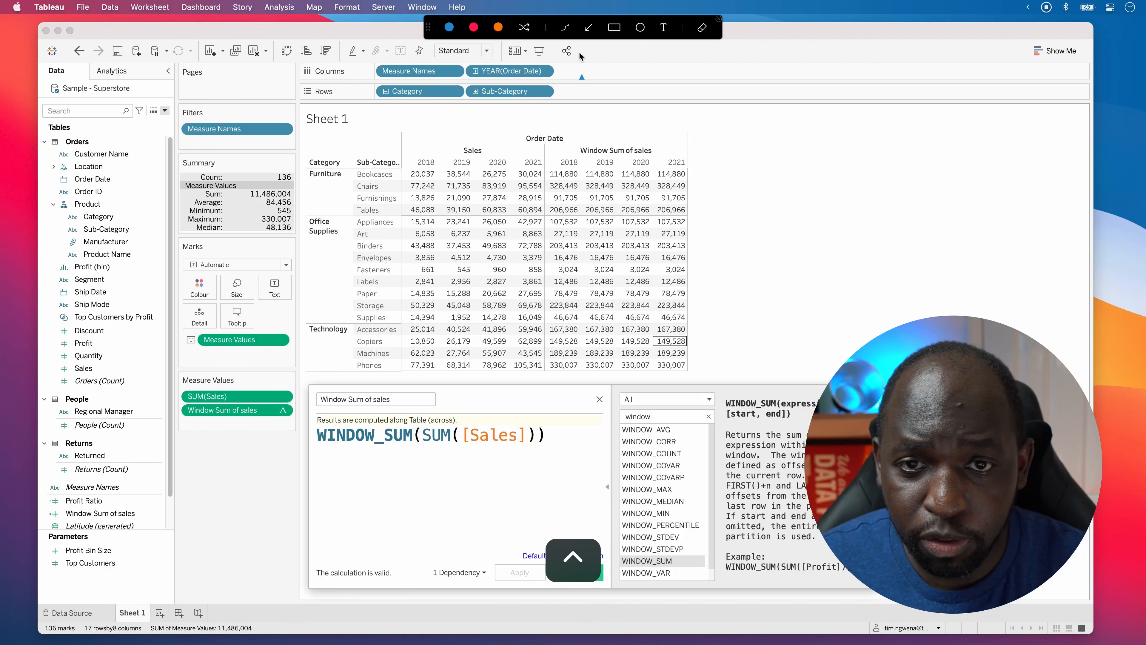
{"action": "left_click", "coordinate": [587, 27]}
{"action": "left_click_drag", "start_coordinate": [464, 321], "coordinate": [431, 415]}
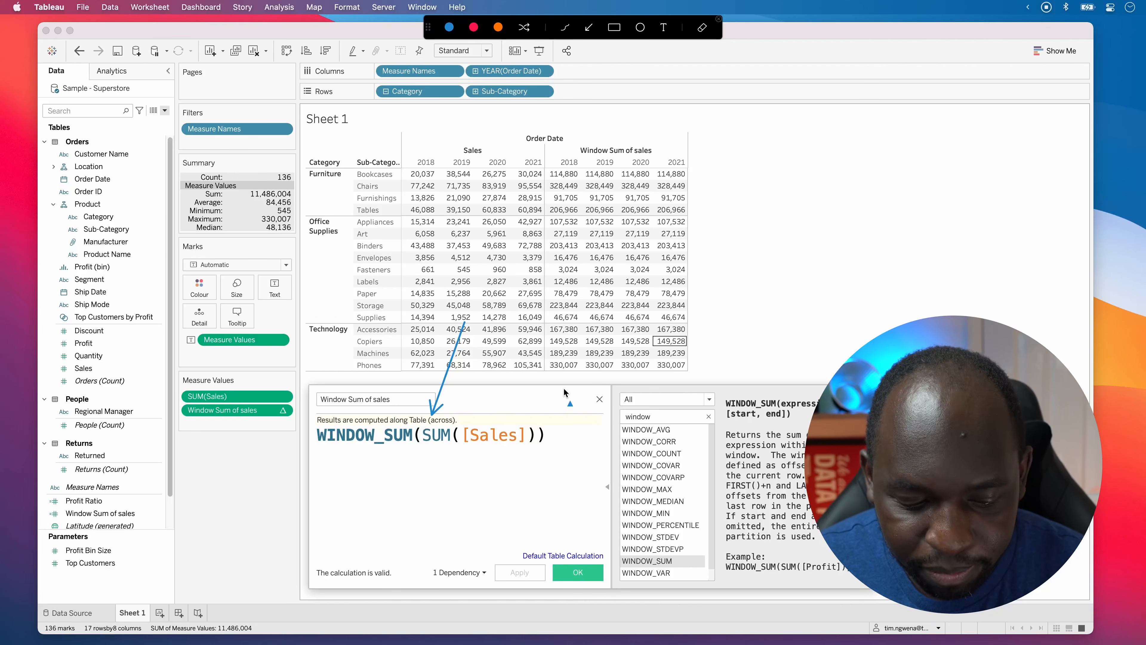
{"action": "key", "text": "ctrl"}
{"action": "key", "text": "ctrl"}
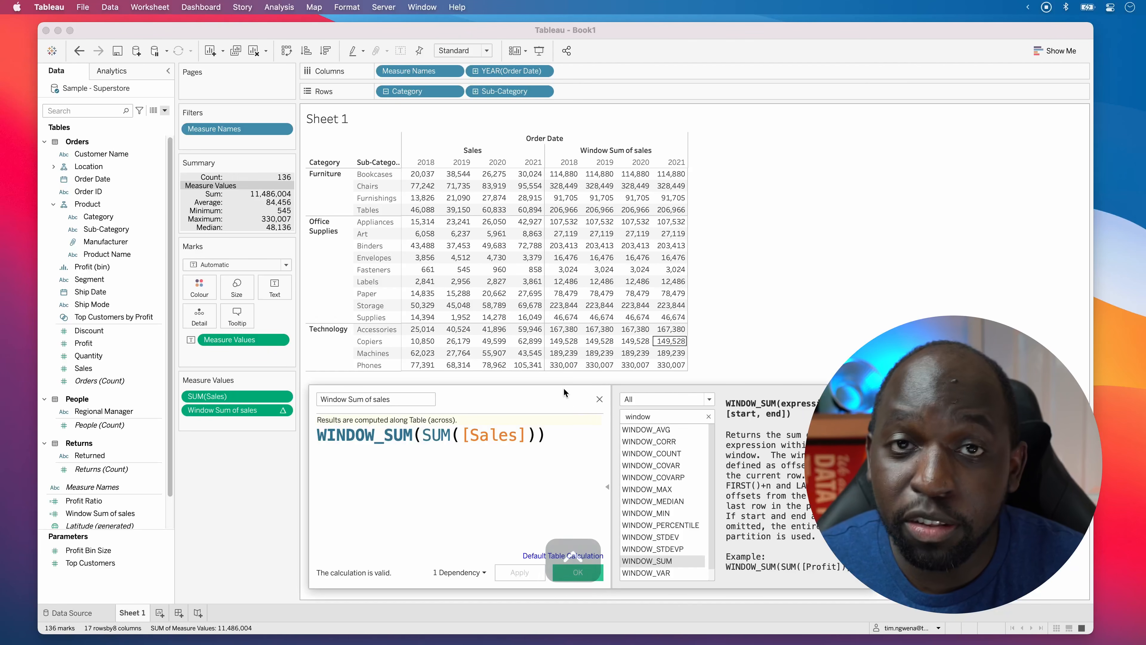
Temporarily box all Sales values from 2018 to 2021 in blue and underline the Bookcases row in red before clearing
{"action": "key", "text": "ctrl"}
{"action": "key", "text": "ctrl"}
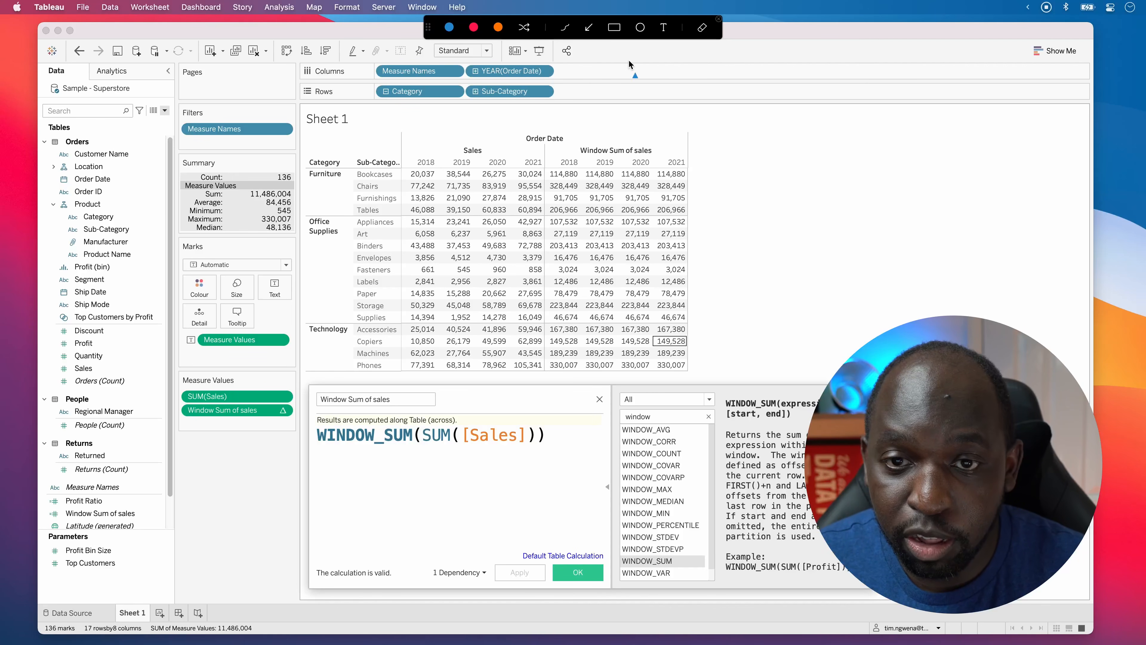
{"action": "left_click", "coordinate": [615, 28]}
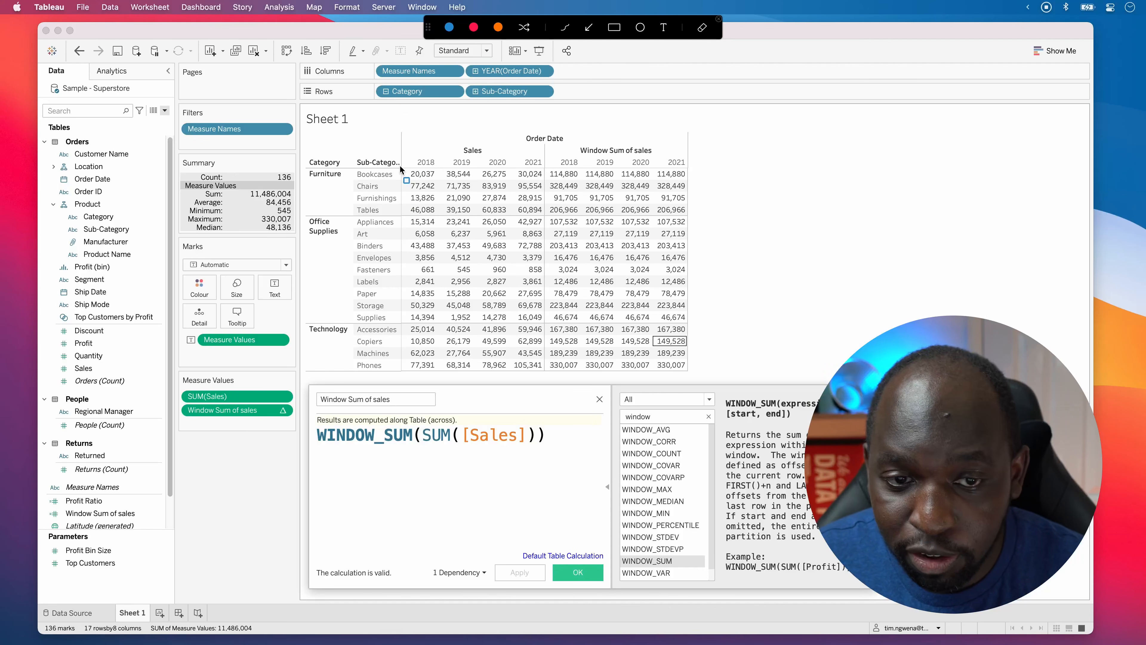
{"action": "mouse_move", "coordinate": [400, 169]}
{"action": "left_mouse_down"}
{"action": "mouse_move", "coordinate": [456, 282]}
{"action": "mouse_move", "coordinate": [525, 376]}
{"action": "mouse_move", "coordinate": [544, 373]}
{"action": "left_mouse_up"}
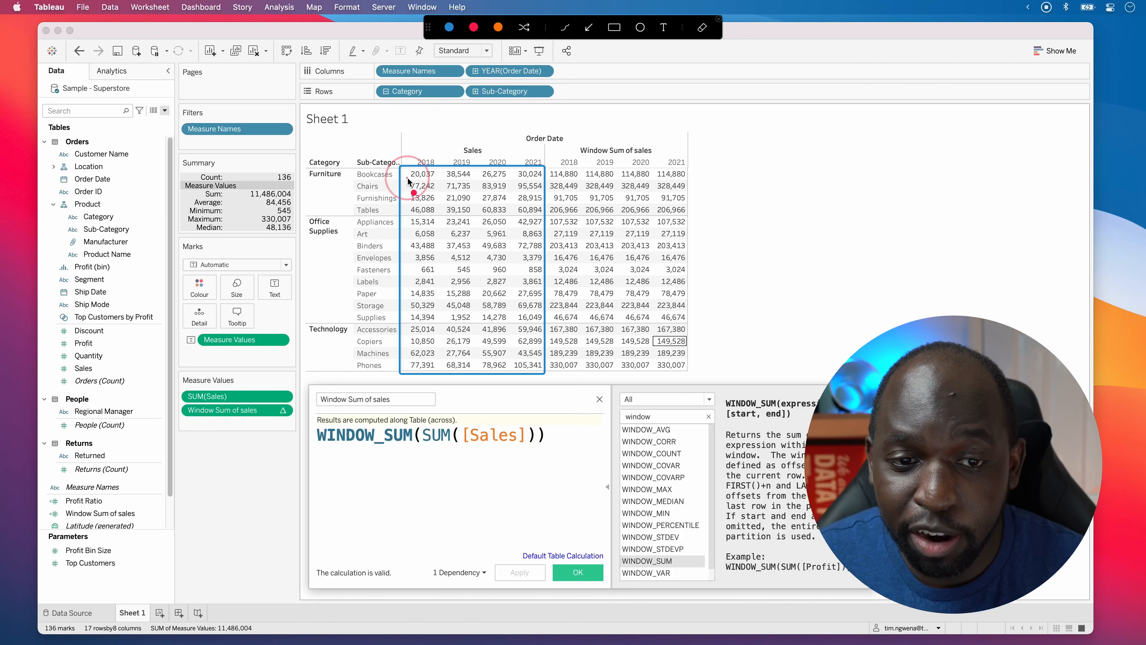
{"action": "left_click_drag", "start_coordinate": [408, 178], "coordinate": [540, 182]}
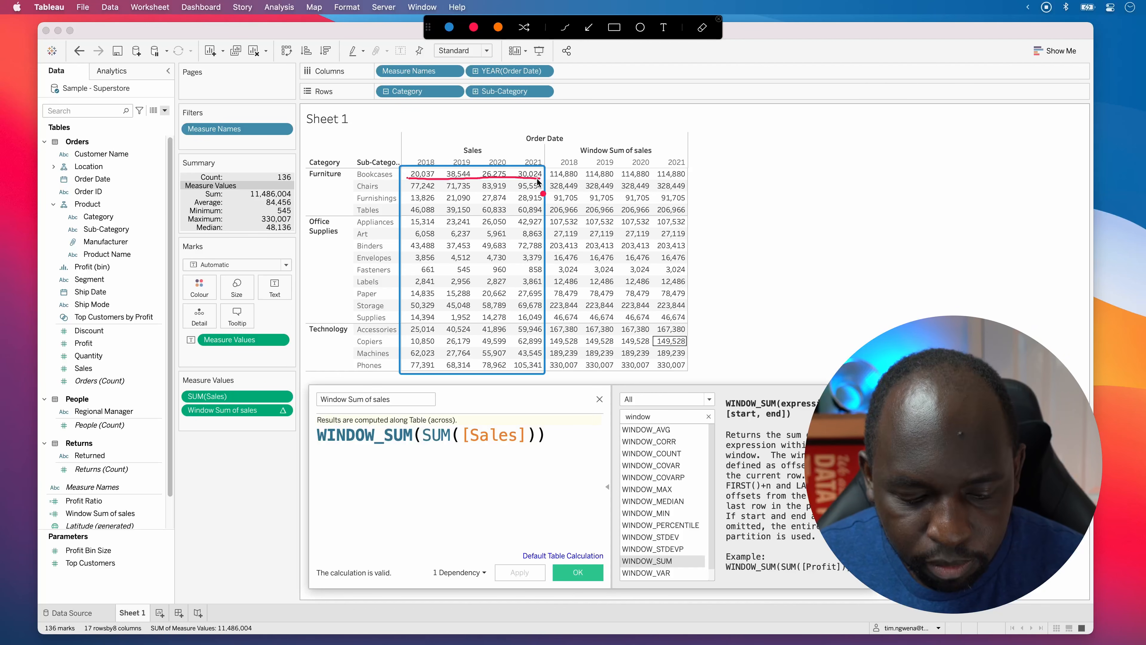
{"action": "key", "text": "ctrl+a"}
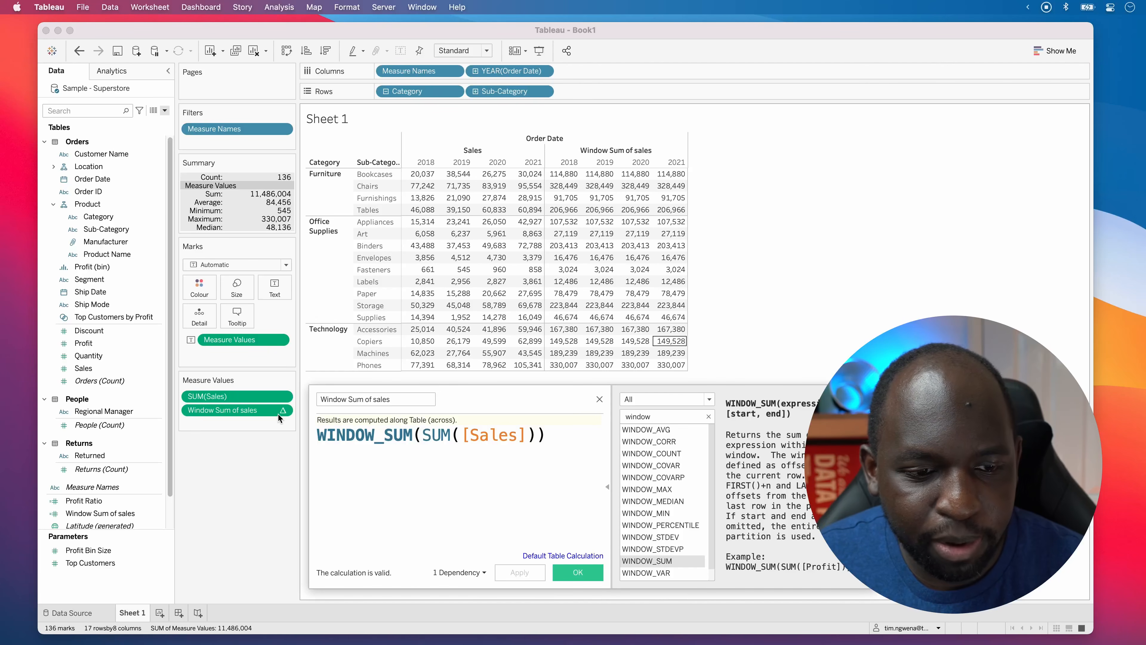
Temporarily draw a red arrow to the table calculation symbol on the Window Sum of sales measure and clear it
{"action": "key", "text": "ctrl+a"}
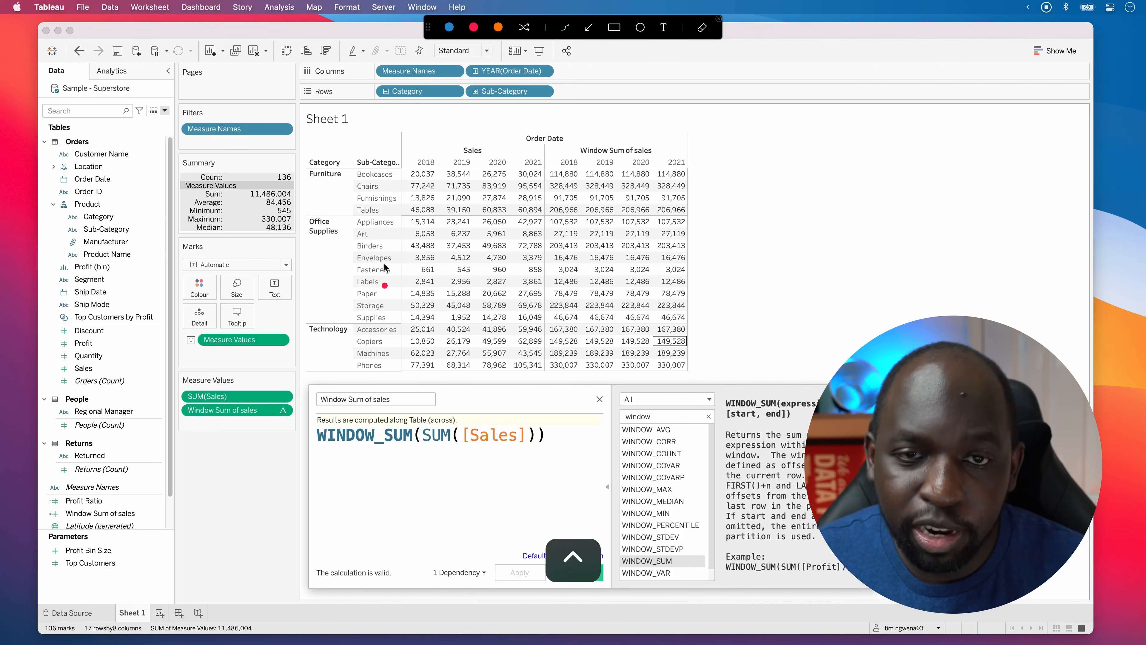
{"action": "left_click", "coordinate": [590, 27]}
{"action": "left_click_drag", "start_coordinate": [327, 302], "coordinate": [289, 408]}
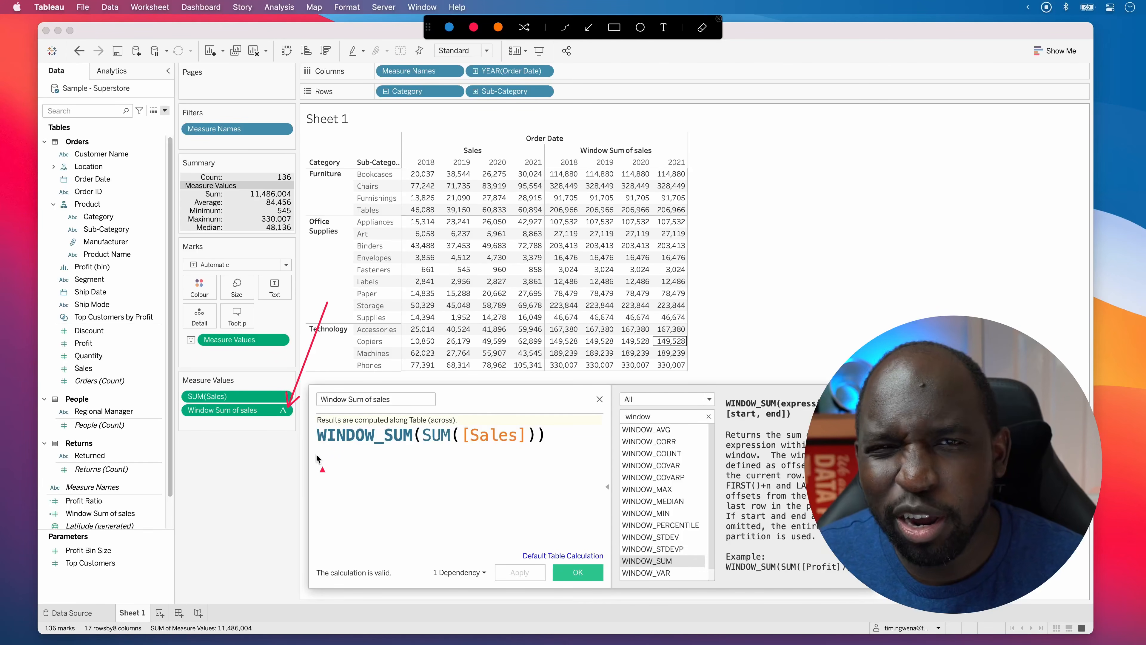
{"action": "key", "text": "ctrl+a"}
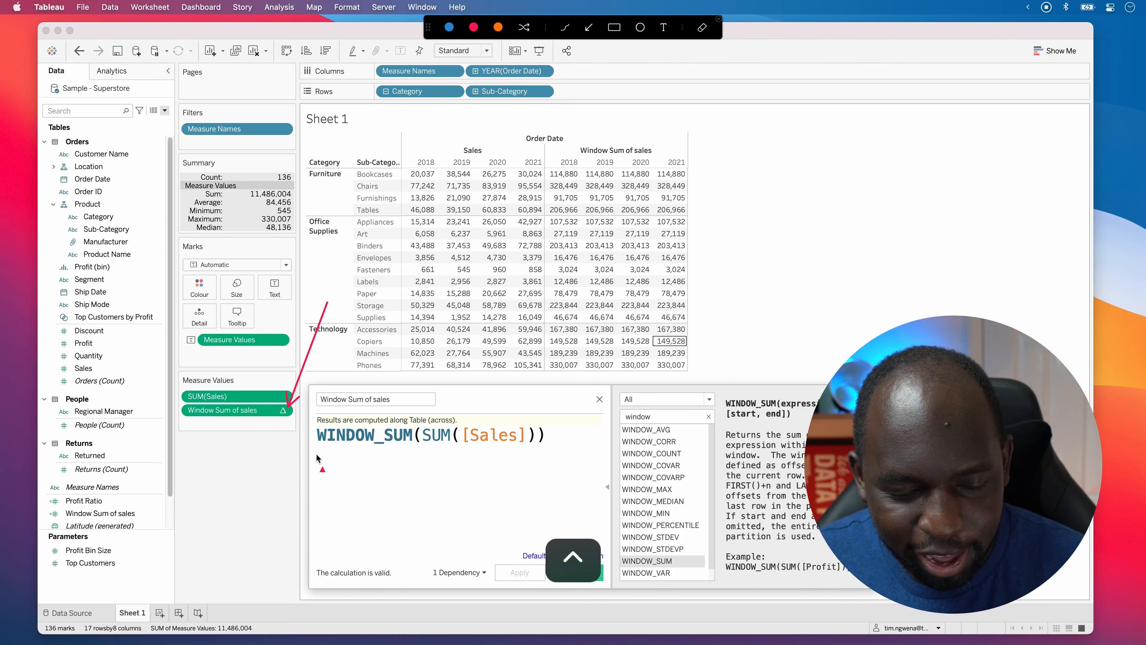
Set Window Sum of sales to compute using Table (down) and shift the calculation editor slightly clear of the crosstab
{"action": "left_click", "coordinate": [285, 412]}
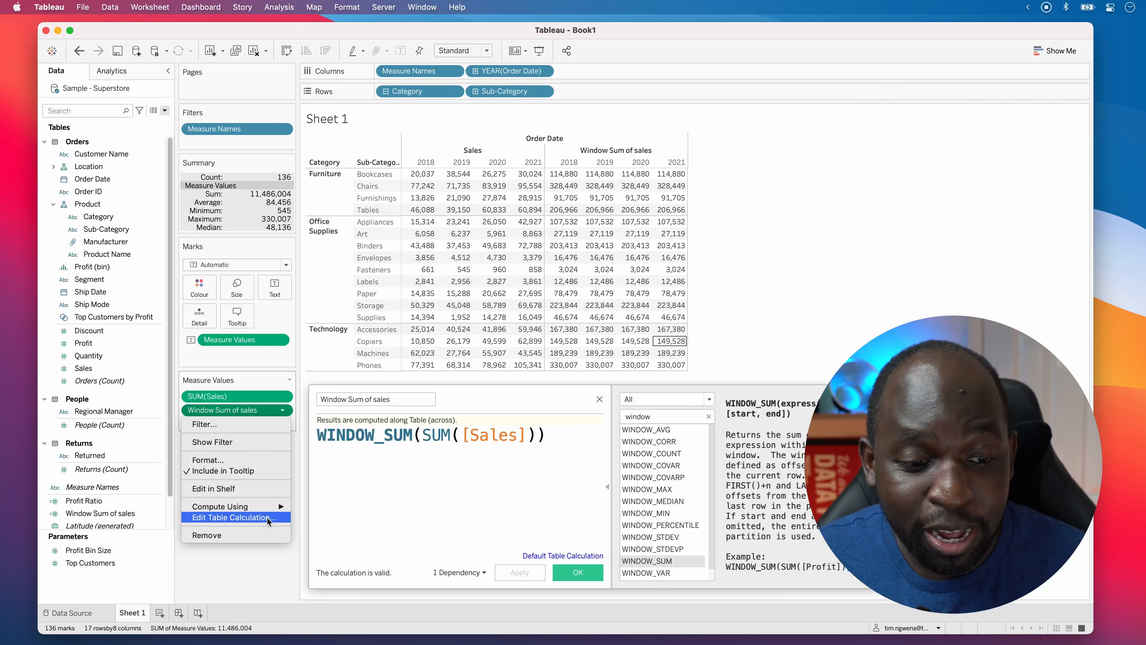
{"action": "mouse_move", "coordinate": [266, 510]}
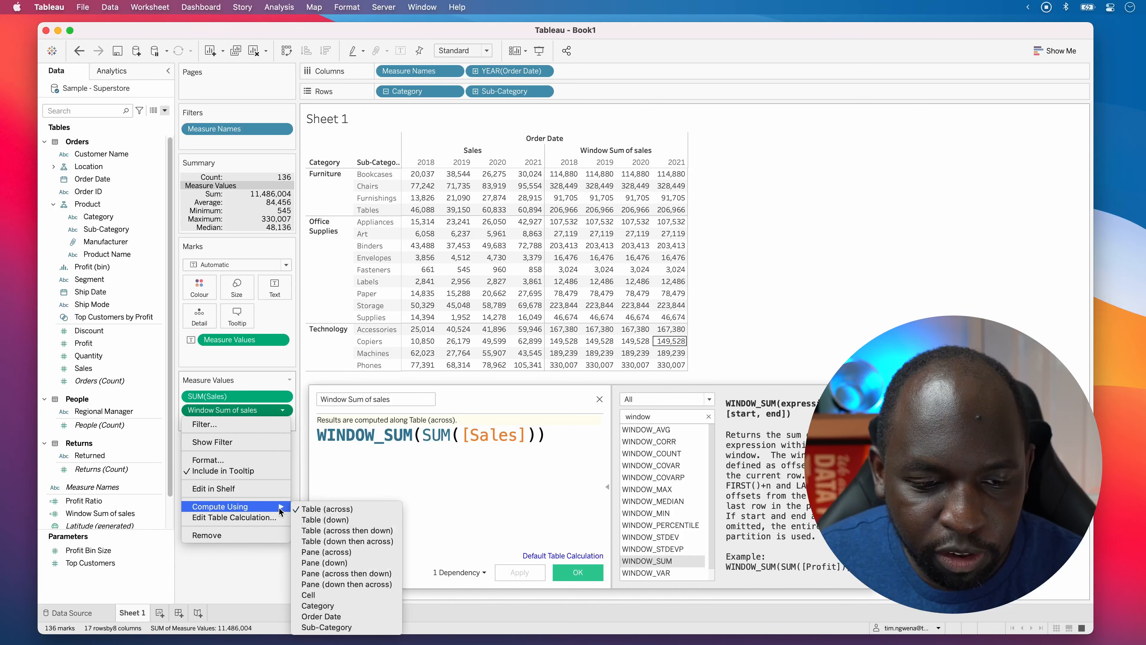
{"action": "left_click", "coordinate": [332, 519]}
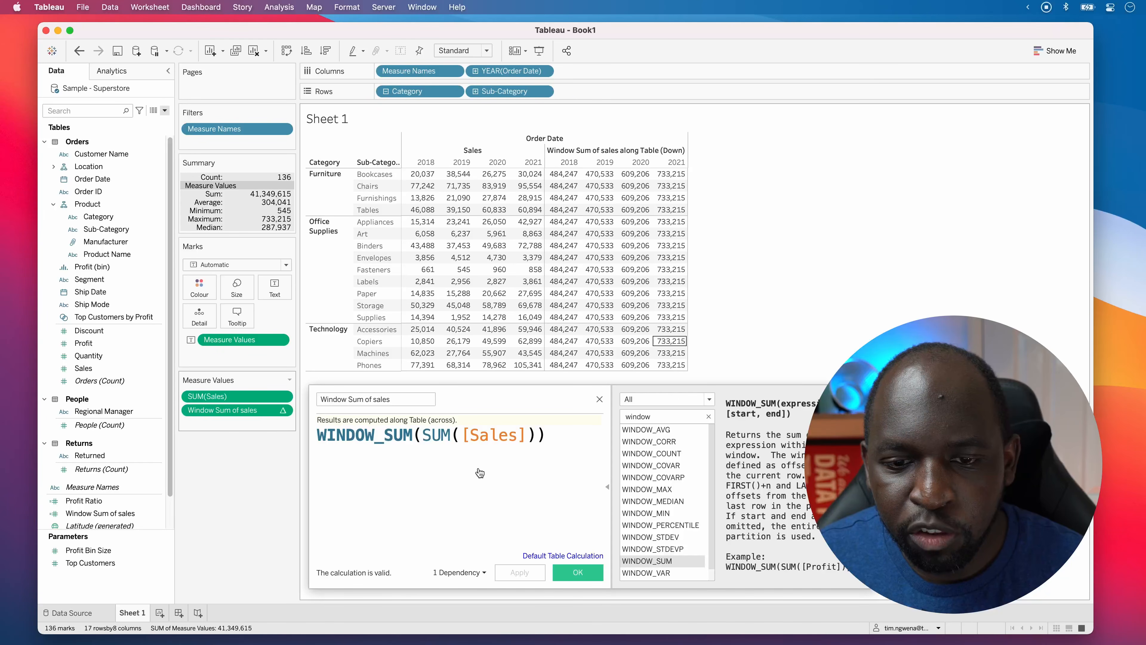
{"action": "left_click_drag", "start_coordinate": [545, 397], "coordinate": [549, 402]}
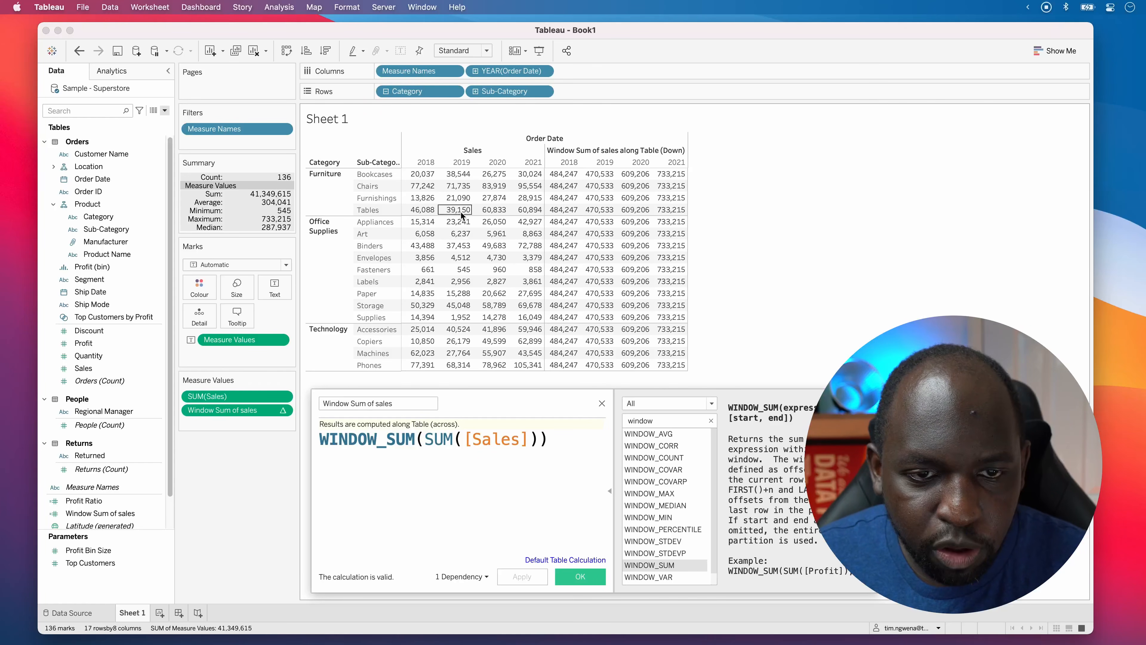
Select the 2018 Sales values of all sub-categories, Bookcases through Phones, to check their sum in the Summary card
{"action": "left_click", "coordinate": [424, 176]}
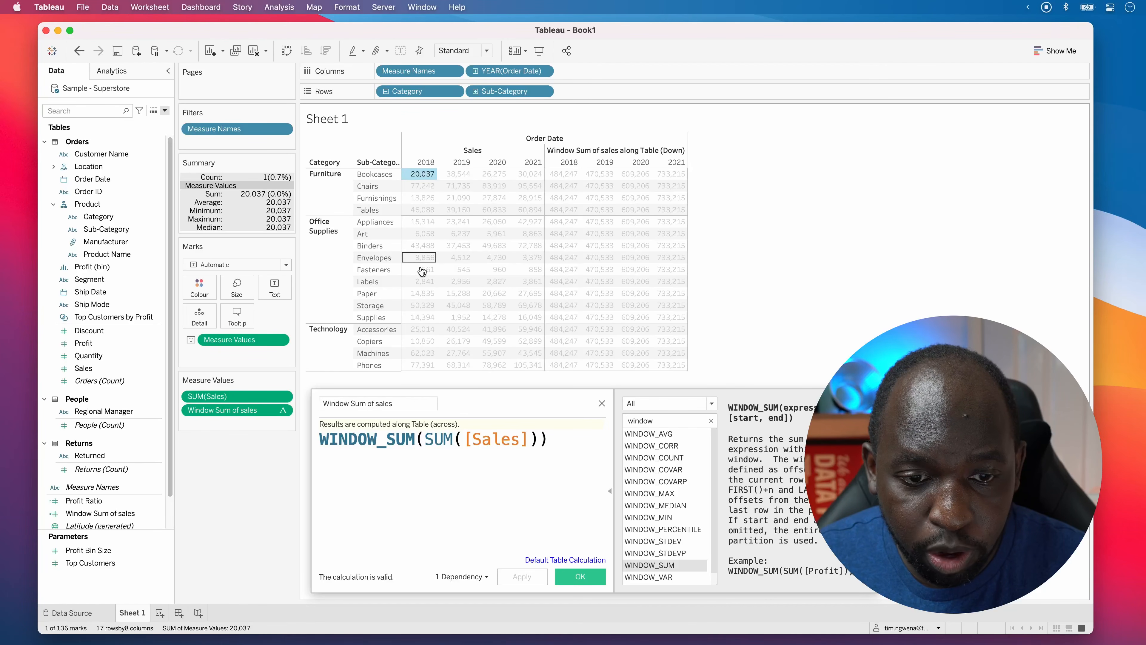
{"action": "left_click", "coordinate": [430, 366], "text": "shift"}
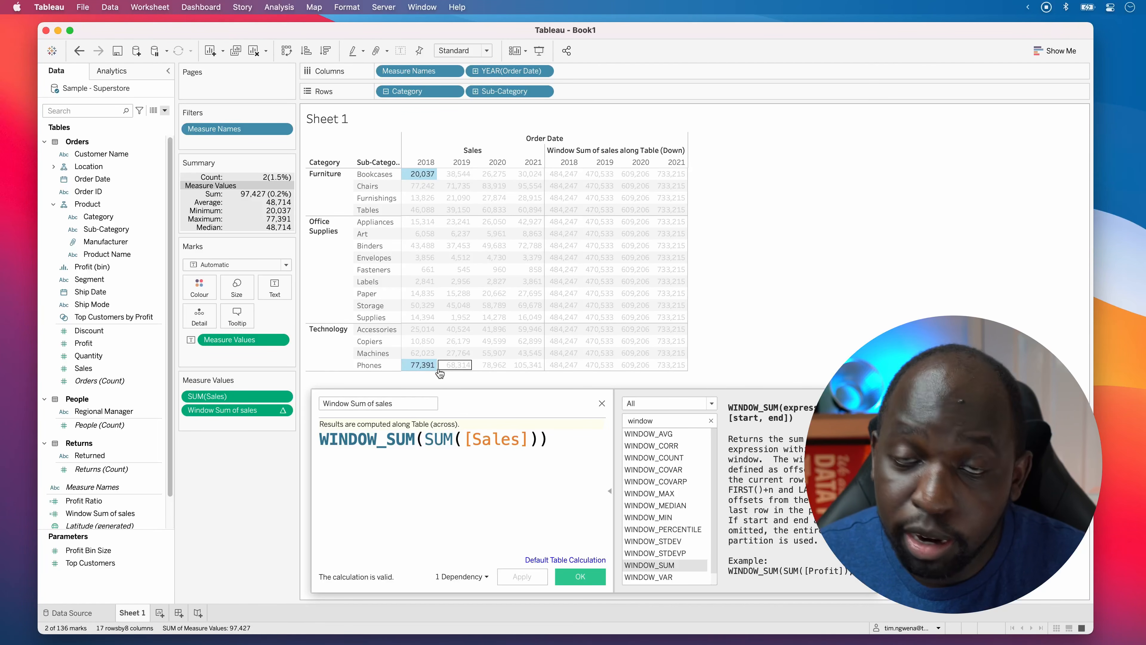
{"action": "left_click", "coordinate": [421, 187], "text": "shift"}
{"action": "left_click", "coordinate": [421, 199], "text": "shift"}
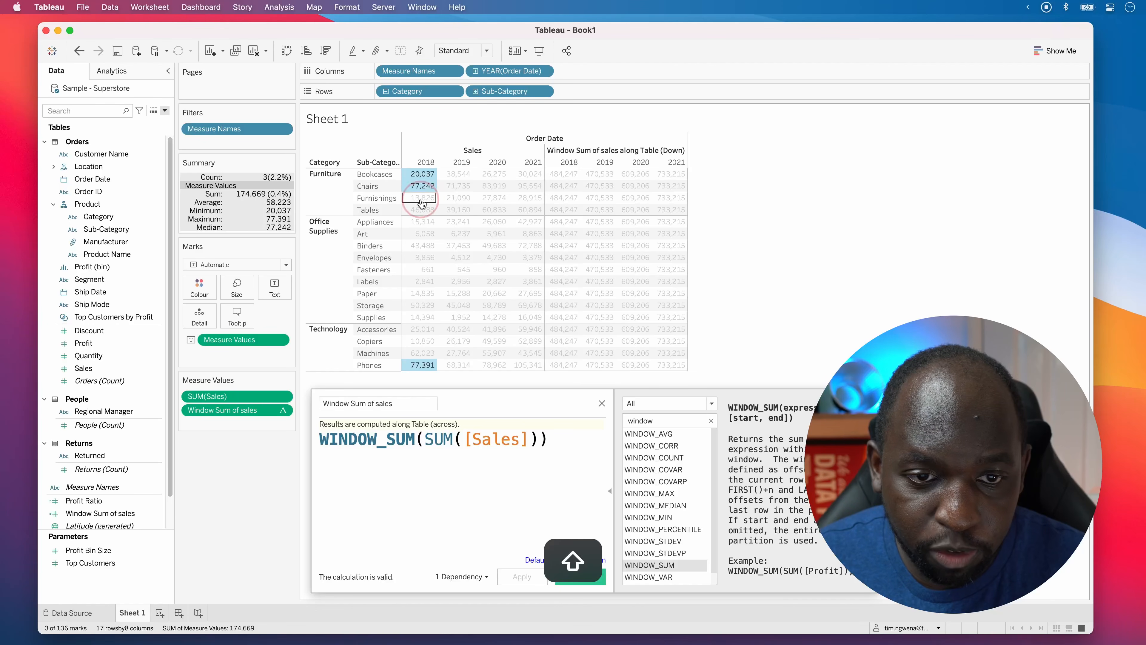
{"action": "left_click", "coordinate": [420, 212], "text": "shift"}
{"action": "left_click", "coordinate": [418, 226], "text": "shift"}
{"action": "left_click", "coordinate": [419, 233], "text": "shift"}
{"action": "left_click", "coordinate": [419, 246], "text": "shift"}
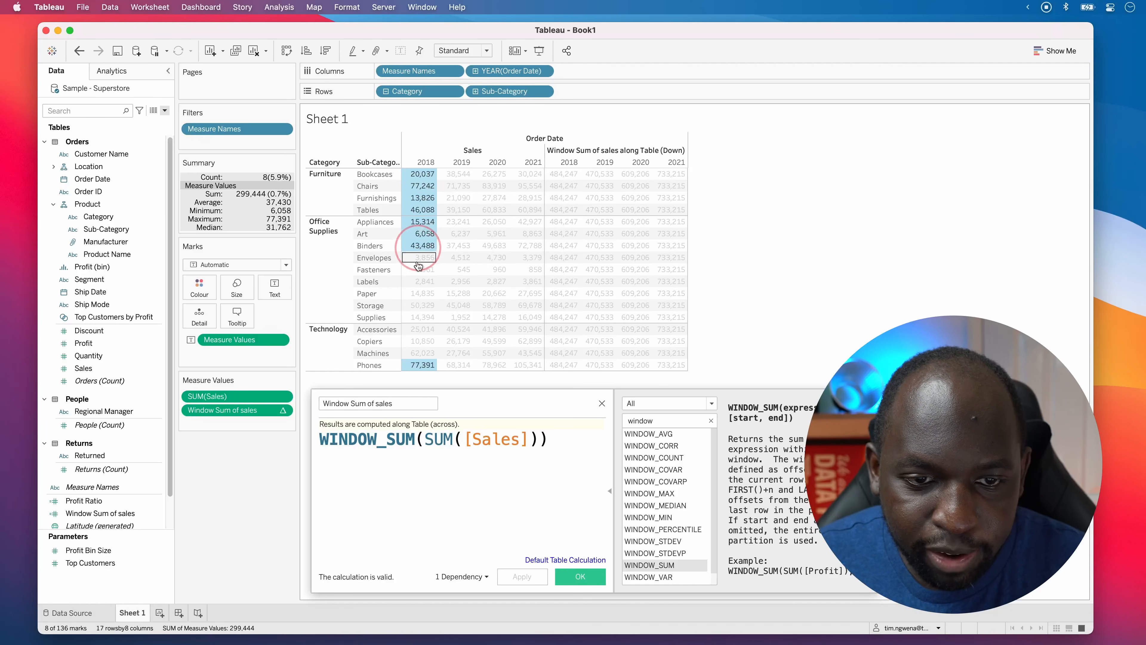
{"action": "left_click", "coordinate": [419, 257], "text": "shift"}
{"action": "left_click", "coordinate": [419, 269], "text": "shift"}
{"action": "left_click", "coordinate": [418, 281], "text": "shift"}
{"action": "left_click", "coordinate": [419, 293], "text": "shift"}
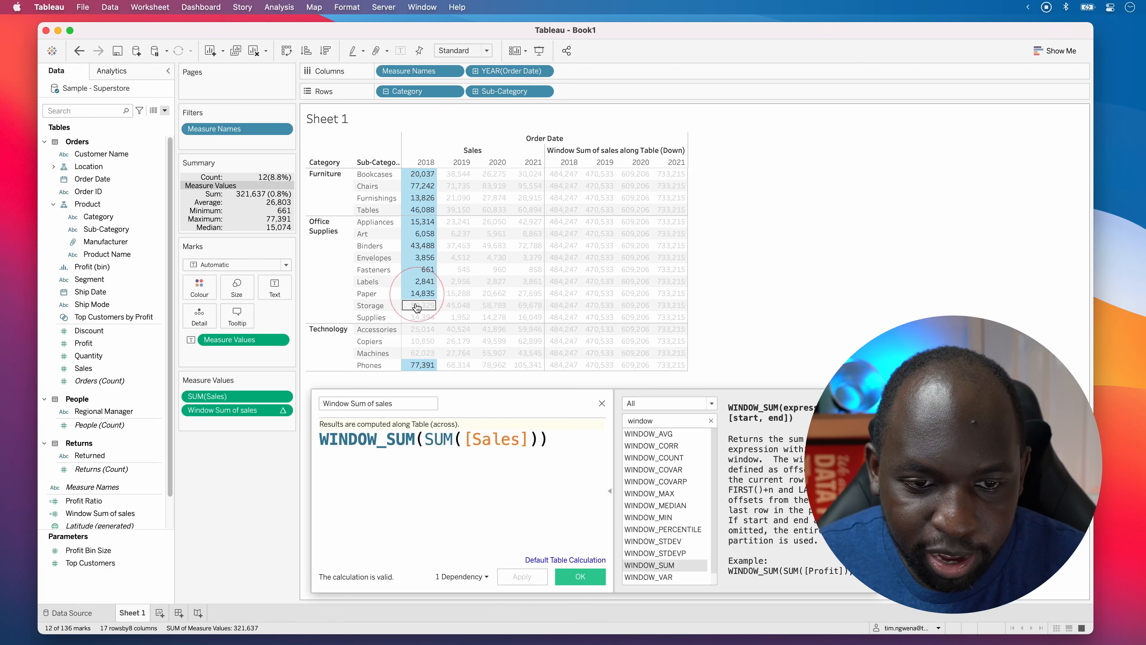
{"action": "left_click", "coordinate": [418, 305], "text": "shift"}
{"action": "left_click", "coordinate": [419, 317], "text": "shift"}
{"action": "left_click", "coordinate": [417, 329], "text": "shift"}
{"action": "left_click", "coordinate": [419, 341], "text": "shift"}
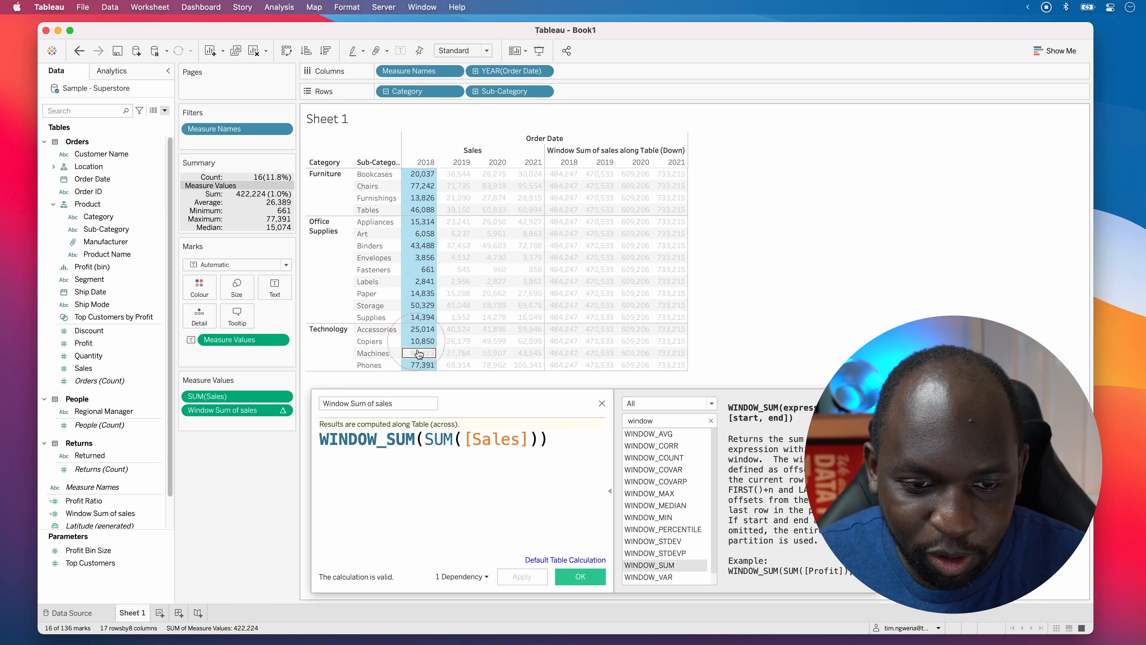
{"action": "left_click", "coordinate": [418, 353], "text": "shift"}
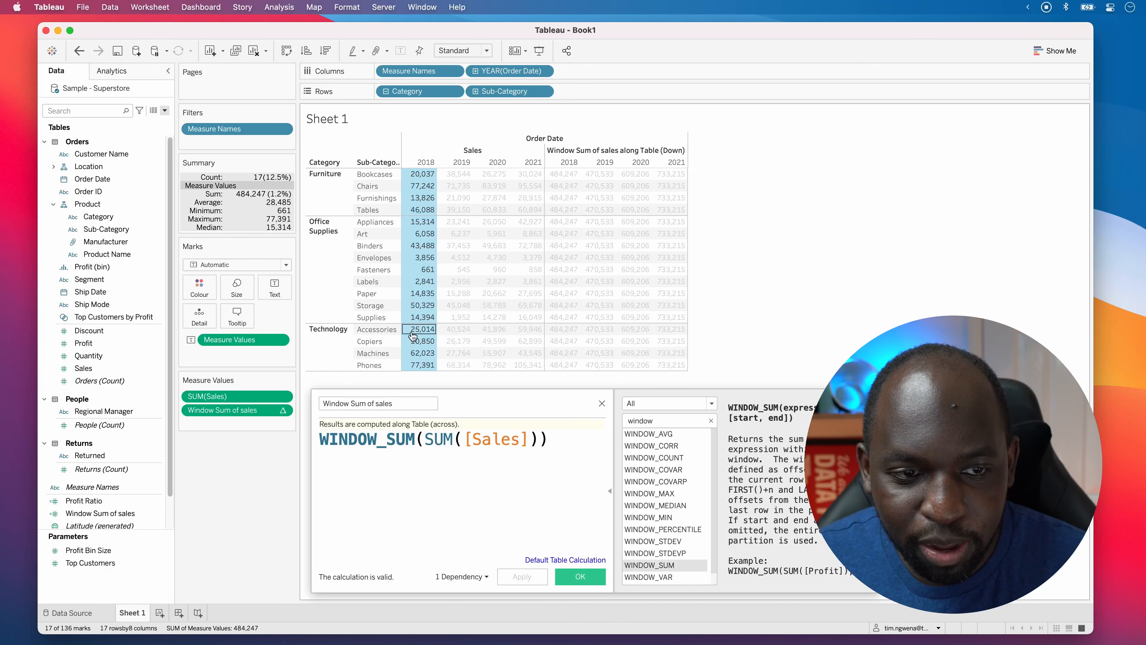
Temporarily draw red arrows to the Summary sum and down the 2018 window sums before clearing the arrows and the cell selection
{"action": "key", "text": "ctrl+a"}
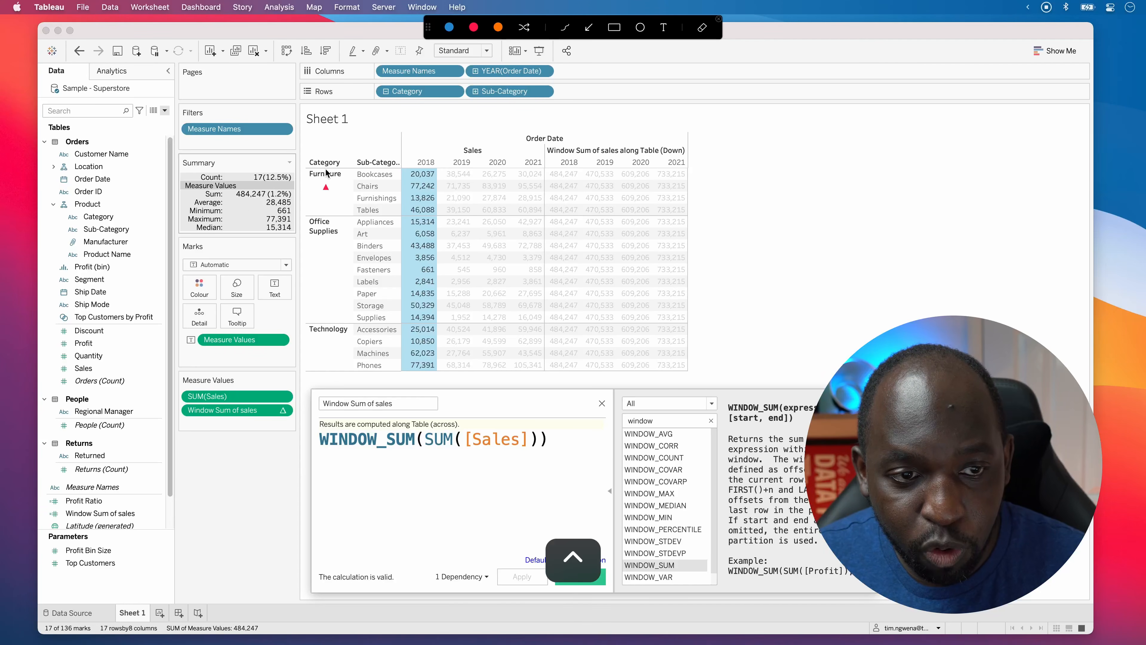
{"action": "left_click_drag", "start_coordinate": [331, 162], "coordinate": [265, 192]}
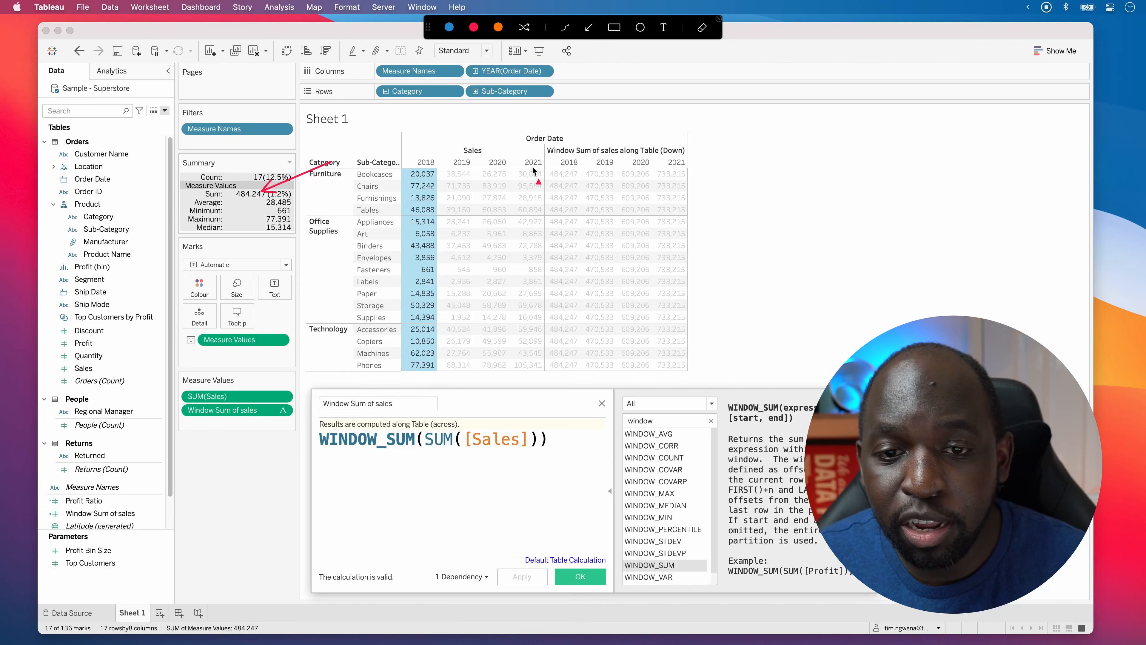
{"action": "left_click_drag", "start_coordinate": [559, 173], "coordinate": [563, 369]}
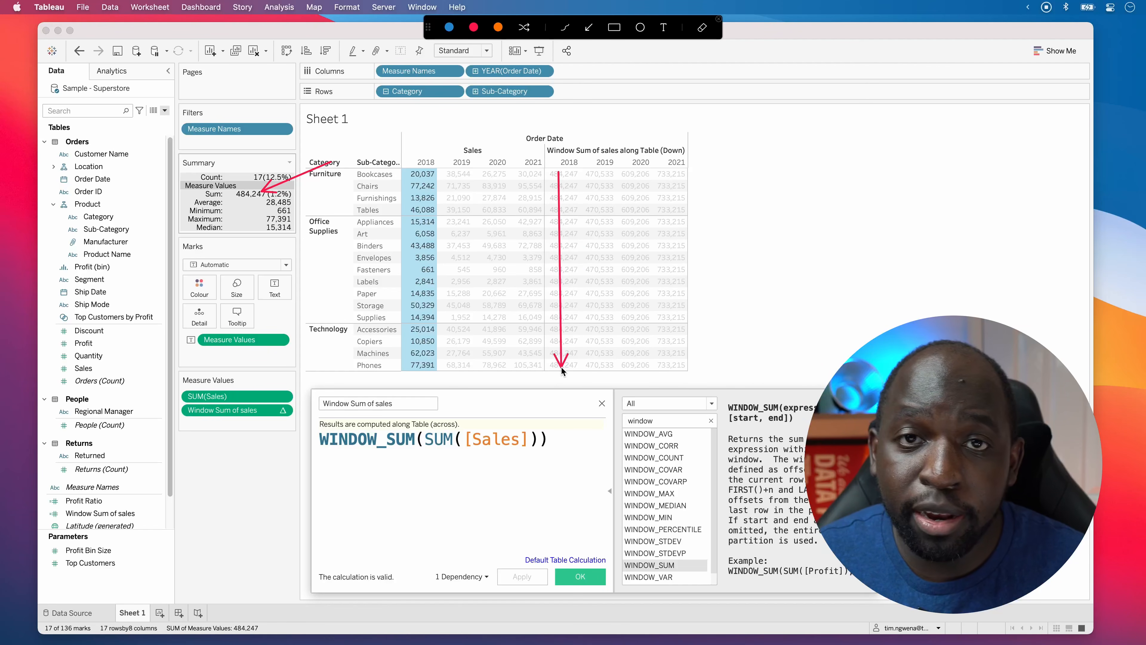
{"action": "key", "text": "ctrl+a"}
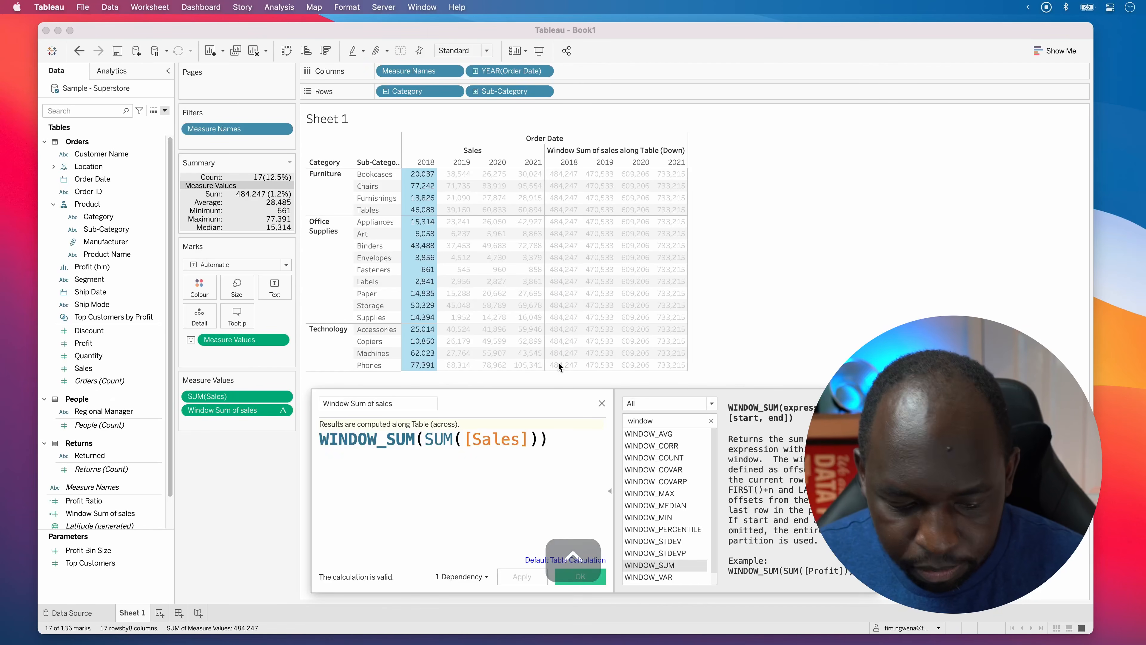
{"action": "key", "text": "ctrl+a"}
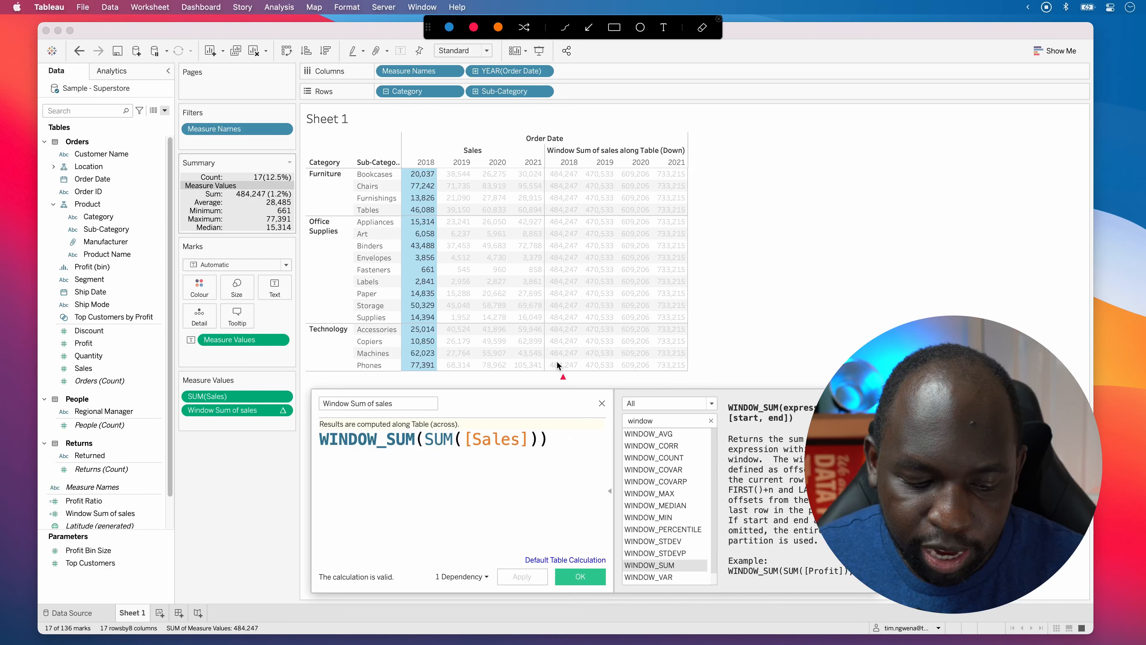
{"action": "key", "text": "ctrl+a"}
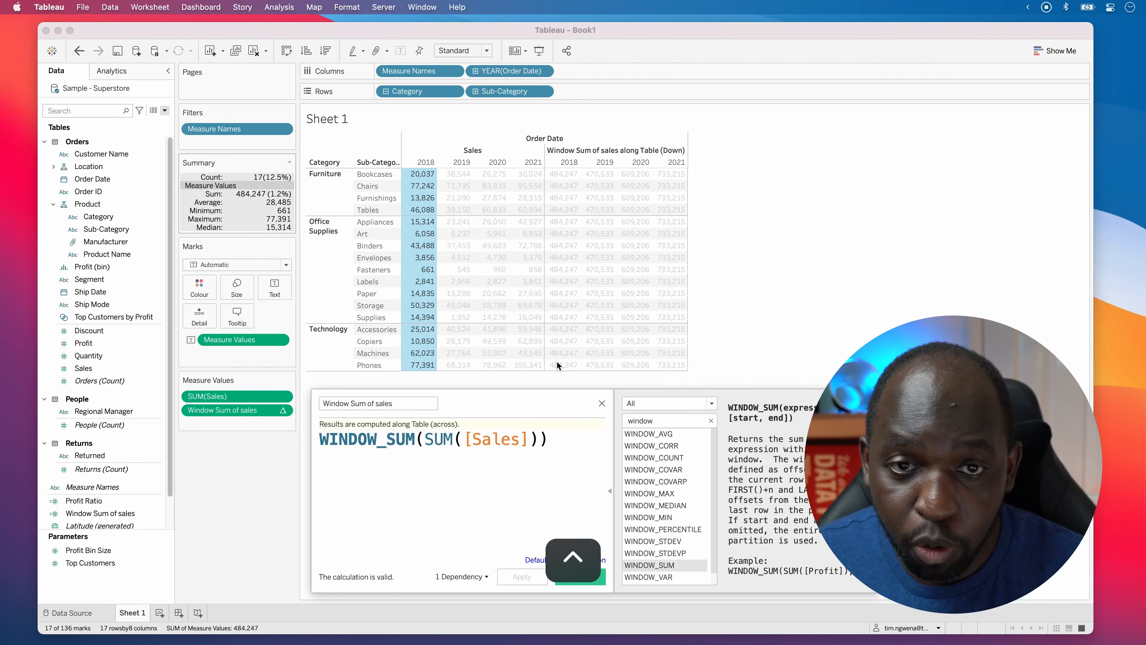
{"action": "left_click", "coordinate": [424, 176]}
{"action": "left_click", "coordinate": [424, 178]}
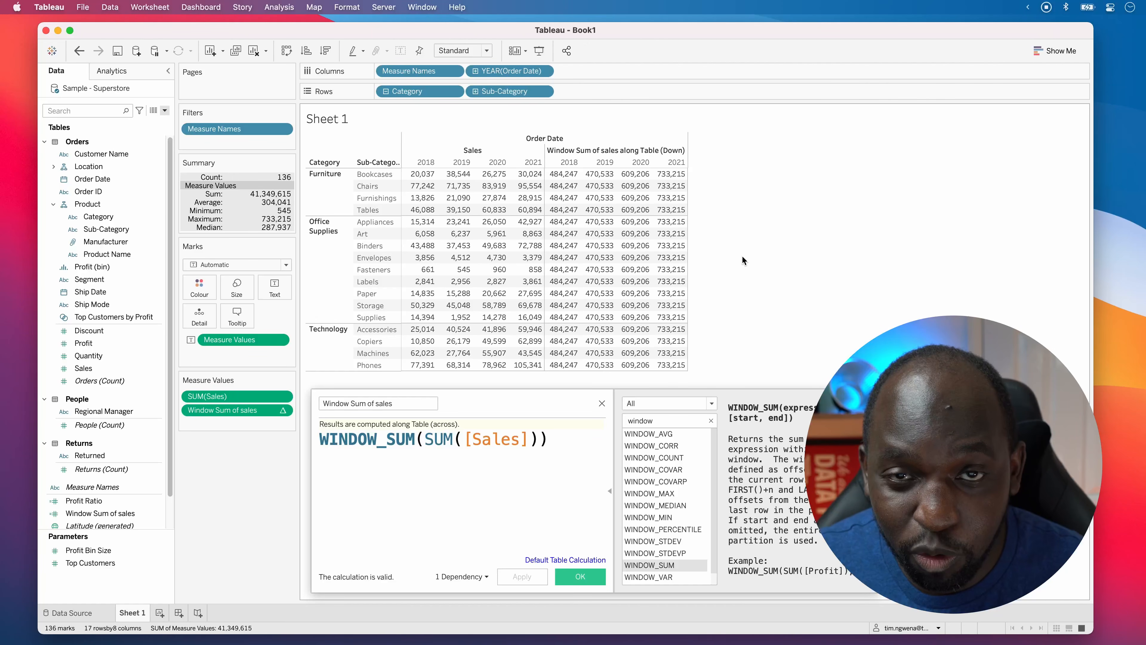
Move the calculation editor up over the crosstab and make it taller to show more of the WINDOW_SUM description
{"action": "left_click_drag", "start_coordinate": [562, 400], "coordinate": [563, 325]}
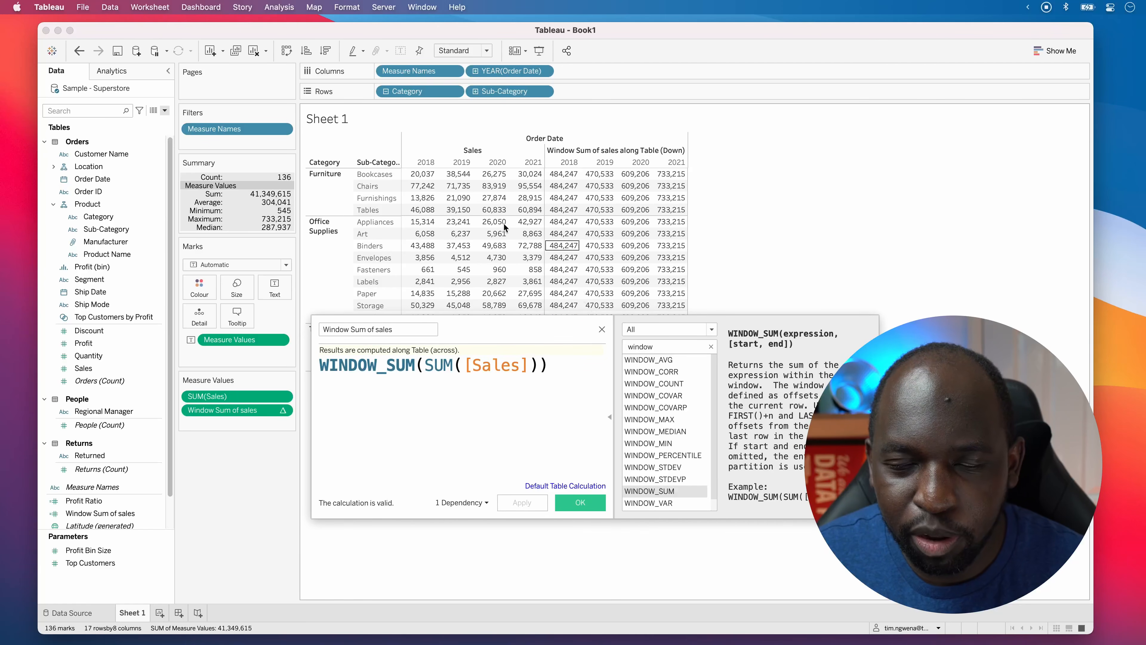
{"action": "left_click_drag", "start_coordinate": [857, 518], "coordinate": [857, 576]}
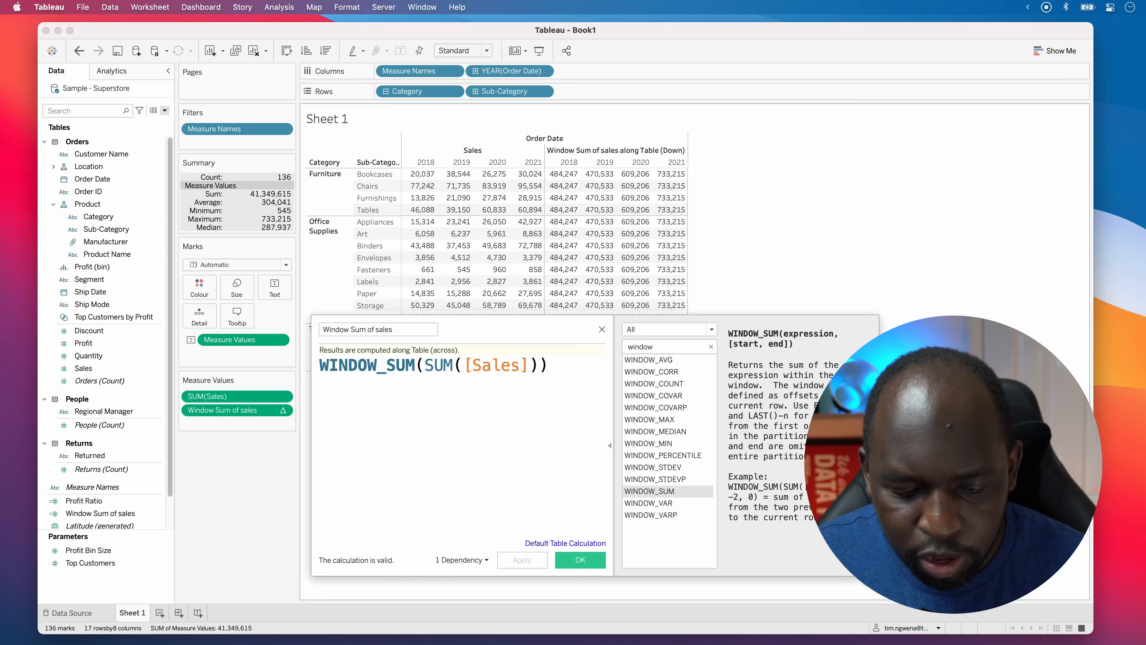
Temporarily outline the example in the WINDOW_SUM description and the formula's closing brackets in red, clearing each outline
{"action": "key", "text": "ctrl+a"}
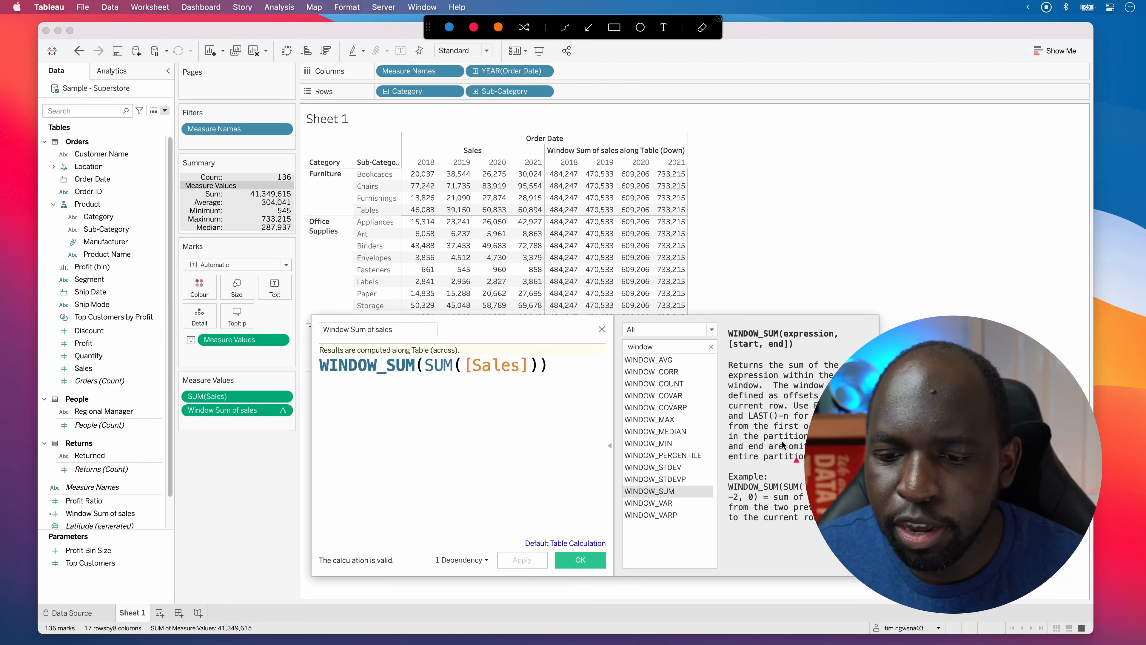
{"action": "left_click_drag", "start_coordinate": [737, 445], "coordinate": [718, 401]}
{"action": "left_click", "coordinate": [614, 28]}
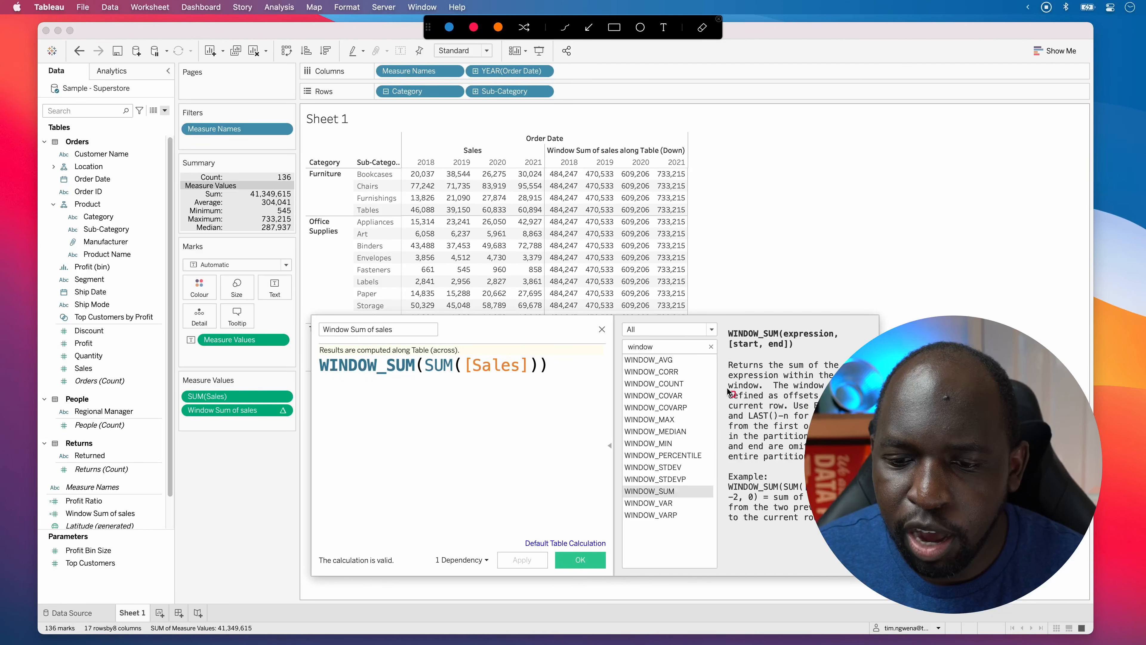
{"action": "mouse_move", "coordinate": [745, 493]}
{"action": "left_mouse_down"}
{"action": "mouse_move", "coordinate": [745, 505]}
{"action": "mouse_move", "coordinate": [806, 523]}
{"action": "mouse_move", "coordinate": [807, 509]}
{"action": "mouse_move", "coordinate": [845, 506]}
{"action": "left_mouse_up"}
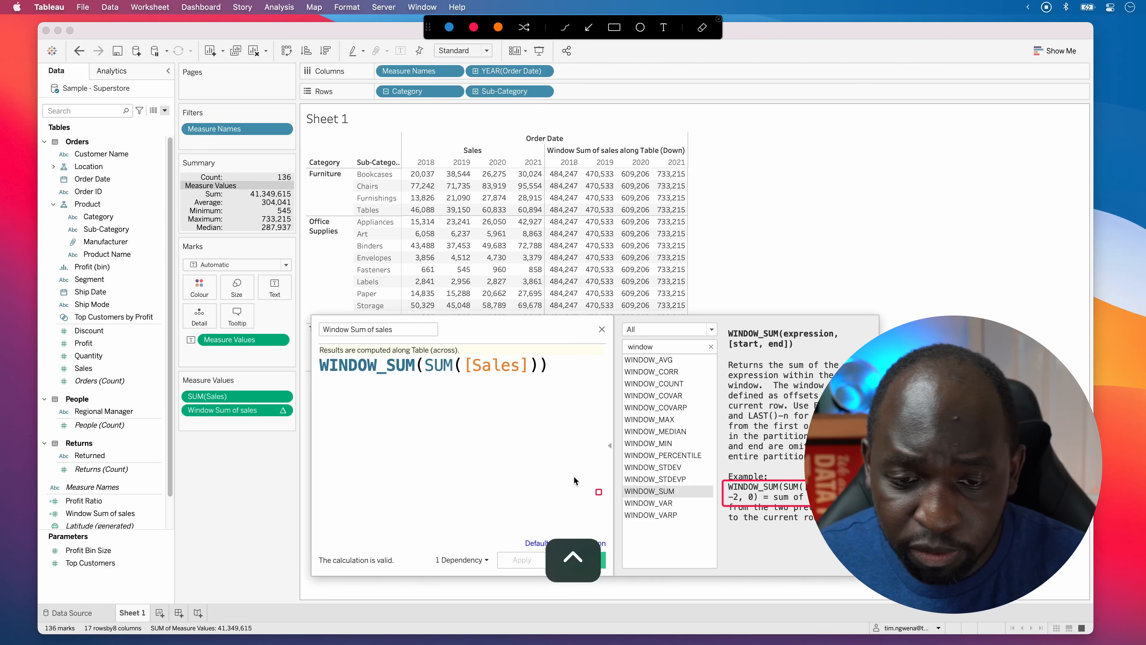
{"action": "key", "text": "ctrl+a"}
{"action": "key", "text": "ctrl+a"}
{"action": "left_click_drag", "start_coordinate": [526, 349], "coordinate": [550, 379]}
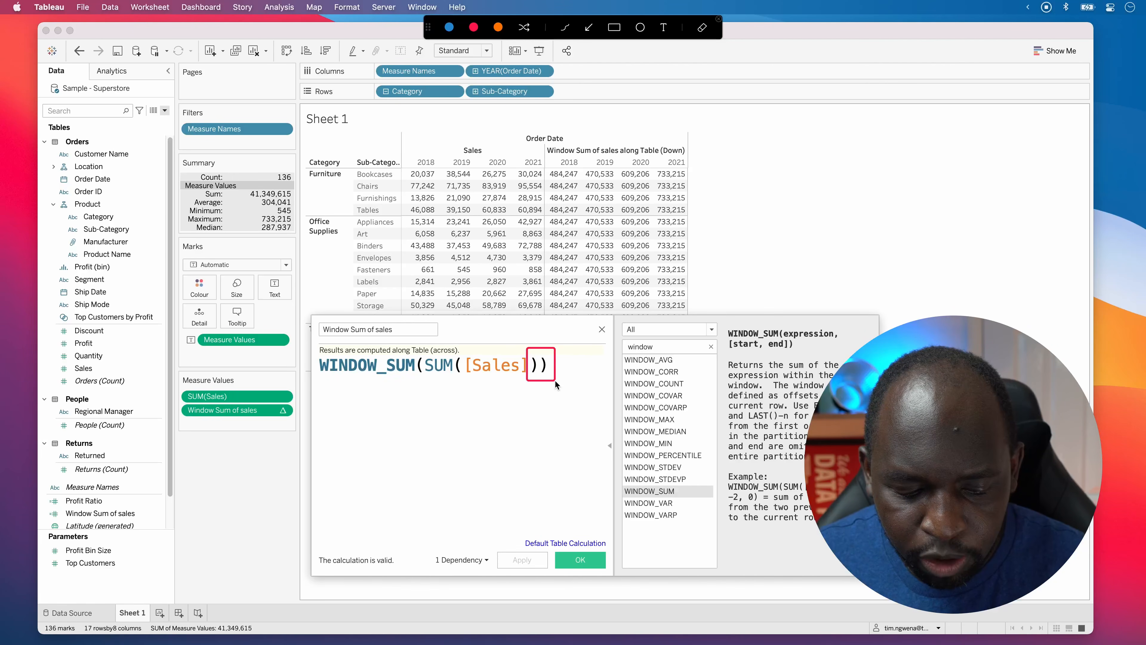
{"action": "key", "text": "ctrl+a"}
Add start and end offsets to the formula so it reads WINDOW_SUM(SUM([Sales]),0,0)
{"action": "left_click", "coordinate": [539, 363]}
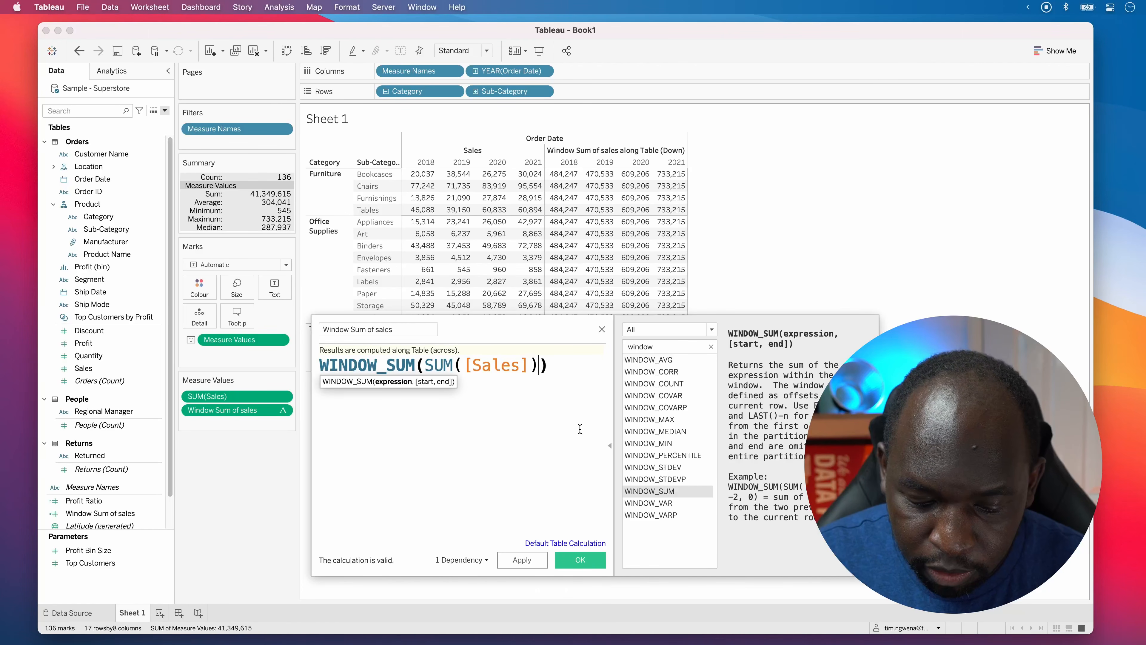
{"action": "type", "text": "0,0"}
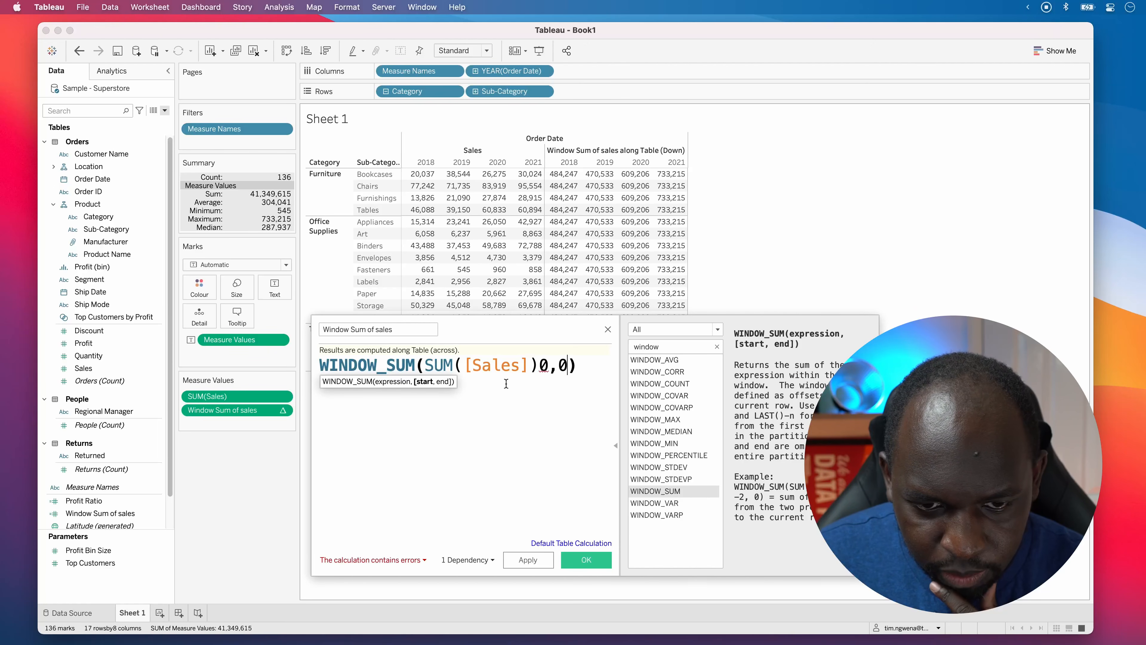
{"action": "left_click", "coordinate": [455, 368]}
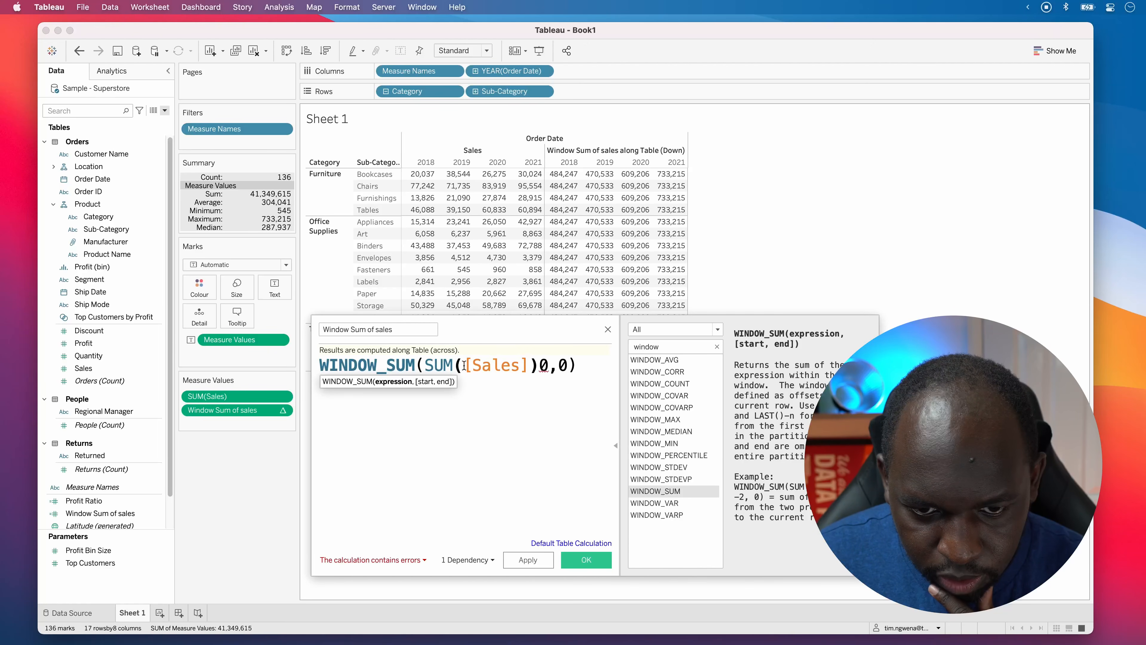
{"action": "left_click", "coordinate": [419, 364]}
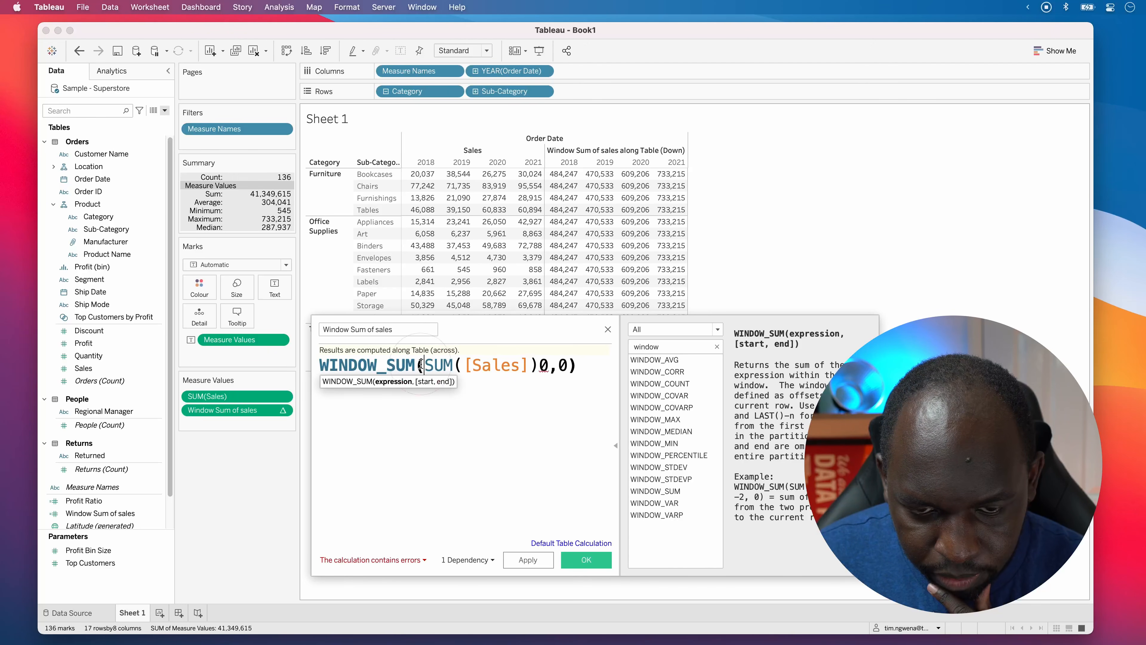
{"action": "left_click", "coordinate": [576, 366]}
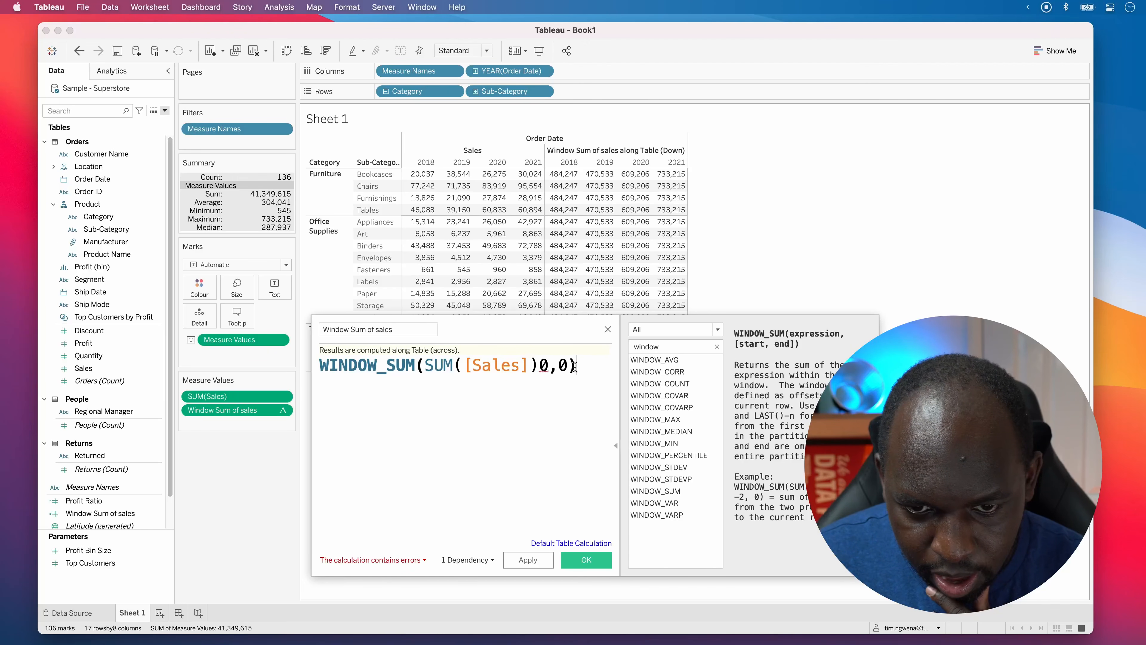
{"action": "left_click", "coordinate": [538, 368]}
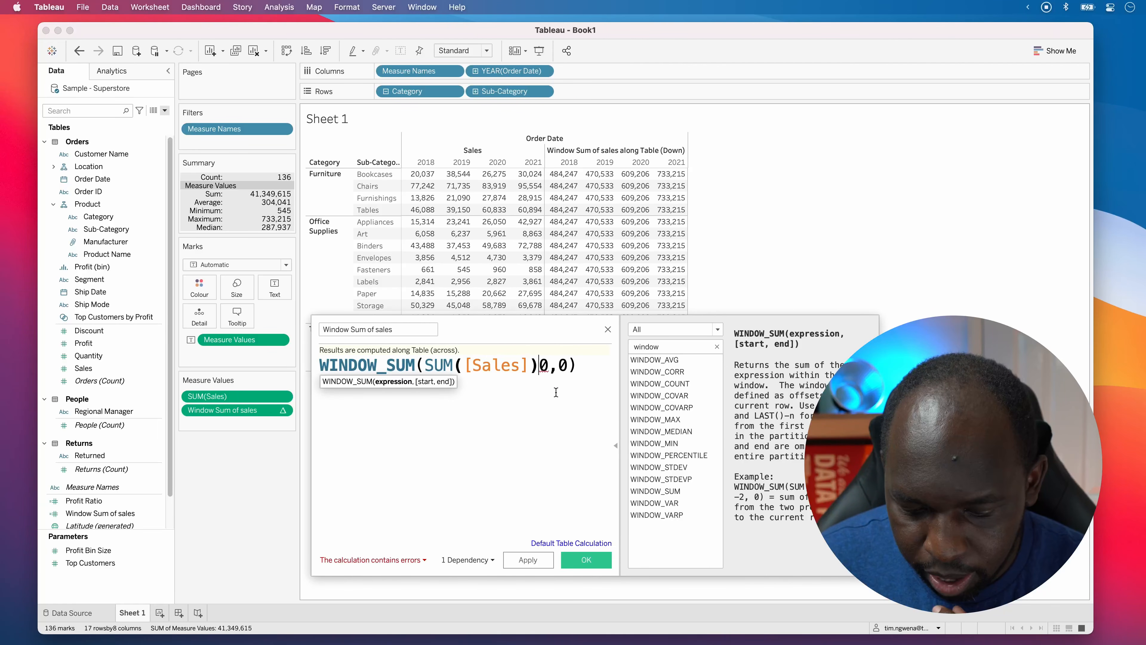
{"action": "type", "text": ","}
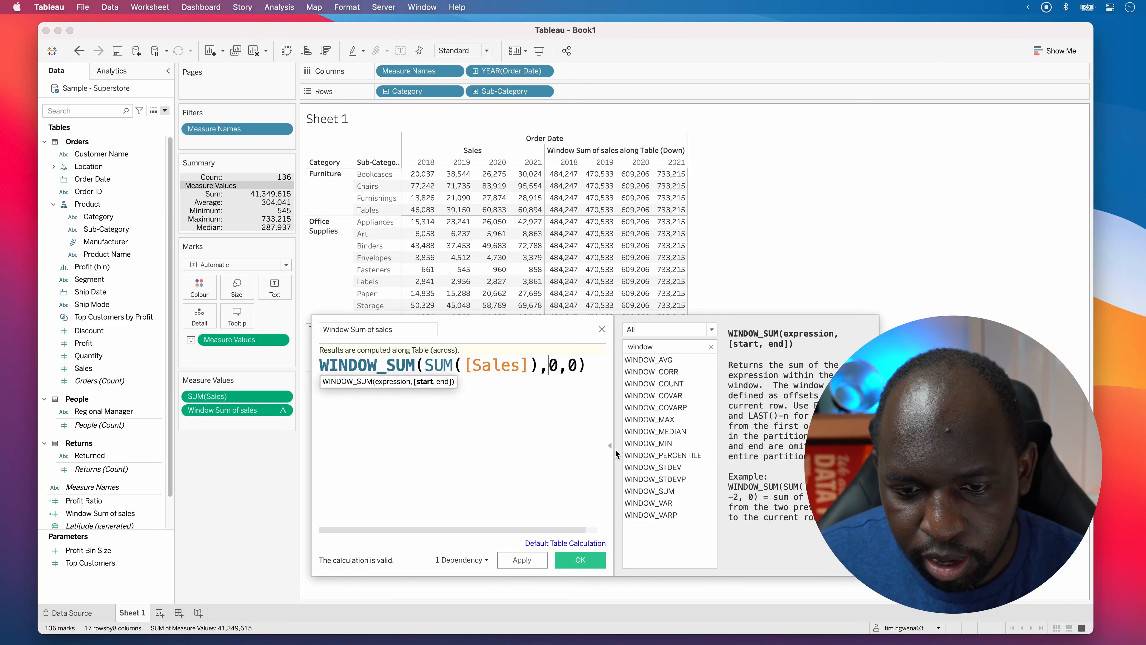
Hide the function list, widen the calculation editor and apply the edited calculation to the crosstab
{"action": "left_click", "coordinate": [611, 446]}
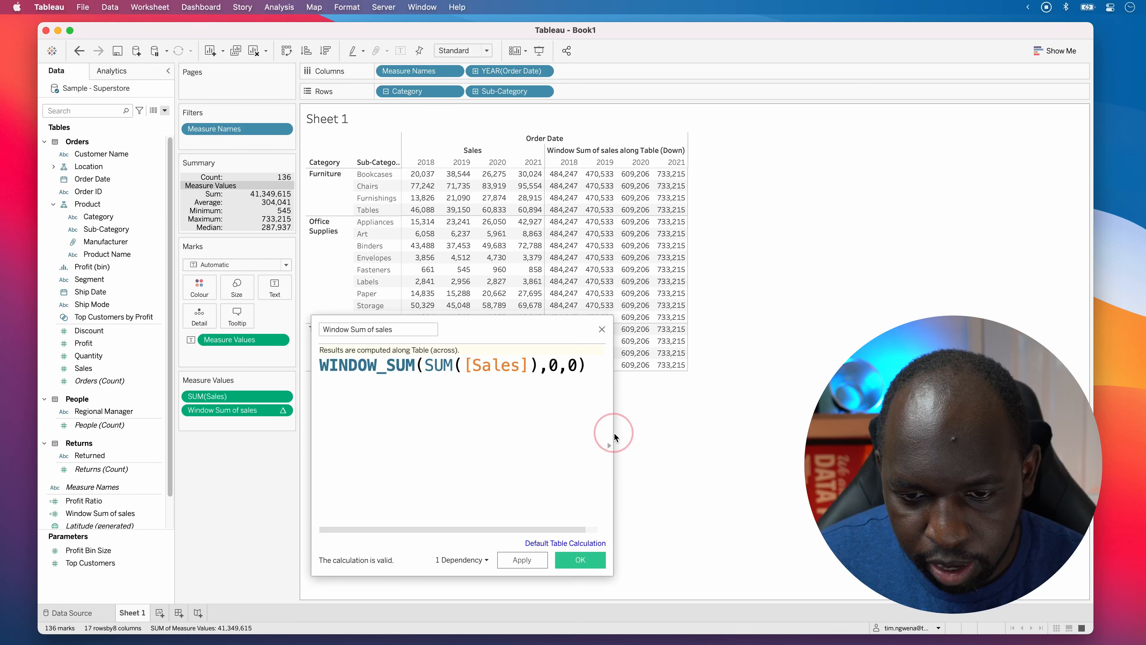
{"action": "left_click_drag", "start_coordinate": [614, 431], "coordinate": [730, 431]}
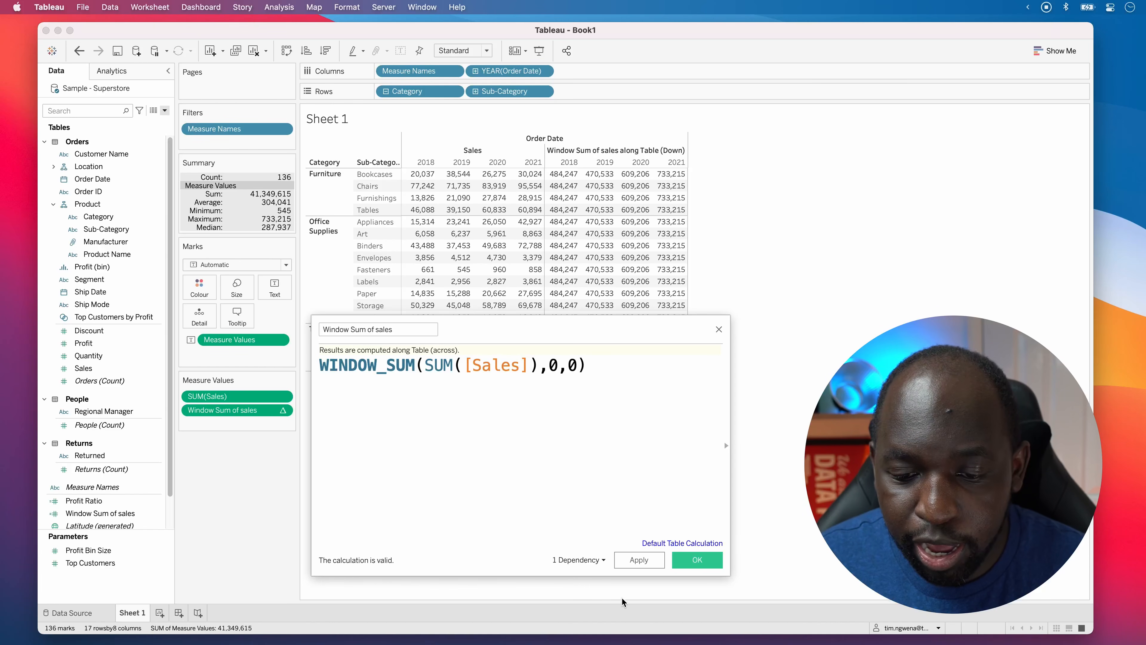
{"action": "left_click", "coordinate": [635, 567]}
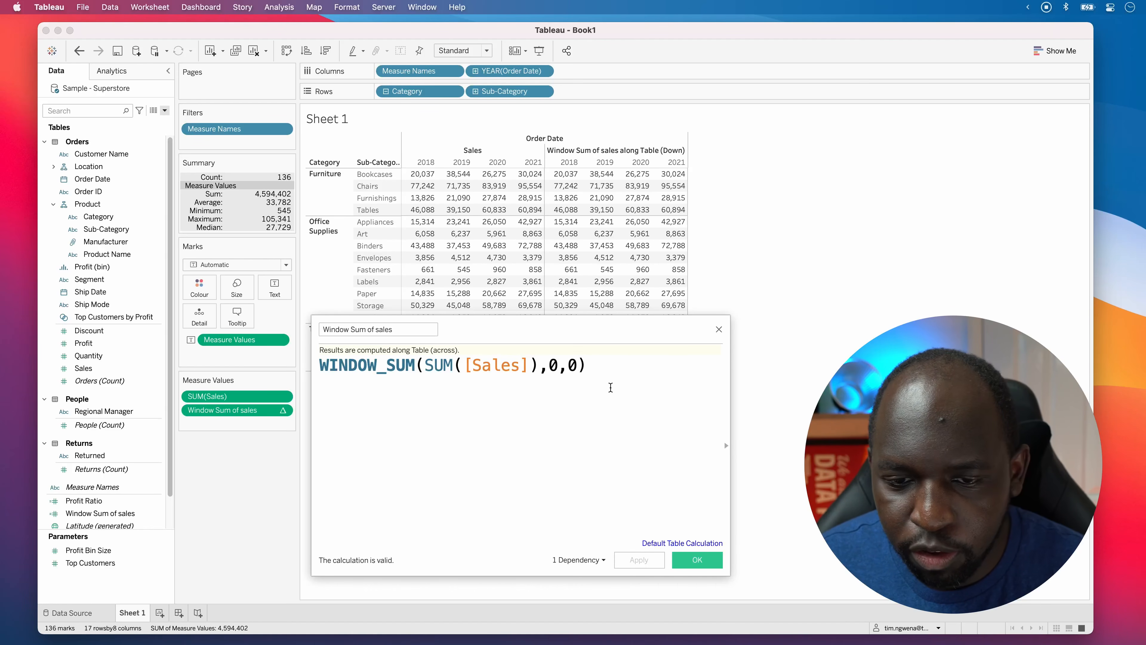
Add two comment lines below the formula, //first() and //last()
{"action": "left_click", "coordinate": [609, 373]}
{"action": "key", "text": "Return"}
{"action": "type", "text": "//"}
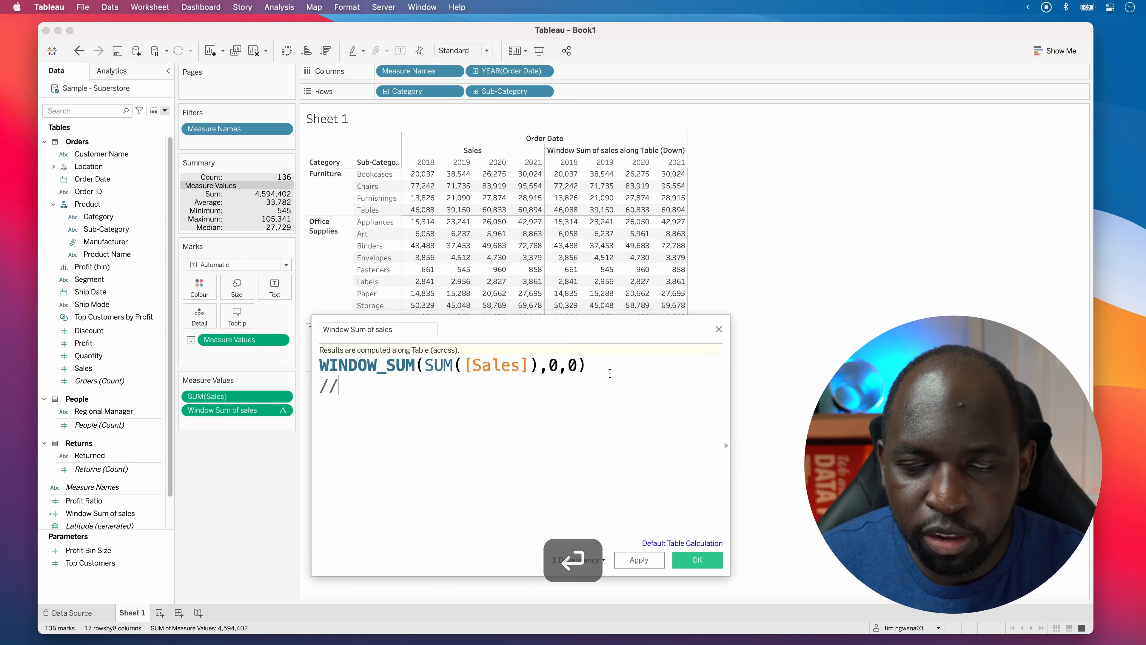
{"action": "type", "text": "fir"}
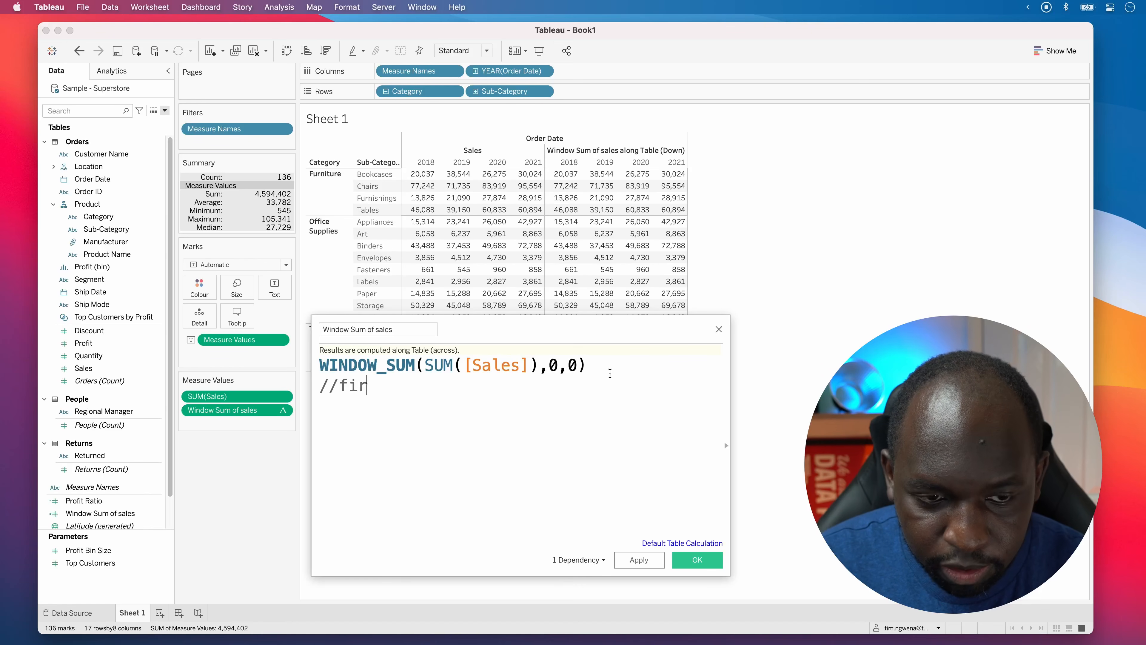
{"action": "type", "text": "st()"}
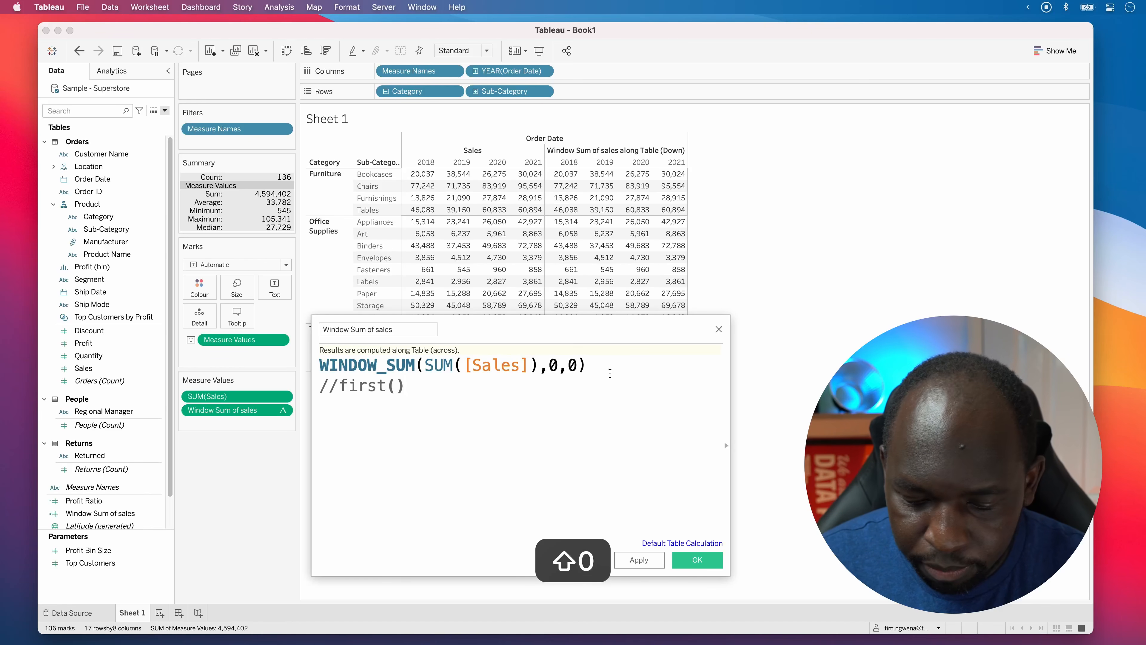
{"action": "key", "text": "Return"}
{"action": "type", "text": "//las"}
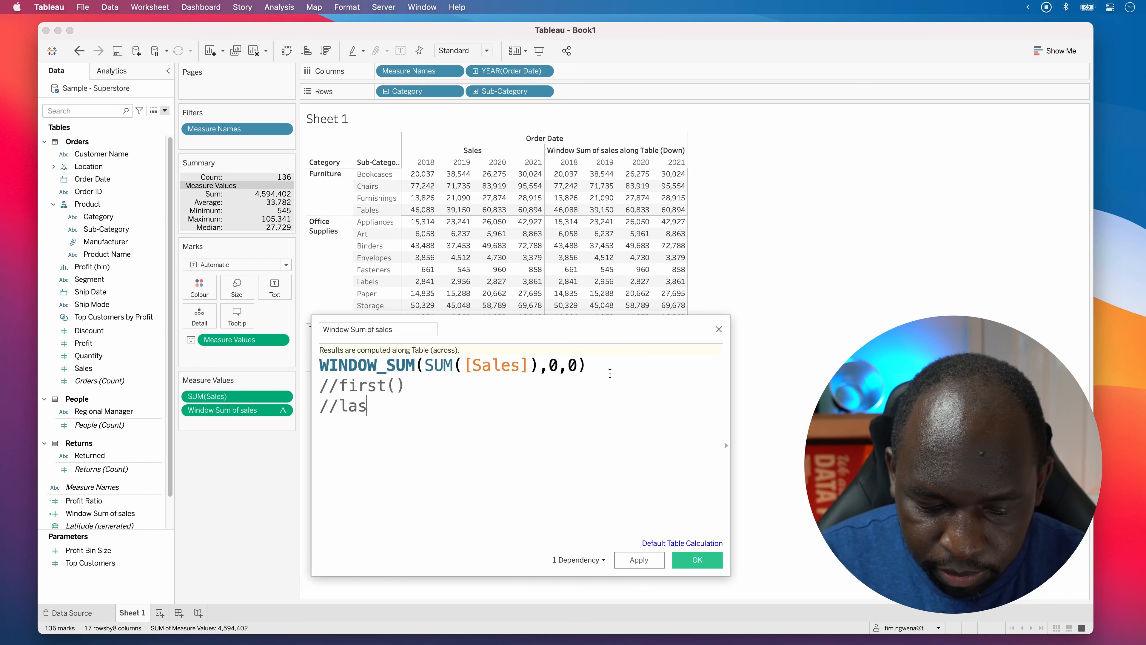
{"action": "type", "text": "t()"}
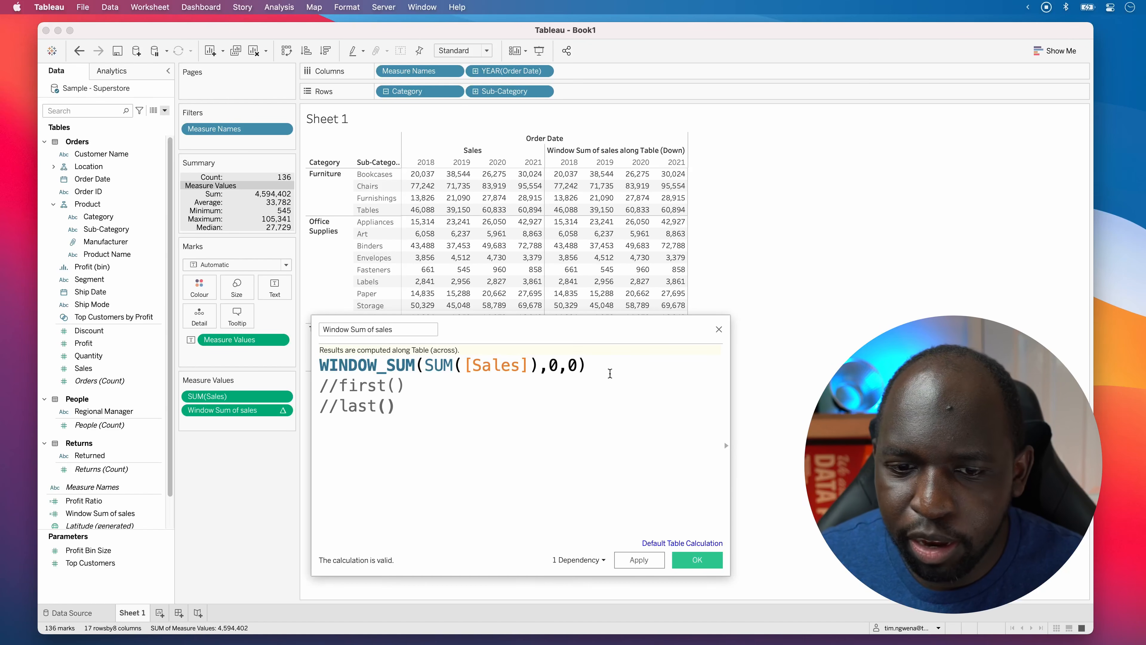
Change the WINDOW_SUM end offset to last(), apply the calculation and move the editor clear of the crosstab
{"action": "left_click", "coordinate": [579, 366]}
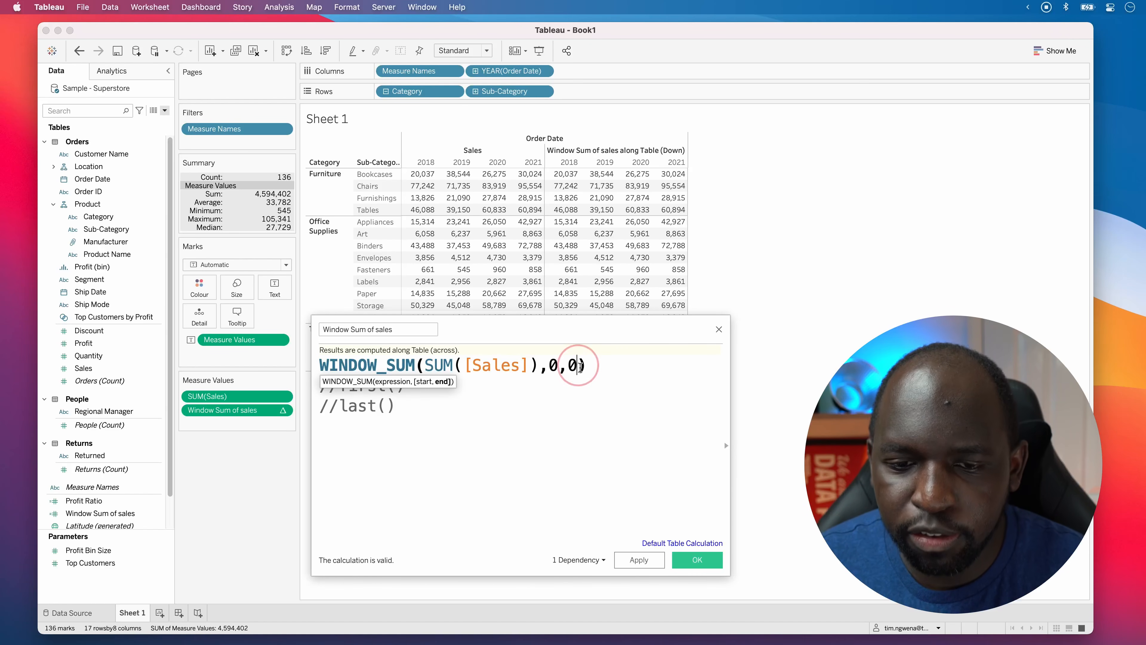
{"action": "key", "text": "BackSpace"}
{"action": "type", "text": "last"}
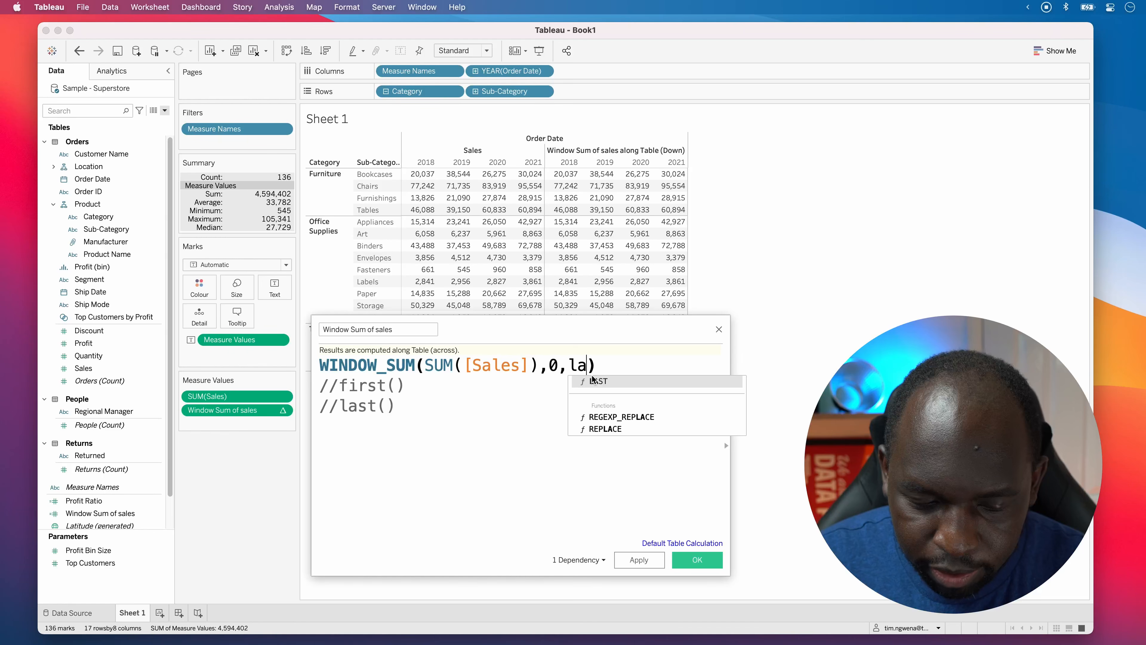
{"action": "type", "text": "()"}
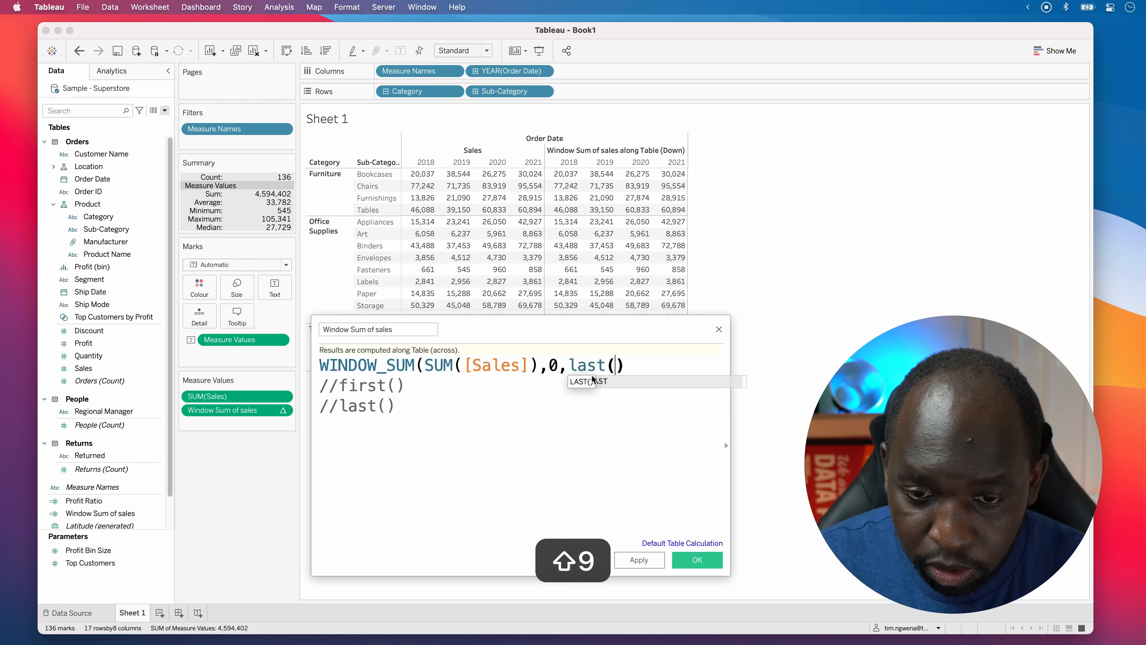
{"action": "left_click", "coordinate": [495, 454]}
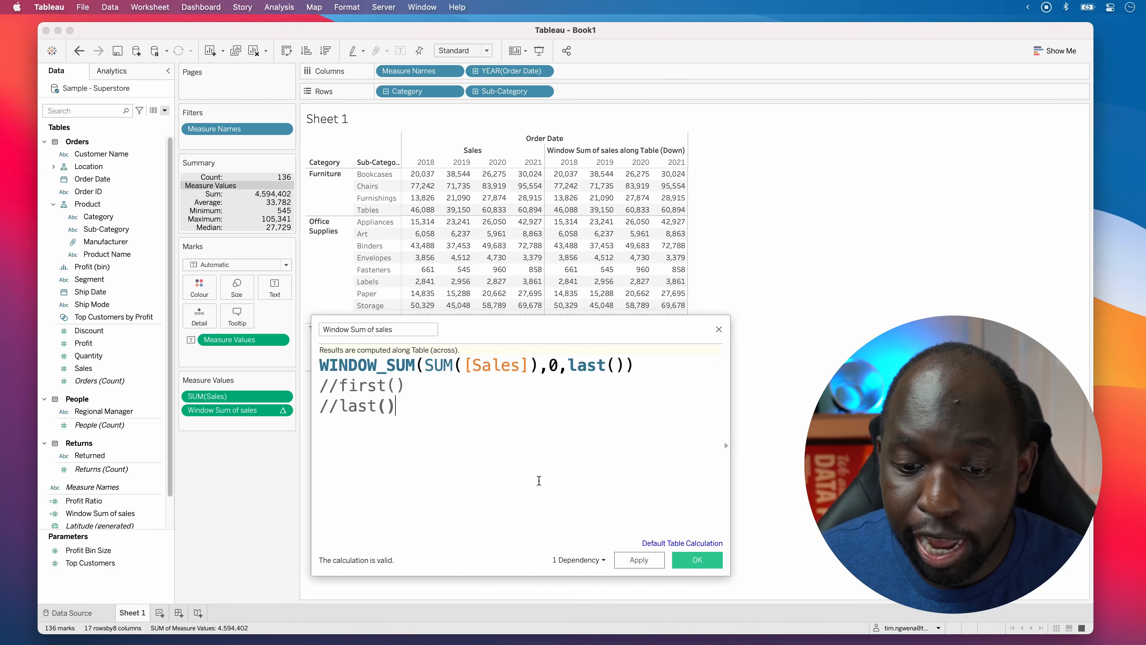
{"action": "left_click", "coordinate": [638, 560]}
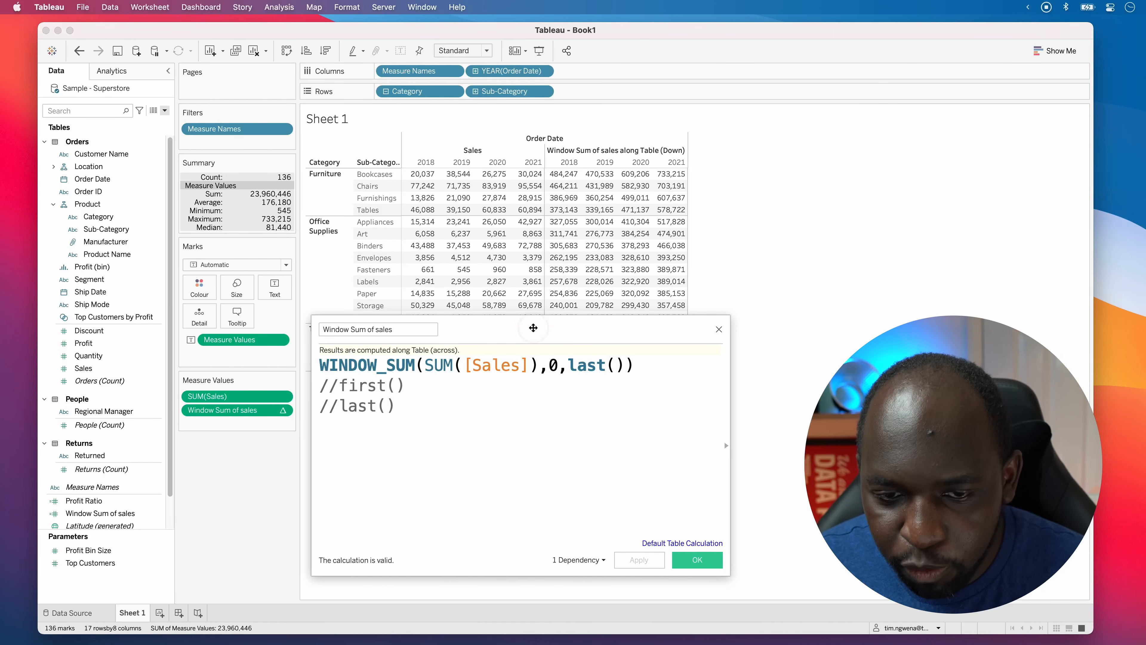
{"action": "left_click_drag", "start_coordinate": [535, 331], "coordinate": [918, 145]}
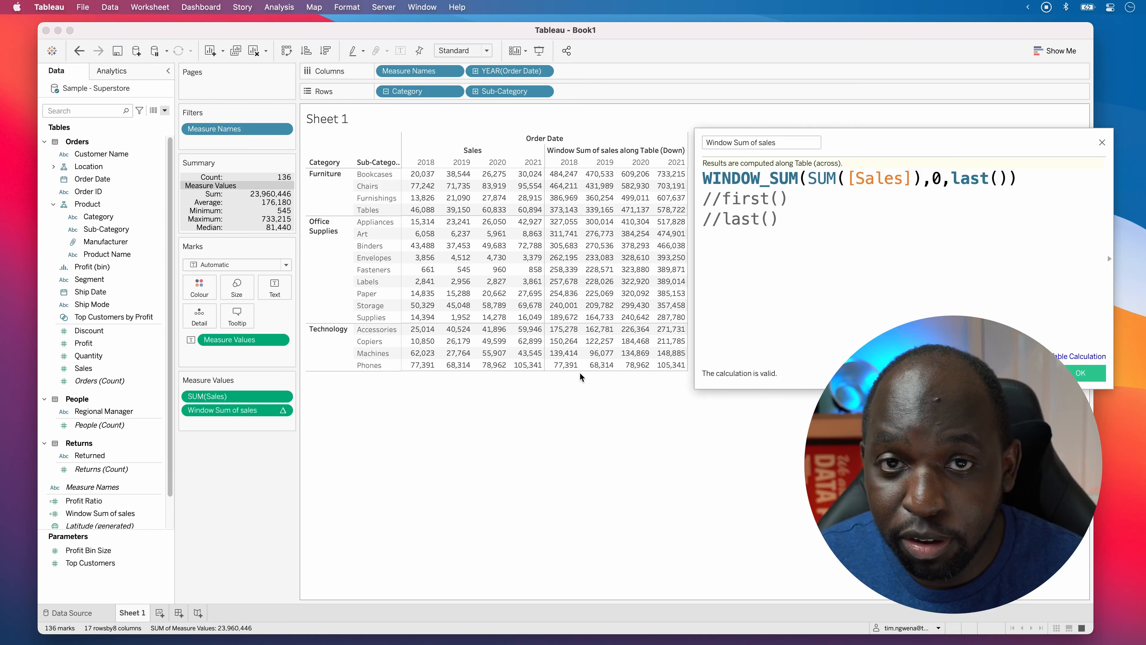
Temporarily outline Table (Down) in the window sum column header in red
{"action": "key", "text": "ctrl"}
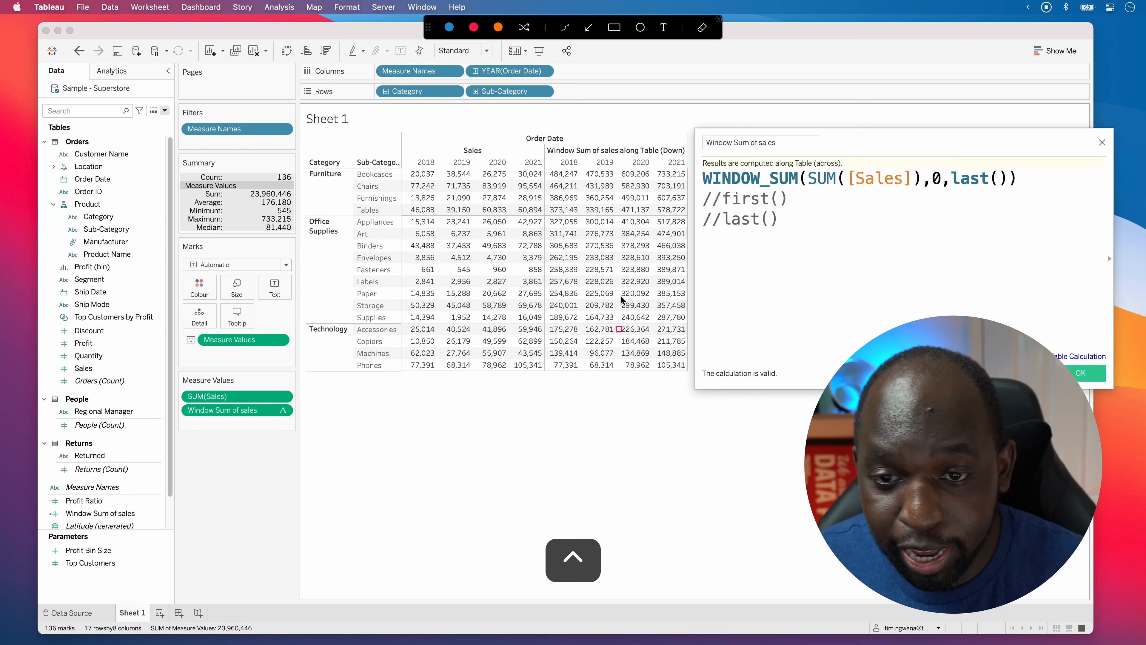
{"action": "left_click_drag", "start_coordinate": [637, 139], "coordinate": [687, 161]}
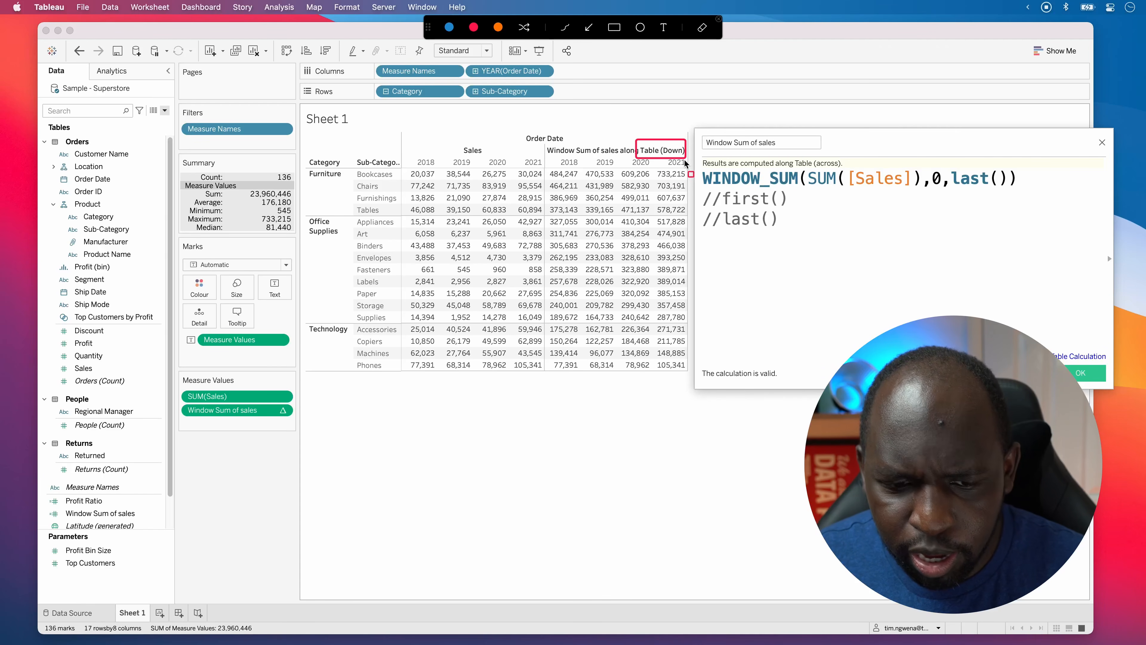
{"action": "key", "text": "ctrl"}
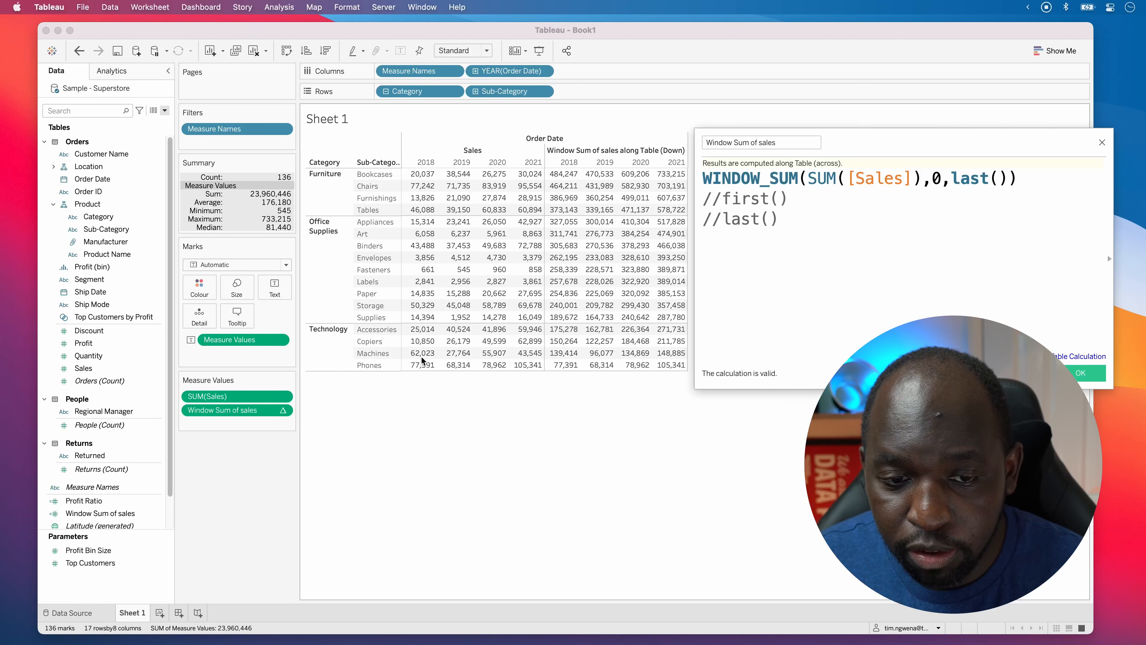
Select the 2018 Sales values of Phones and Machines to check their sum in the Summary card
{"action": "key", "text": "ctrl+a"}
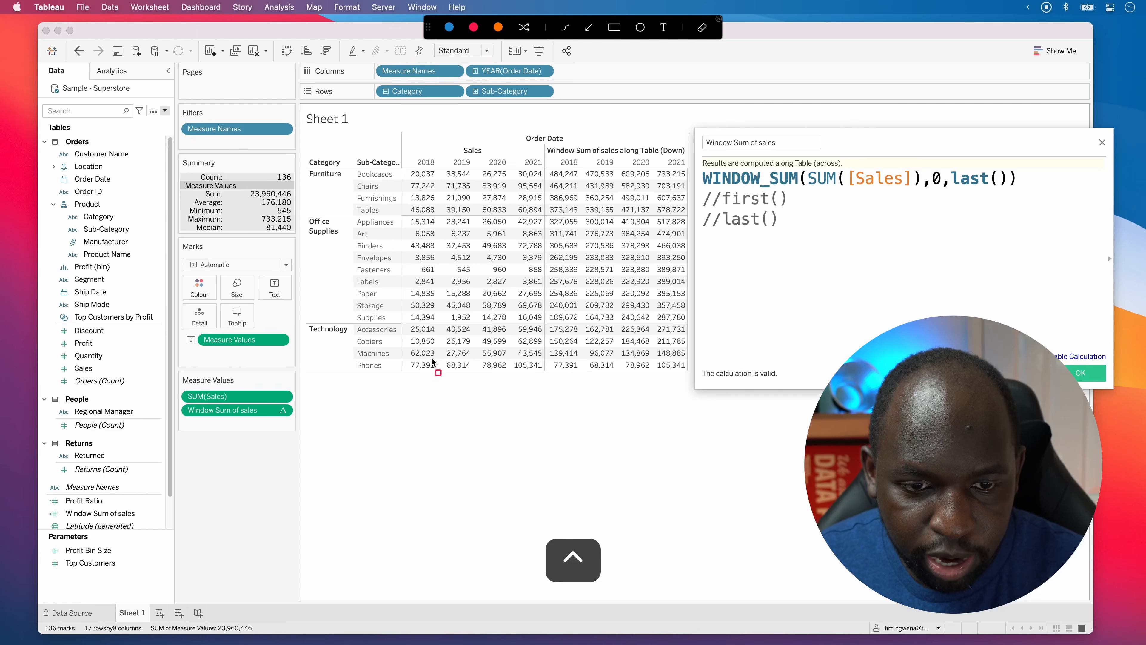
{"action": "key", "text": "ctrl+a"}
{"action": "left_click", "coordinate": [427, 363]}
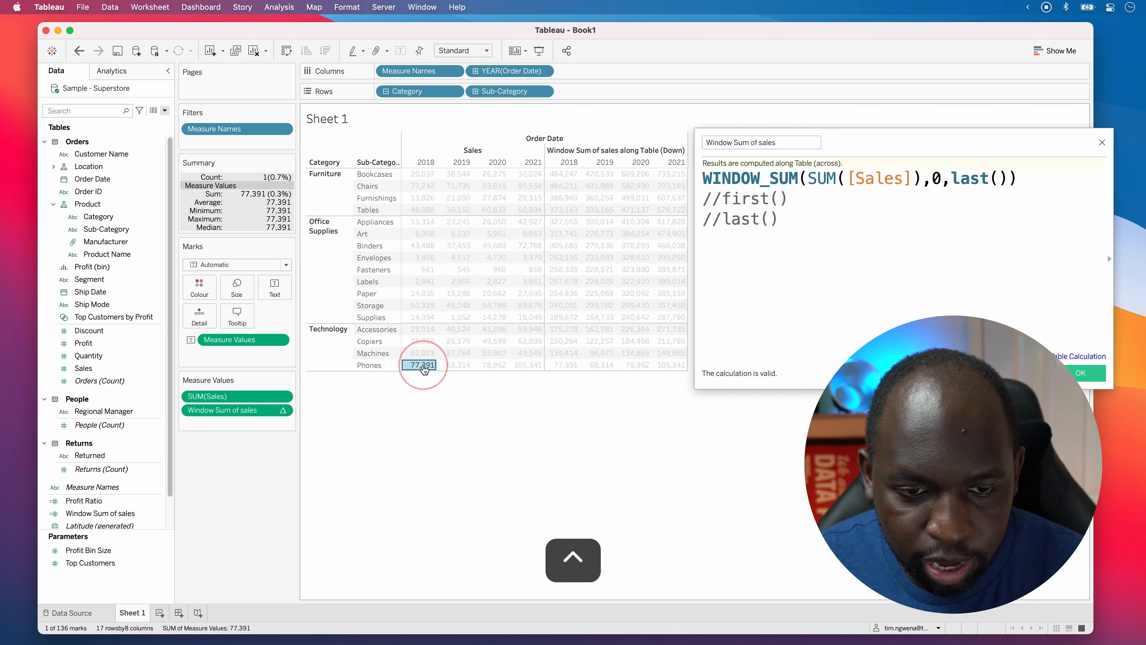
{"action": "left_click", "coordinate": [422, 352], "text": "super"}
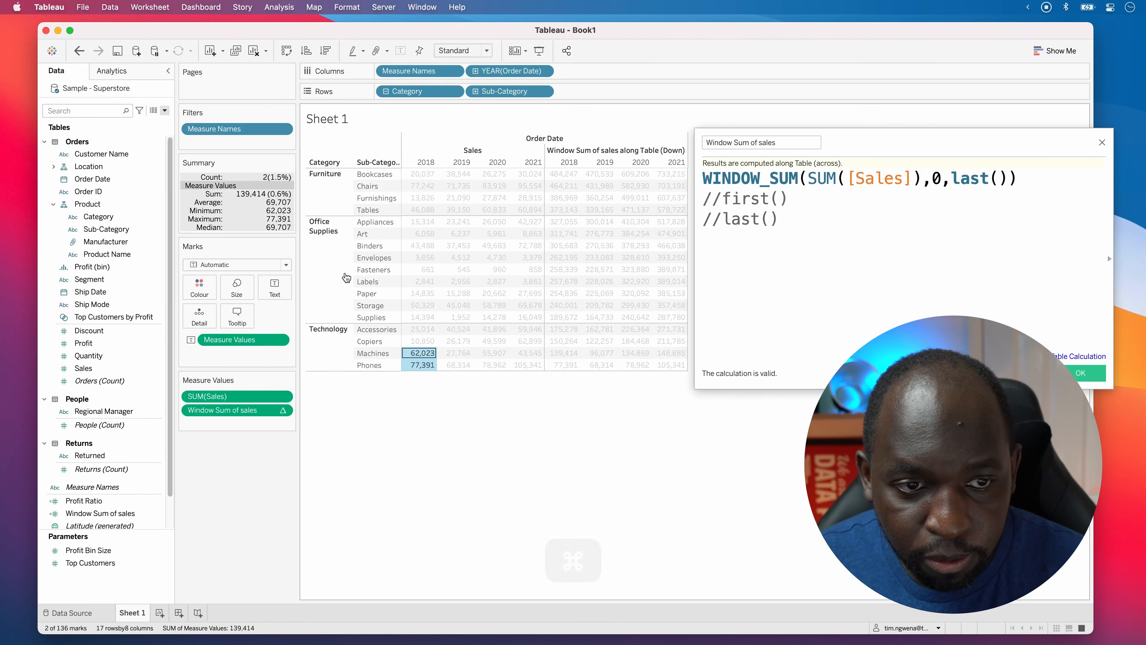
Temporarily outline the Summary sum and draw a red arrow to the 2018 window sum for Machines, clearing both marks
{"action": "key", "text": "ctrl+a"}
{"action": "left_click_drag", "start_coordinate": [228, 186], "coordinate": [293, 200]}
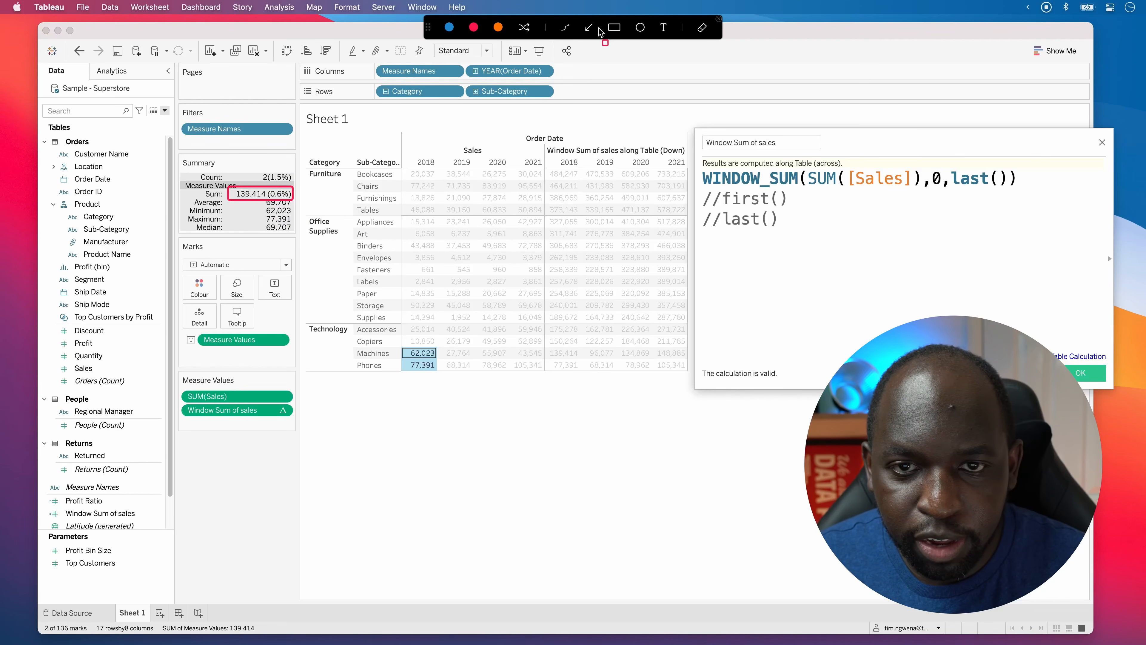
{"action": "left_click", "coordinate": [589, 28]}
{"action": "left_click_drag", "start_coordinate": [295, 192], "coordinate": [548, 354]}
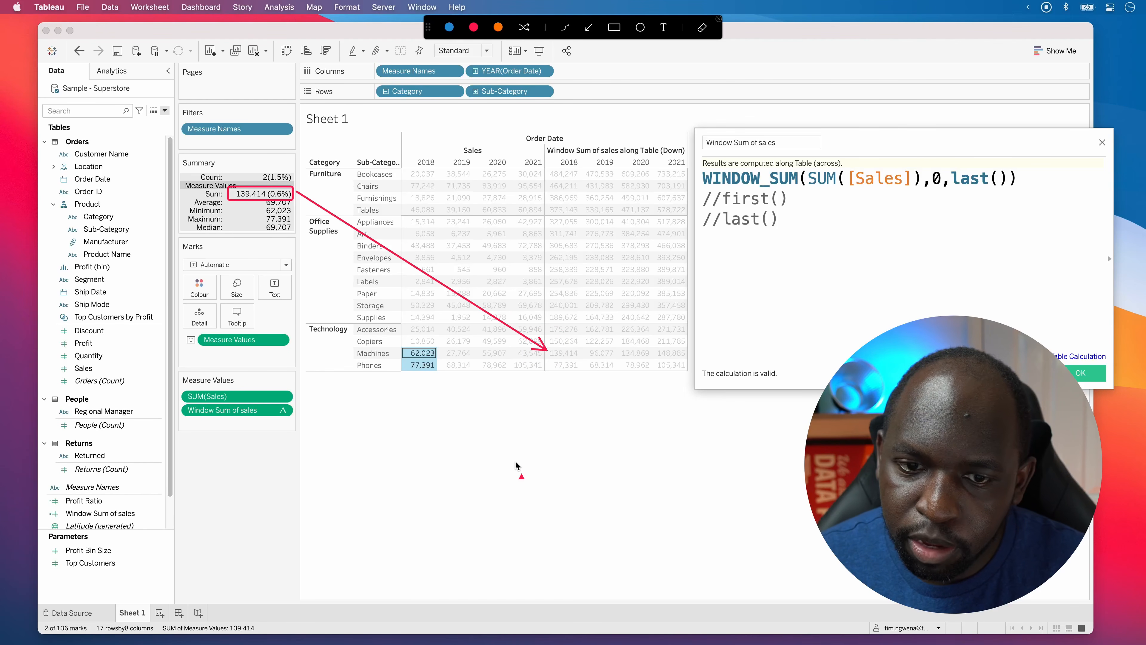
{"action": "key", "text": "ctrl+a"}
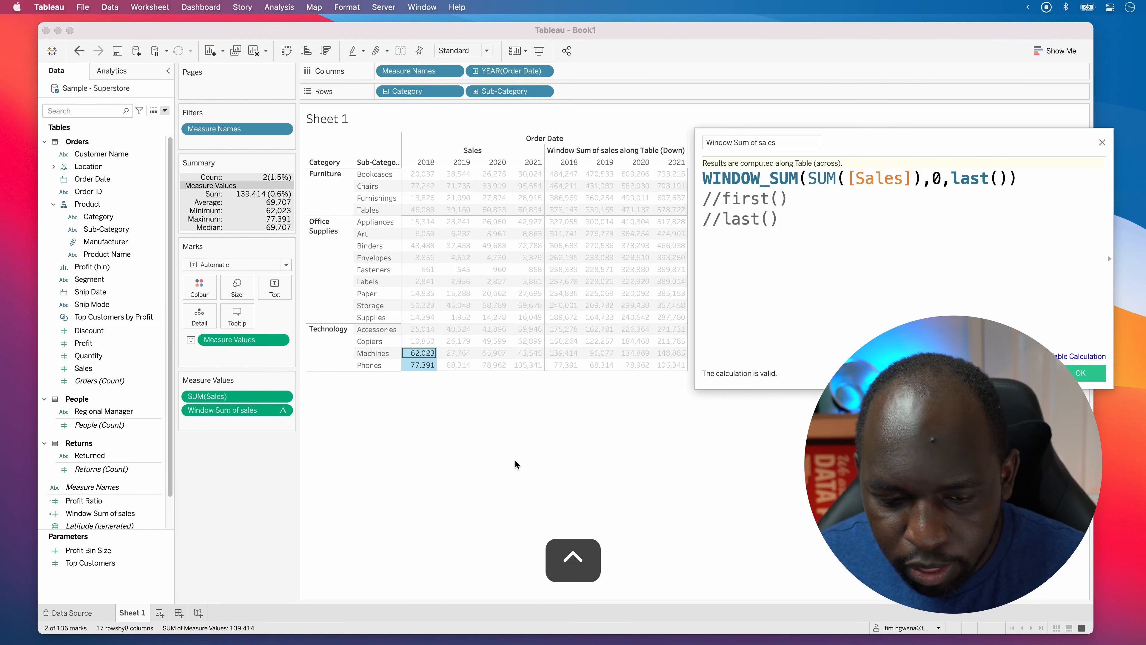
{"action": "key", "text": "ctrl+a"}
{"action": "key", "text": "ctrl+a"}
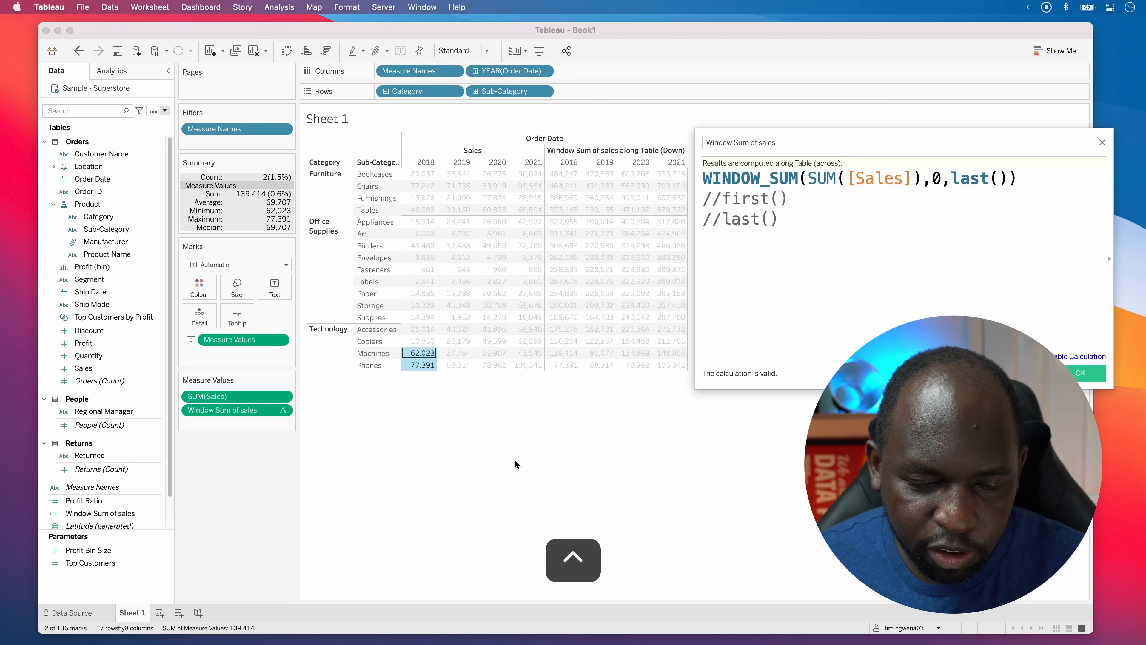
Clear the cell selection, outline the start offset 0 in red and draw a red arrow to the 2018 window sum for Bookcases
{"action": "left_click", "coordinate": [427, 353]}
{"action": "left_click", "coordinate": [417, 350]}
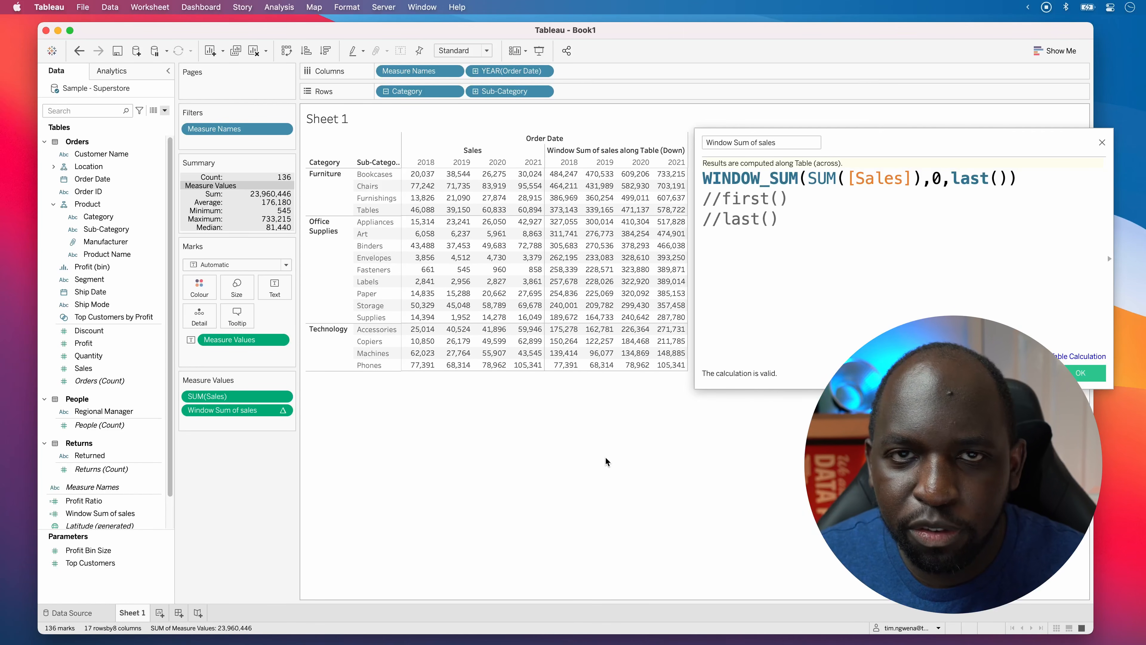
{"action": "key", "text": "ctrl+a"}
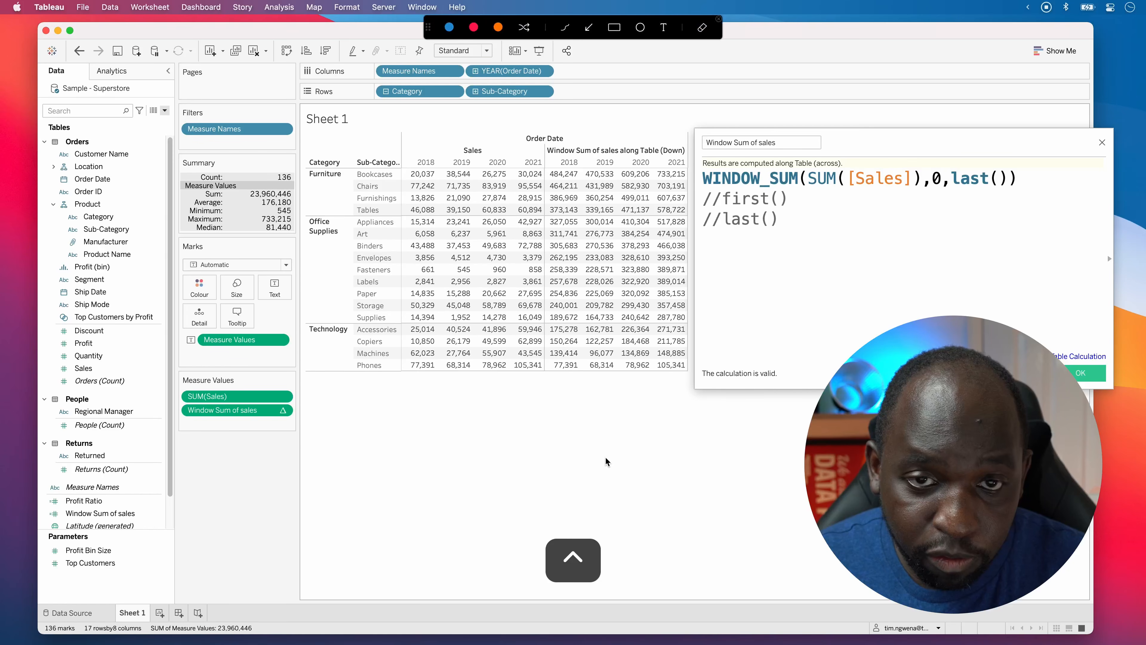
{"action": "left_click", "coordinate": [617, 30]}
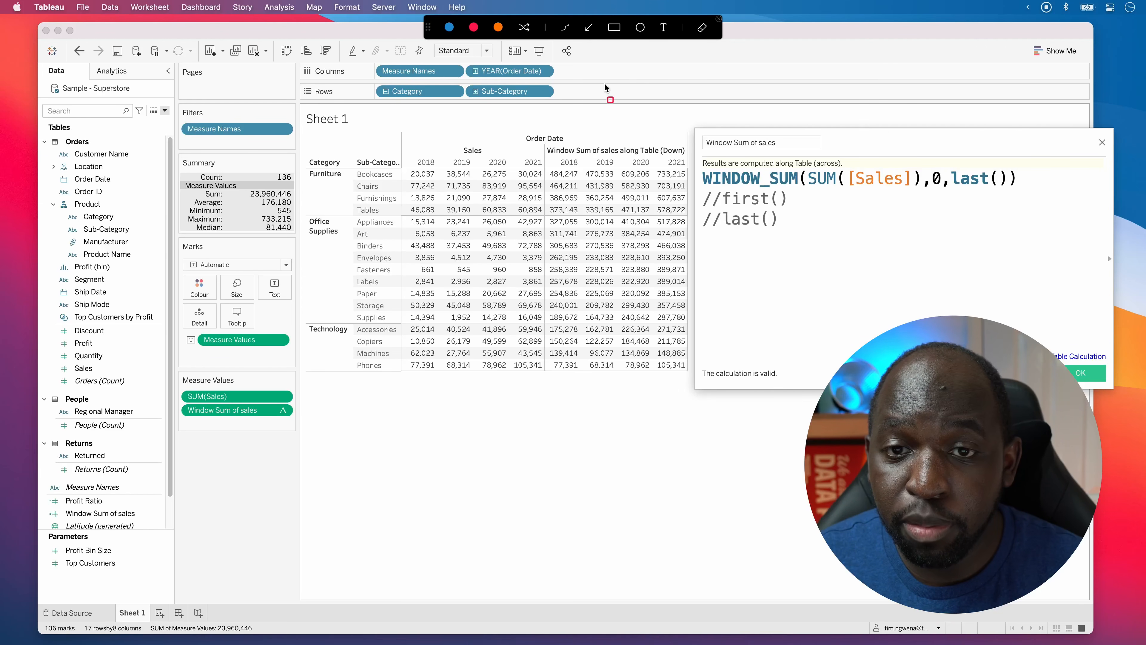
{"action": "left_click_drag", "start_coordinate": [925, 165], "coordinate": [945, 190]}
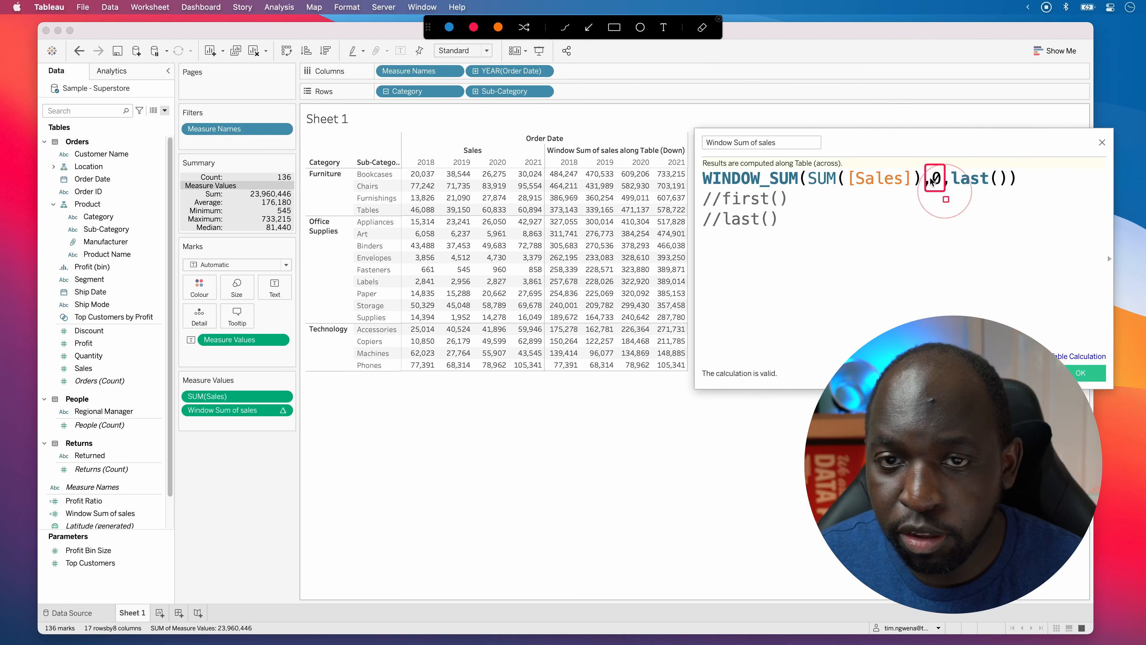
{"action": "left_click", "coordinate": [588, 28]}
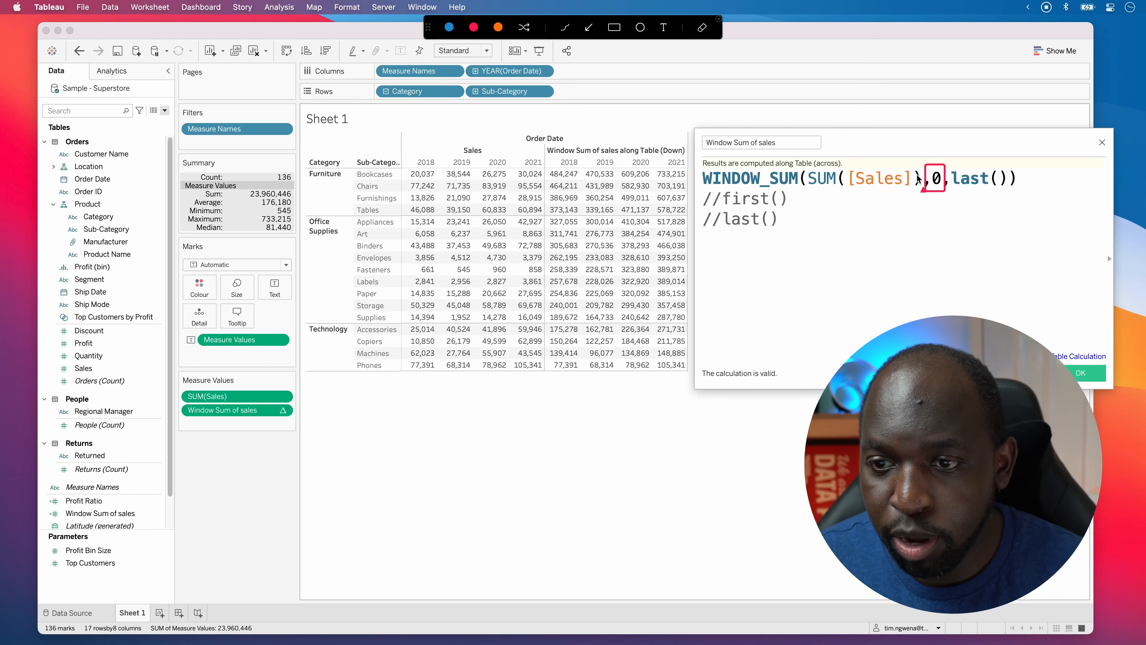
{"action": "left_click_drag", "start_coordinate": [918, 178], "coordinate": [581, 172]}
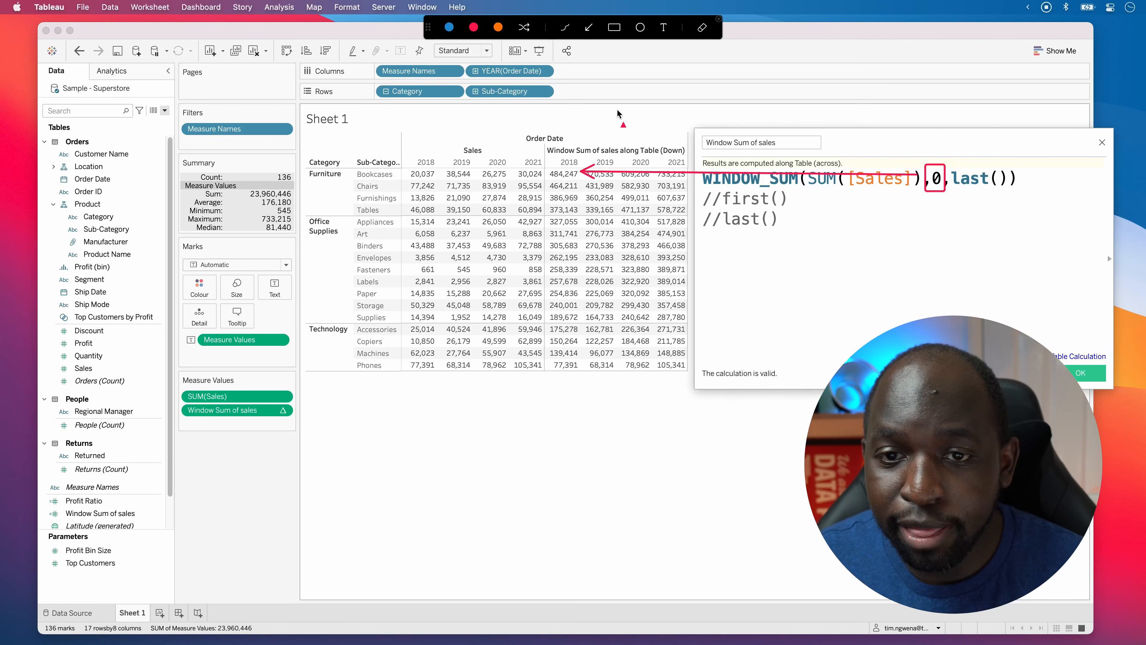
Outline the end offset last() in blue and draw a blue arrow to the 2018 window sum for Phones
{"action": "left_click", "coordinate": [449, 27]}
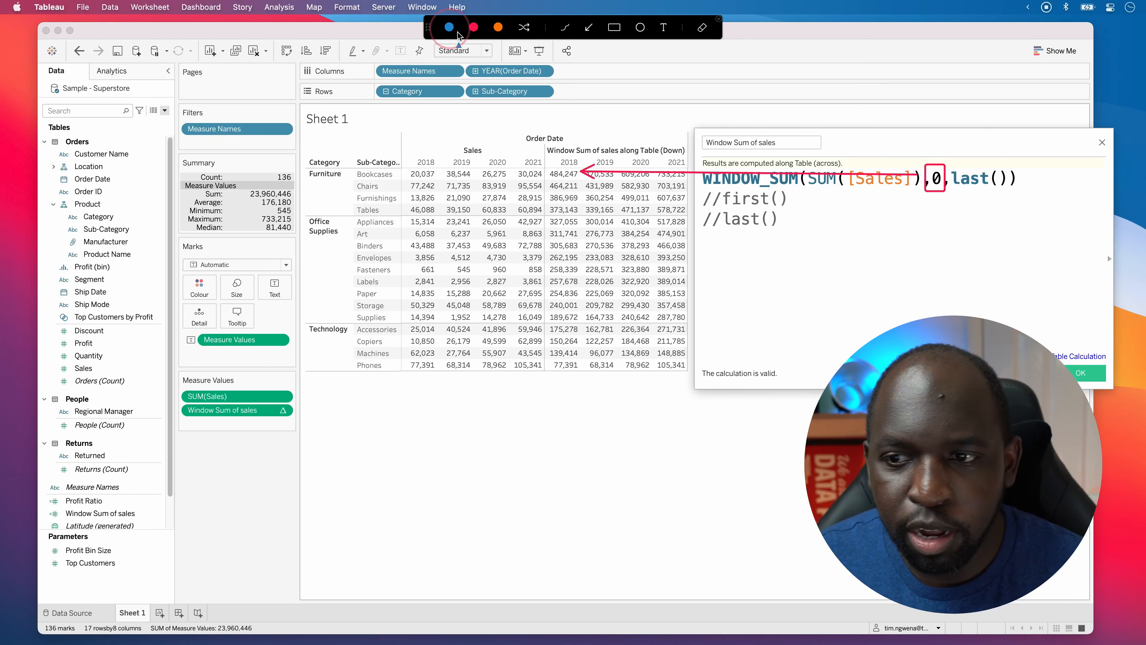
{"action": "mouse_move", "coordinate": [947, 160]}
{"action": "left_mouse_down"}
{"action": "mouse_move", "coordinate": [1006, 213]}
{"action": "mouse_move", "coordinate": [954, 180]}
{"action": "mouse_move", "coordinate": [1033, 217]}
{"action": "mouse_move", "coordinate": [1009, 193]}
{"action": "left_mouse_up"}
{"action": "key", "text": "super+z"}
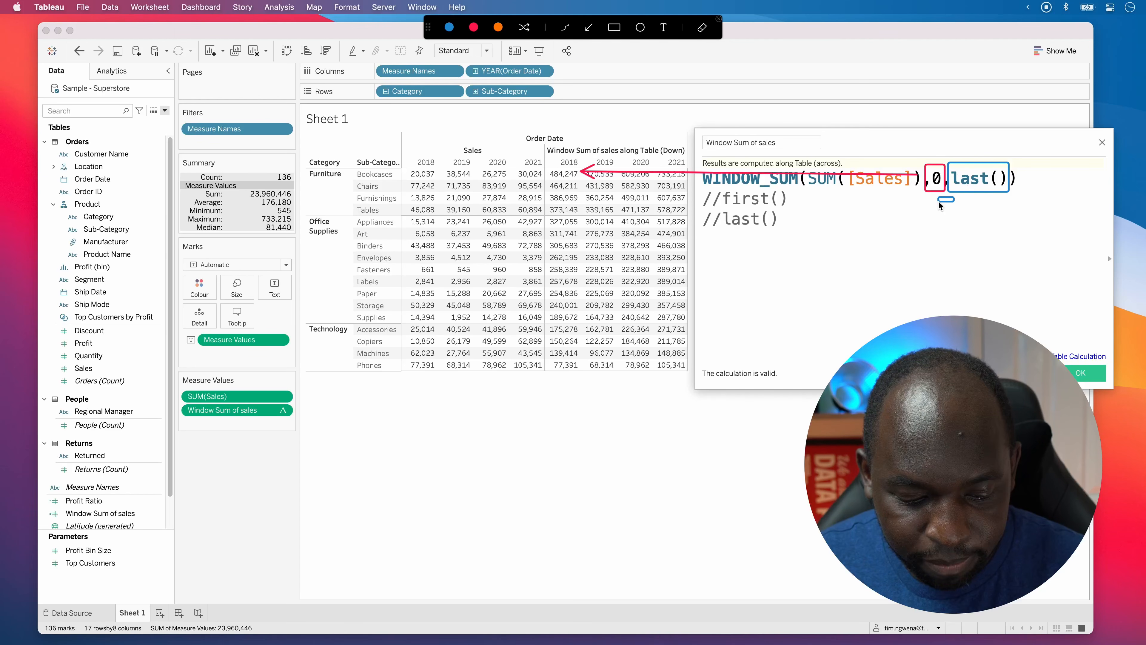
{"action": "key", "text": "super+z"}
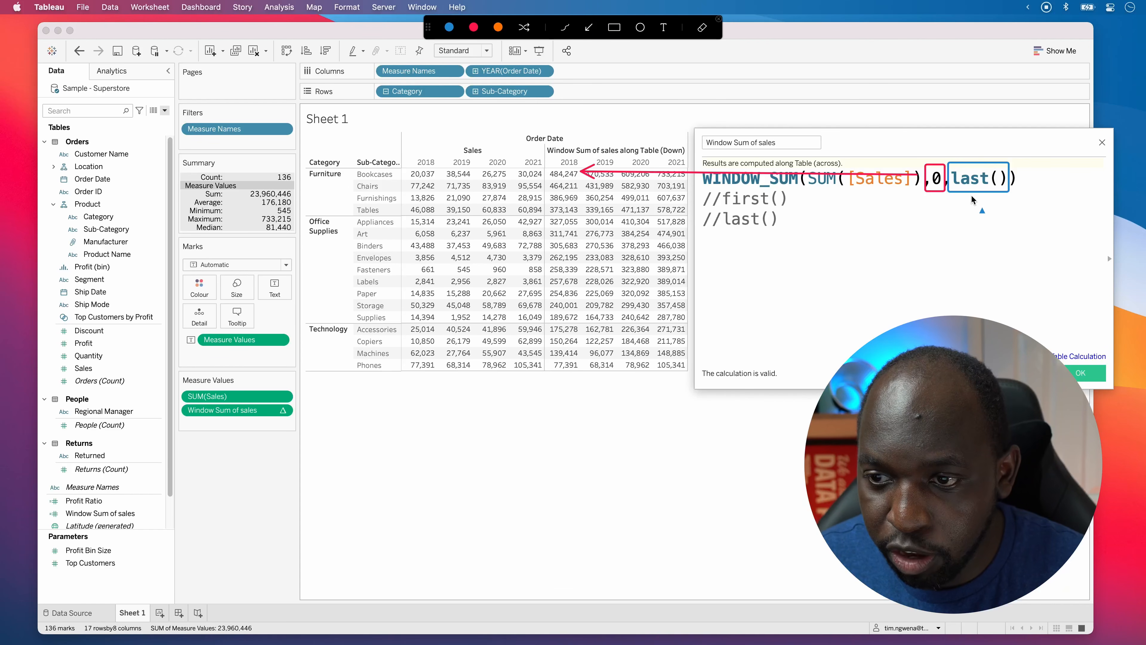
{"action": "left_click_drag", "start_coordinate": [947, 192], "coordinate": [582, 366]}
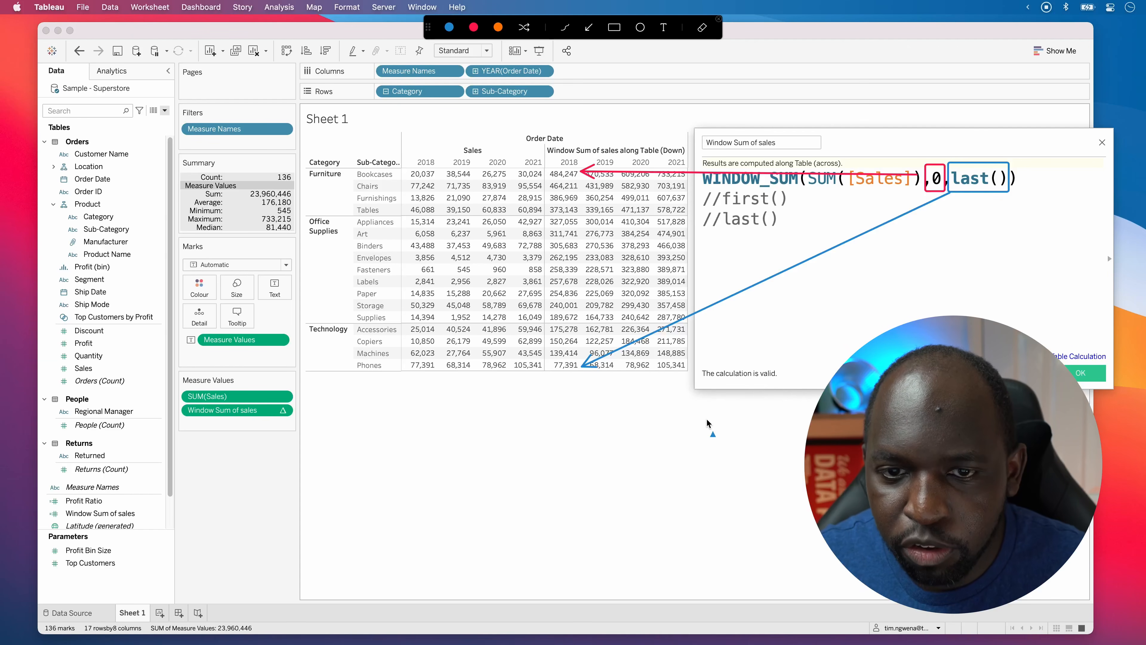
Outline the whole 2018 Sales column in orange, draw an orange arrow to the Bookcases window sum, and clear all annotations
{"action": "key", "text": "ctrl"}
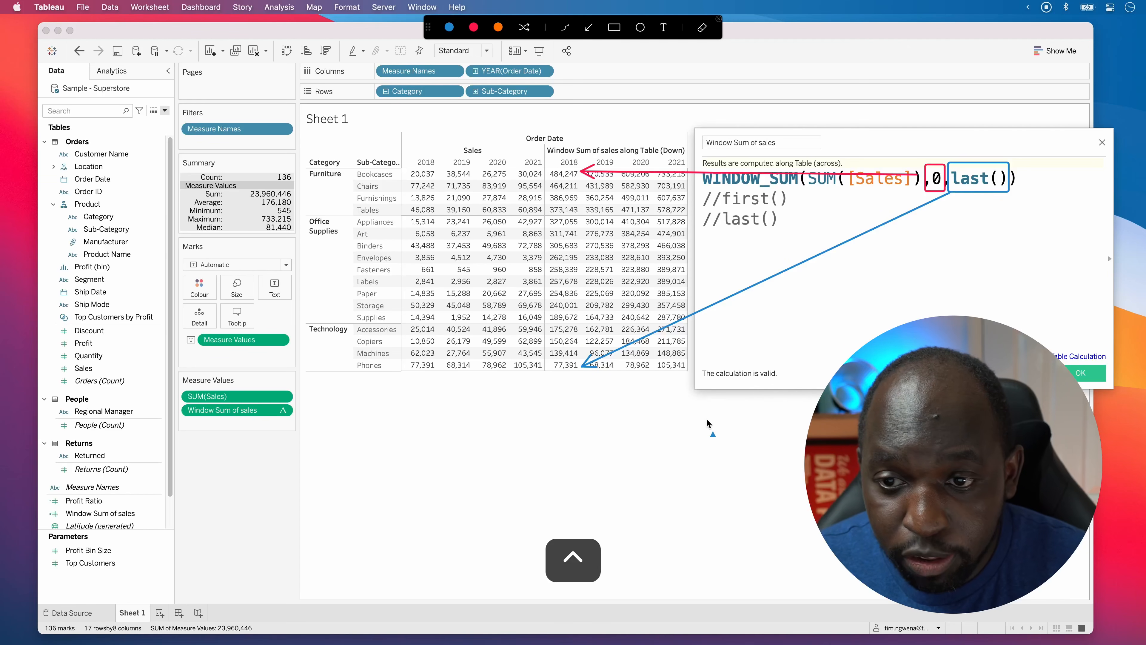
{"action": "left_click", "coordinate": [498, 27]}
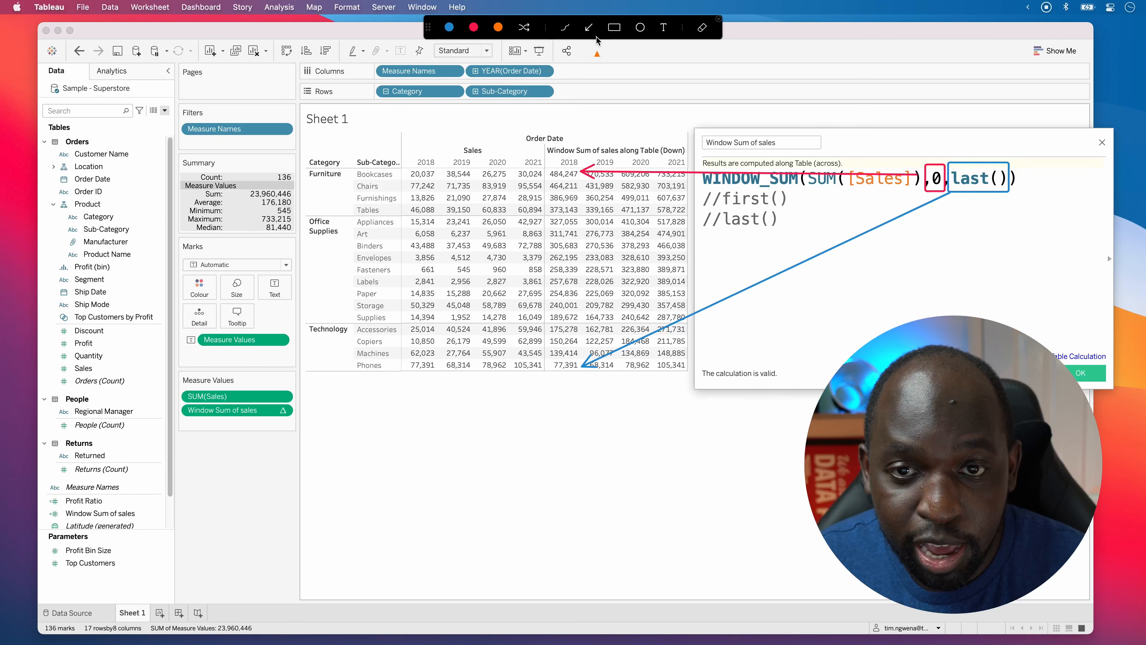
{"action": "left_click", "coordinate": [613, 28]}
{"action": "mouse_move", "coordinate": [402, 170]}
{"action": "left_mouse_down"}
{"action": "mouse_move", "coordinate": [436, 277]}
{"action": "mouse_move", "coordinate": [438, 375]}
{"action": "left_mouse_up"}
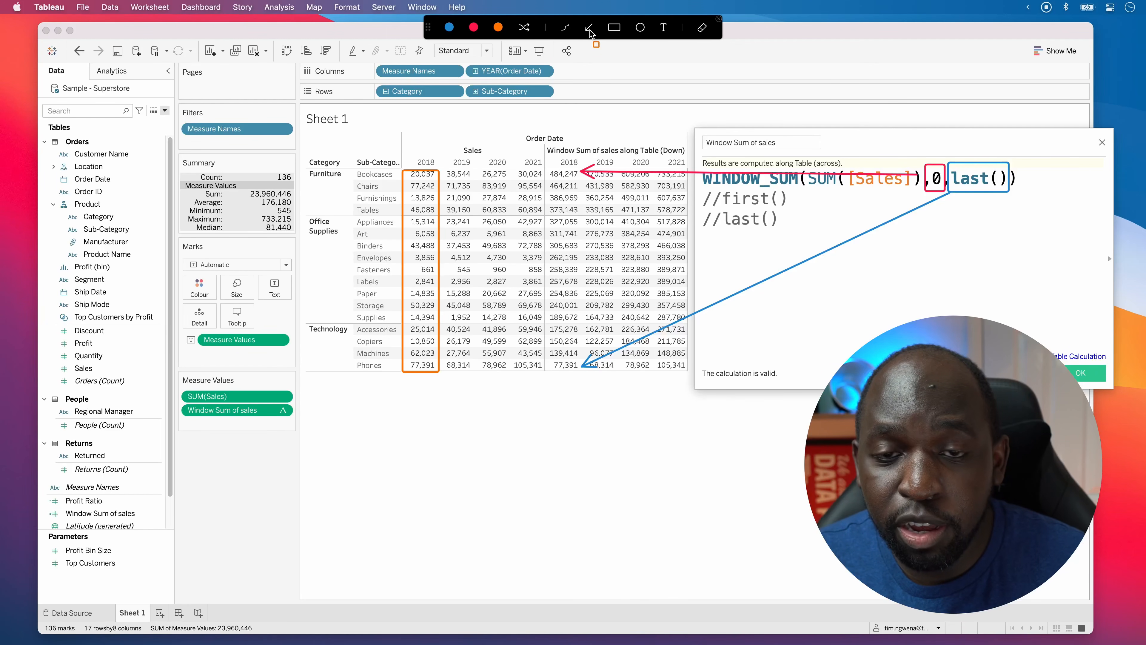
{"action": "left_click", "coordinate": [567, 30]}
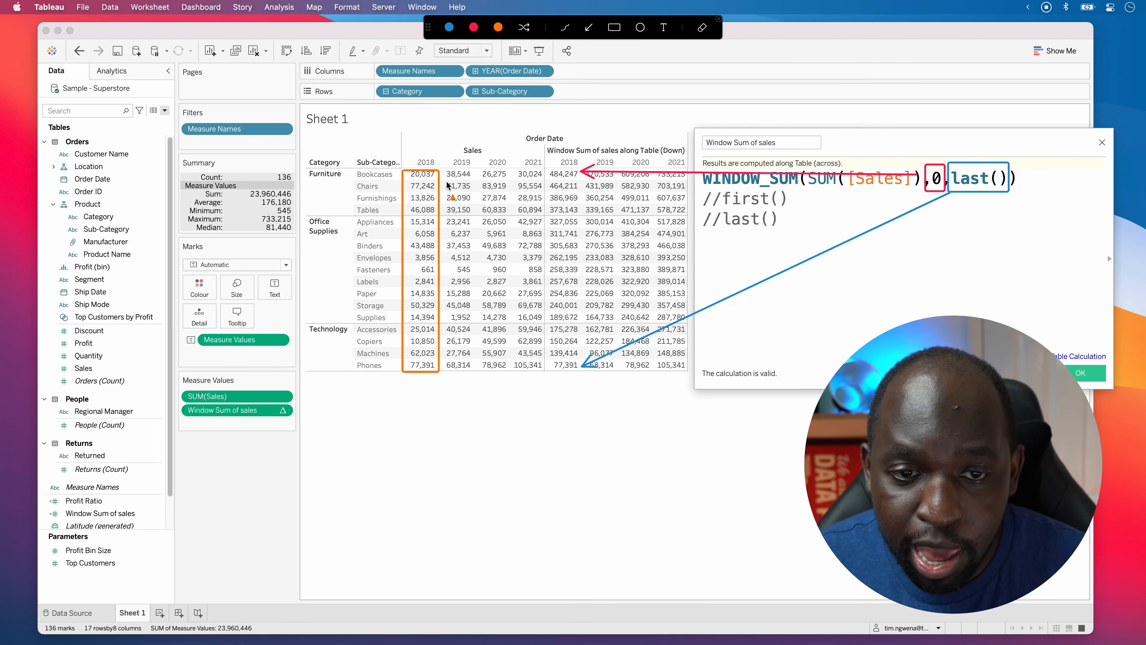
{"action": "left_click_drag", "start_coordinate": [447, 180], "coordinate": [550, 174]}
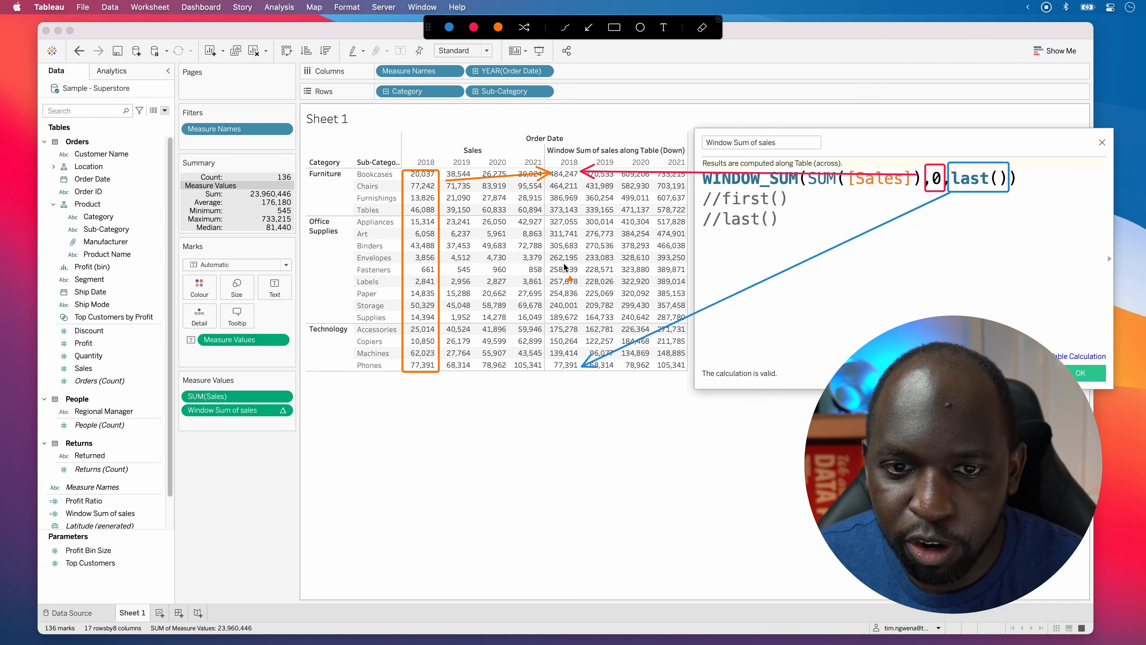
{"action": "key", "text": "Escape"}
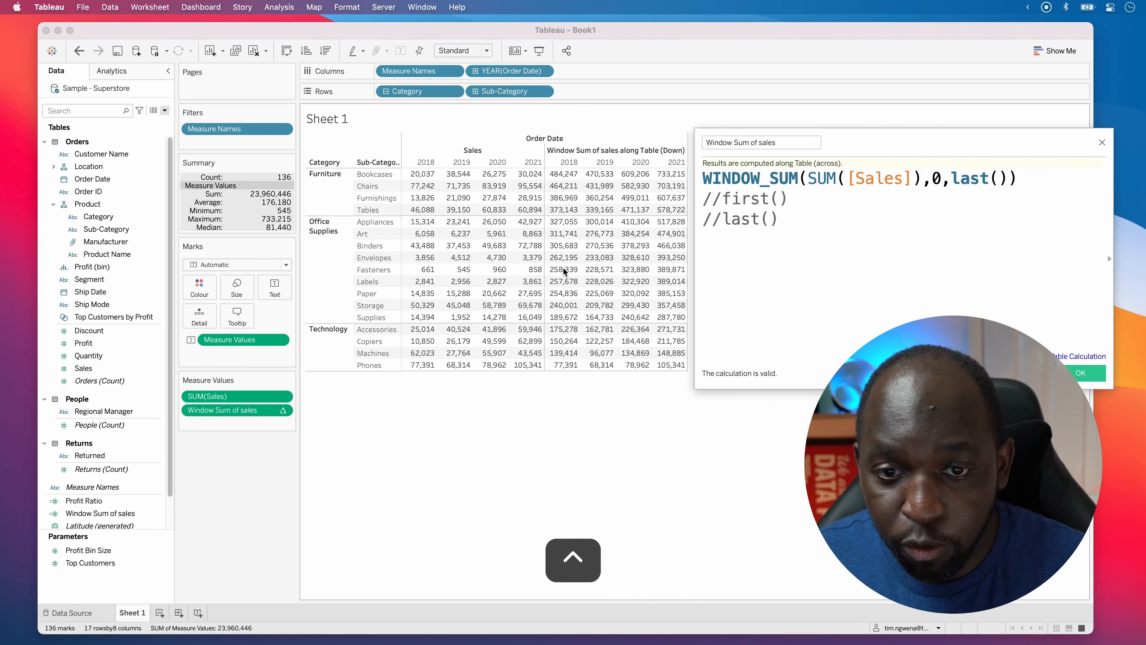
Temporarily outline the 2018 Sales values from Chairs to Phones in orange, with an orange arrow to the 2018 Chairs window sum
{"action": "key", "text": "ctrl+a"}
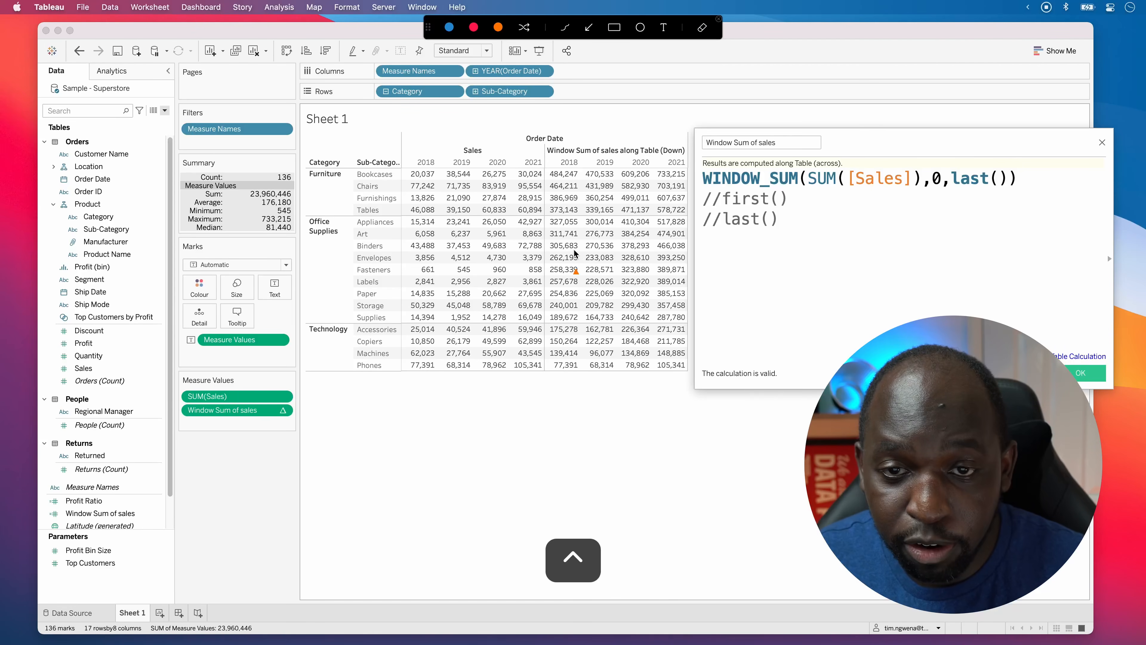
{"action": "left_click", "coordinate": [609, 26]}
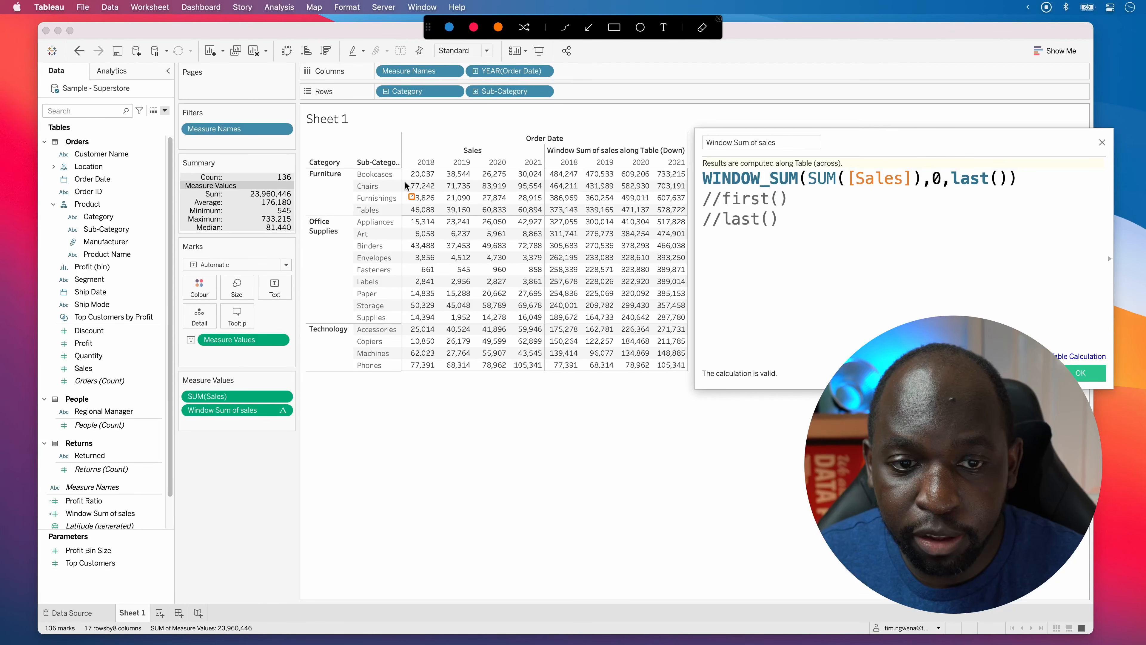
{"action": "mouse_move", "coordinate": [404, 183]}
{"action": "left_mouse_down"}
{"action": "mouse_move", "coordinate": [438, 274]}
{"action": "mouse_move", "coordinate": [440, 370]}
{"action": "left_mouse_up"}
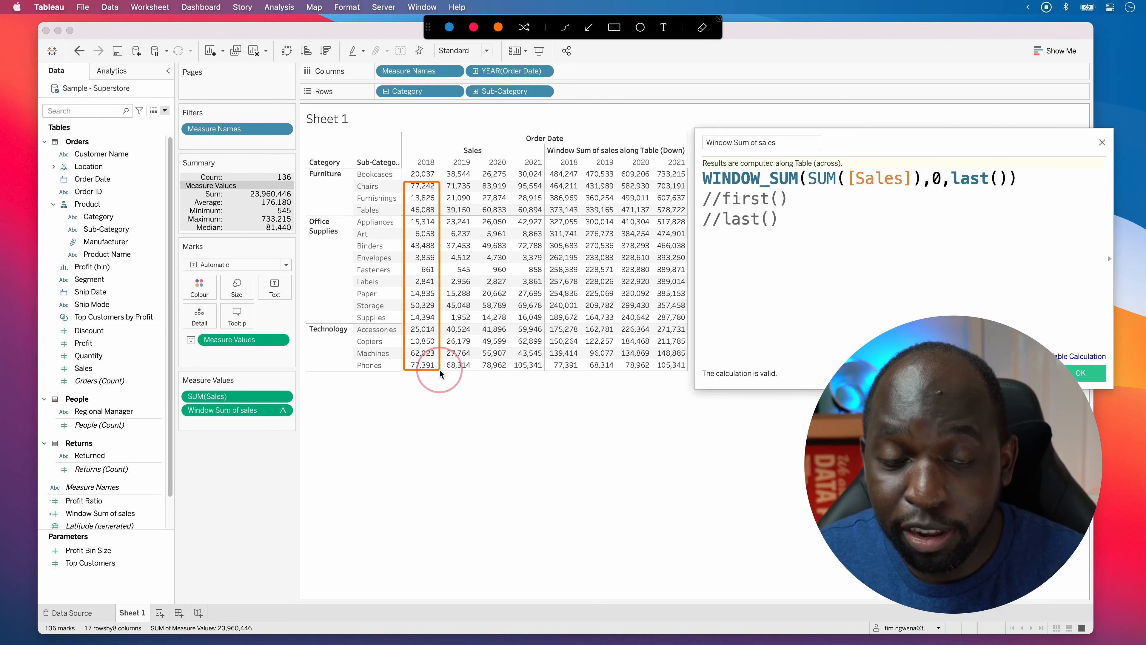
{"action": "left_click", "coordinate": [587, 28]}
{"action": "left_click_drag", "start_coordinate": [446, 186], "coordinate": [552, 188]}
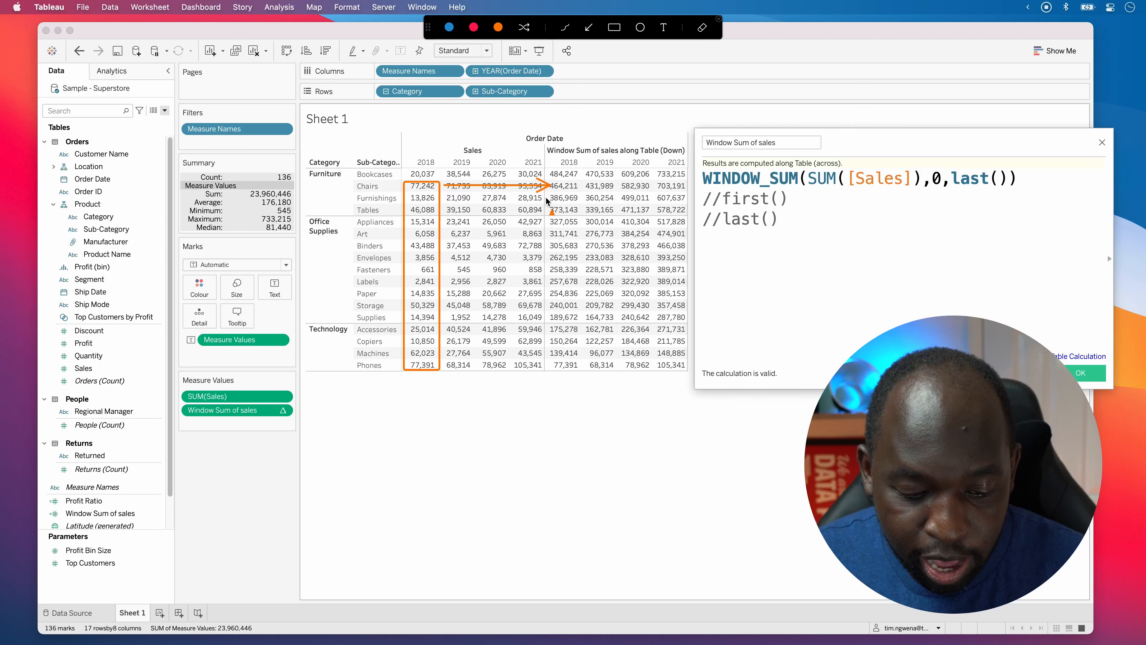
{"action": "key", "text": "ctrl+a"}
Select the 2018 Sales values from Chairs down to Phones to check their sum in the Summary card
{"action": "left_click", "coordinate": [423, 186]}
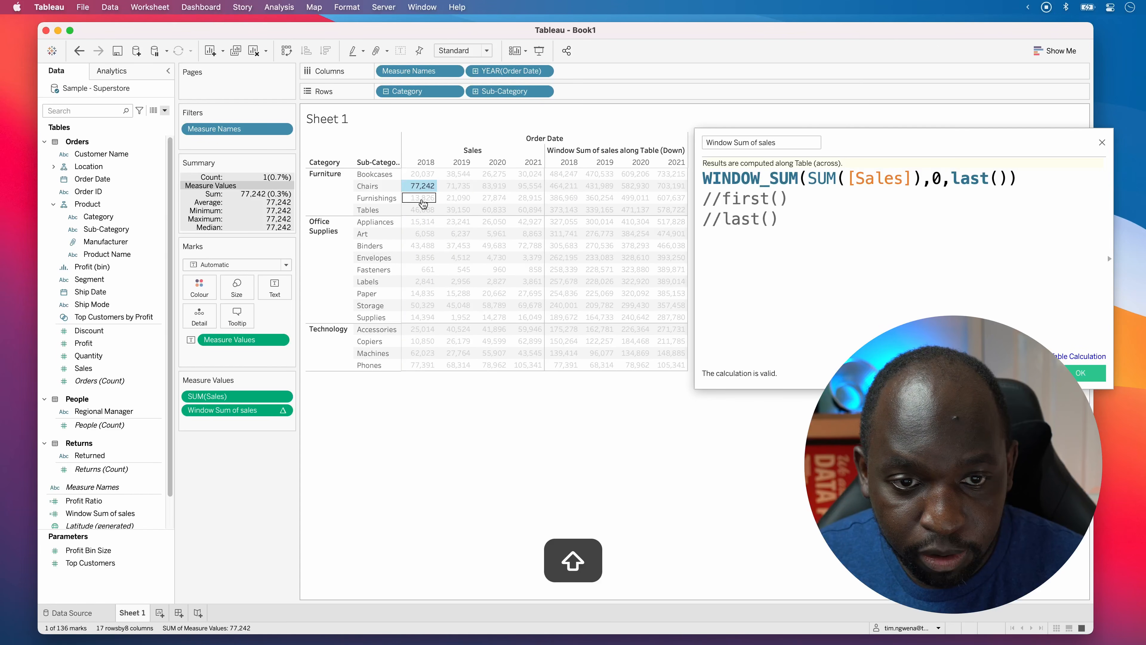
{"action": "left_click", "coordinate": [423, 198], "text": "shift"}
{"action": "left_click", "coordinate": [421, 212], "text": "super"}
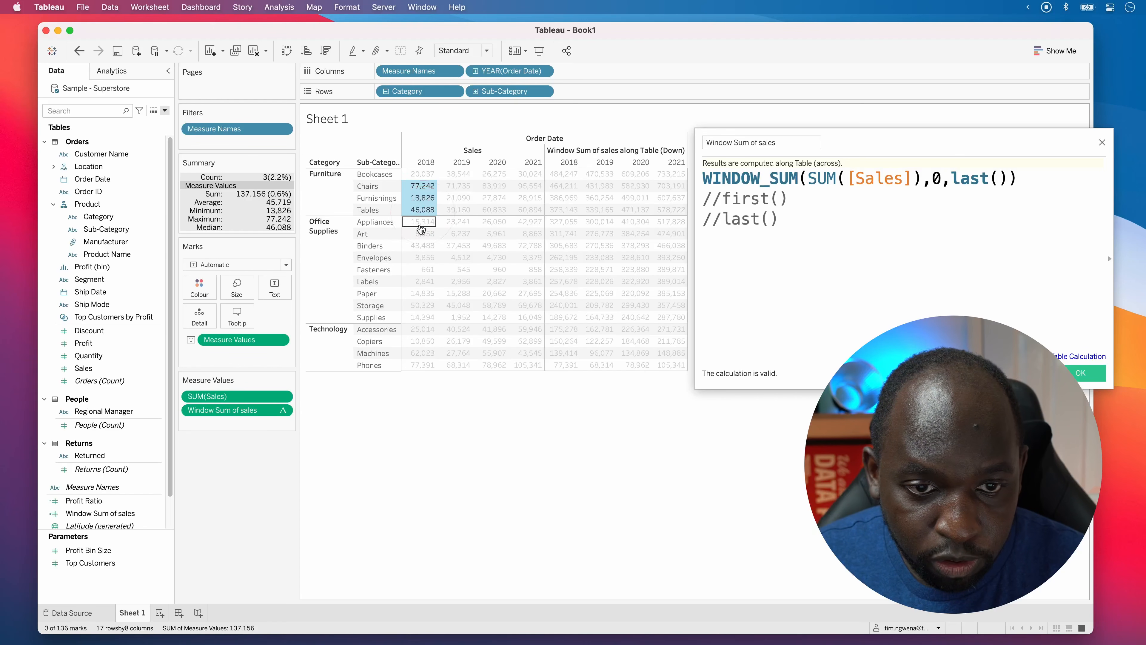
{"action": "left_click", "coordinate": [421, 223], "text": "super"}
{"action": "left_click", "coordinate": [423, 235], "text": "super"}
{"action": "left_click", "coordinate": [423, 246], "text": "super"}
{"action": "left_click", "coordinate": [423, 259], "text": "super"}
{"action": "left_click", "coordinate": [424, 270], "text": "super"}
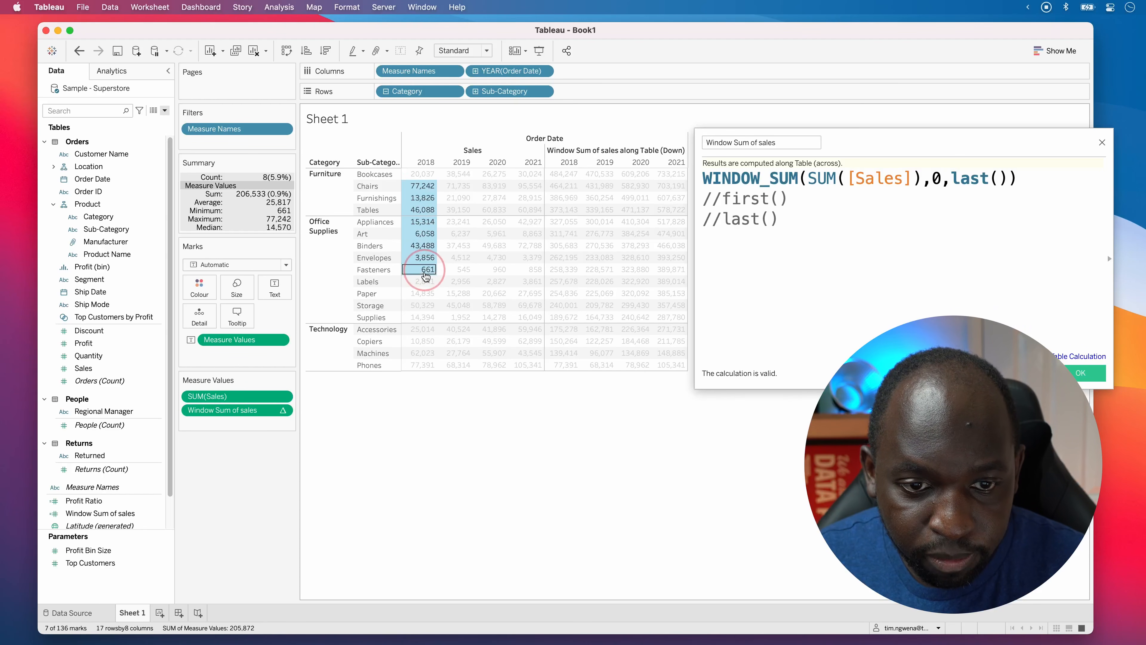
{"action": "left_click", "coordinate": [423, 281], "text": "super"}
{"action": "left_click", "coordinate": [423, 294], "text": "super"}
{"action": "left_click", "coordinate": [423, 306], "text": "super"}
{"action": "left_click", "coordinate": [423, 317], "text": "super"}
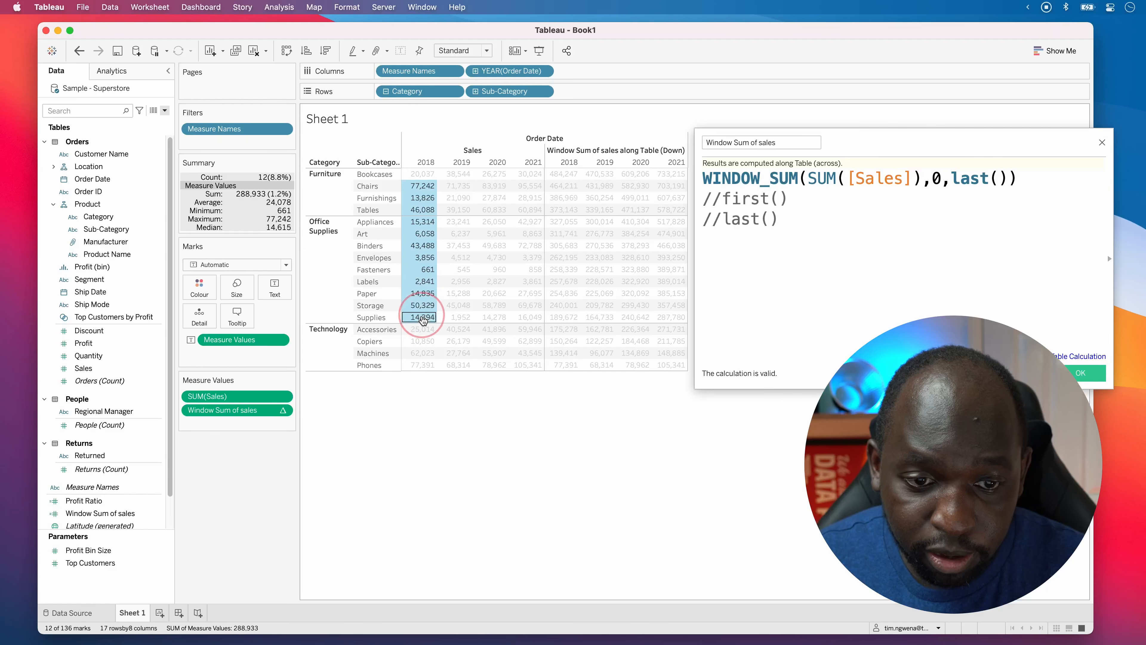
{"action": "left_click", "coordinate": [423, 329], "text": "super"}
{"action": "left_click", "coordinate": [423, 341], "text": "super"}
{"action": "left_click", "coordinate": [423, 354], "text": "super"}
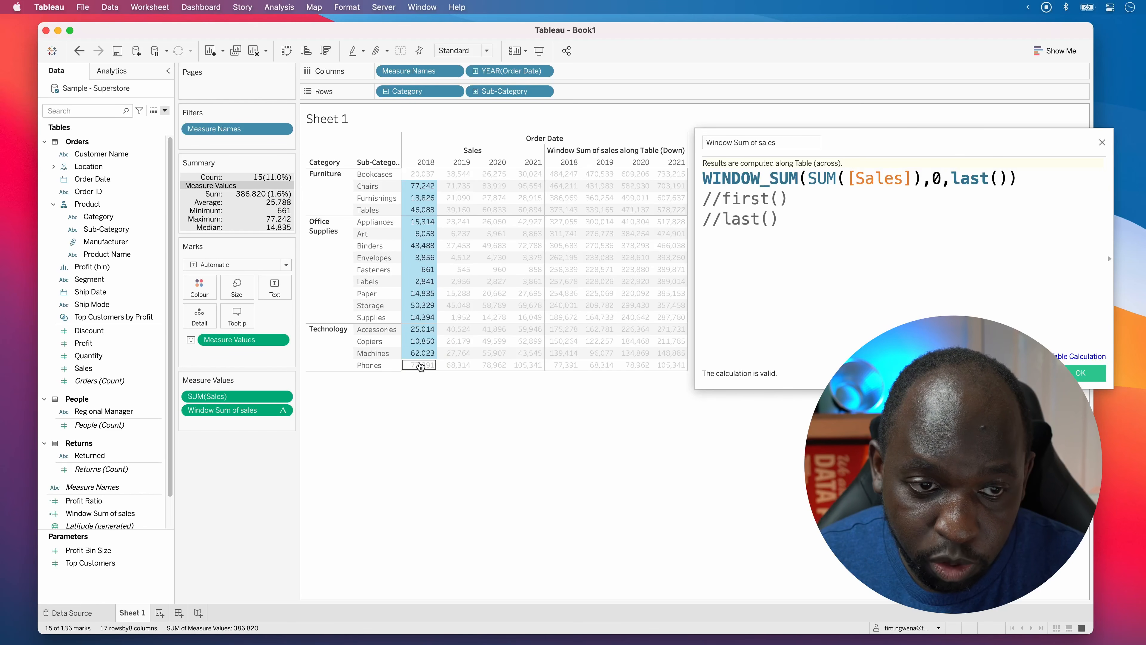
{"action": "left_click", "coordinate": [423, 365], "text": "super"}
Temporarily draw an orange arrow from the Summary sum to the 2018 Chairs window sum, and briefly select that window sum cell
{"action": "key", "text": "ctrl+a"}
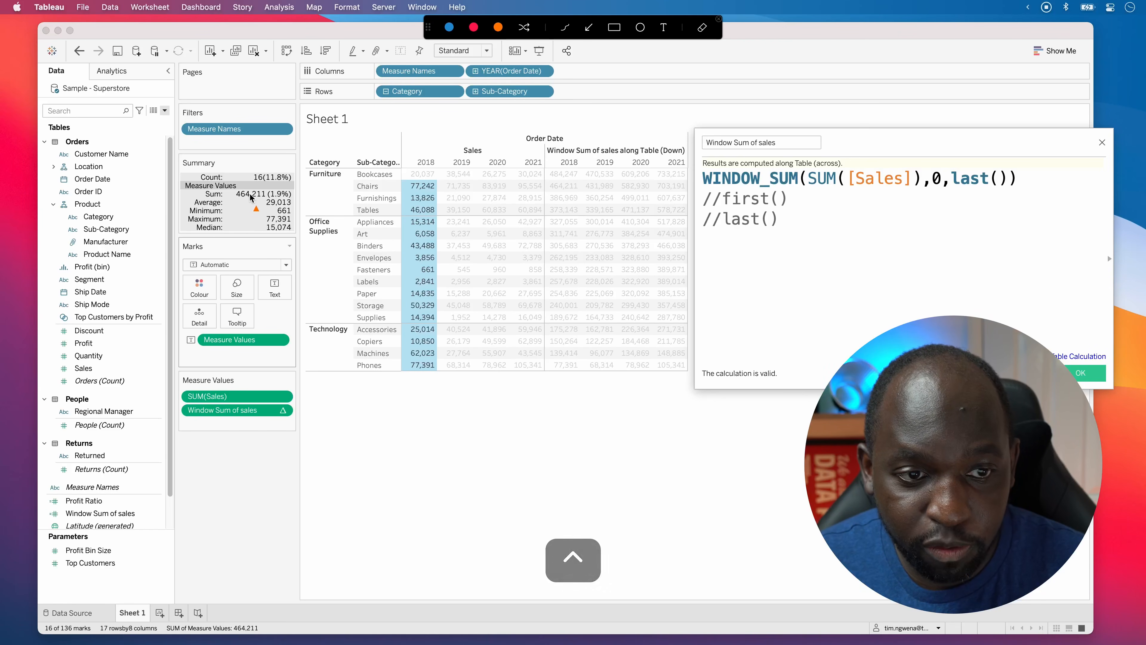
{"action": "mouse_move", "coordinate": [259, 196]}
{"action": "left_mouse_down"}
{"action": "mouse_move", "coordinate": [564, 189]}
{"action": "mouse_move", "coordinate": [550, 189]}
{"action": "left_mouse_up"}
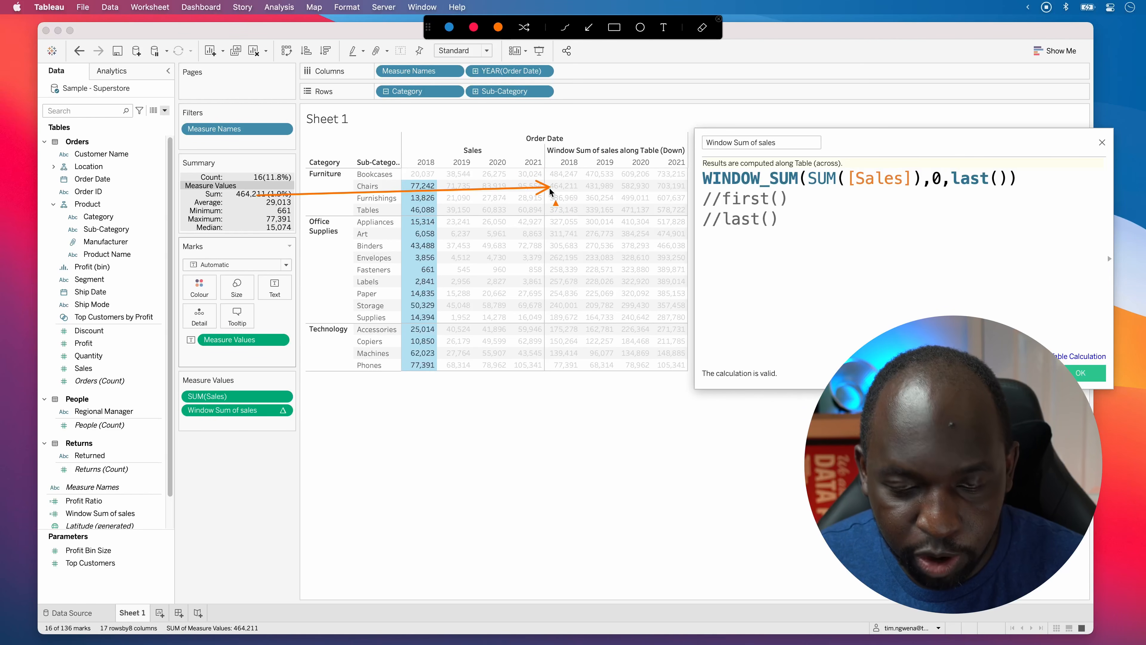
{"action": "key", "text": "ctrl+a"}
{"action": "left_click", "coordinate": [574, 184]}
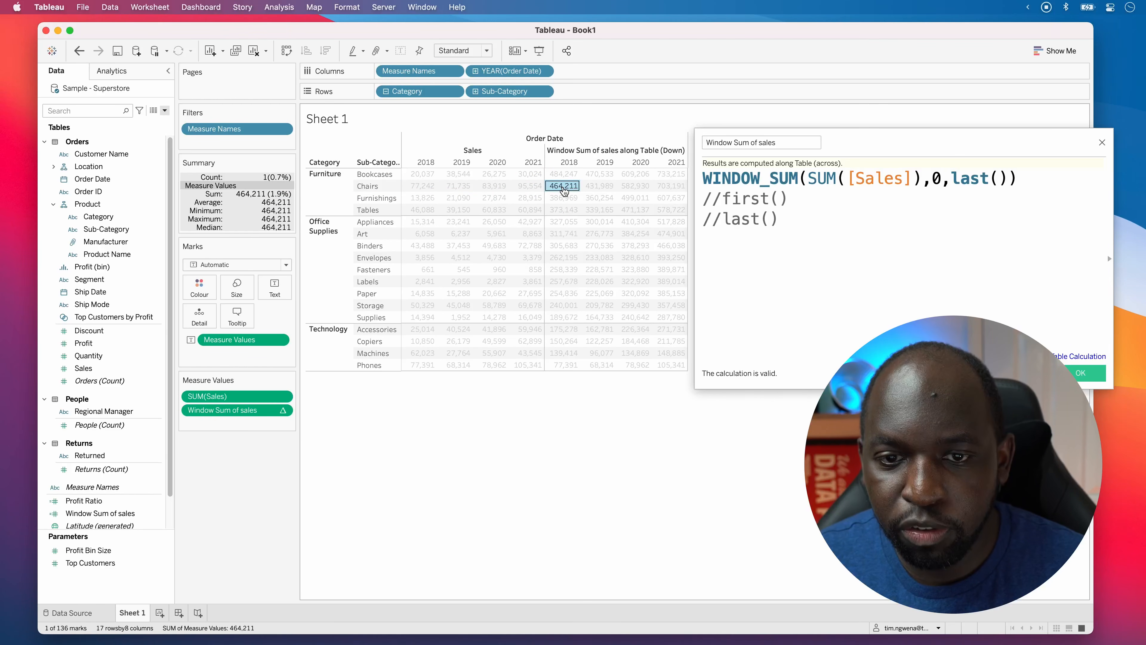
{"action": "left_click", "coordinate": [564, 186]}
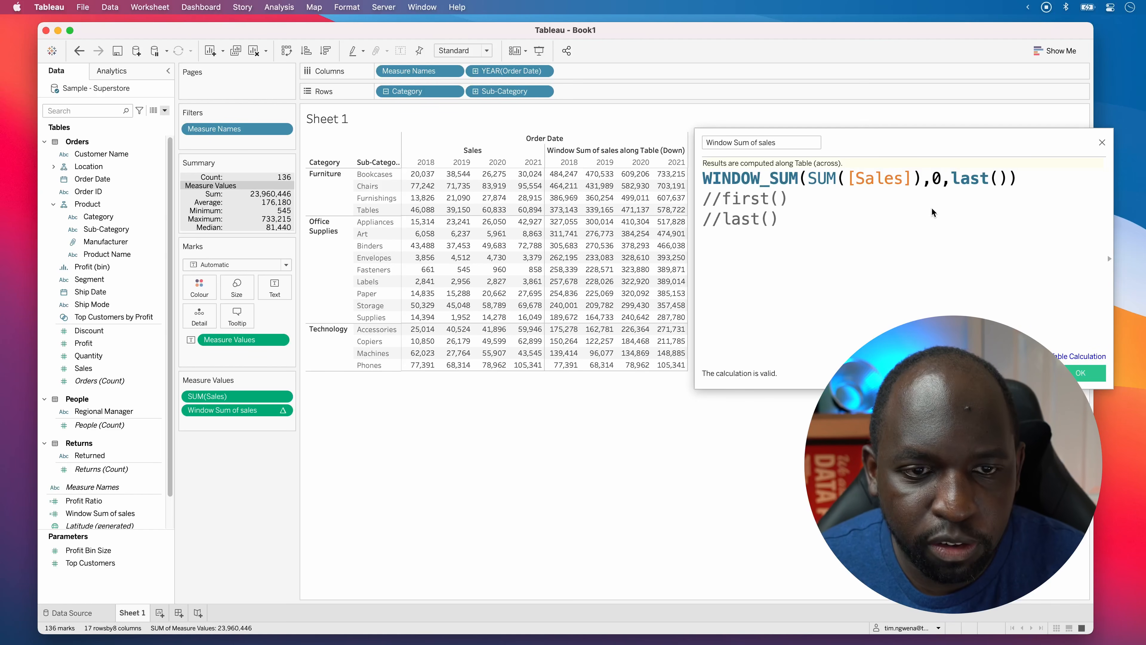
Reselect the 2018 Sales values from Chairs through Phones for comparison with the Chairs window sum, and bring up the drawing overlay
{"action": "left_click", "coordinate": [422, 186]}
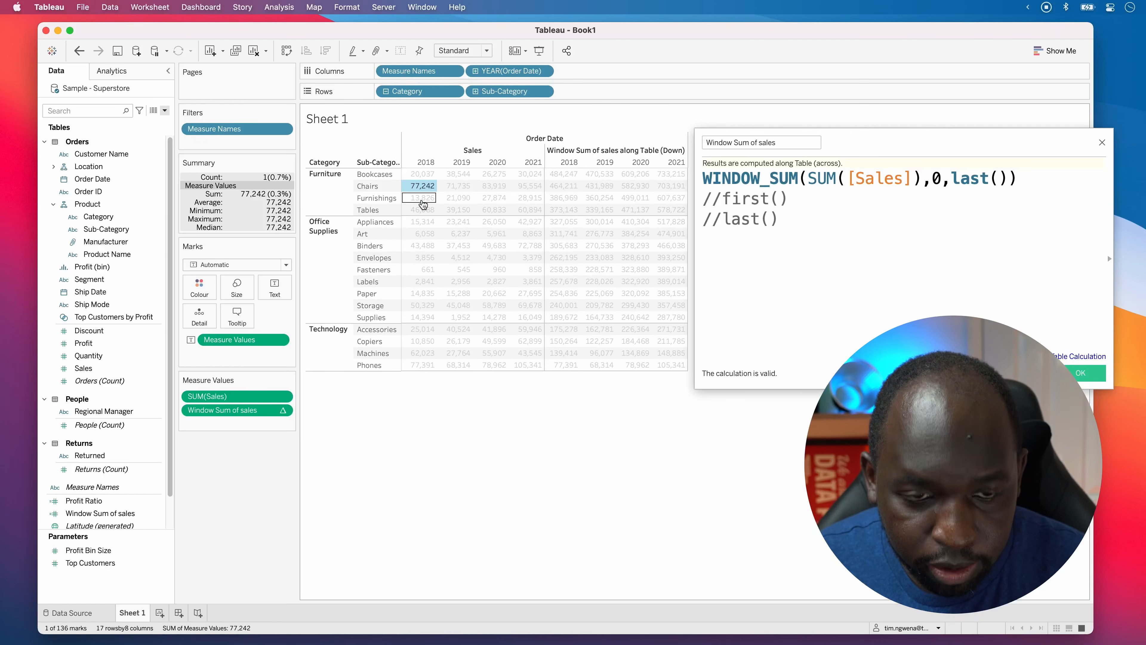
{"action": "left_click", "coordinate": [423, 198], "text": "super"}
{"action": "left_click", "coordinate": [423, 209], "text": "super"}
{"action": "left_click", "coordinate": [423, 222], "text": "super"}
{"action": "left_click", "coordinate": [423, 233], "text": "super"}
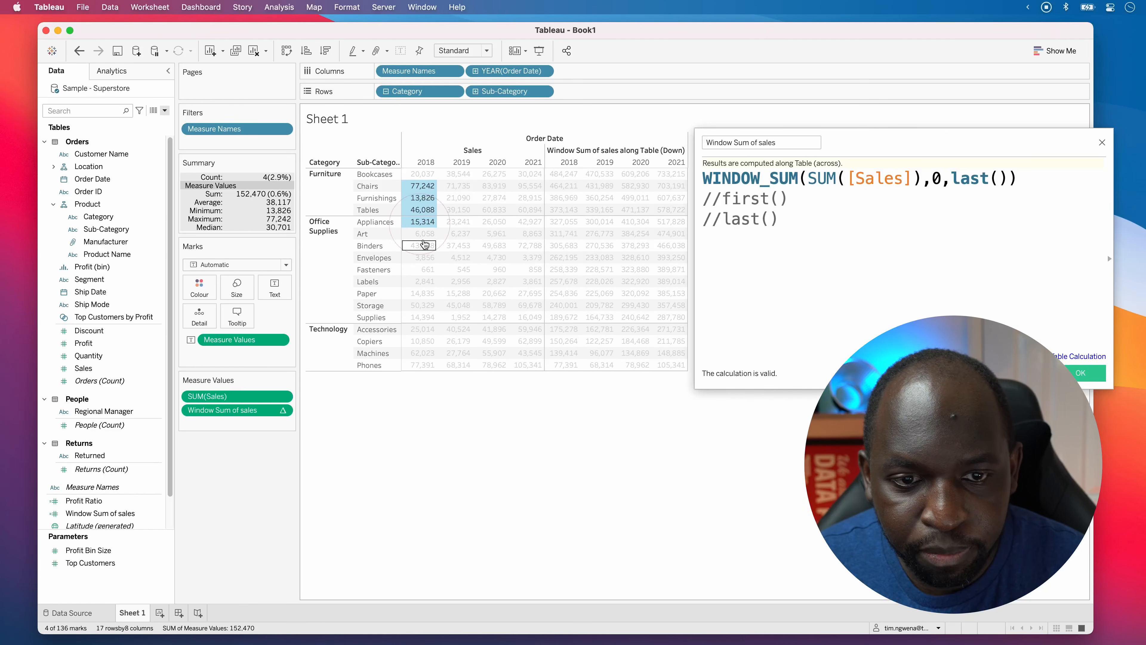
{"action": "left_click", "coordinate": [423, 257], "text": "super"}
{"action": "left_click", "coordinate": [423, 245], "text": "super"}
{"action": "left_click", "coordinate": [423, 270], "text": "super"}
{"action": "left_click", "coordinate": [422, 281], "text": "super"}
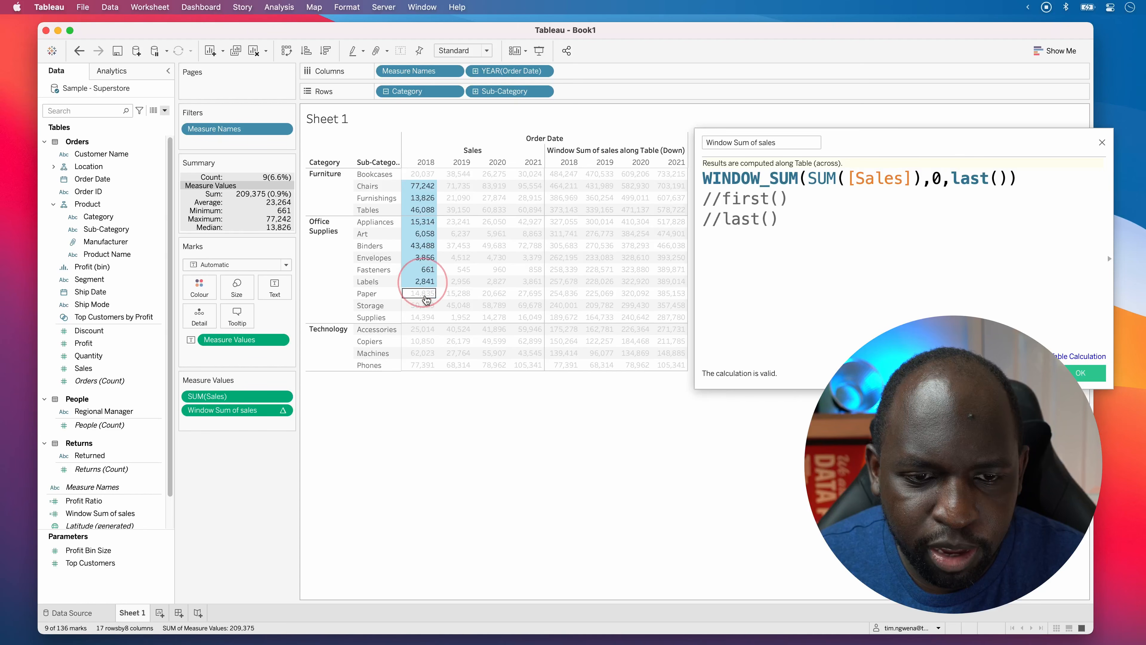
{"action": "left_click", "coordinate": [423, 293], "text": "super"}
{"action": "left_click", "coordinate": [423, 305], "text": "super"}
{"action": "left_click", "coordinate": [423, 317], "text": "super"}
{"action": "left_click", "coordinate": [423, 329], "text": "super"}
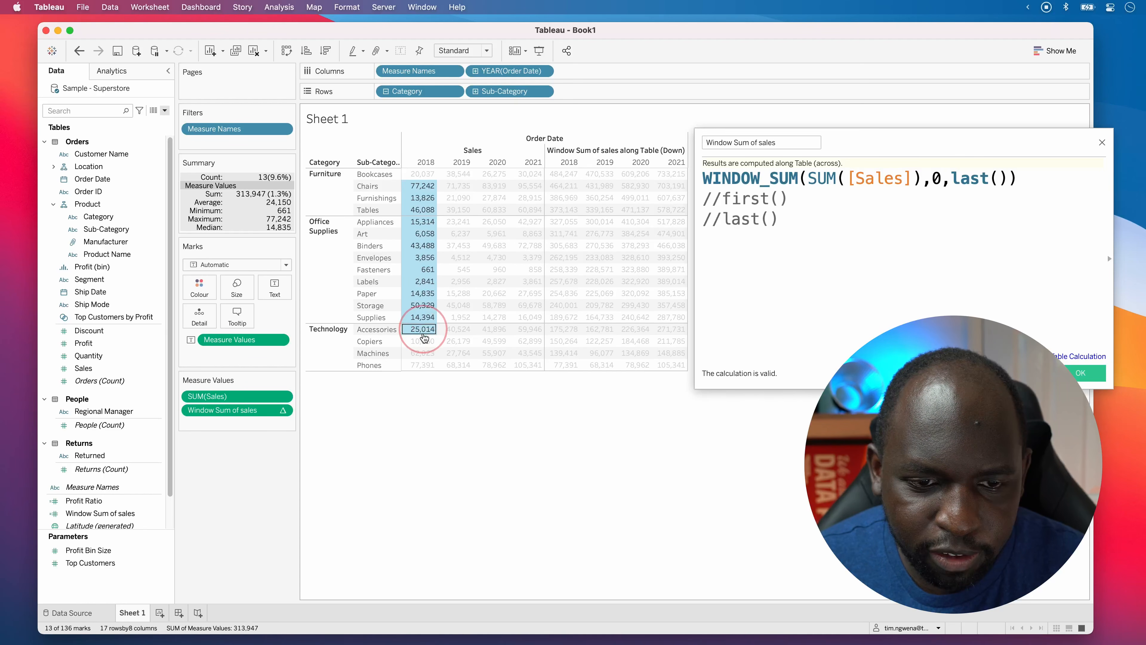
{"action": "left_click", "coordinate": [423, 341], "text": "super"}
{"action": "left_click", "coordinate": [423, 353], "text": "super"}
{"action": "left_click", "coordinate": [423, 365], "text": "super"}
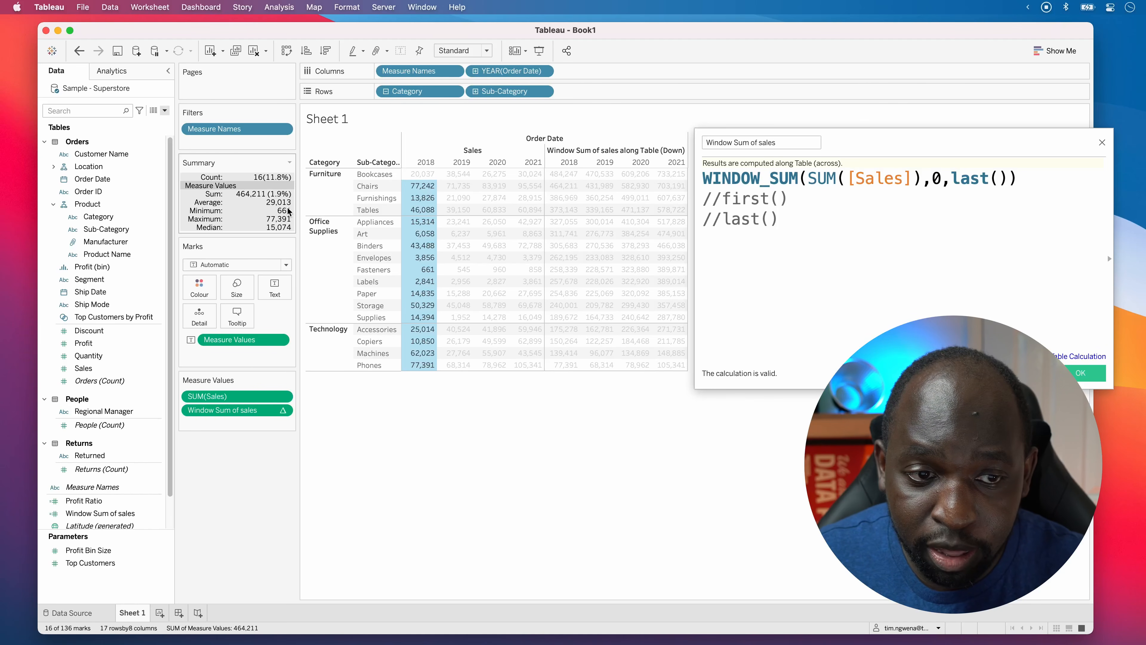
{"action": "key", "text": "ctrl+a"}
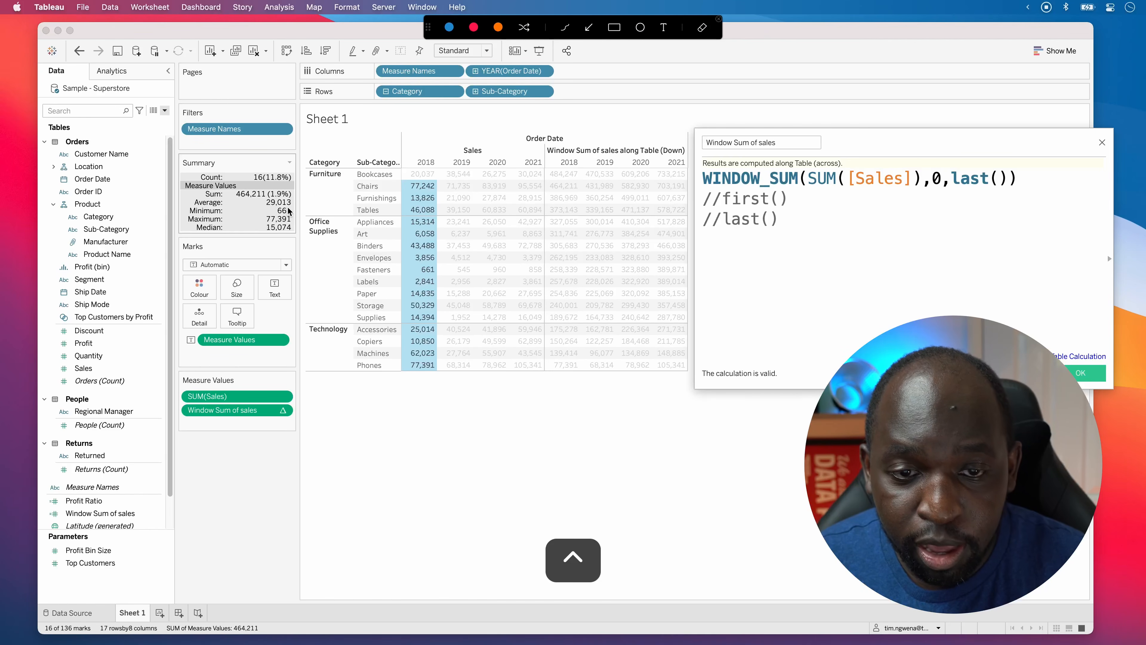
Temporarily draw an orange arrow from the Summary average to the 2018 Chairs window sum
{"action": "left_click", "coordinate": [498, 28]}
{"action": "left_click_drag", "start_coordinate": [291, 200], "coordinate": [554, 190]}
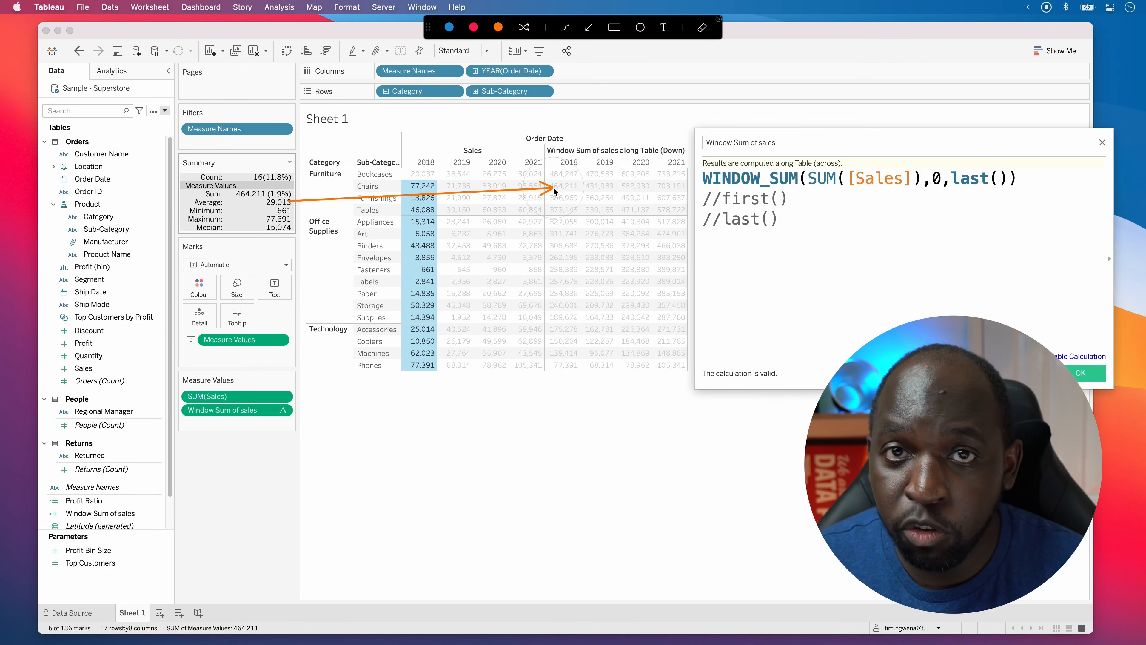
{"action": "key", "text": "ctrl+a"}
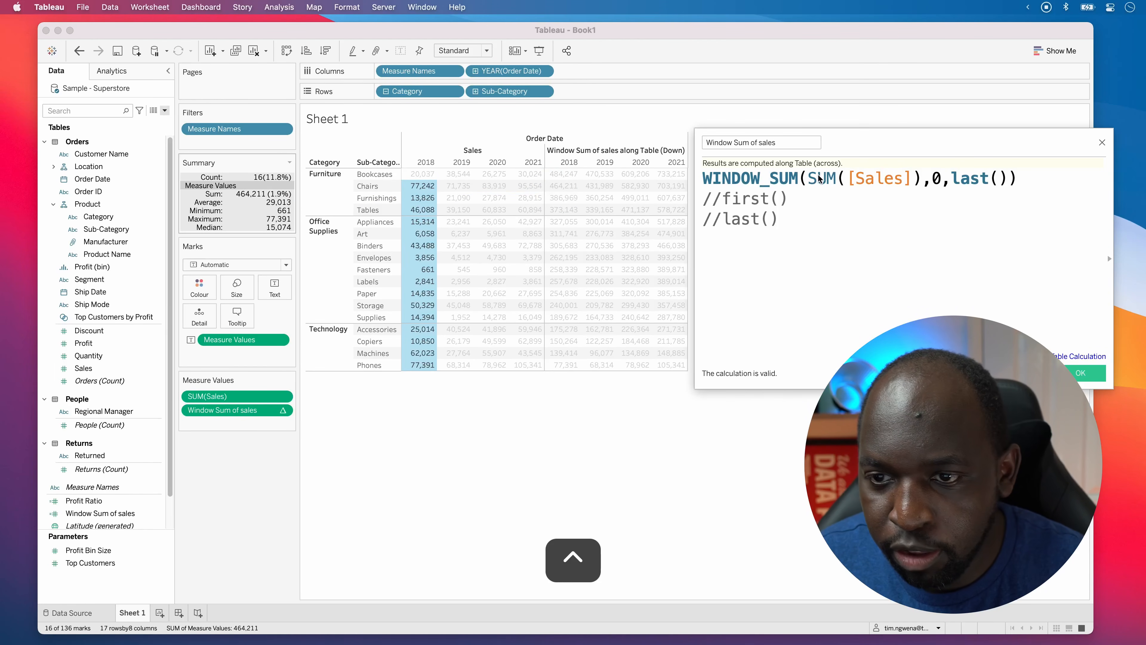
Change the calculation's function to WINDOW_AVG with offsets 0,last() and apply it to the crosstab
{"action": "left_click", "coordinate": [799, 179]}
{"action": "key", "text": "BackSpace"}
{"action": "key", "text": "BackSpace"}
{"action": "key", "text": "BackSpace"}
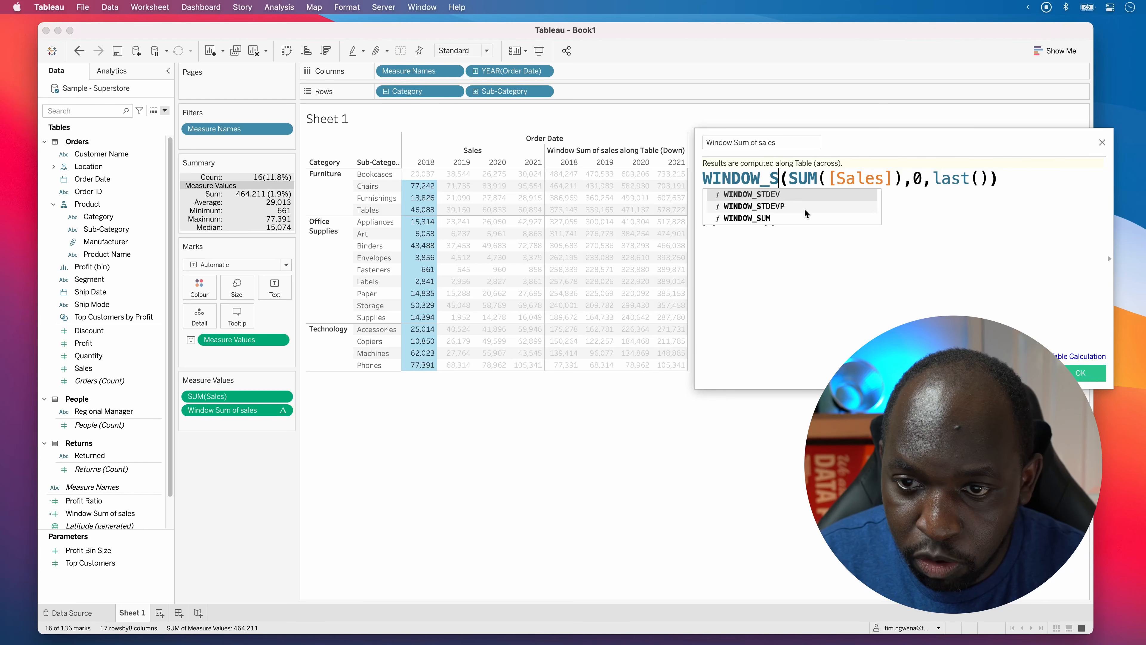
{"action": "type", "text": "avg"}
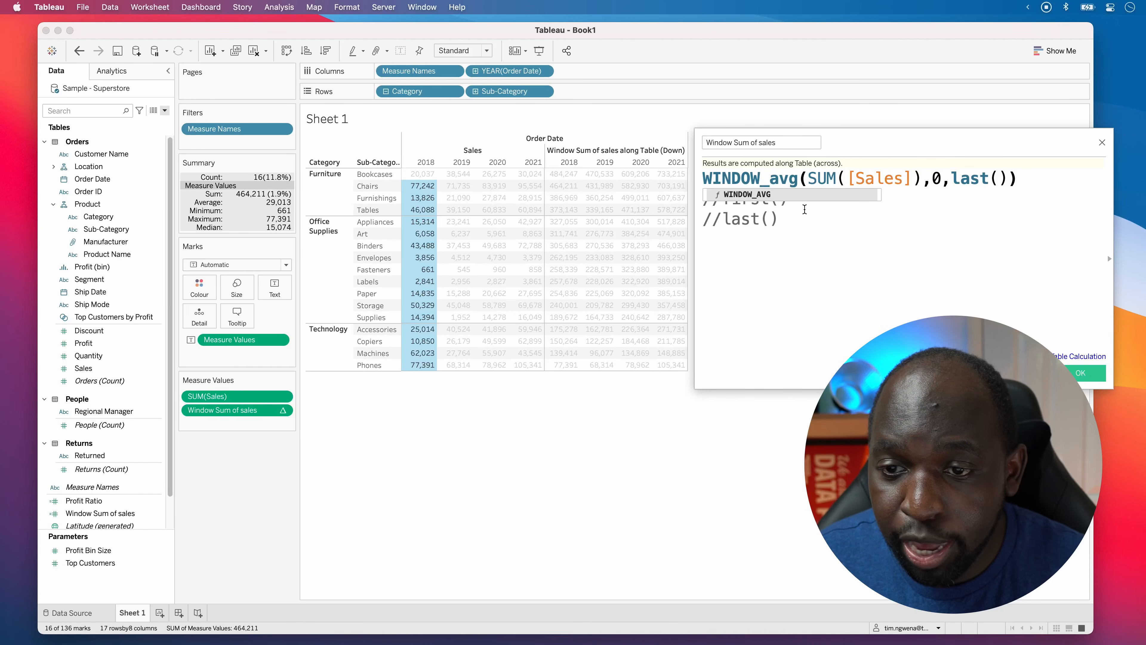
{"action": "key", "text": "BackSpace"}
{"action": "key", "text": "BackSpace"}
{"action": "key", "text": "BackSpace"}
{"action": "key", "text": "shift"}
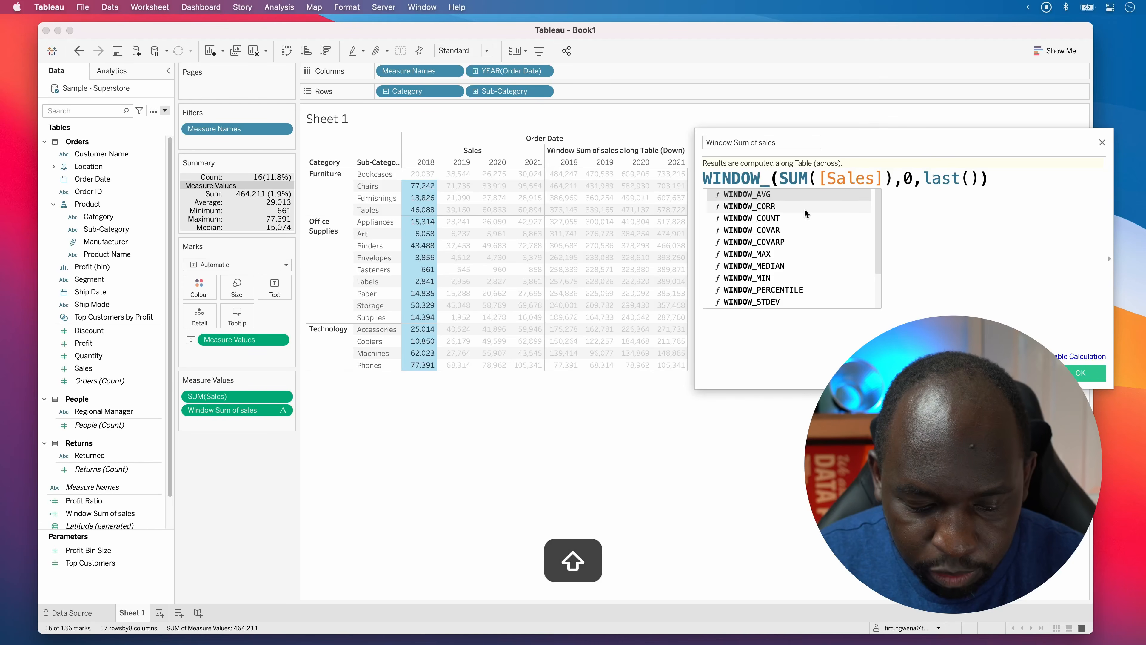
{"action": "type", "text": "AVG"}
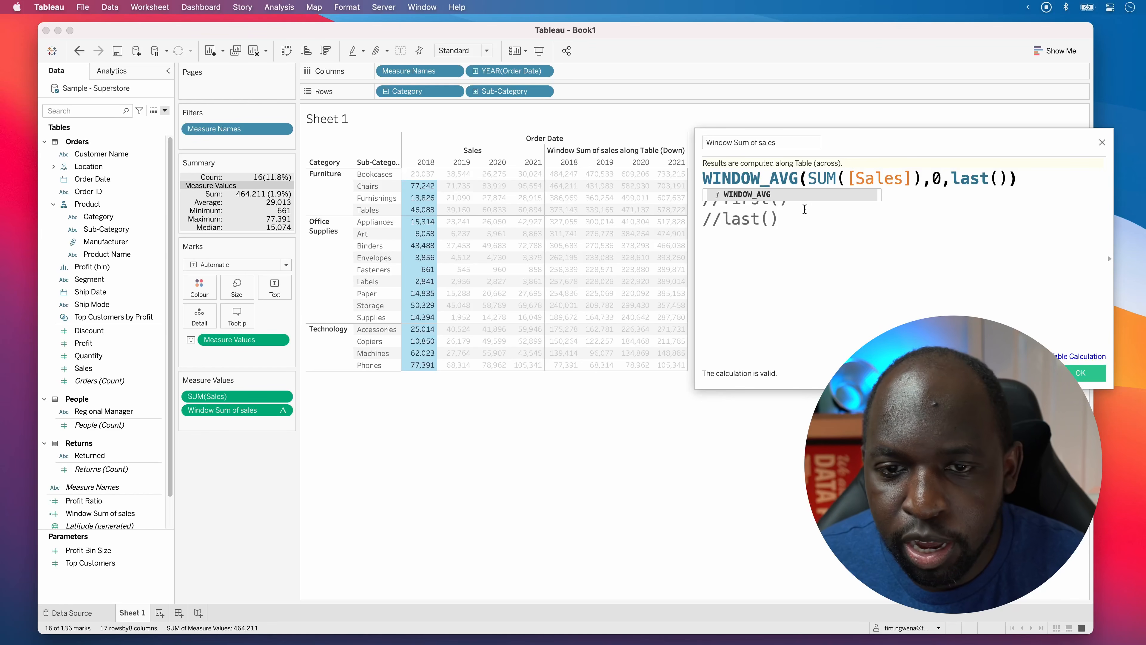
{"action": "left_click", "coordinate": [1023, 373]}
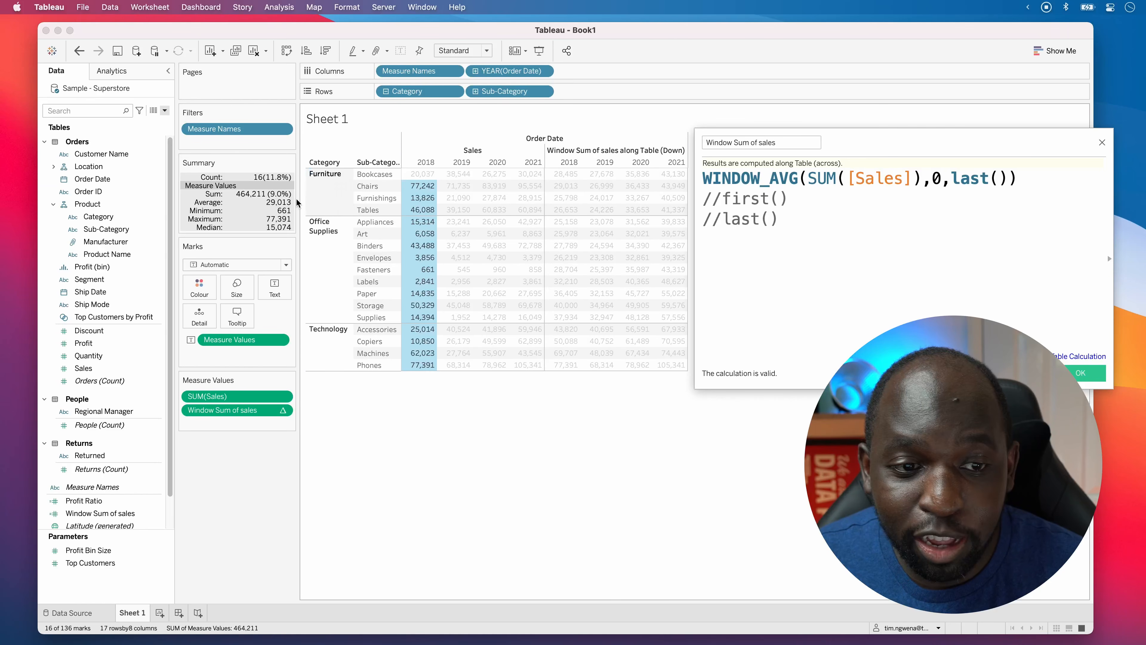
Temporarily draw an orange arrow from the Summary average to the 2018 Chairs window average
{"action": "key", "text": "ctrl"}
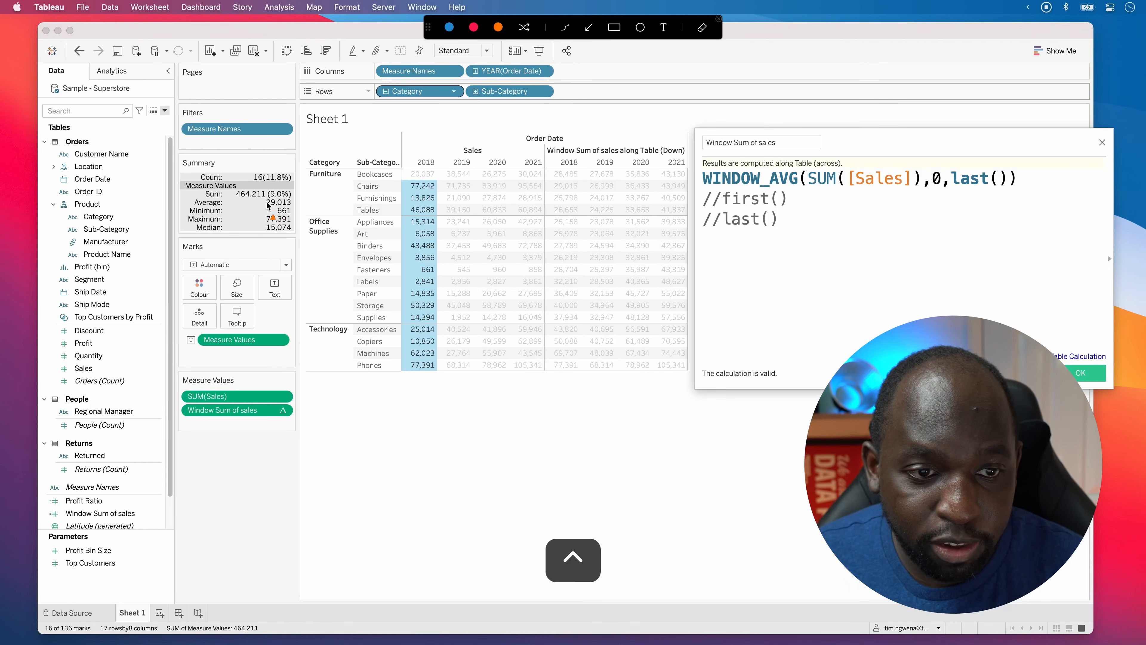
{"action": "left_click_drag", "start_coordinate": [296, 202], "coordinate": [555, 188]}
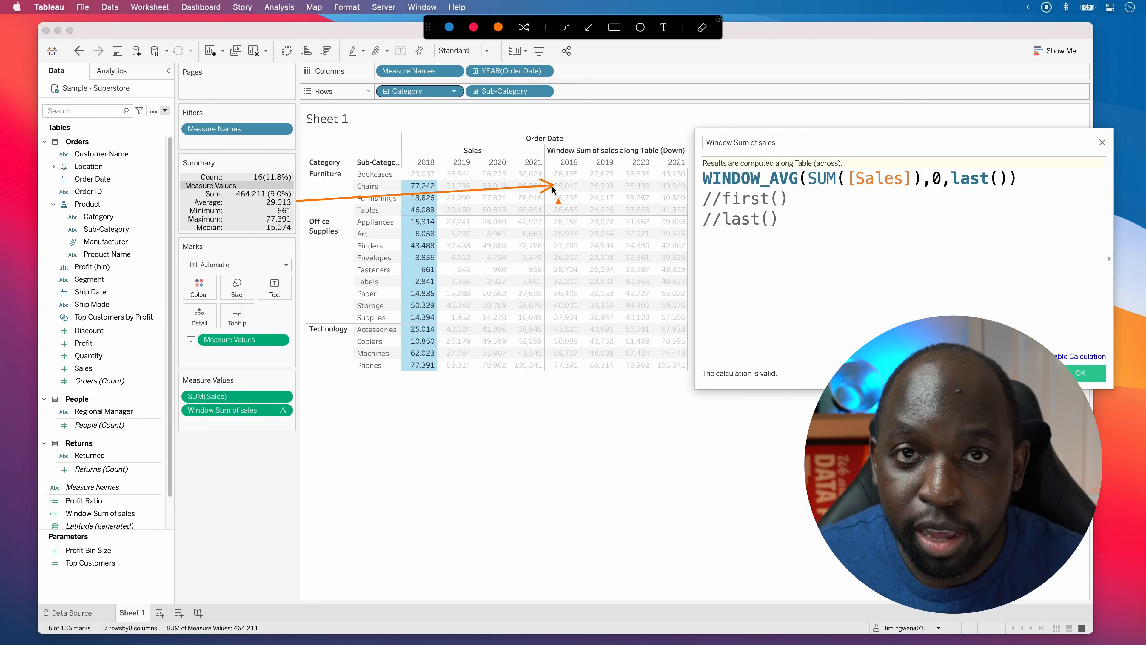
{"action": "key", "text": "ctrl"}
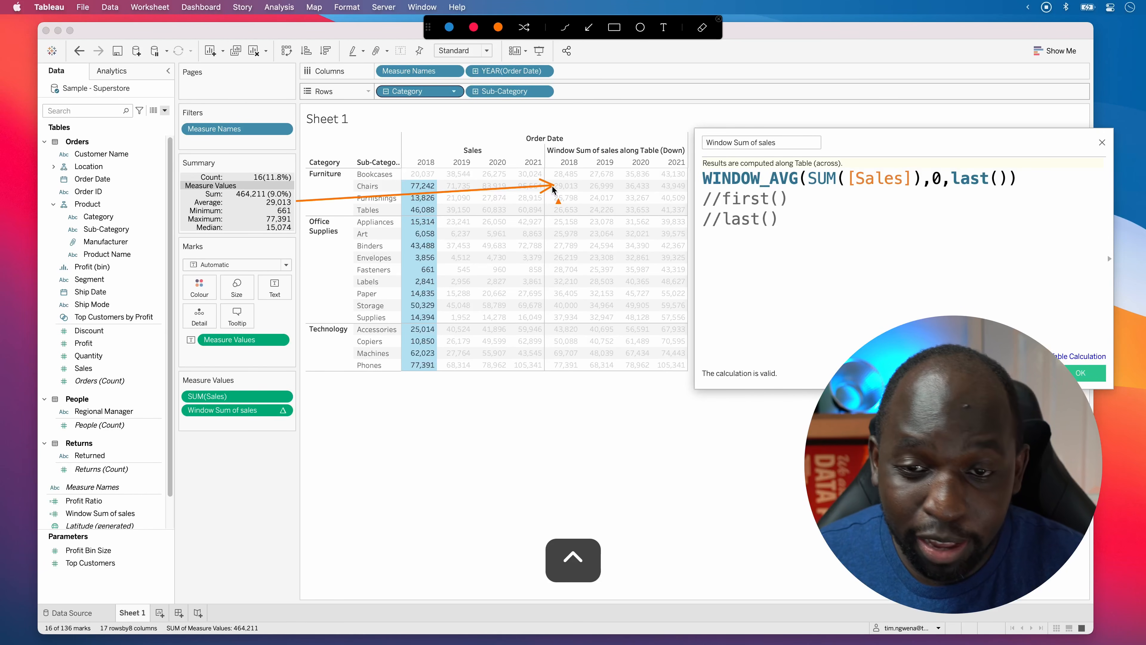
Temporarily outline the 0,last() offset arguments in the formula with an orange rectangle
{"action": "key", "text": "ctrl"}
{"action": "left_click", "coordinate": [615, 30]}
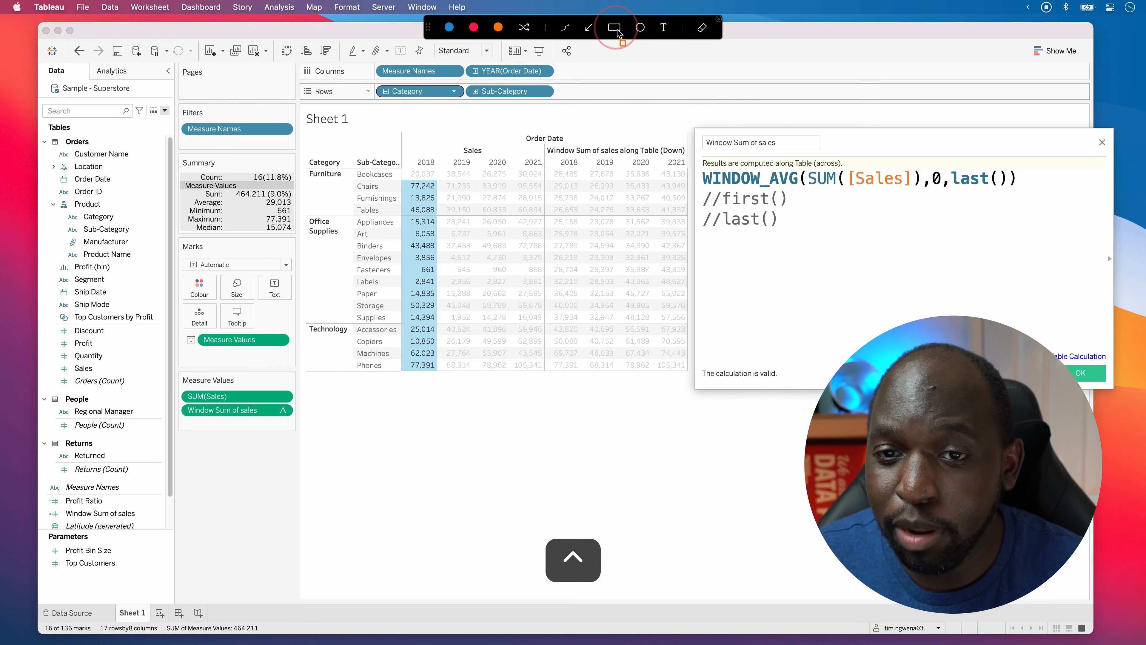
{"action": "left_click_drag", "start_coordinate": [922, 162], "coordinate": [1006, 198]}
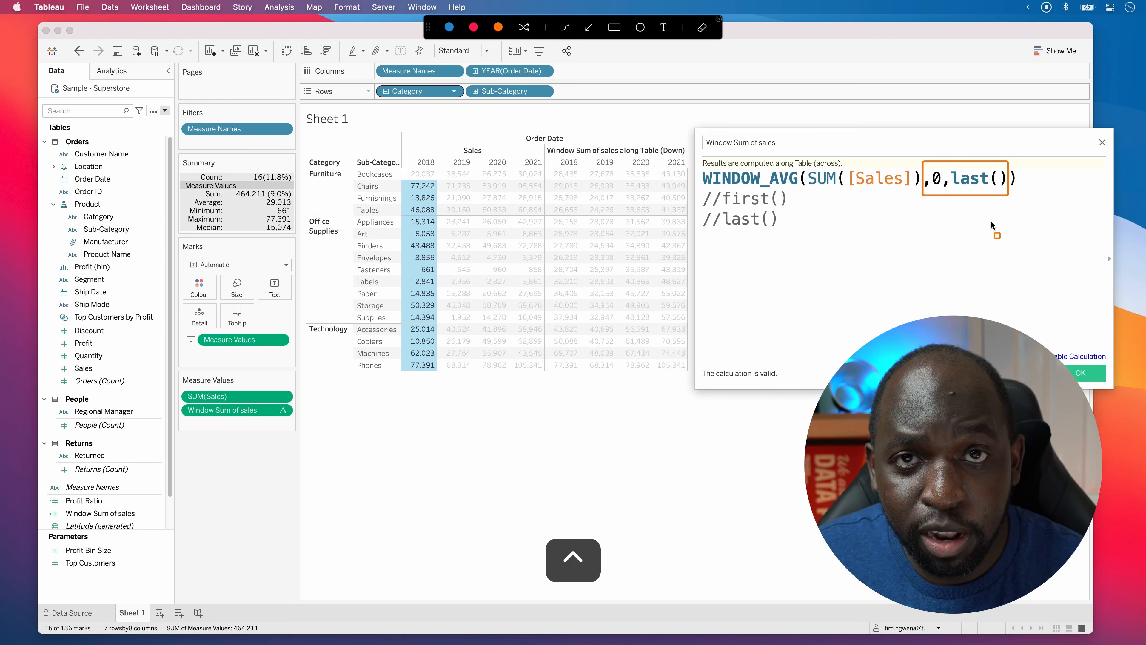
{"action": "key", "text": "ctrl"}
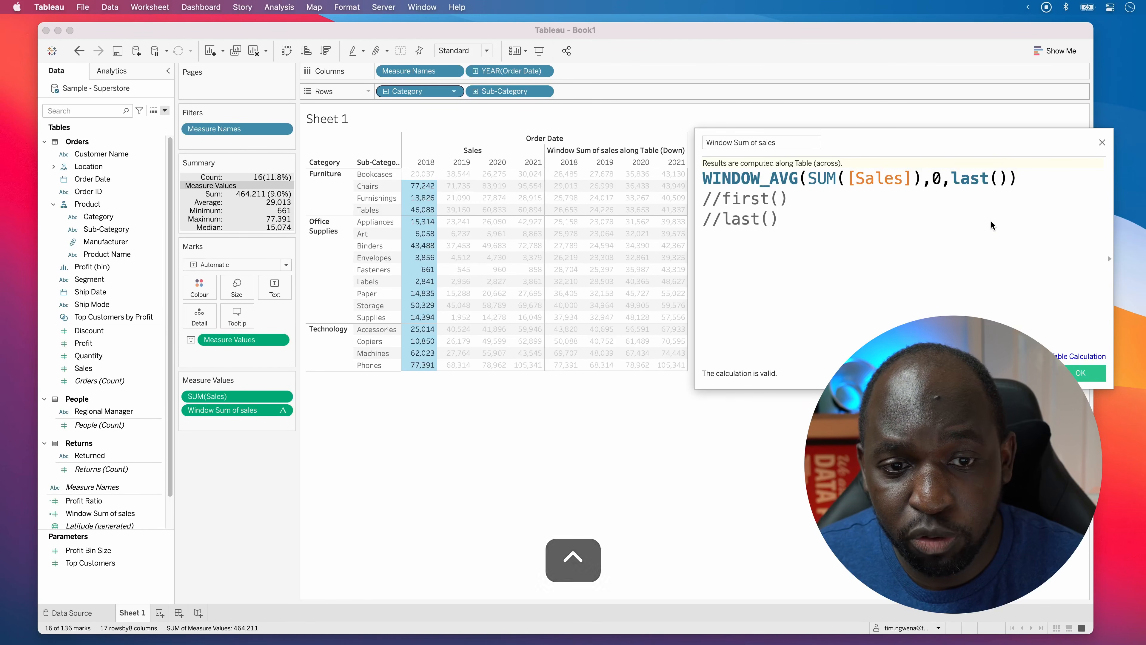
Set the WINDOW_AVG start offset to first() and the end offset to 0
{"action": "left_click", "coordinate": [427, 191]}
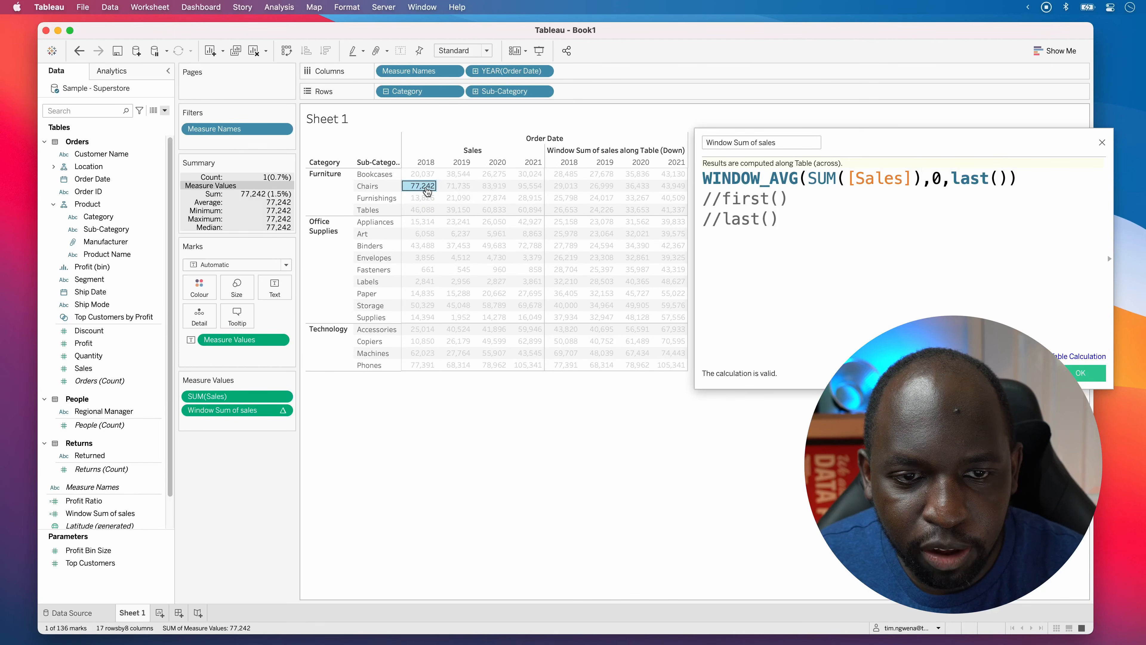
{"action": "left_click", "coordinate": [943, 178]}
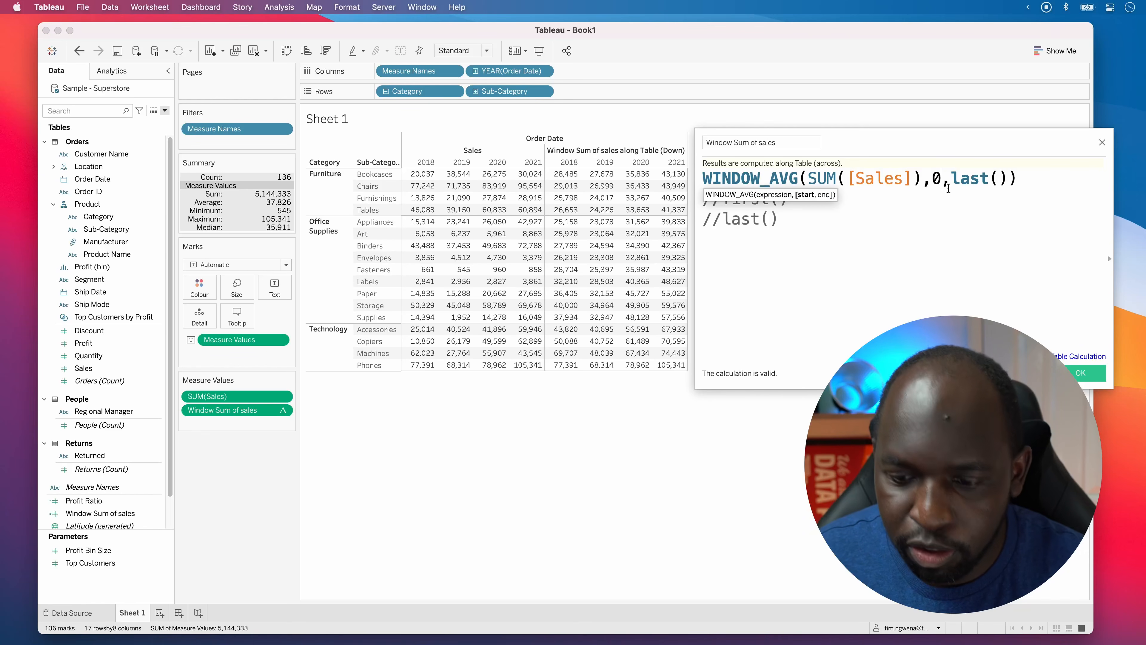
{"action": "key", "text": "BackSpace"}
{"action": "type", "text": "fi"}
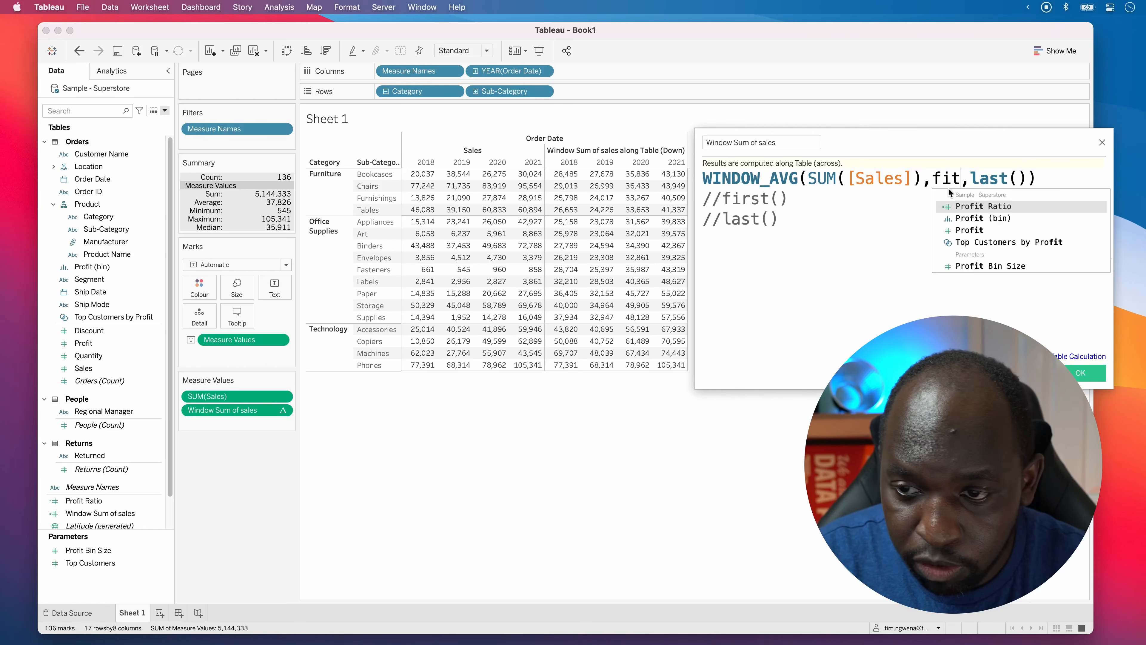
{"action": "type", "text": "srt()"}
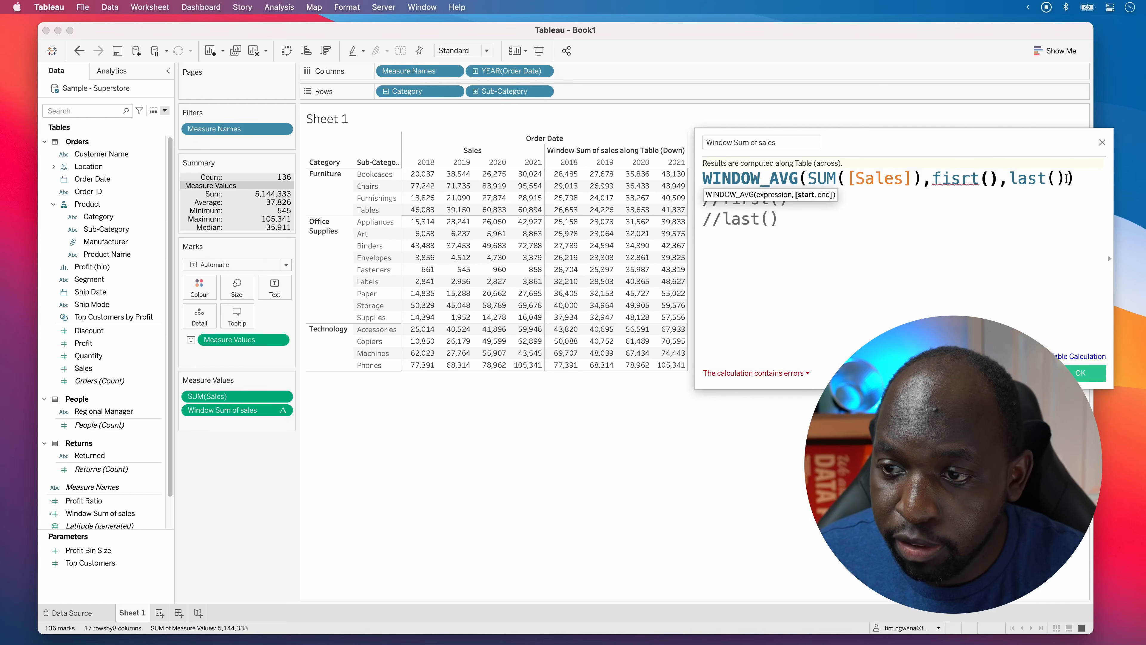
{"action": "left_click", "coordinate": [1043, 179]}
{"action": "left_click_drag", "start_coordinate": [1066, 178], "coordinate": [1008, 179]}
{"action": "key", "text": "BackSpace"}
{"action": "type", "text": "0"}
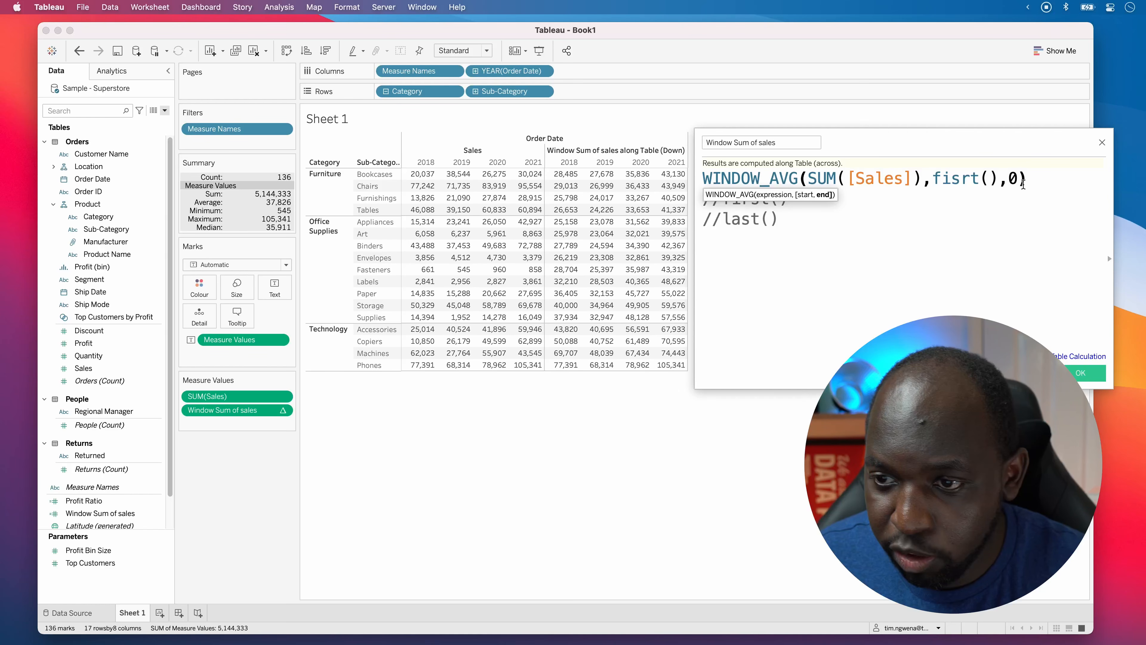
{"action": "left_click", "coordinate": [964, 182]}
{"action": "key", "text": "BackSpace"}
{"action": "key", "text": "Right"}
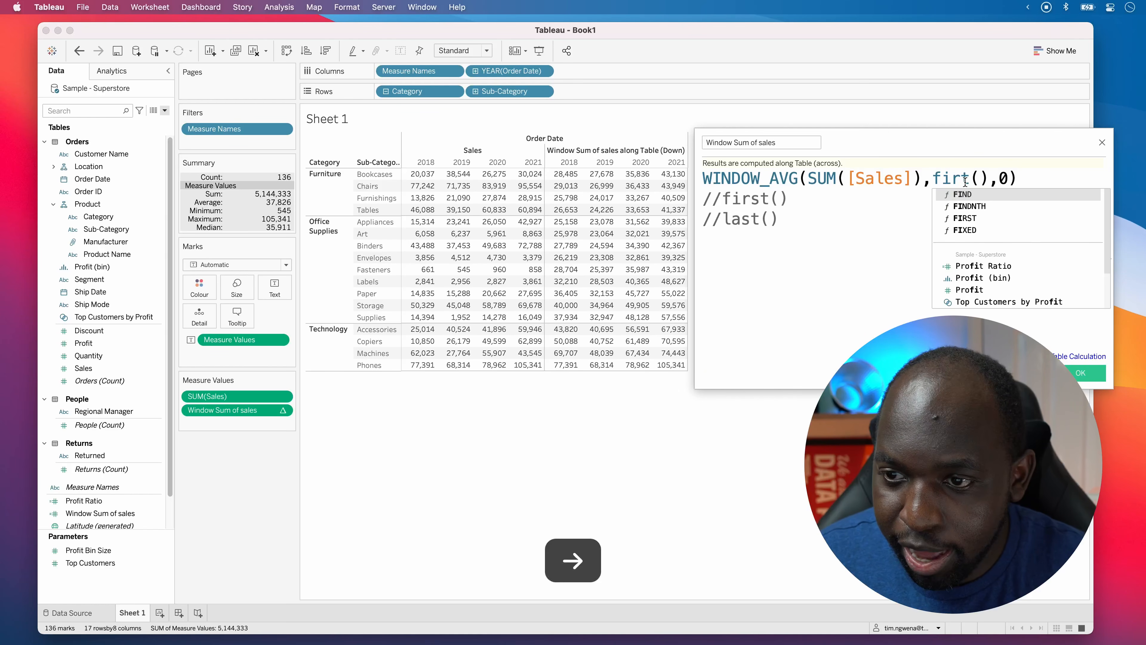
{"action": "type", "text": "s"}
{"action": "left_click", "coordinate": [951, 267]}
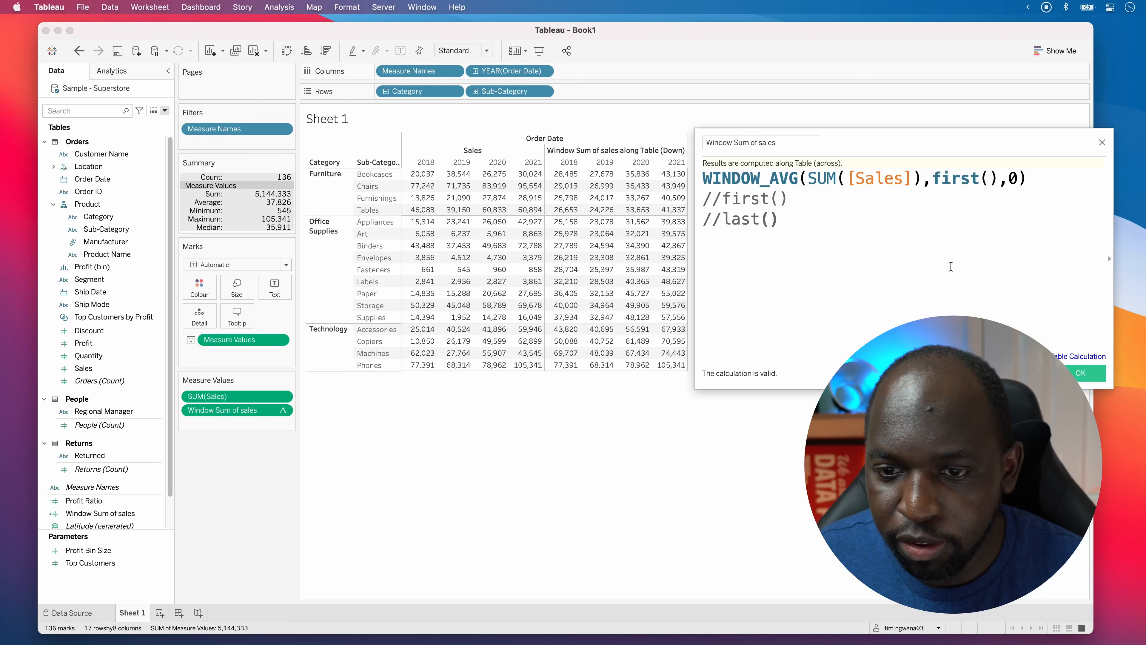
Temporarily outline the calculation's validity status in orange, and apply the edited formula to the crosstab
{"action": "key", "text": "ctrl"}
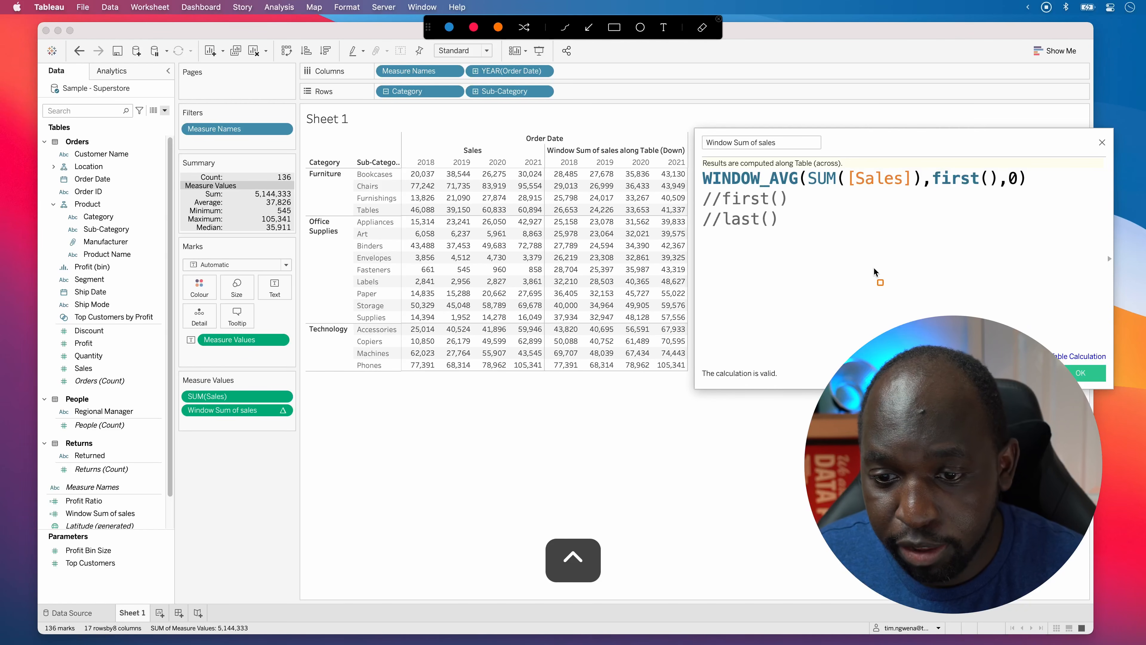
{"action": "left_click_drag", "start_coordinate": [706, 371], "coordinate": [785, 380]}
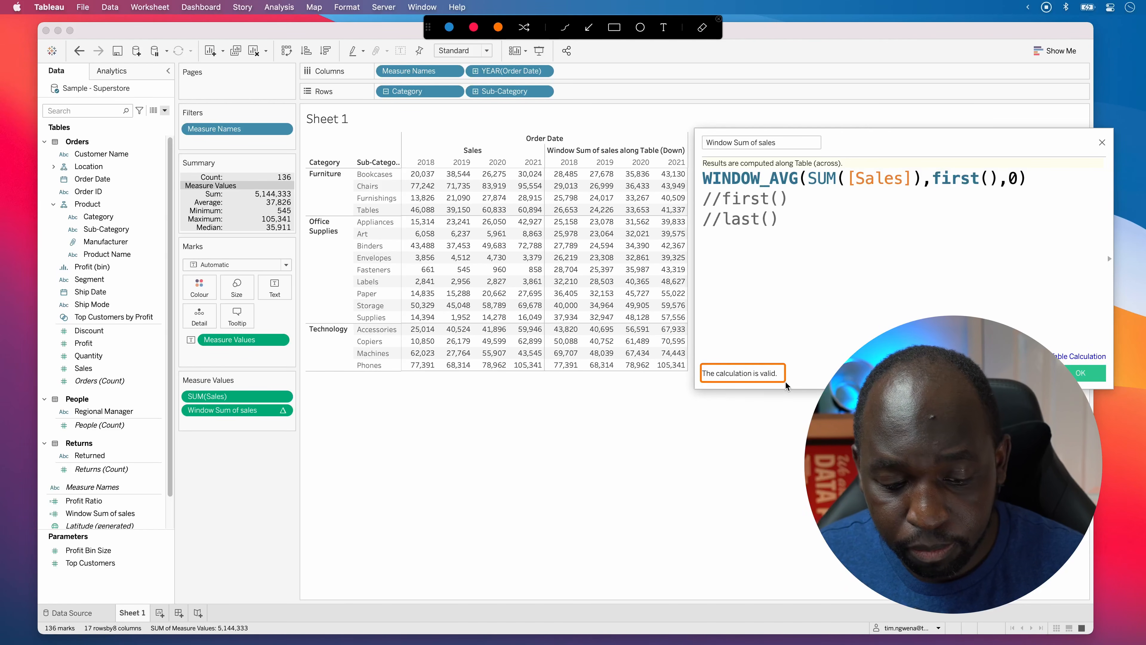
{"action": "key", "text": "ctrl"}
{"action": "left_click", "coordinate": [1024, 373]}
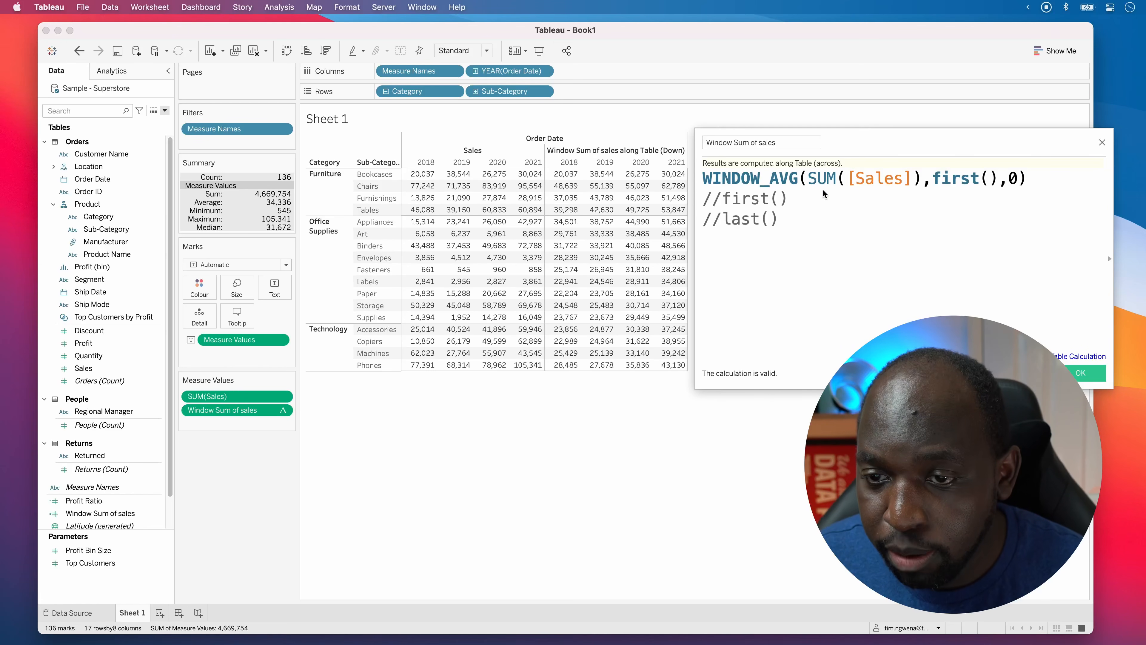
Replace WINDOW_AVG with WINDOW_sum, keeping the first(),0 offsets, and apply the calculation
{"action": "left_click", "coordinate": [795, 179]}
{"action": "key", "text": "BackSpace"}
{"action": "key", "text": "BackSpace"}
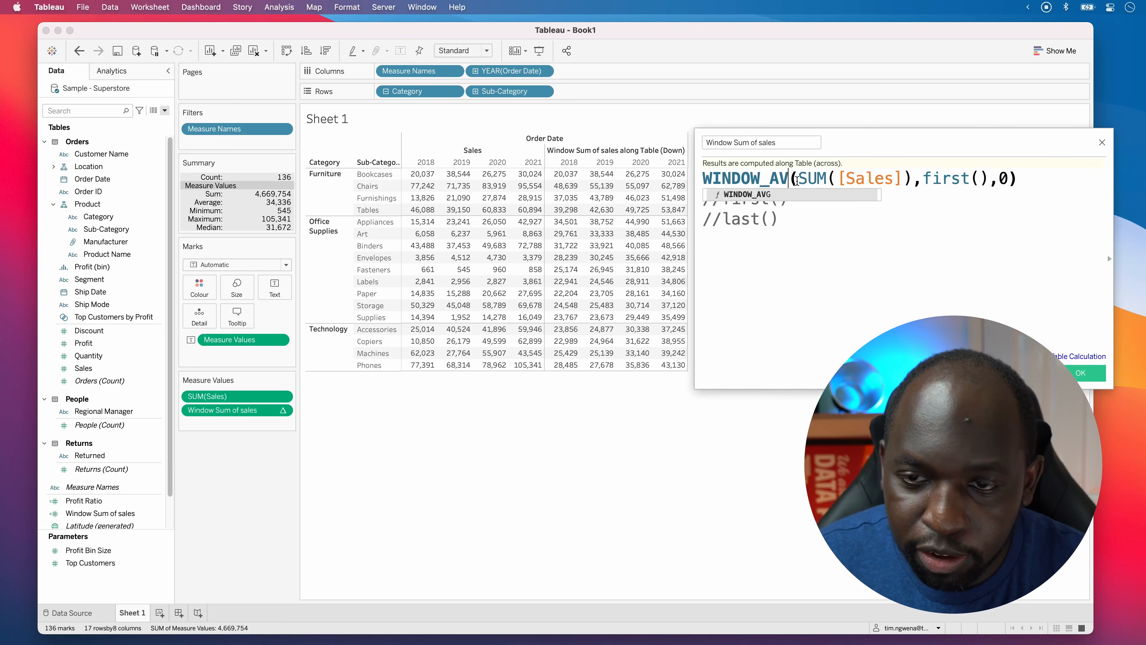
{"action": "key", "text": "BackSpace"}
{"action": "type", "text": "sum"}
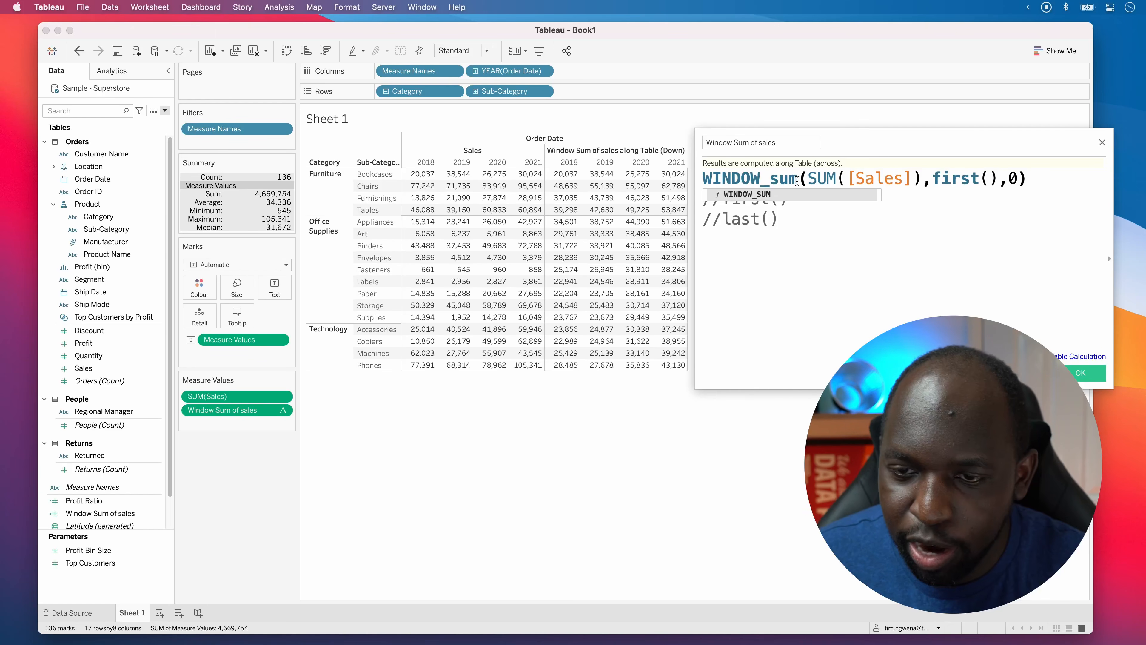
{"action": "left_click", "coordinate": [1025, 372]}
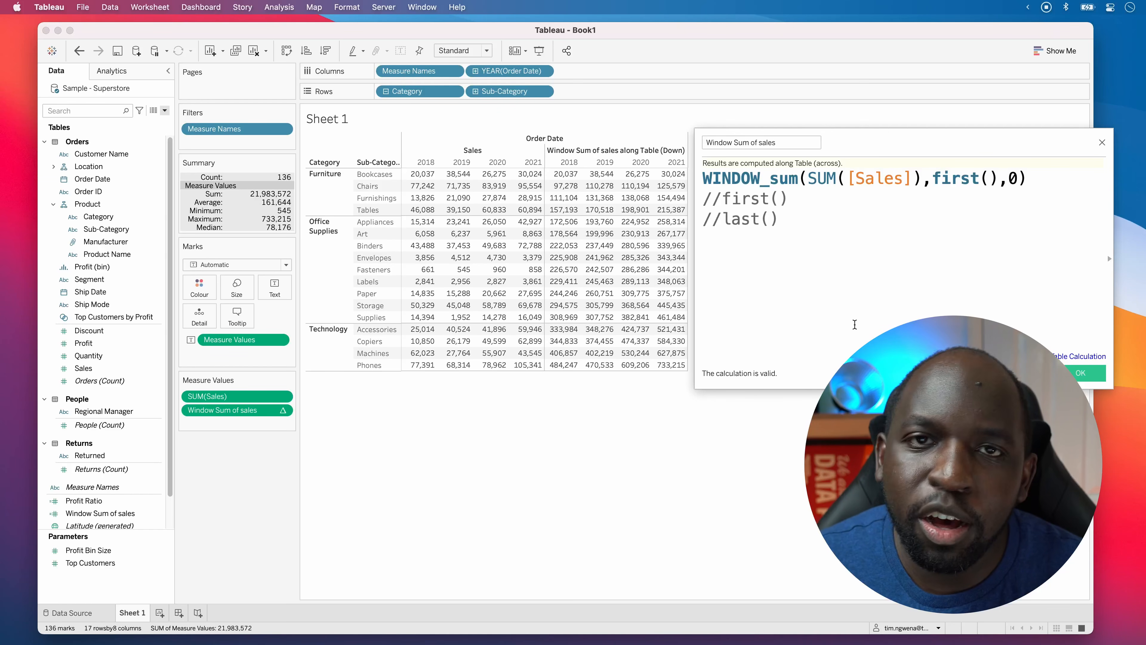
Temporarily outline the 2018 Sales values down to Phones in orange, starting successively from Bookcases, Chairs and Furnishings
{"action": "key", "text": "ctrl+a"}
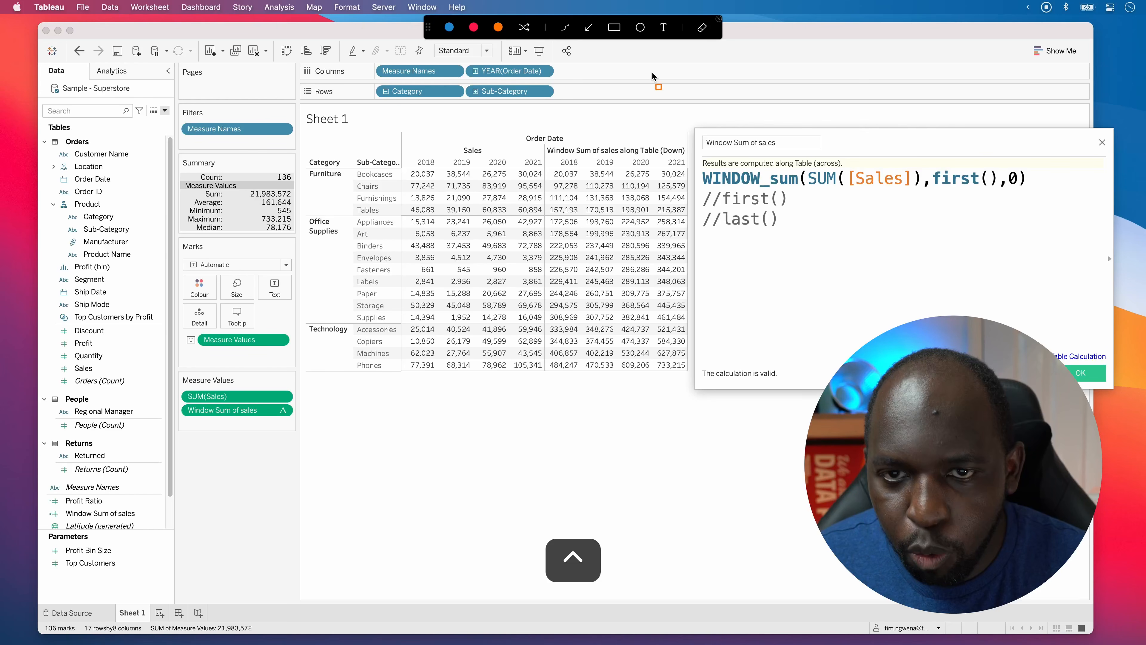
{"action": "left_click", "coordinate": [404, 172]}
{"action": "mouse_move", "coordinate": [405, 175]}
{"action": "left_mouse_down"}
{"action": "mouse_move", "coordinate": [440, 303]}
{"action": "mouse_move", "coordinate": [442, 371]}
{"action": "left_mouse_up"}
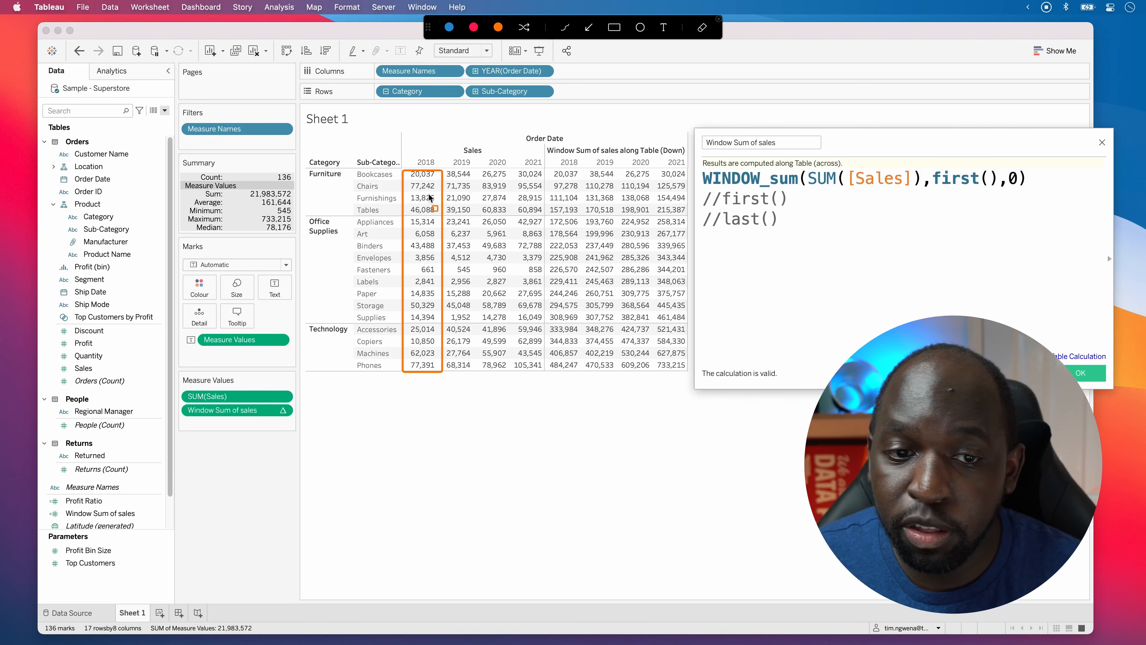
{"action": "mouse_move", "coordinate": [403, 173]}
{"action": "left_mouse_down"}
{"action": "mouse_move", "coordinate": [442, 248]}
{"action": "mouse_move", "coordinate": [440, 370]}
{"action": "left_mouse_up"}
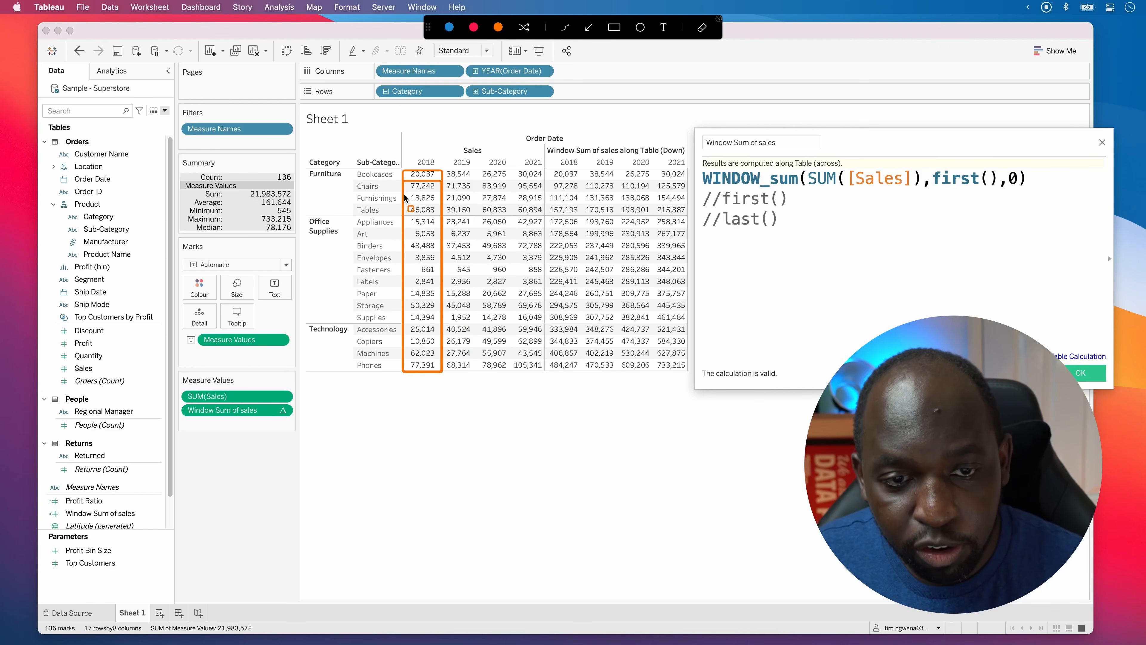
{"action": "left_click_drag", "start_coordinate": [403, 194], "coordinate": [441, 372]}
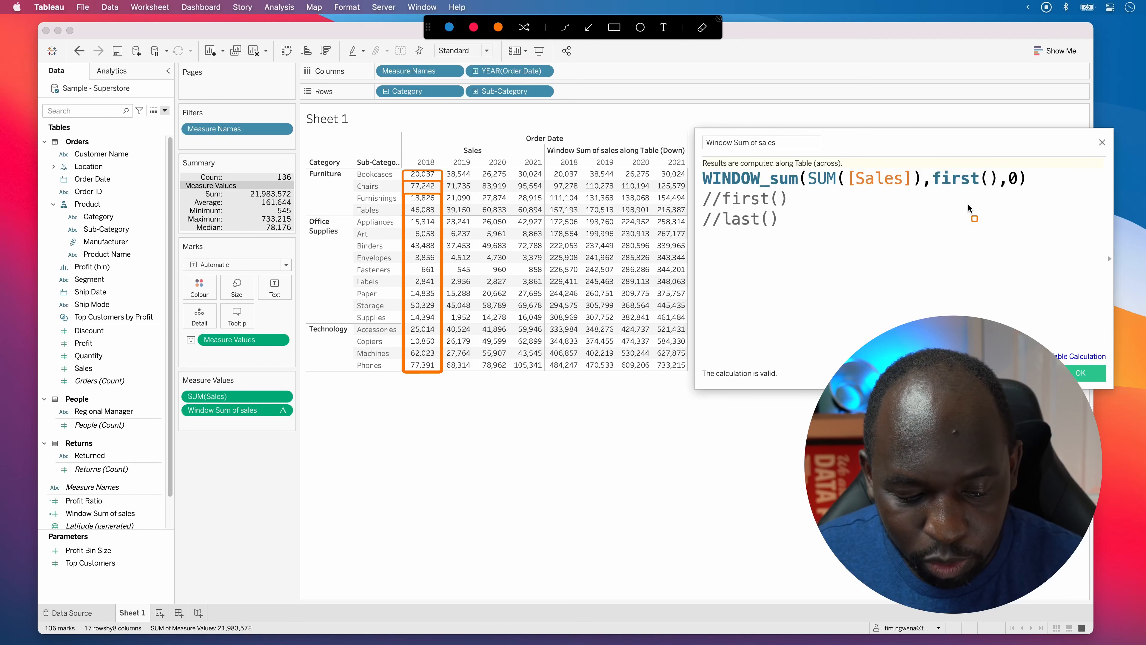
{"action": "key", "text": "ctrl+a"}
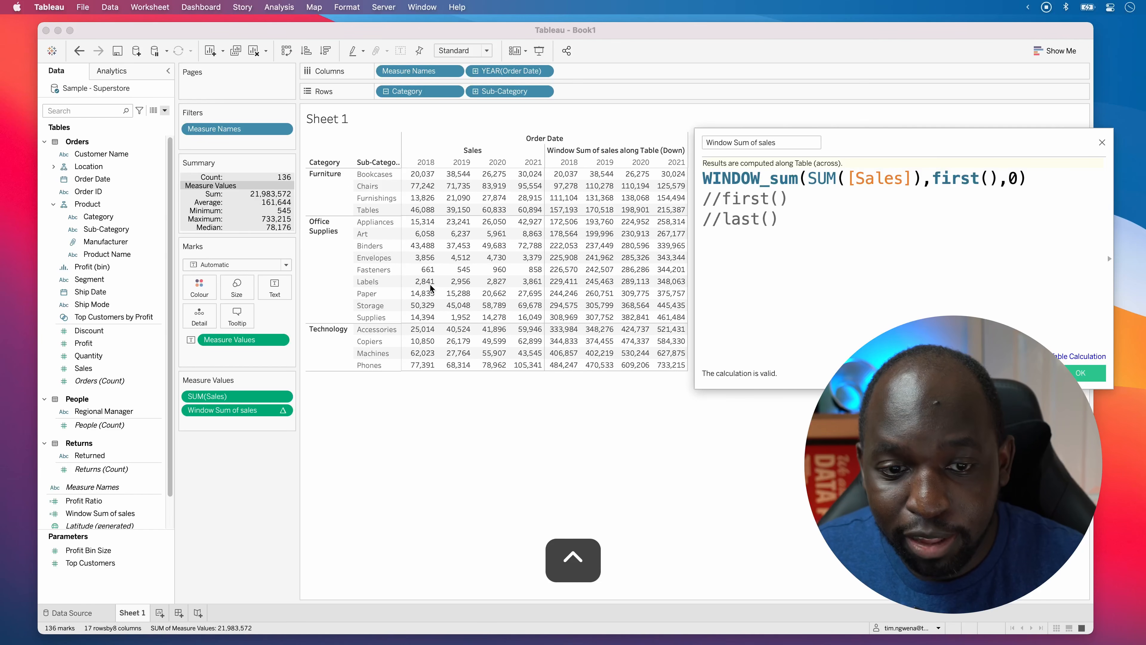
Temporarily outline the 2018 Sales values from Phones up to Bookcases and again up to Chairs in orange
{"action": "key", "text": "ctrl+a"}
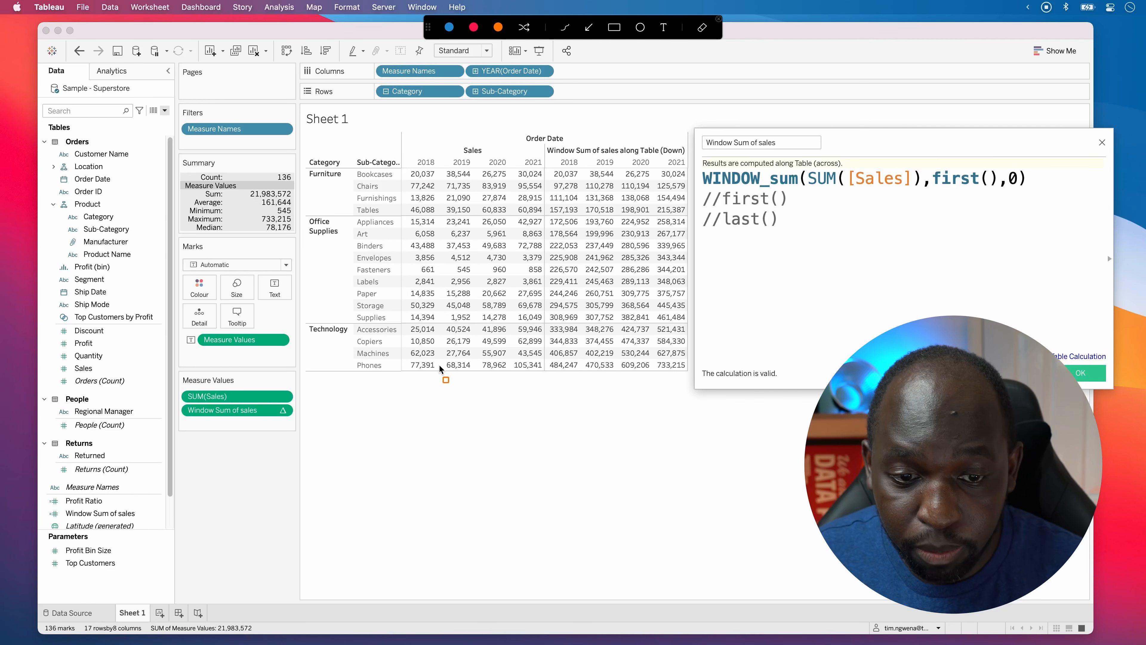
{"action": "mouse_move", "coordinate": [436, 368]}
{"action": "left_mouse_down"}
{"action": "mouse_move", "coordinate": [401, 218]}
{"action": "mouse_move", "coordinate": [403, 168]}
{"action": "left_mouse_up"}
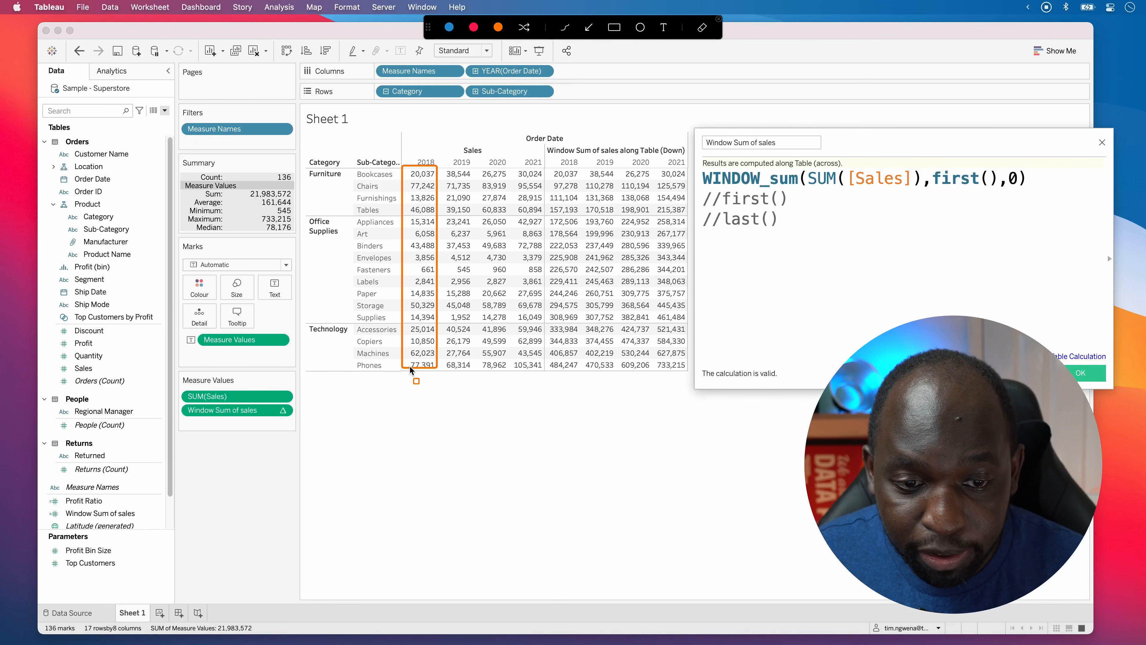
{"action": "mouse_move", "coordinate": [405, 364]}
{"action": "left_mouse_down"}
{"action": "mouse_move", "coordinate": [438, 158]}
{"action": "mouse_move", "coordinate": [437, 183]}
{"action": "left_mouse_up"}
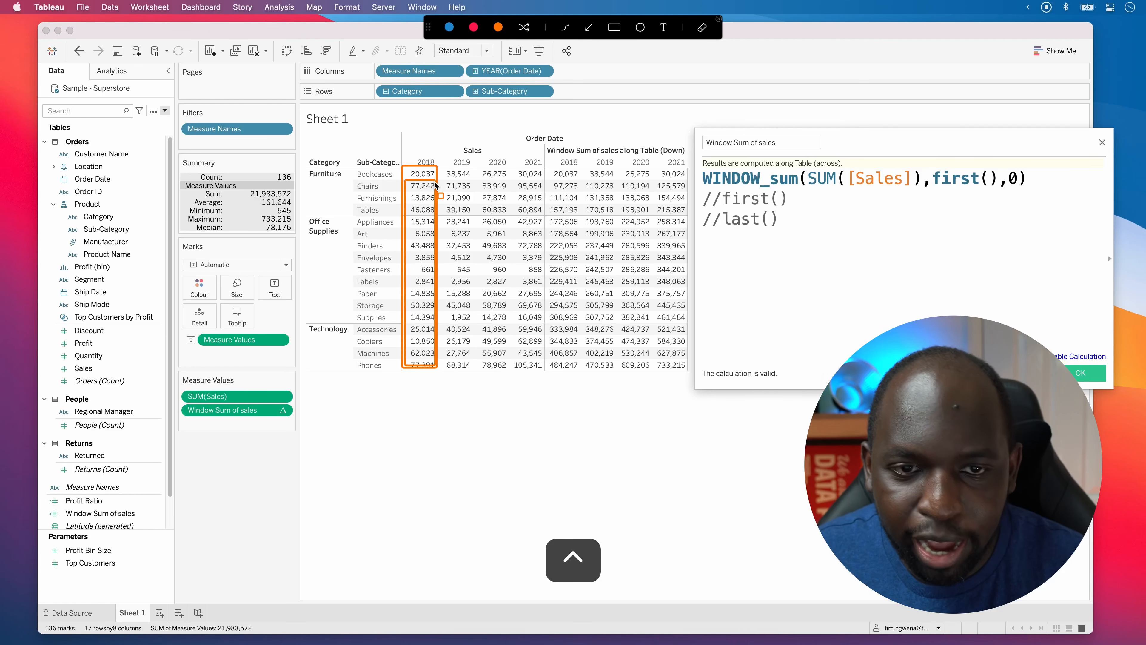
{"action": "key", "text": "ctrl+a"}
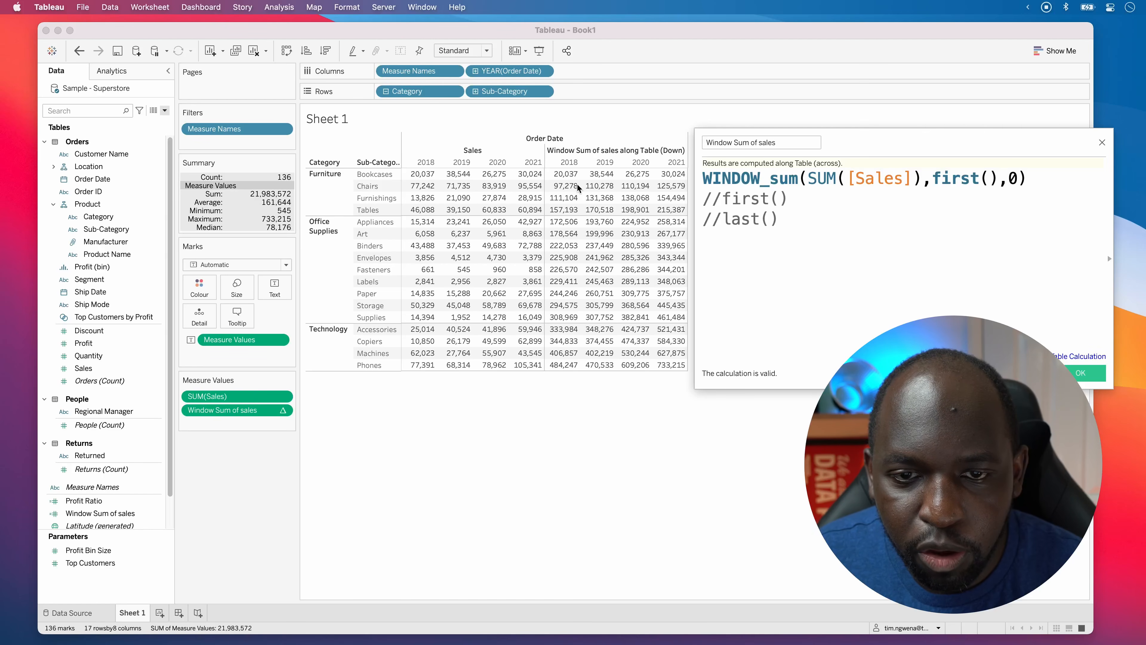
Select the 2018 Sales values of Bookcases and Chairs and temporarily draw an orange line from their summary sum toward Chairs' 2018 window sum
{"action": "left_click", "coordinate": [565, 173]}
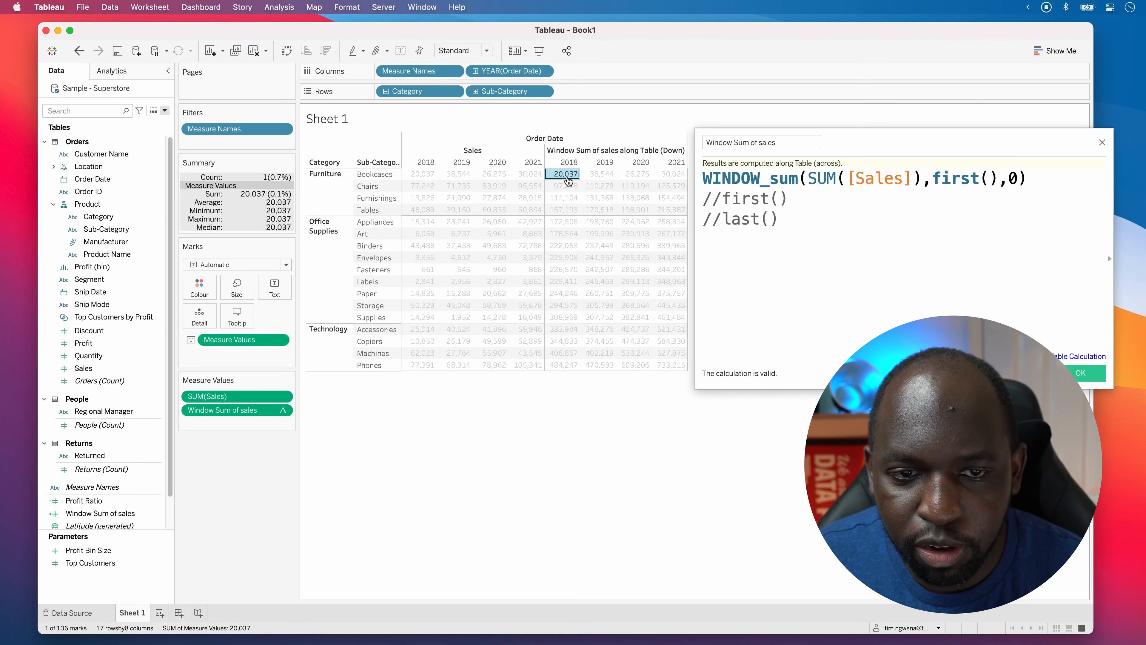
{"action": "left_click", "coordinate": [427, 181]}
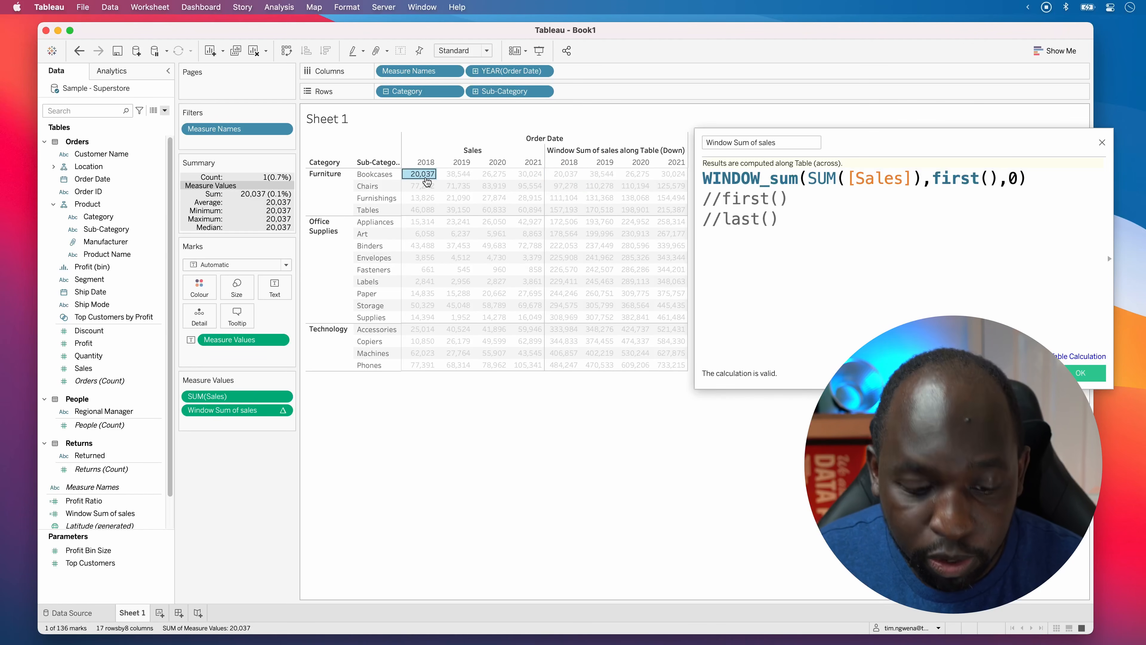
{"action": "left_click", "coordinate": [422, 186], "text": "super"}
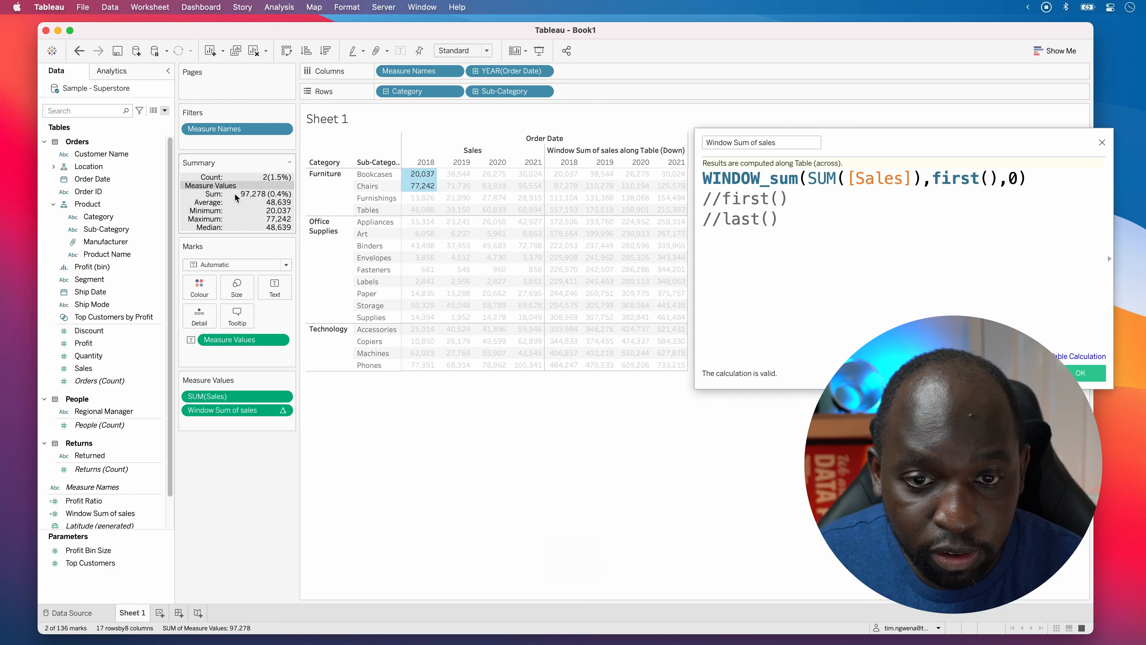
{"action": "key", "text": "ctrl+a"}
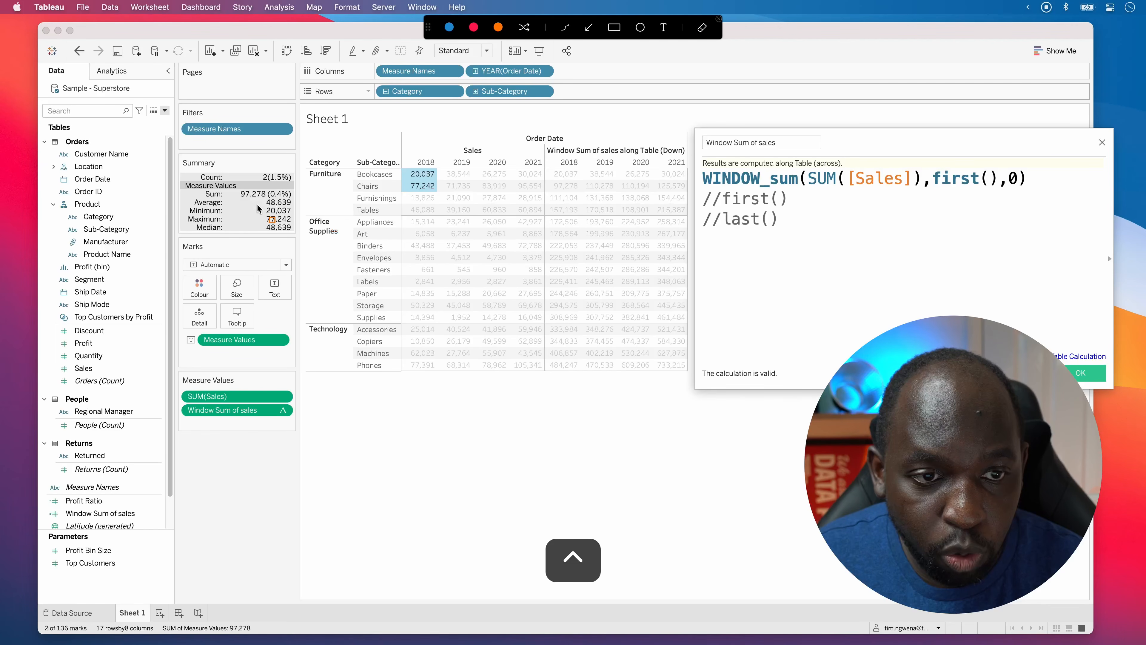
{"action": "left_click_drag", "start_coordinate": [261, 197], "coordinate": [543, 193]}
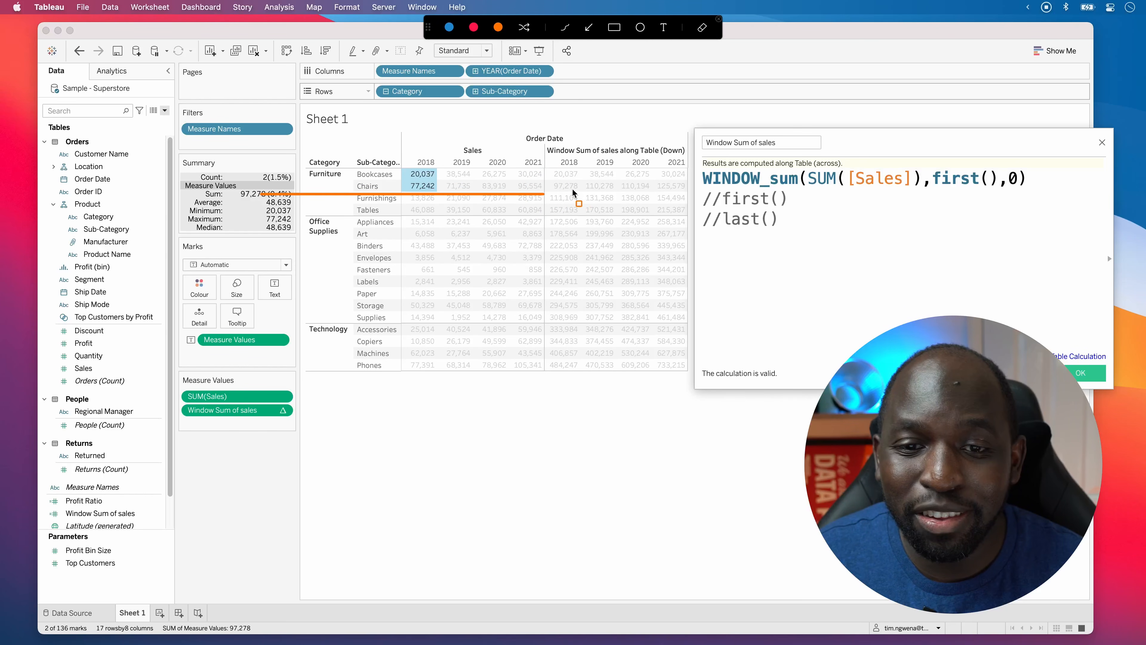
{"action": "key", "text": "ctrl+a"}
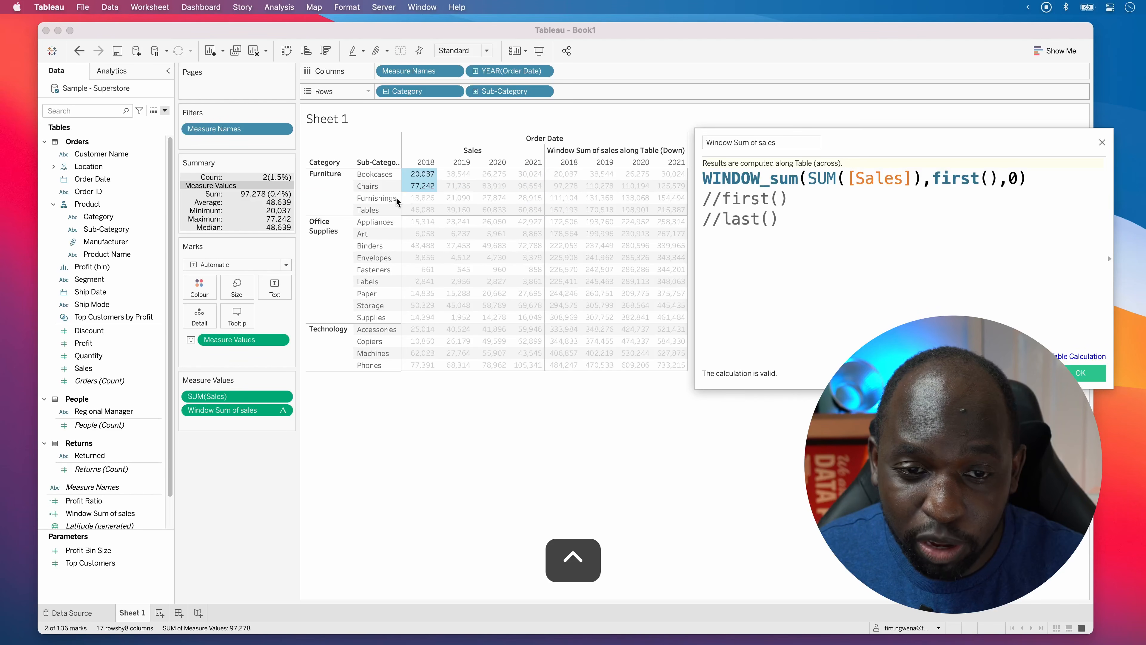
{"action": "left_click", "coordinate": [572, 187]}
{"action": "left_click", "coordinate": [571, 187]}
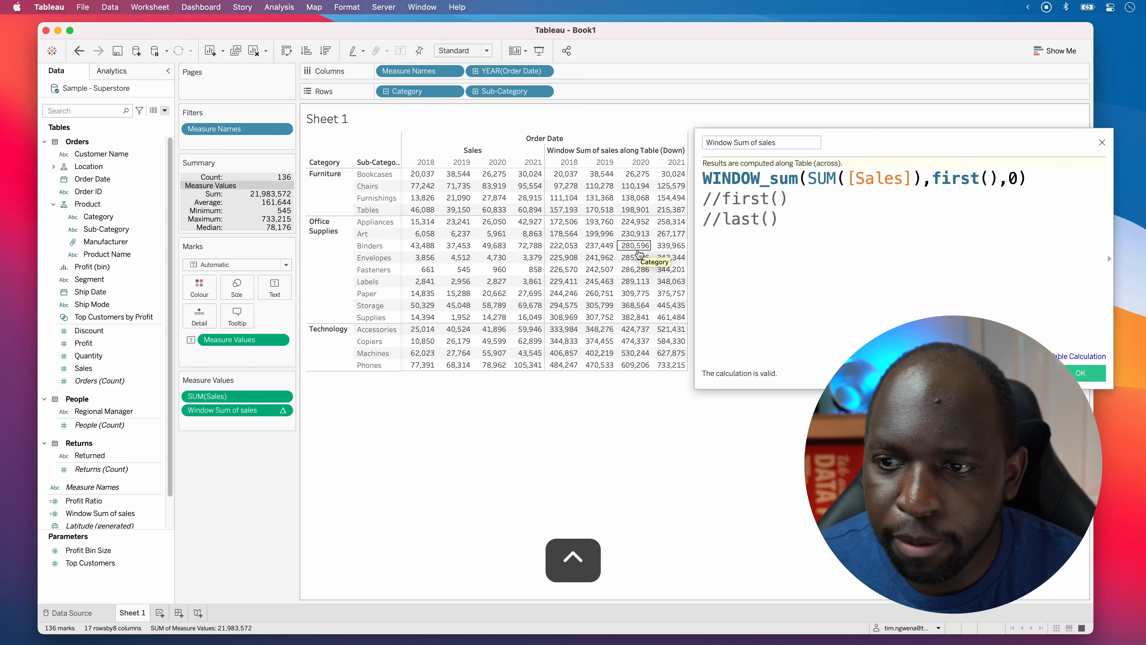
Replace the first() start offset in the WINDOW_sum formula with 0, giving offsets 0,0, and apply the calculation
{"action": "left_click", "coordinate": [750, 231]}
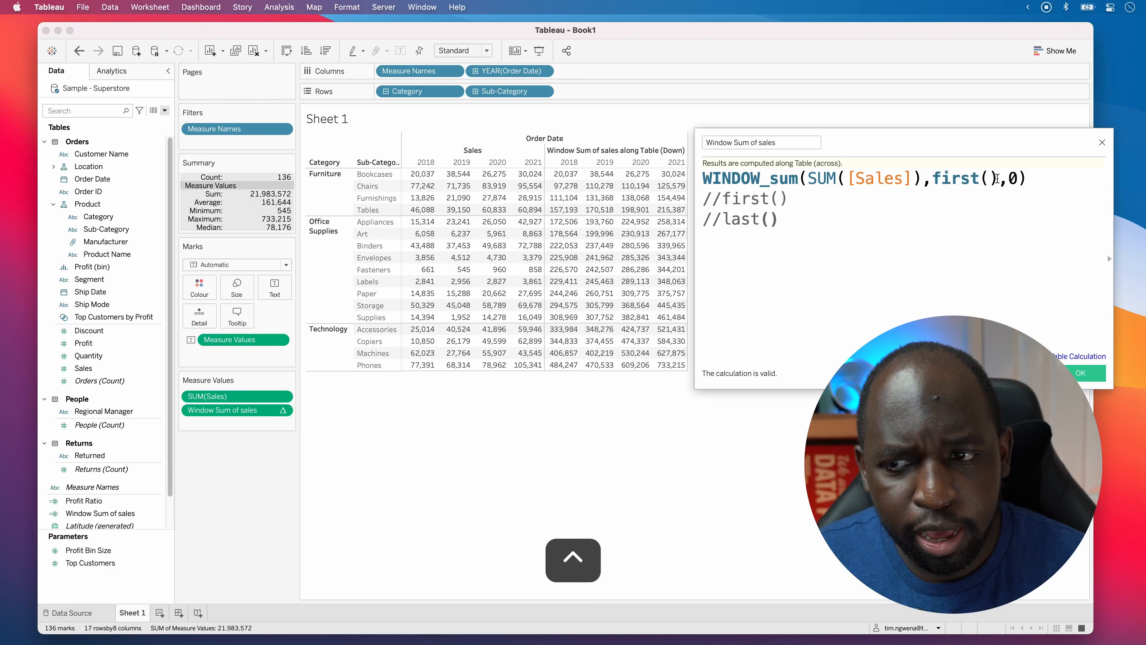
{"action": "left_click_drag", "start_coordinate": [996, 178], "coordinate": [932, 180]}
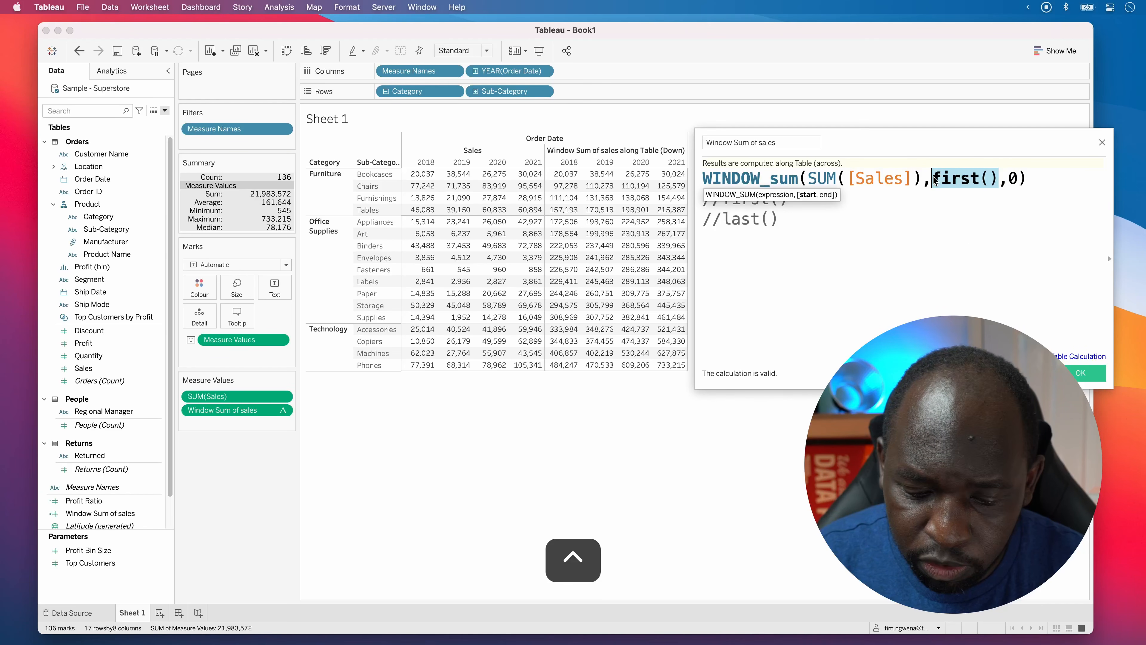
{"action": "type", "text": "0"}
{"action": "left_click", "coordinate": [936, 253]}
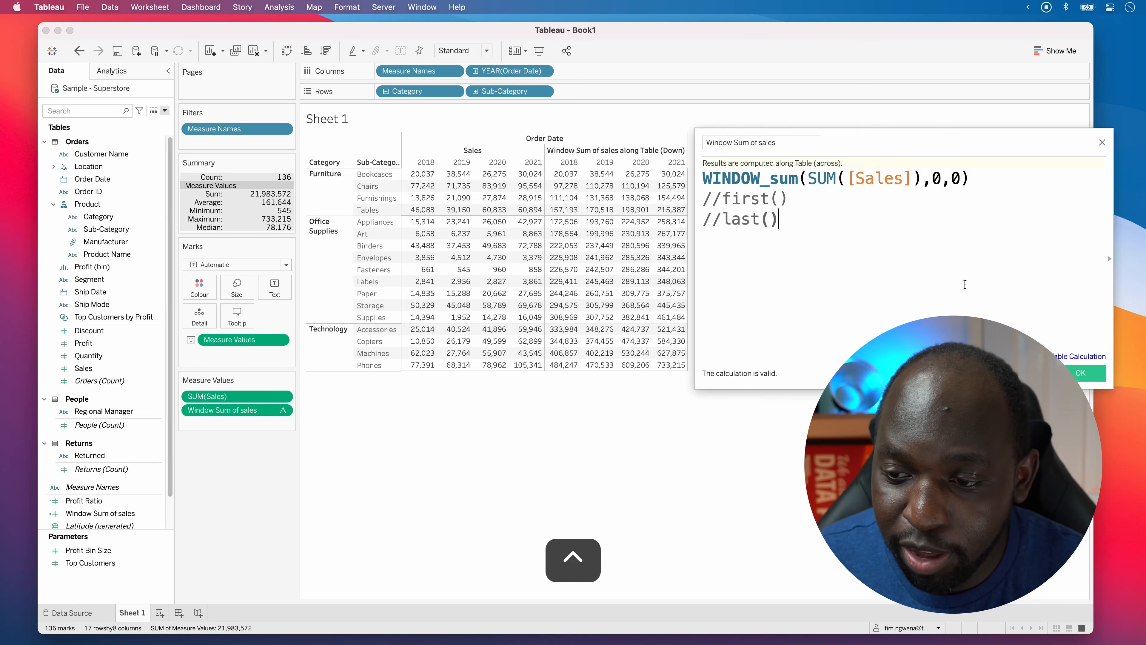
{"action": "left_click", "coordinate": [1024, 373]}
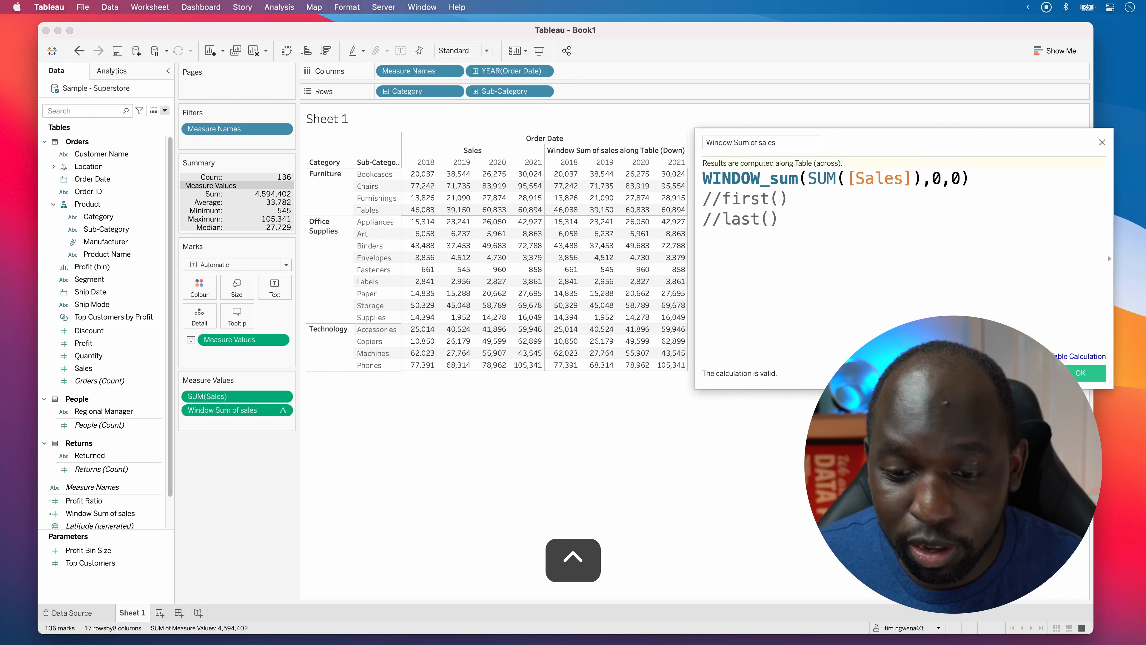
Temporarily outline the 2018 window sum values of Bookcases and Chairs in orange
{"action": "key", "text": "ctrl+a"}
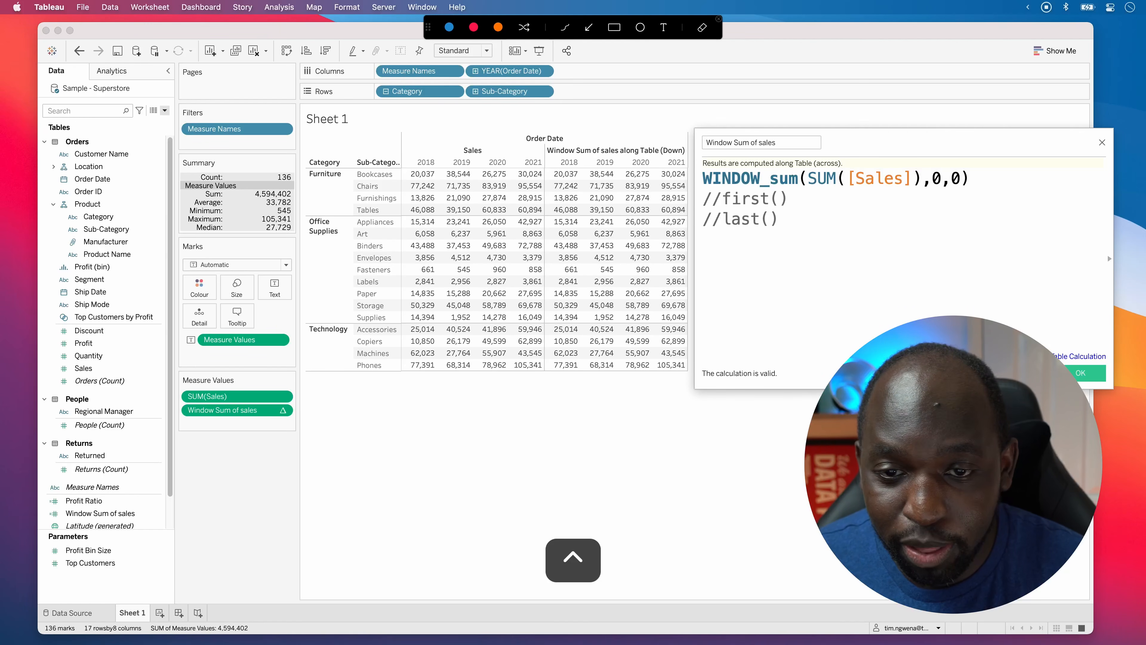
{"action": "left_click", "coordinate": [614, 29]}
{"action": "mouse_move", "coordinate": [549, 169]}
{"action": "left_mouse_down"}
{"action": "mouse_move", "coordinate": [581, 181]}
{"action": "mouse_move", "coordinate": [555, 185]}
{"action": "mouse_move", "coordinate": [581, 191]}
{"action": "left_mouse_up"}
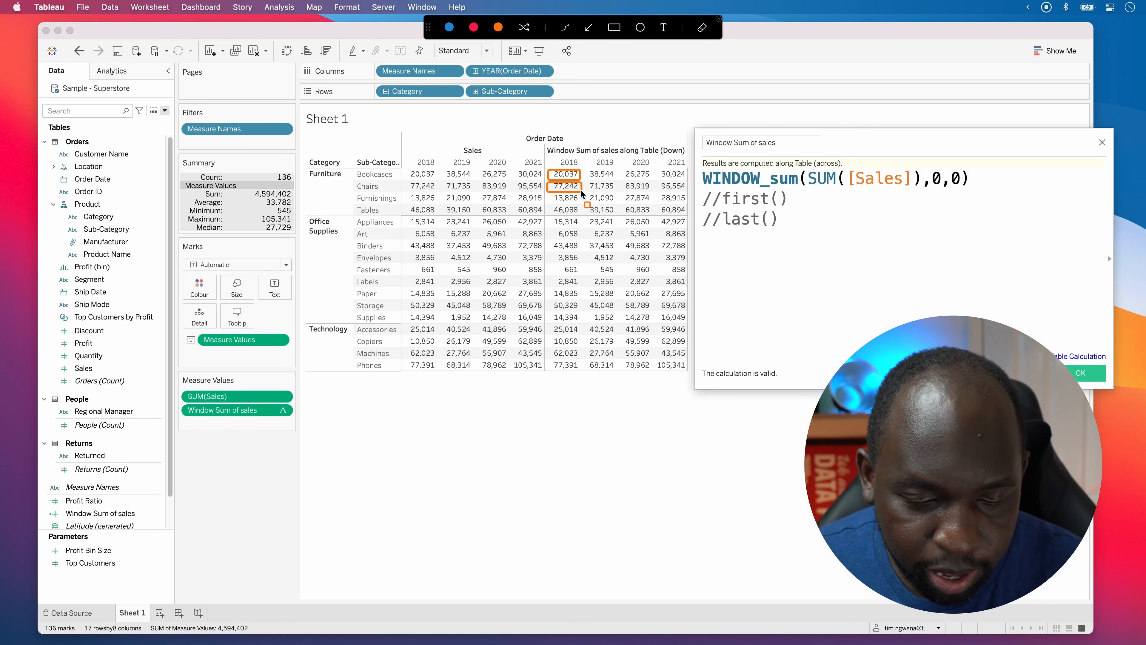
{"action": "key", "text": "ctrl"}
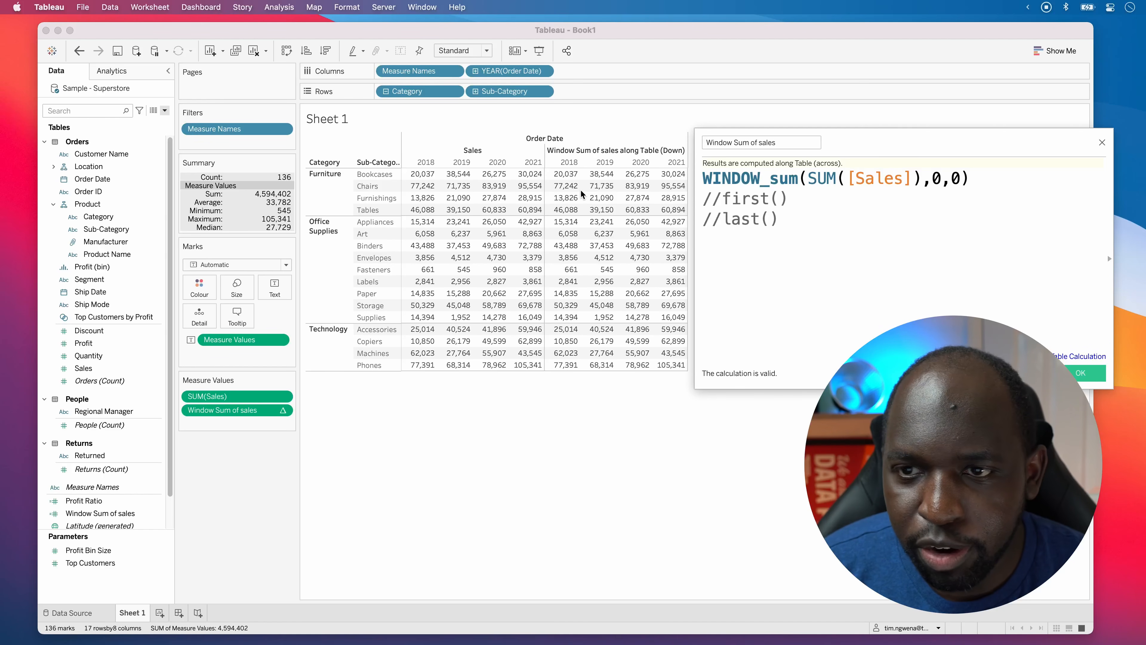
Set the end offset of the WINDOW_sum formula to 1 and apply the calculation
{"action": "left_click", "coordinate": [960, 181]}
{"action": "key", "text": "BackSpace"}
{"action": "type", "text": "1"}
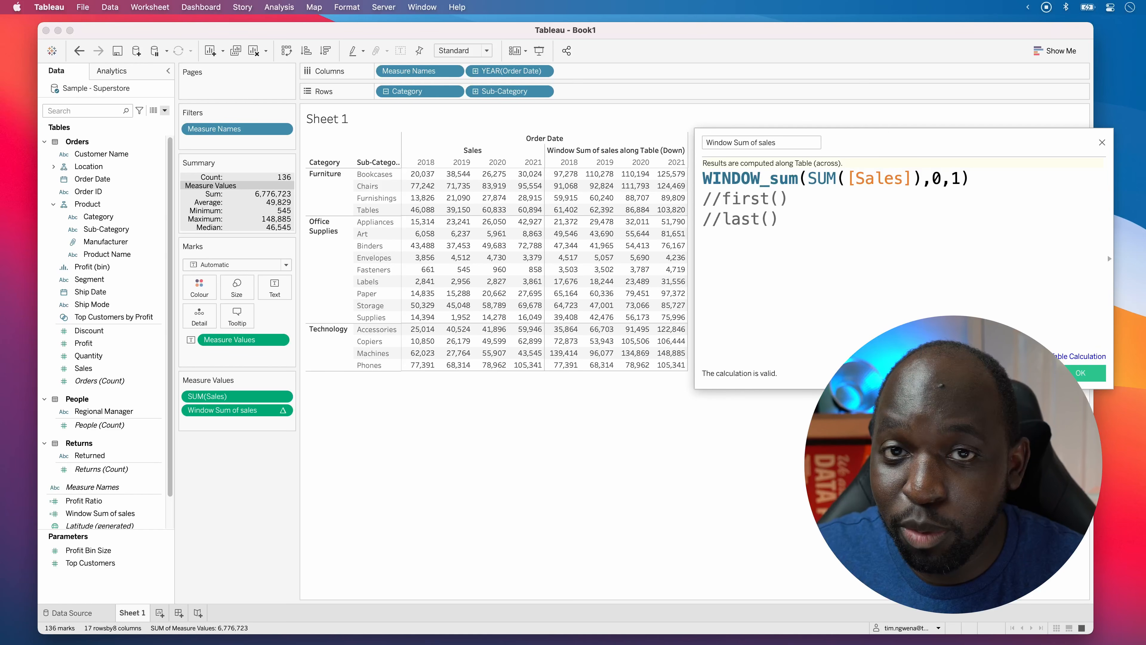
Temporarily outline the end offset 1 in orange and draw an arrow from the formula to Phones' 2018 window sum
{"action": "key", "text": "ctrl"}
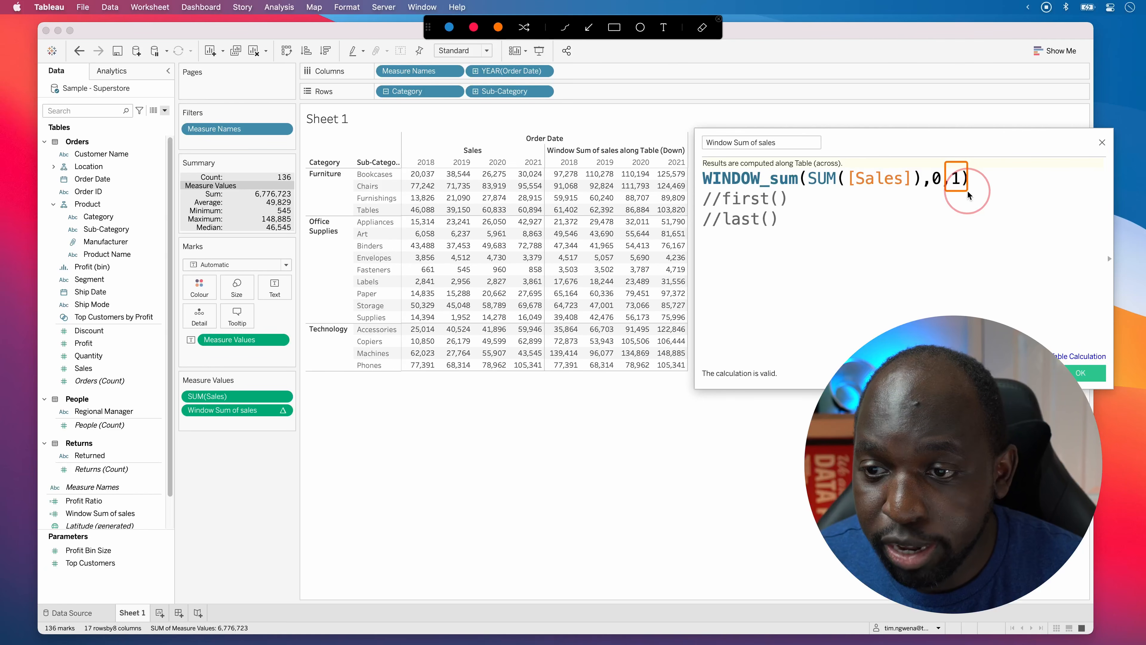
{"action": "left_click", "coordinate": [740, 100]}
{"action": "left_click", "coordinate": [588, 27]}
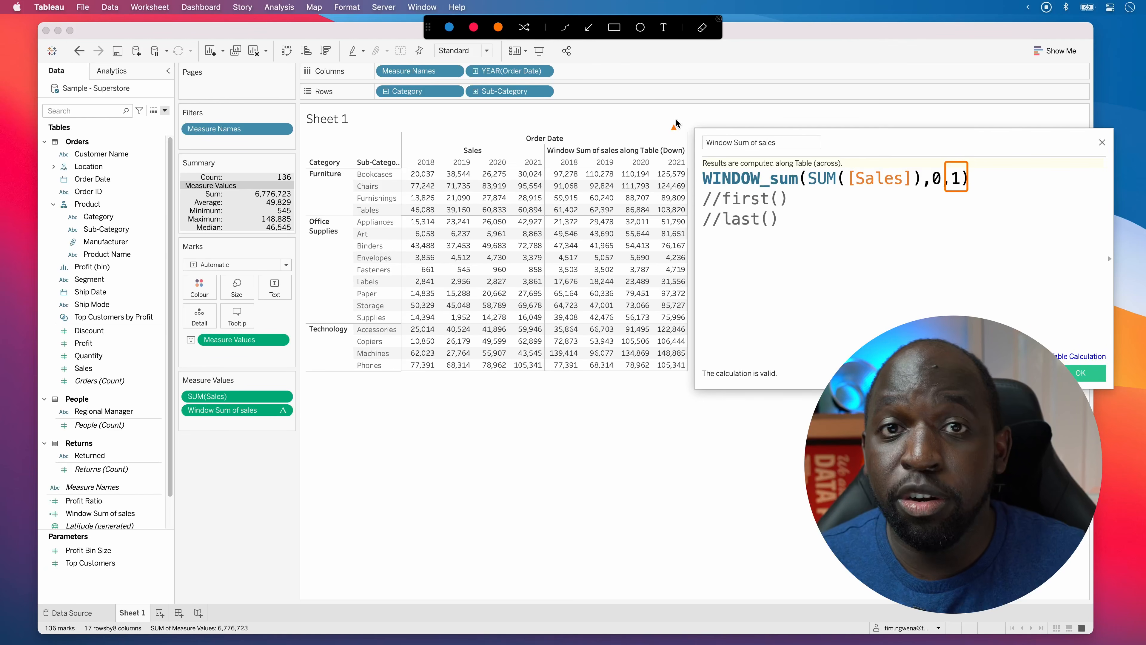
{"action": "left_click_drag", "start_coordinate": [929, 197], "coordinate": [579, 363]}
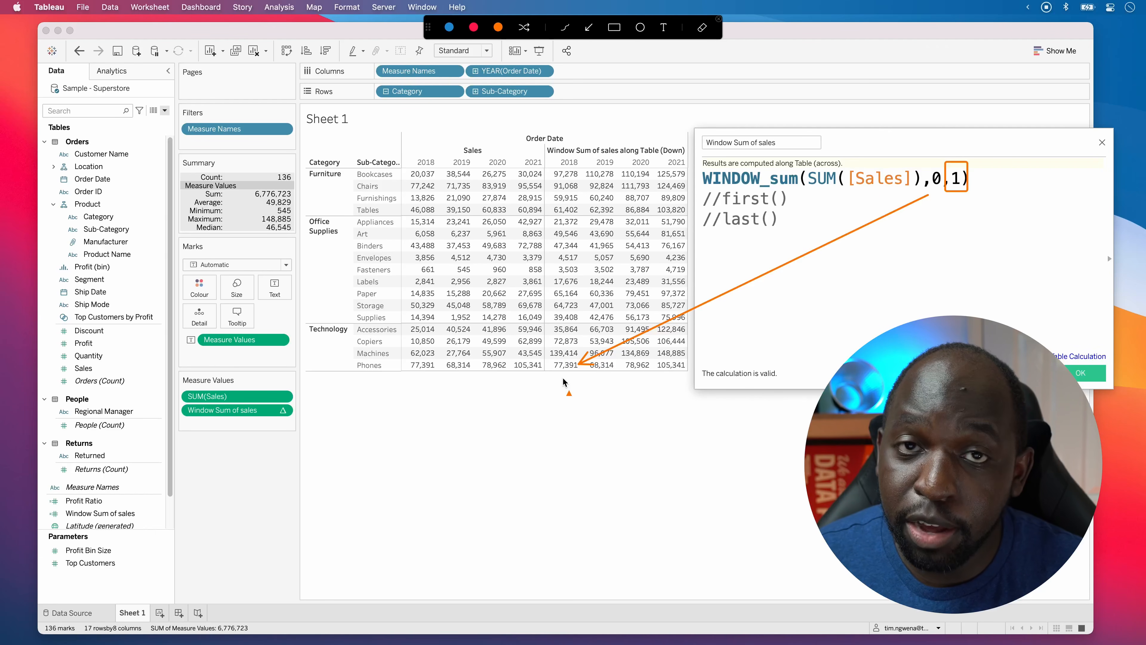
{"action": "key", "text": "Escape"}
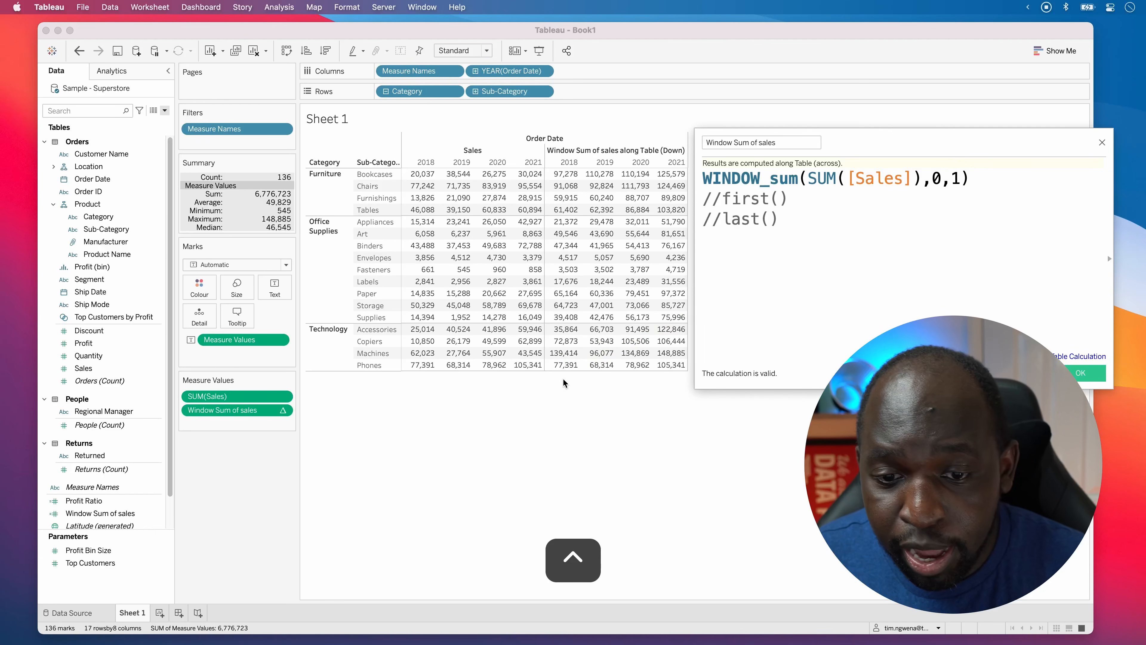
Select the 2018 Sales values of Phones and Machines and temporarily draw an arrow from their summary sum to Machines' 2018 window sum
{"action": "left_click", "coordinate": [424, 364]}
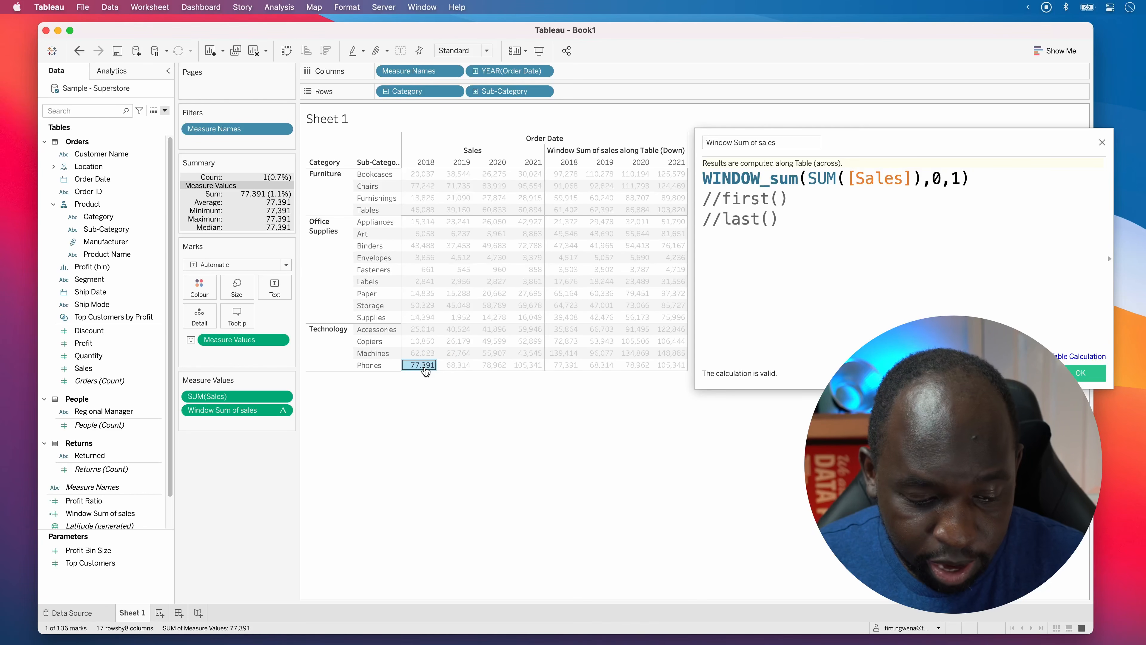
{"action": "left_click", "coordinate": [423, 354], "text": "shift"}
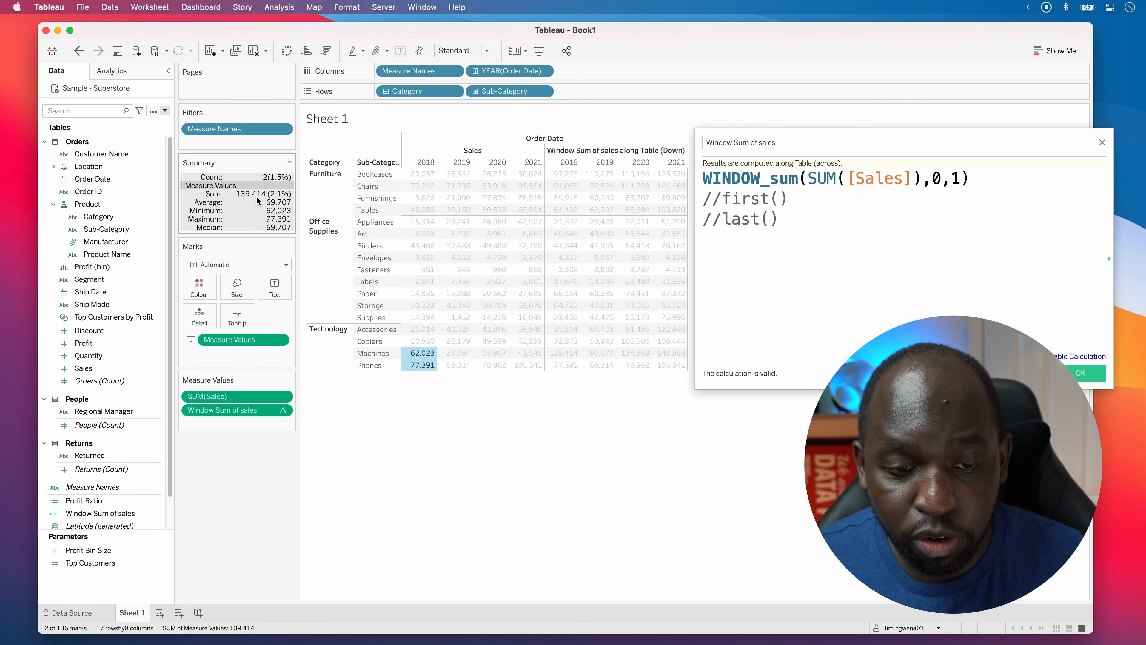
{"action": "key", "text": "ctrl+a"}
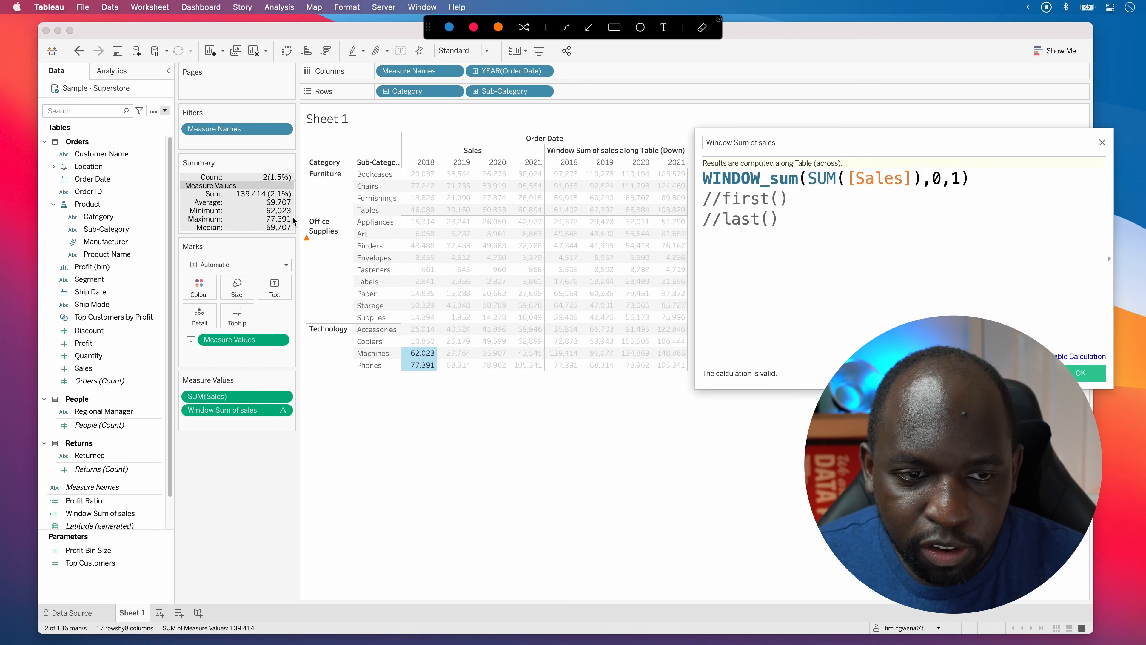
{"action": "left_click_drag", "start_coordinate": [273, 195], "coordinate": [551, 353]}
{"action": "key", "text": "ctrl+a"}
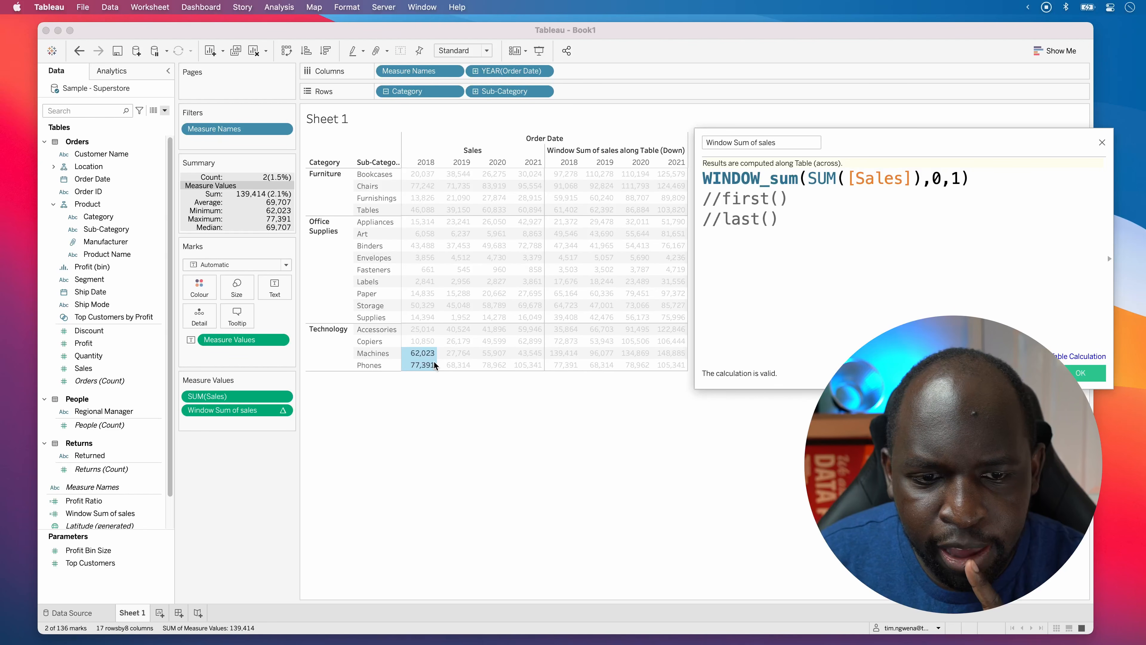
Select the 2018 Sales values of Machines and Copiers, temporarily draw an arrow from their summary sum to Copiers' 2018 window sum, and clear the selection
{"action": "left_click", "coordinate": [422, 353]}
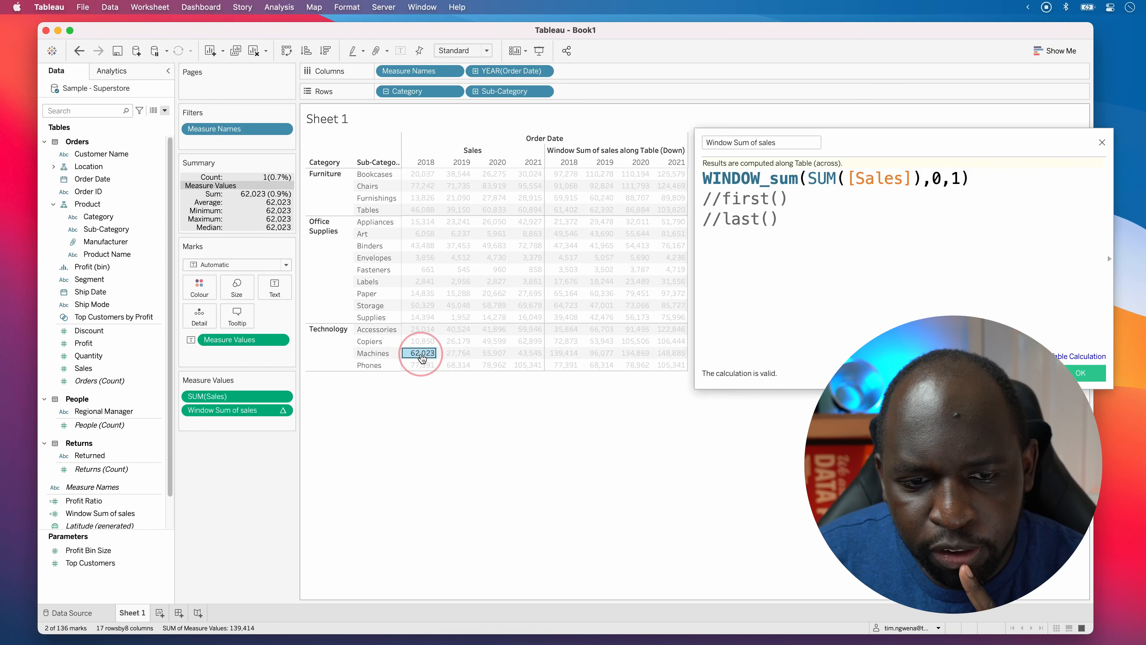
{"action": "left_click", "coordinate": [422, 341], "text": "super"}
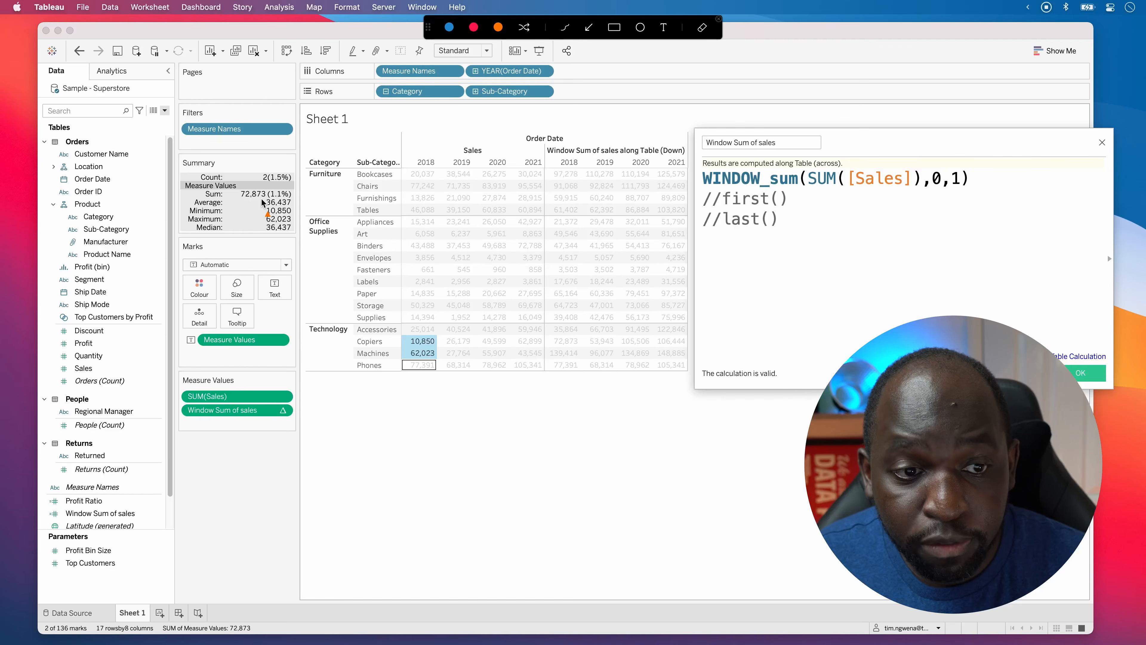
{"action": "left_click", "coordinate": [272, 197]}
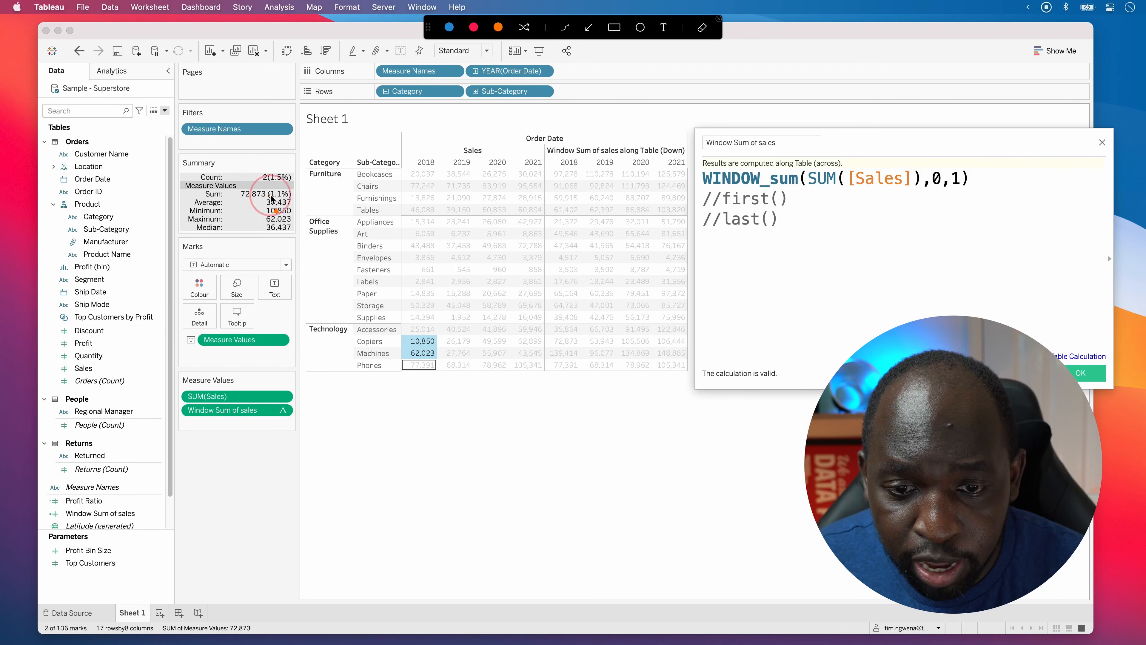
{"action": "left_click_drag", "start_coordinate": [271, 197], "coordinate": [554, 343]}
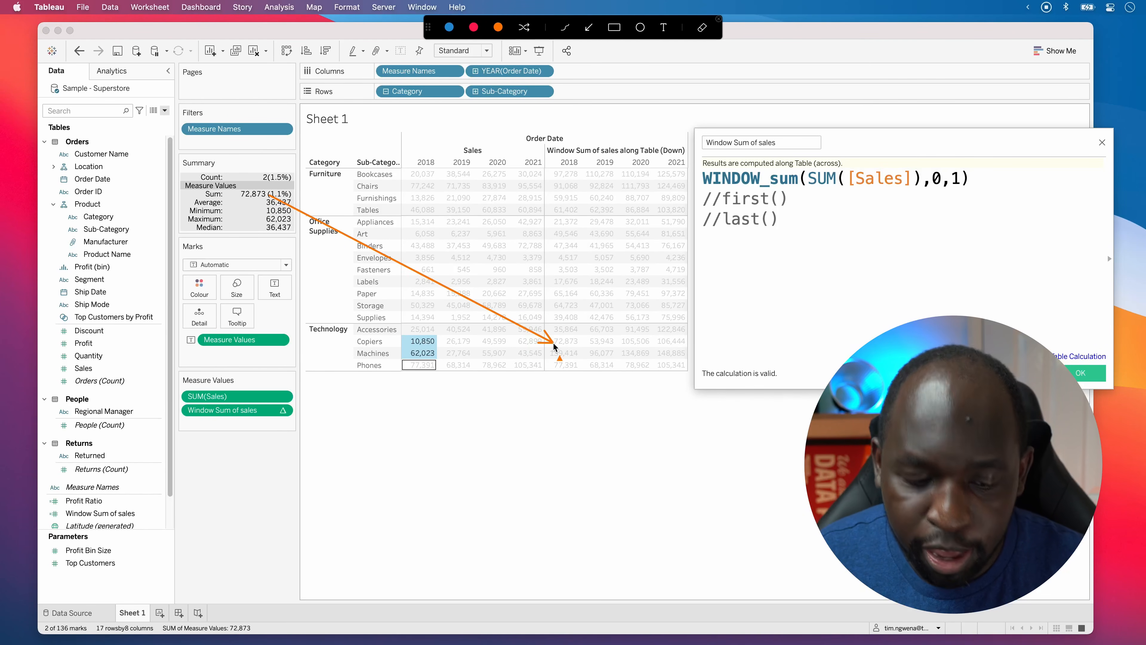
{"action": "key", "text": "Escape"}
{"action": "left_click", "coordinate": [420, 344]}
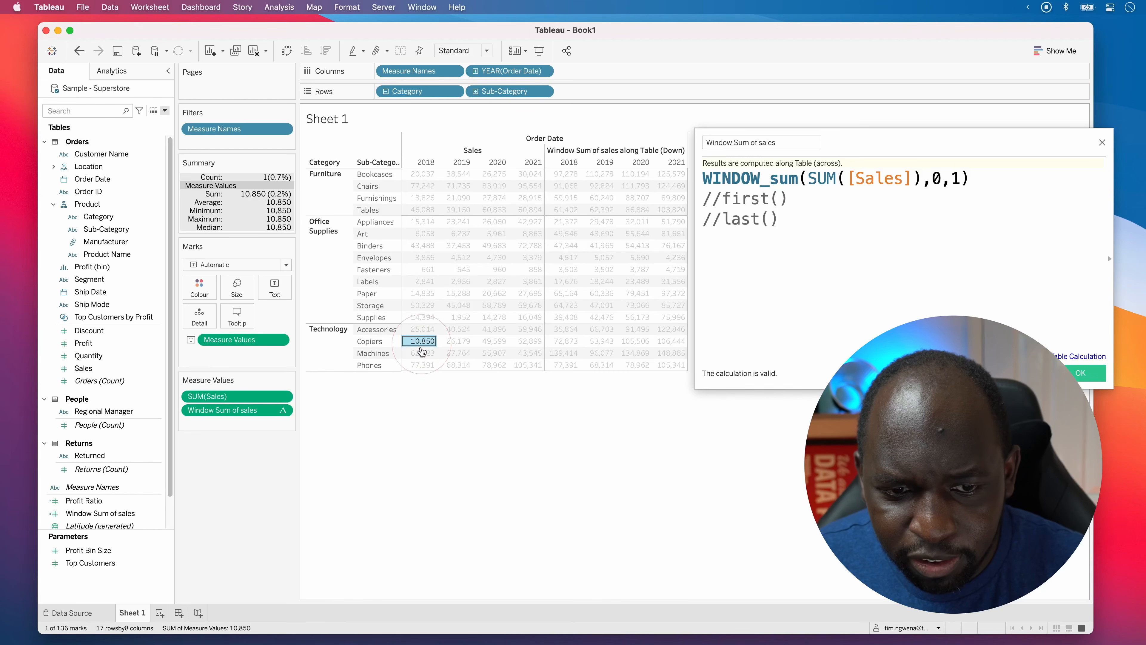
{"action": "left_click", "coordinate": [420, 344]}
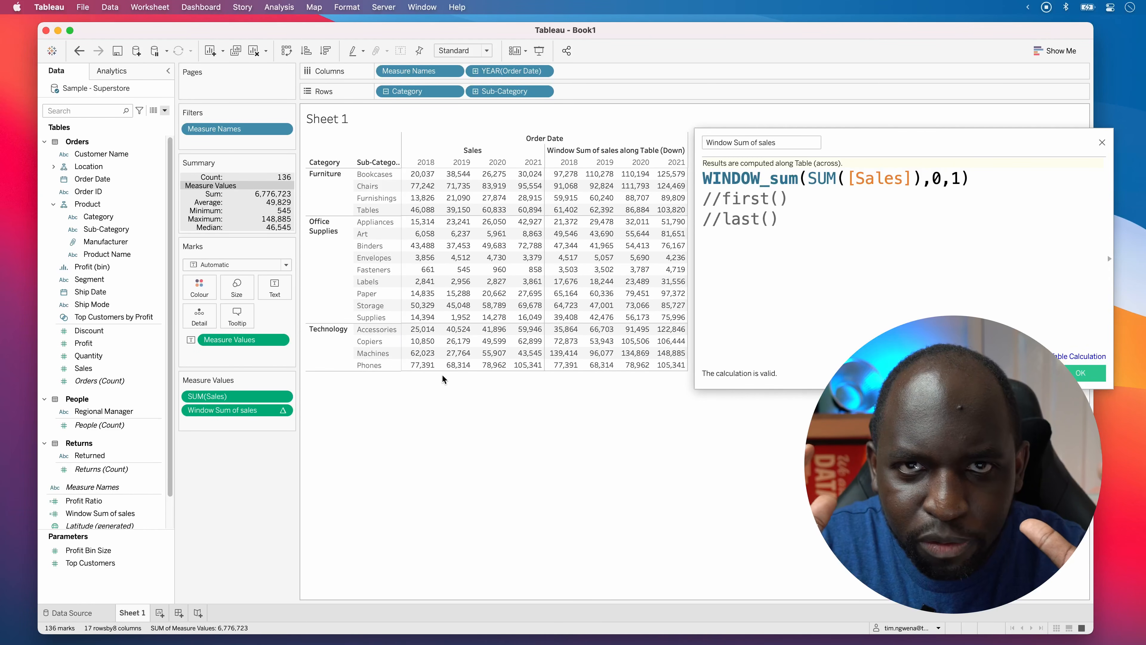
Temporarily outline Phones' 2018 Sales value with the empty row below it in orange, and draw an arrow to its 2018 window sum
{"action": "key", "text": "ctrl+a"}
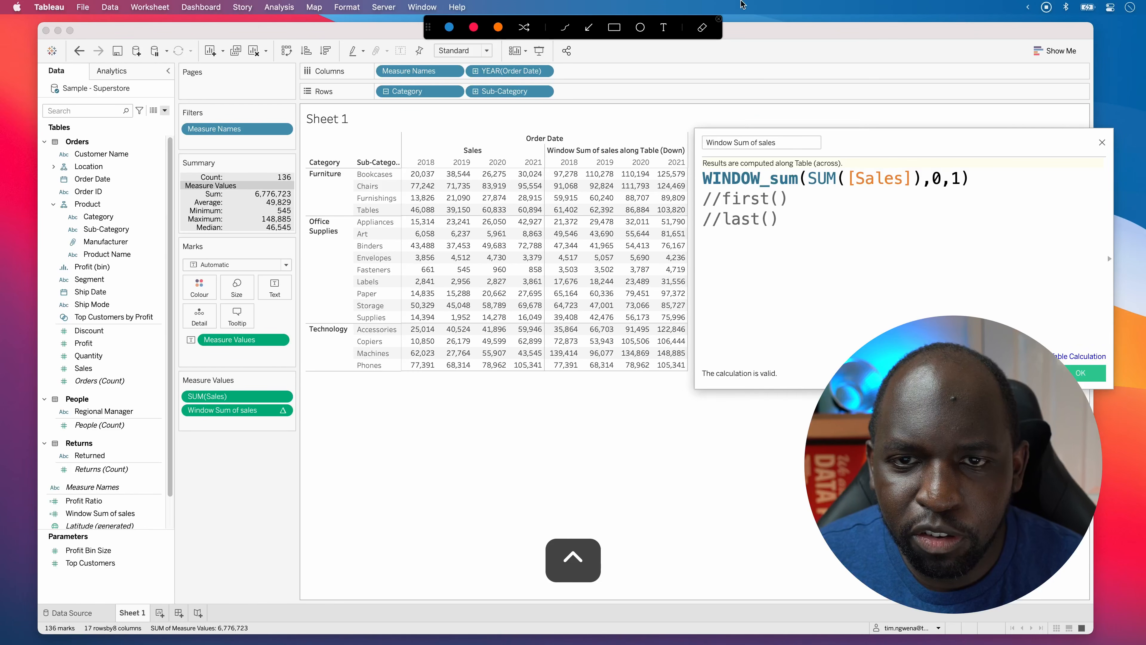
{"action": "left_click", "coordinate": [614, 30]}
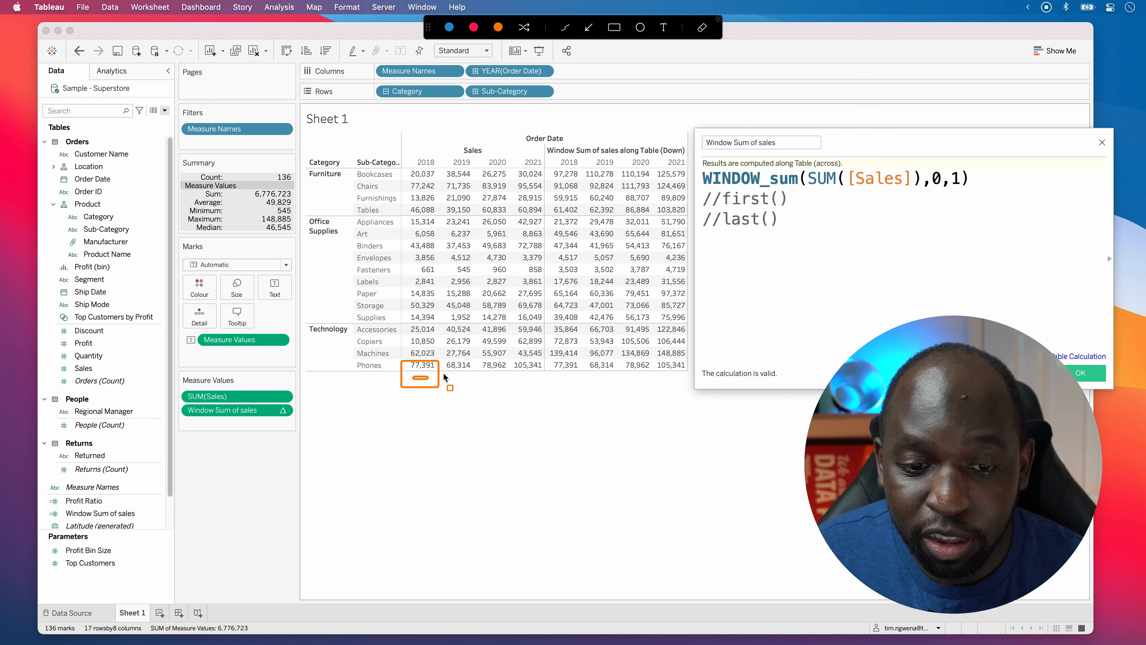
{"action": "left_click", "coordinate": [588, 30]}
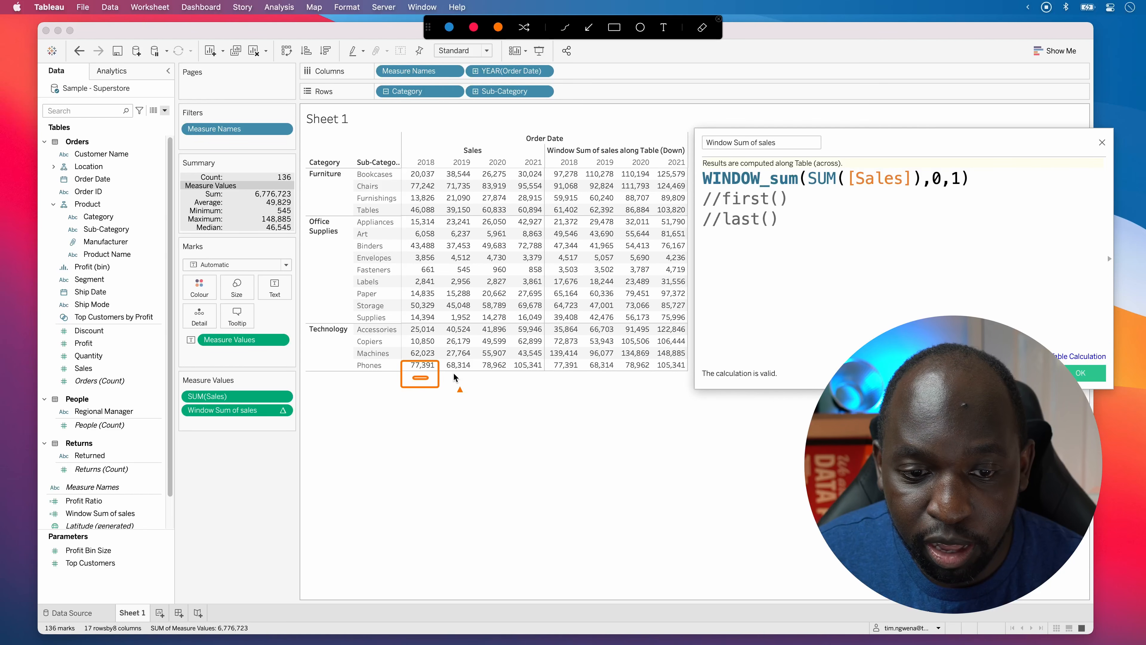
{"action": "mouse_move", "coordinate": [448, 366]}
{"action": "left_mouse_down"}
{"action": "mouse_move", "coordinate": [558, 365]}
{"action": "mouse_move", "coordinate": [549, 369]}
{"action": "left_mouse_up"}
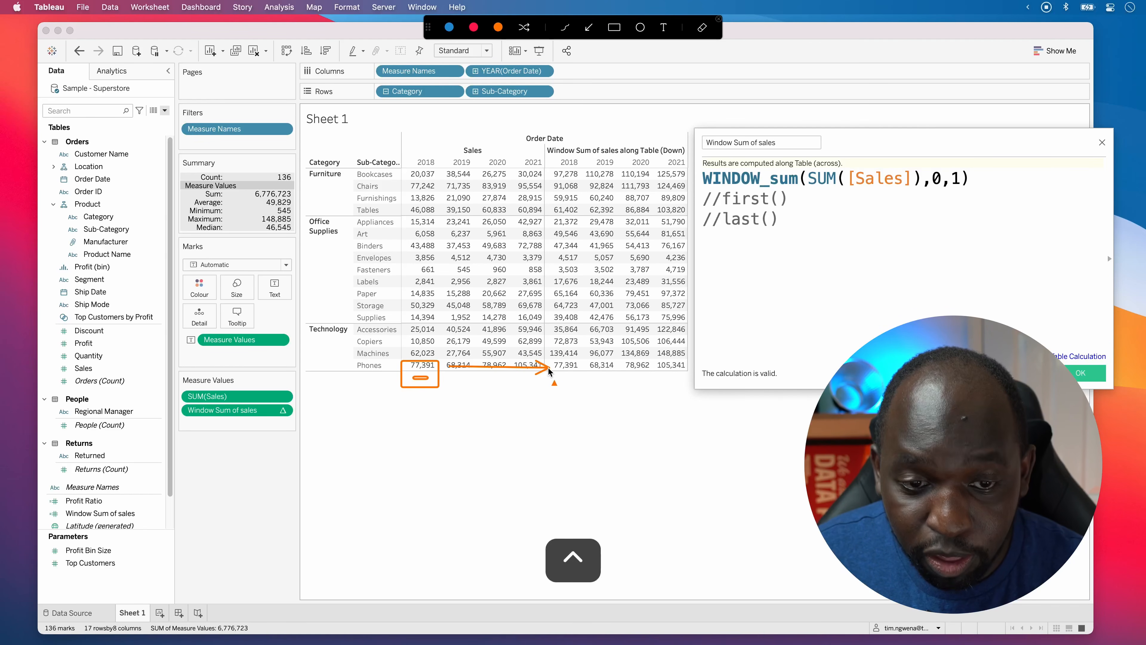
{"action": "key", "text": "ctrl+a"}
Temporarily outline the 2018 Sales values of Machines and Phones in blue, and draw an arrow to Machines' 2018 window sum
{"action": "key", "text": "ctrl+a"}
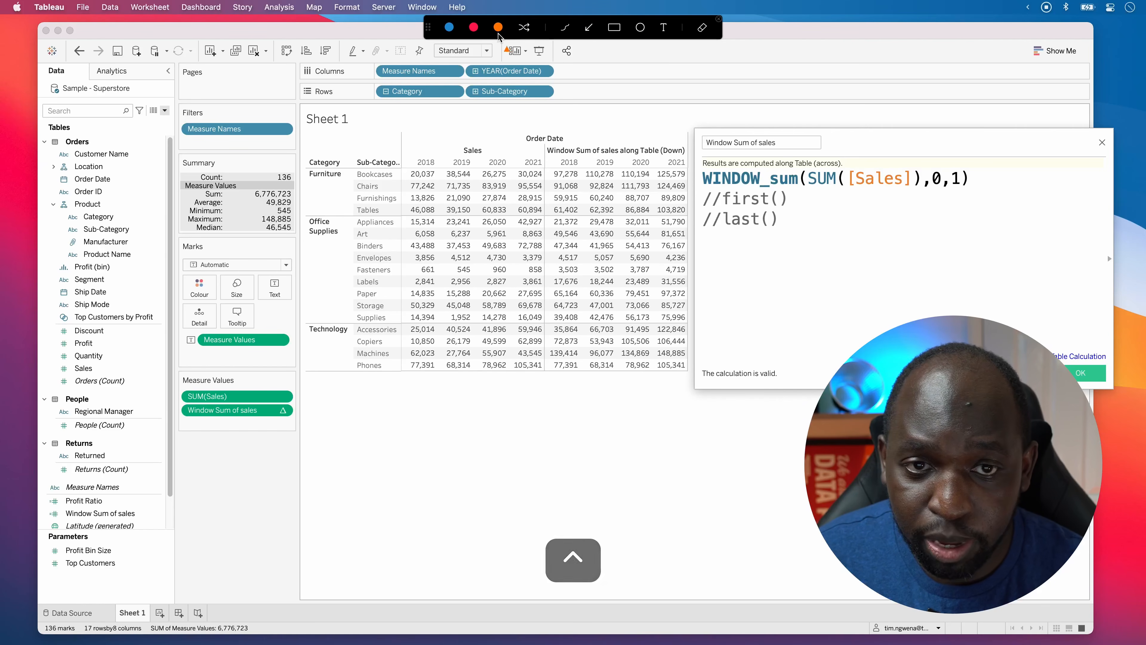
{"action": "left_click", "coordinate": [449, 27]}
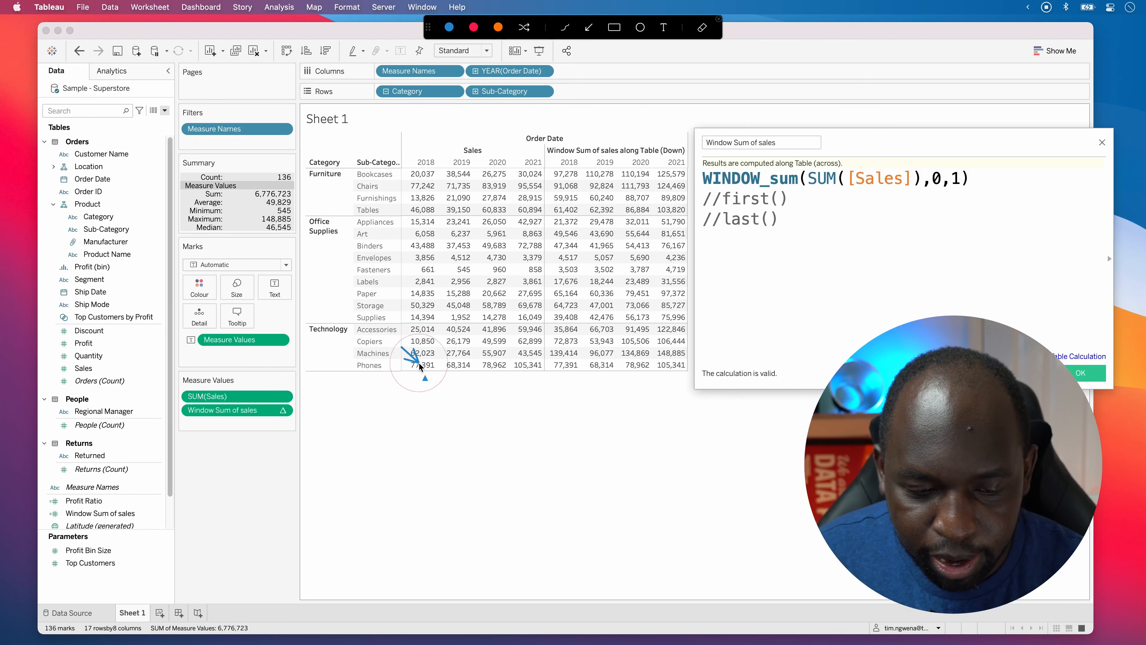
{"action": "key", "text": "ctrl+a"}
{"action": "key", "text": "ctrl+a"}
{"action": "left_click", "coordinate": [614, 27]}
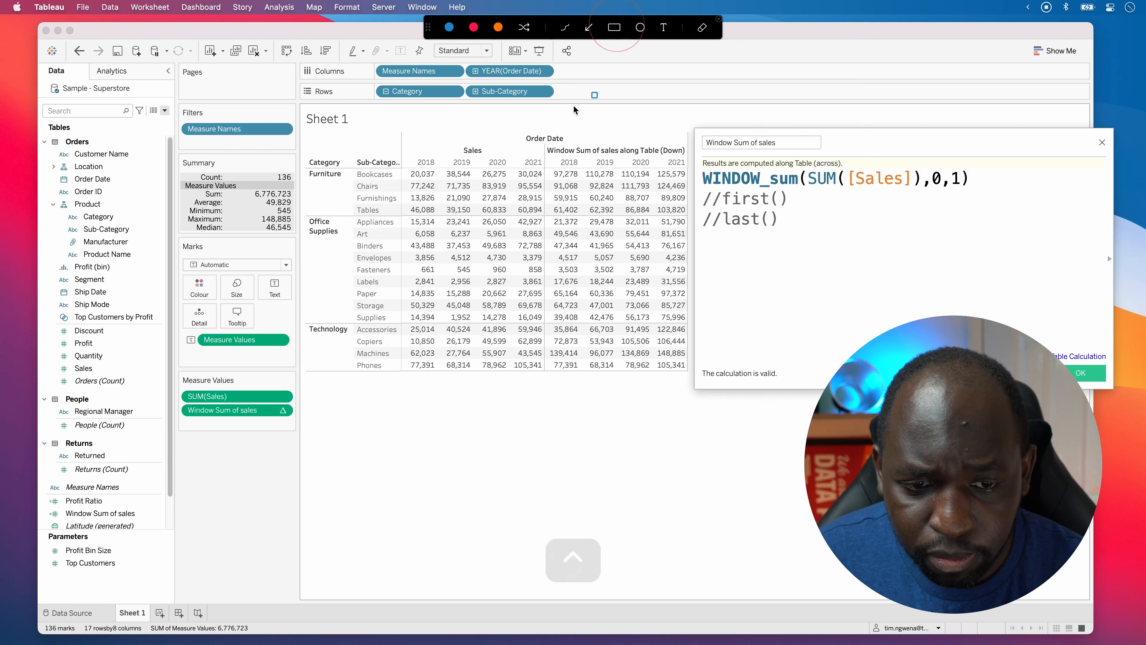
{"action": "left_click_drag", "start_coordinate": [400, 347], "coordinate": [430, 363]}
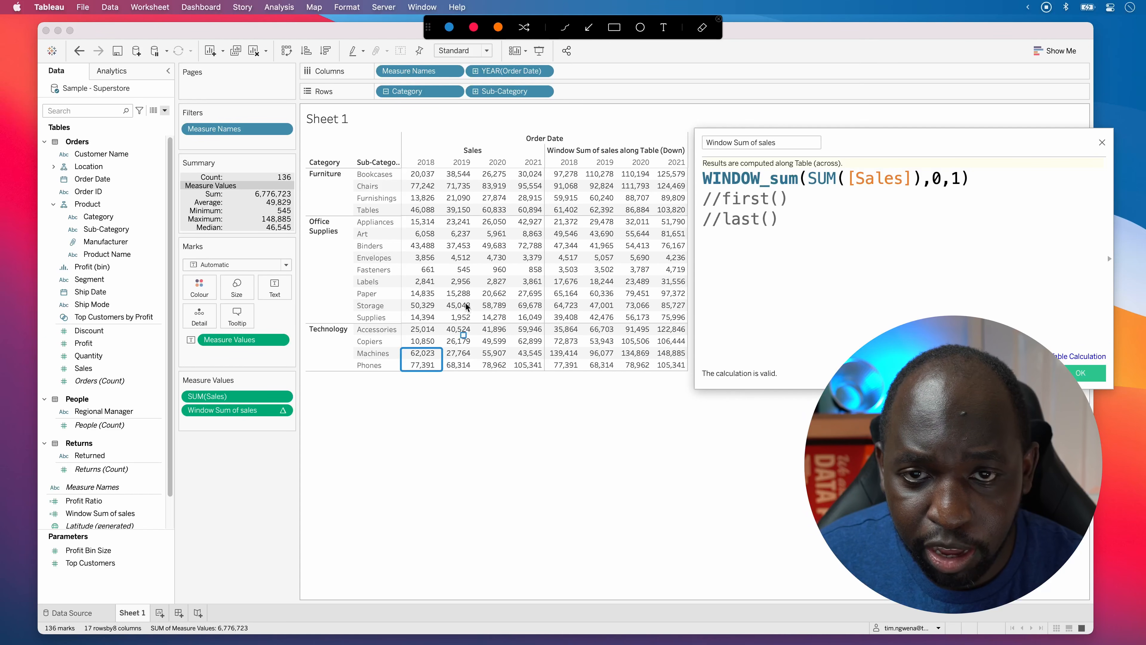
{"action": "left_click", "coordinate": [588, 28]}
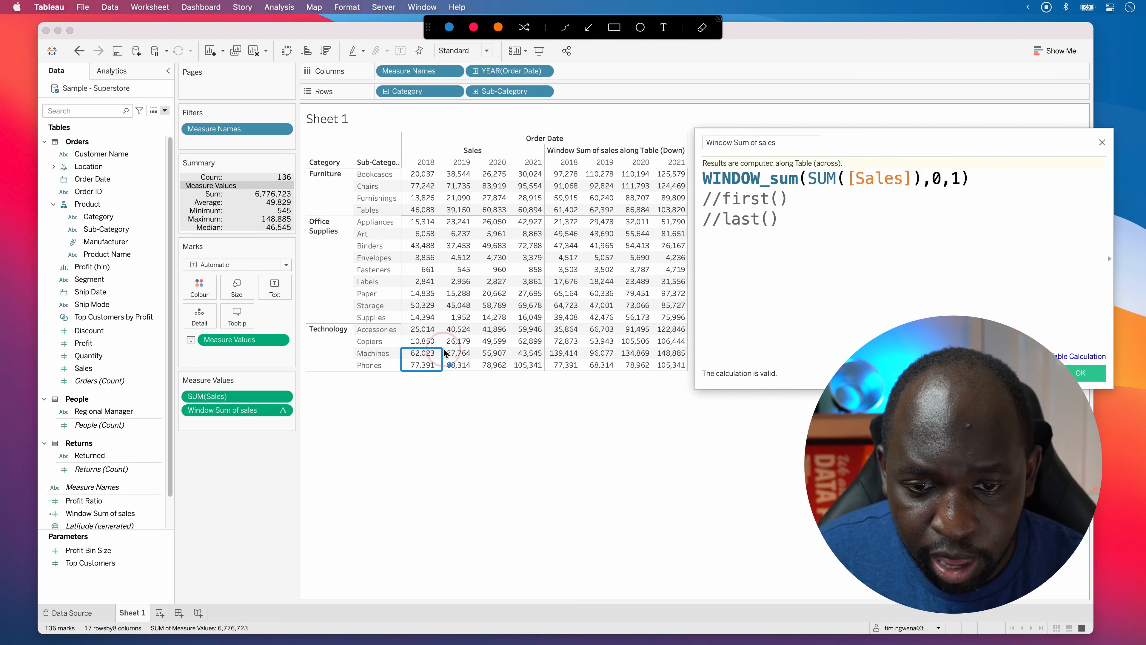
{"action": "left_click_drag", "start_coordinate": [443, 352], "coordinate": [547, 351]}
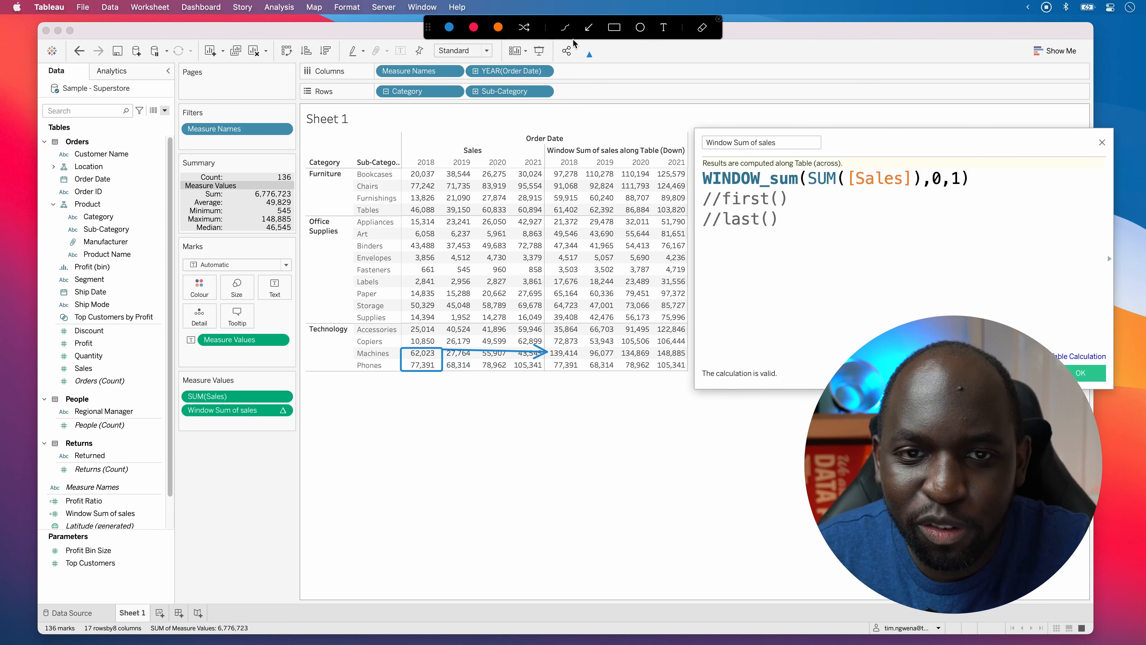
Temporarily outline the 2018 Sales values of Copiers and Machines in orange, and draw an arrow to Copiers' 2018 window sum
{"action": "left_click", "coordinate": [498, 28]}
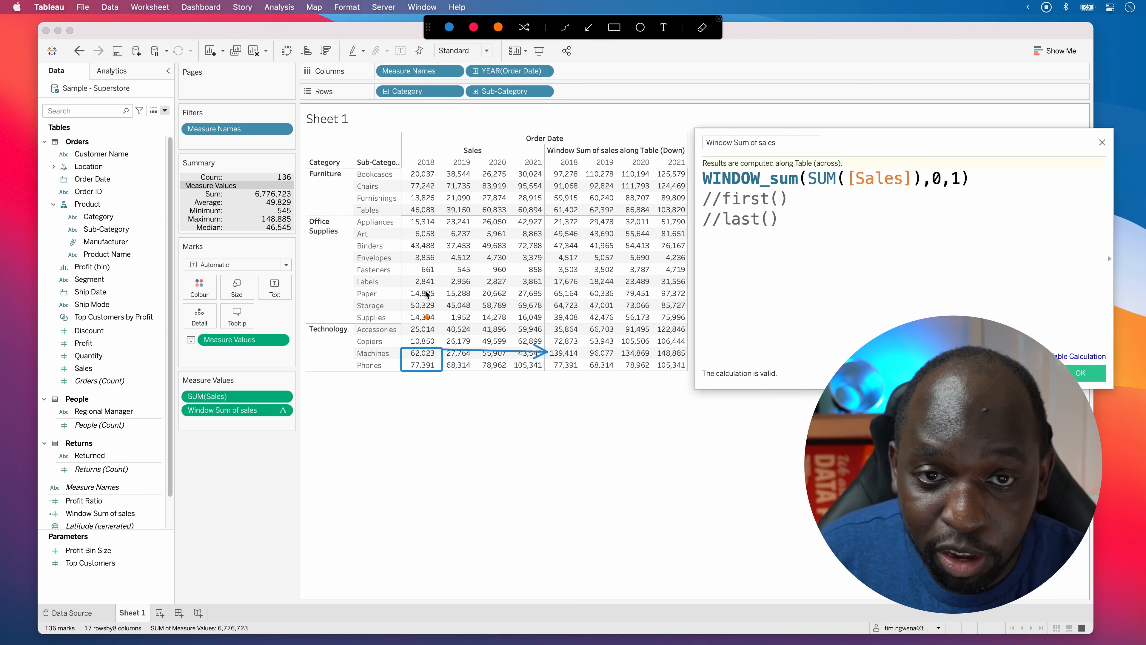
{"action": "left_click", "coordinate": [615, 28]}
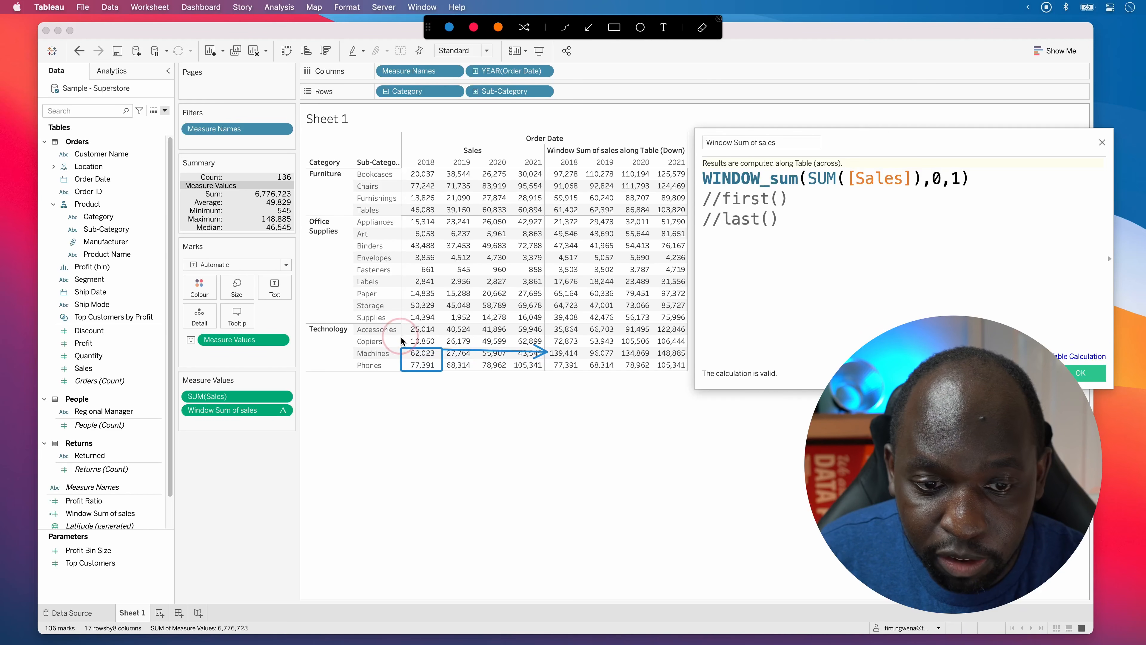
{"action": "left_click_drag", "start_coordinate": [401, 335], "coordinate": [441, 359]}
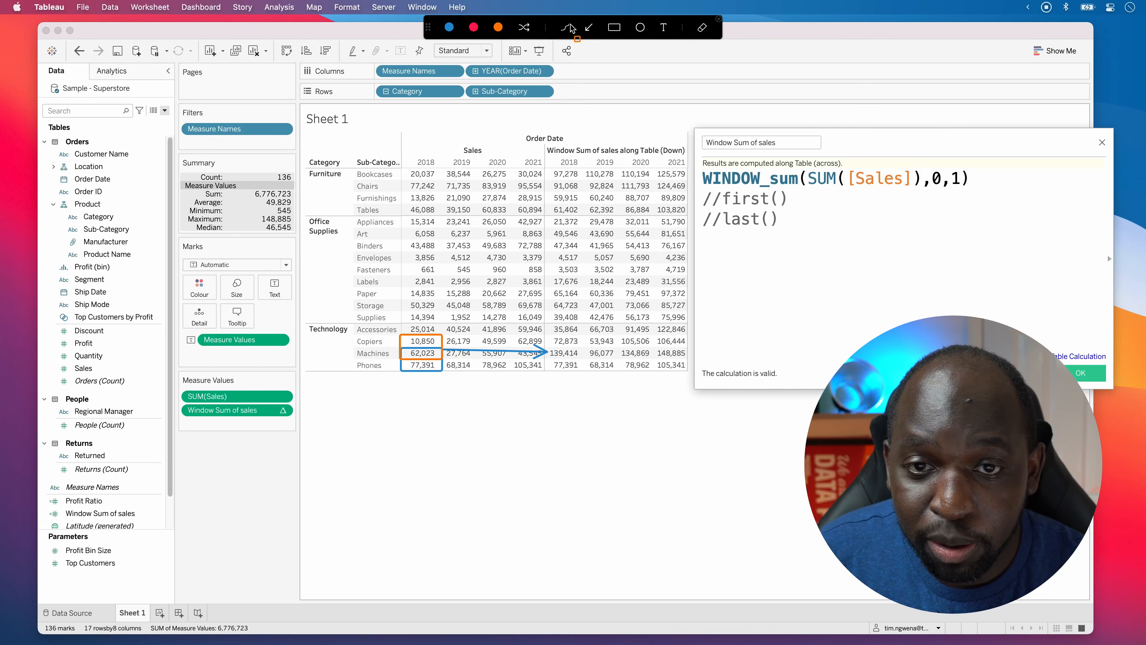
{"action": "left_click", "coordinate": [589, 31]}
{"action": "left_click_drag", "start_coordinate": [444, 335], "coordinate": [548, 338]}
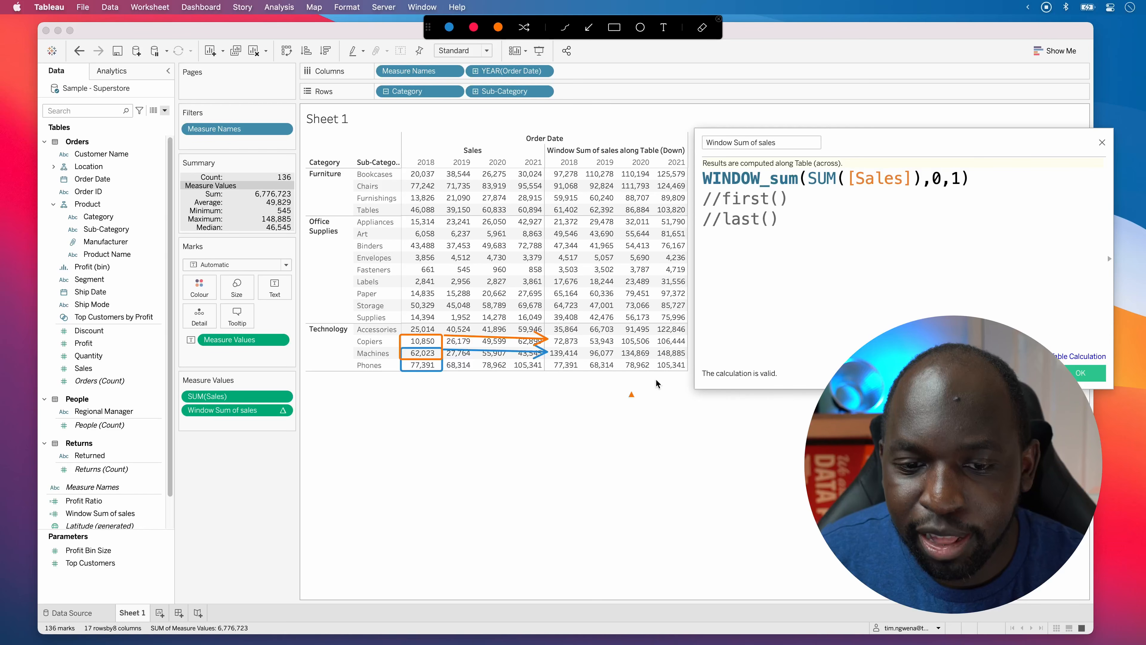
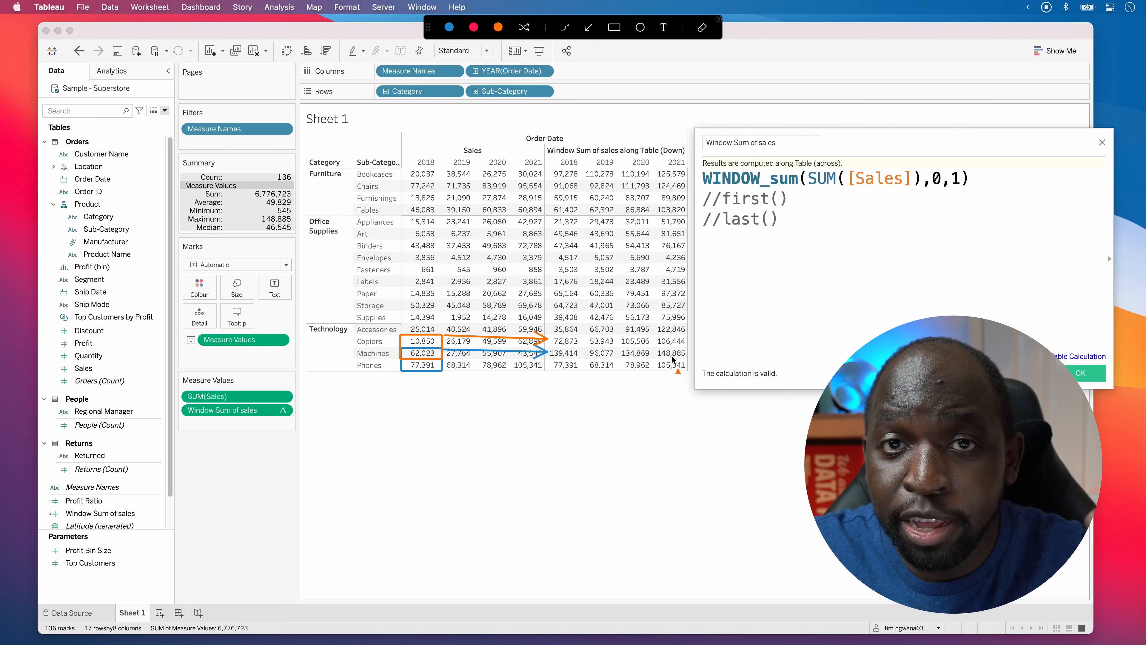
Clear the outlines and arrows, temporarily point an orange arrow at WINDOW_sum in the formula, and leave the annotation mode
{"action": "key", "text": "ctrl+a"}
{"action": "key", "text": "ctrl+a"}
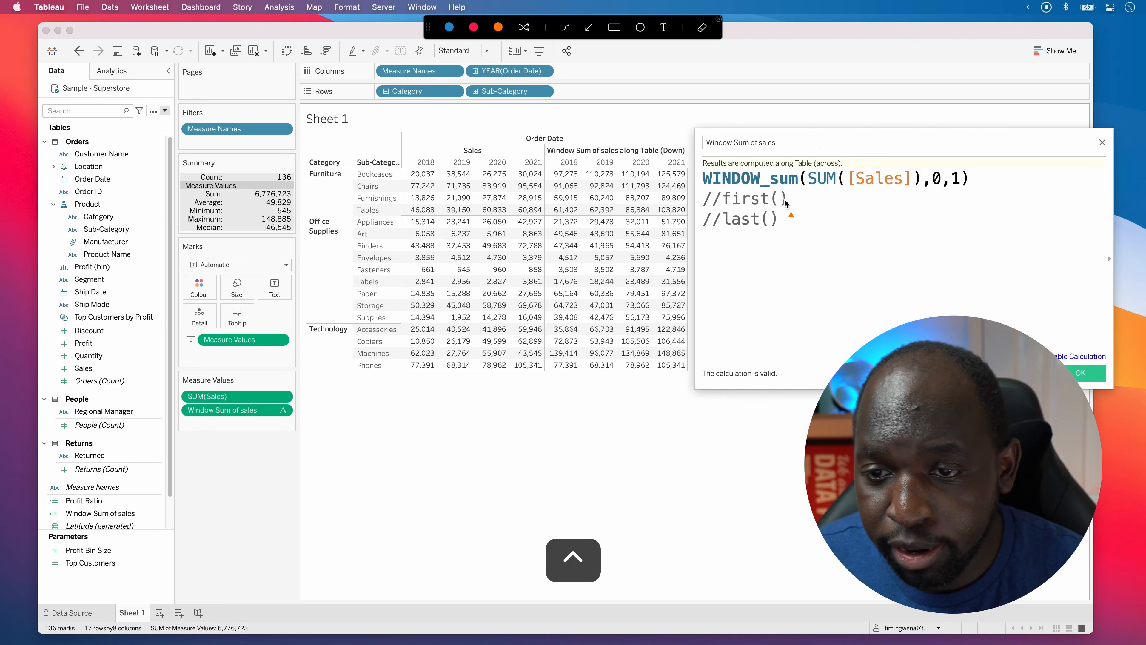
{"action": "left_click_drag", "start_coordinate": [728, 151], "coordinate": [771, 174]}
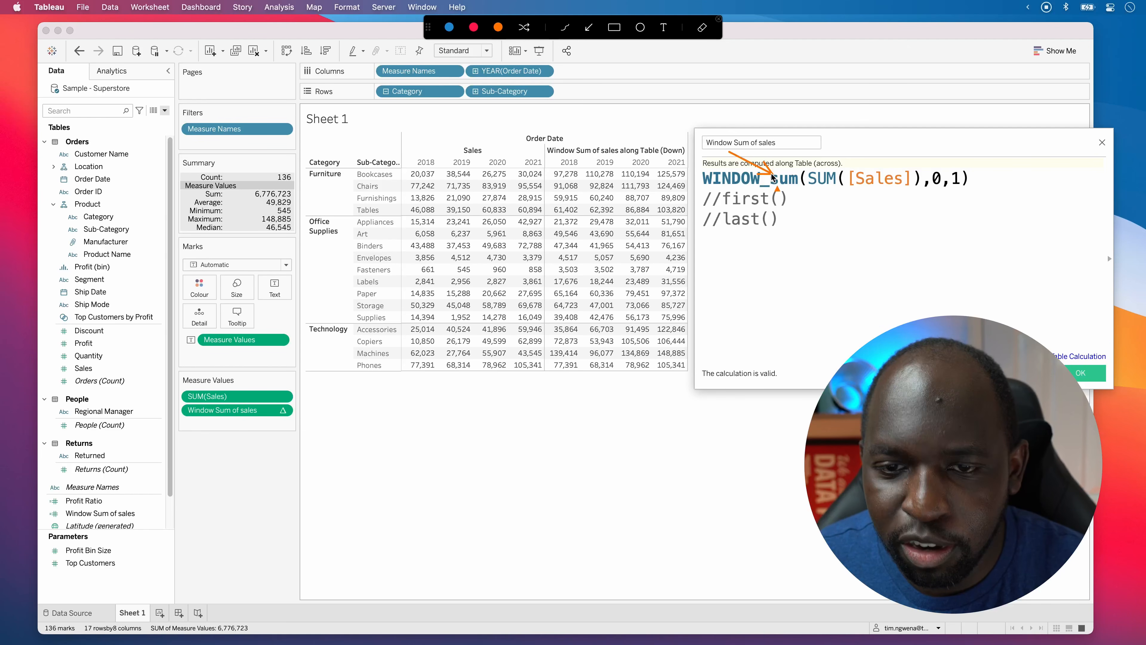
{"action": "key", "text": "ctrl+a"}
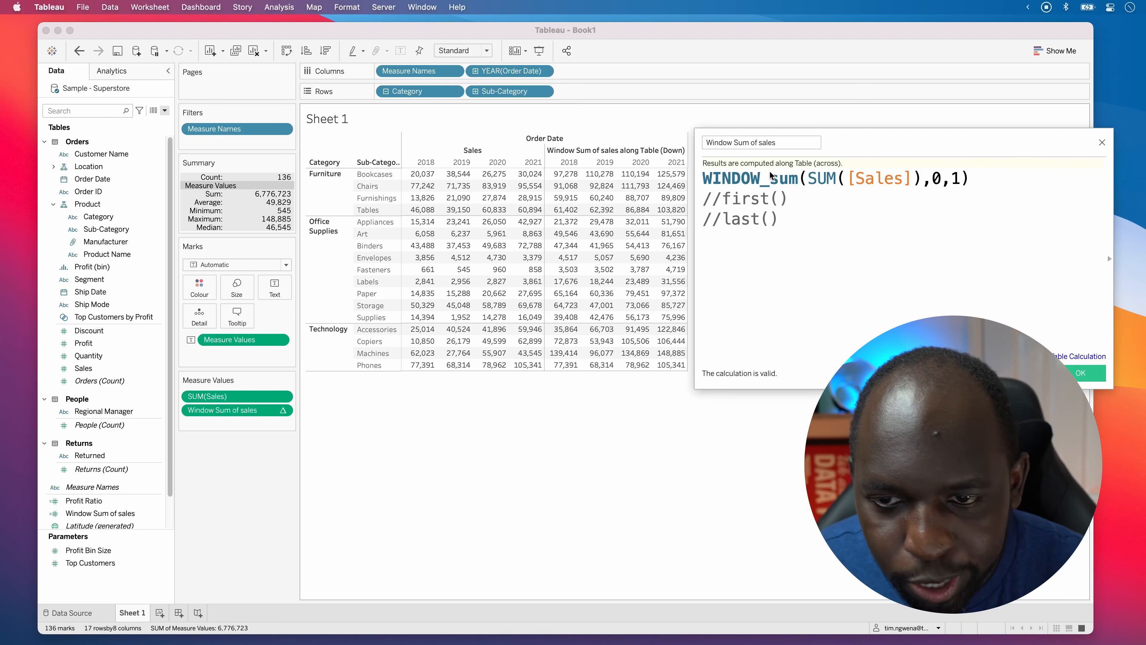
Set Window Sum of sales to compute using Table (across) and shift the calculation editor slightly away from the crosstab
{"action": "left_click", "coordinate": [285, 411]}
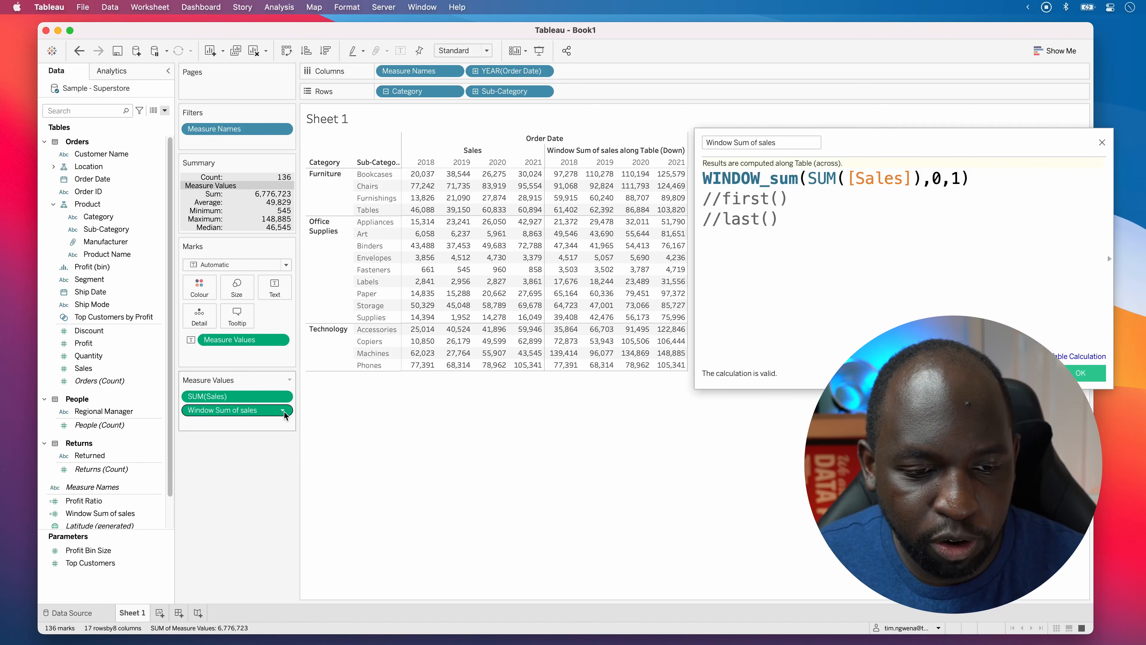
{"action": "left_click", "coordinate": [283, 410]}
{"action": "mouse_move", "coordinate": [249, 506]}
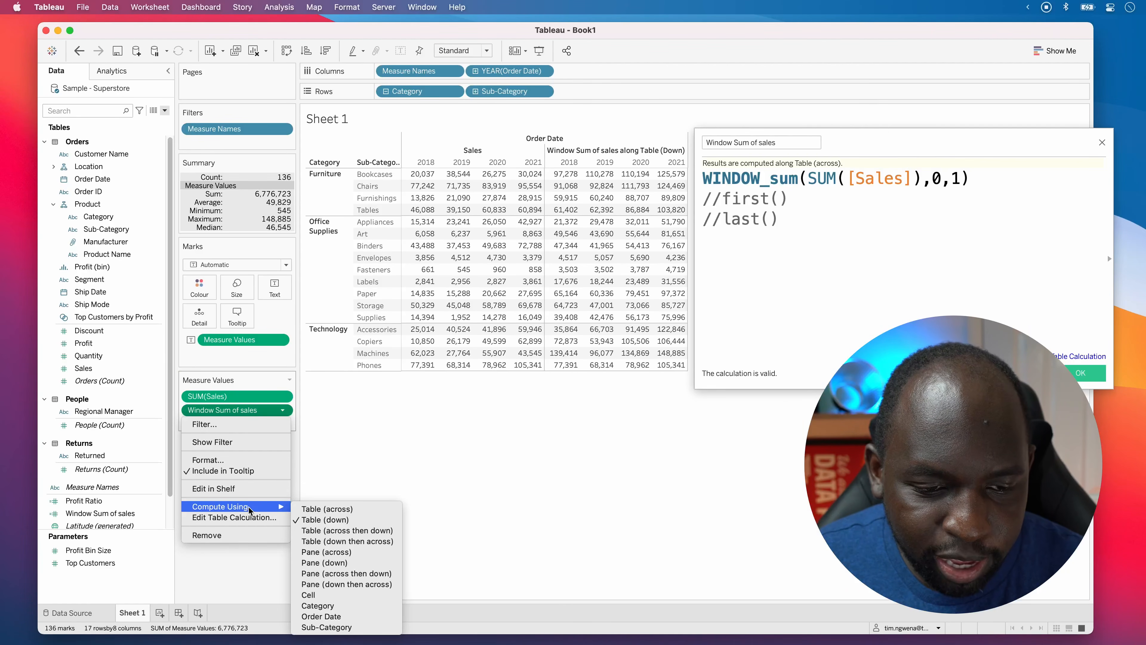
{"action": "left_click", "coordinate": [329, 510]}
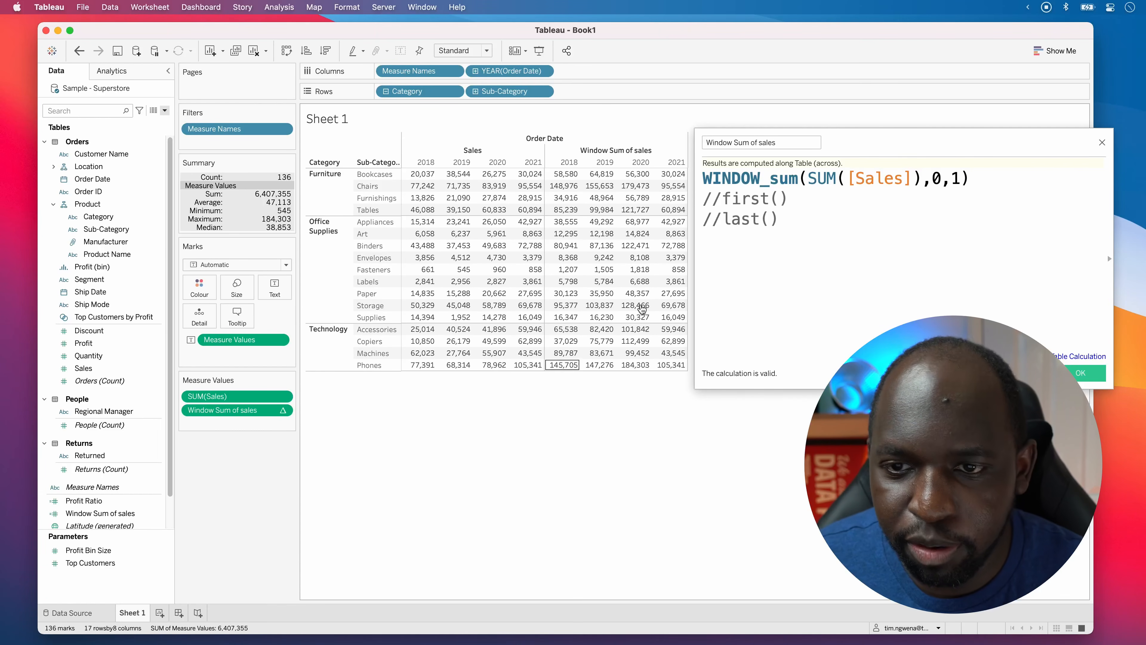
{"action": "left_click_drag", "start_coordinate": [893, 145], "coordinate": [902, 143]}
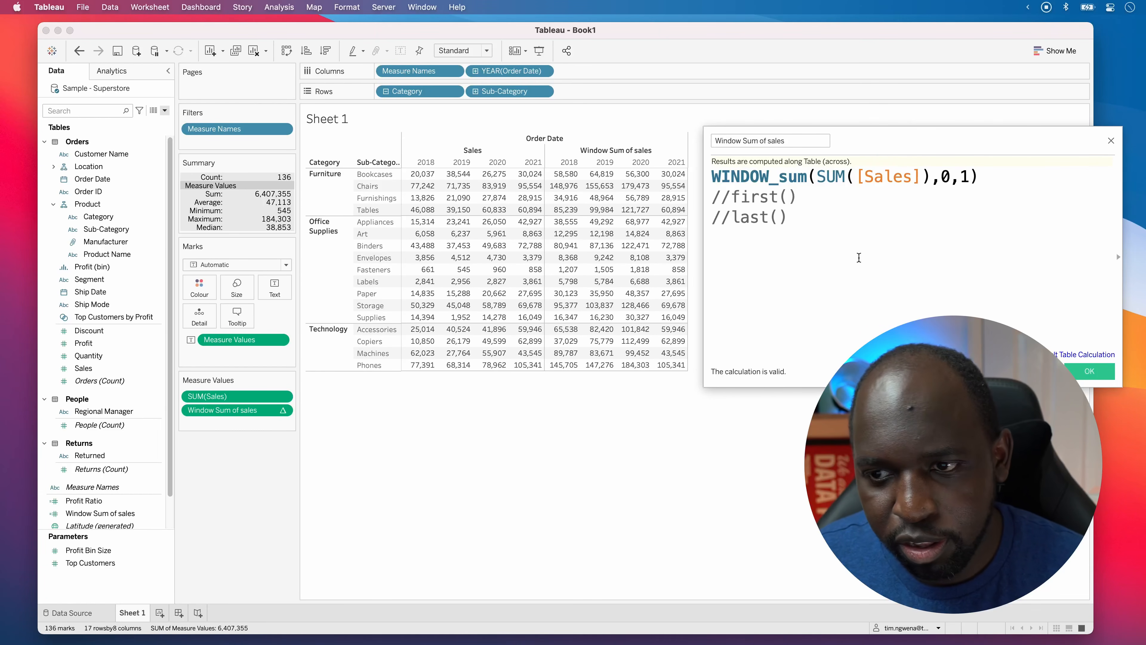
Review the Compute Using directions for Window Sum of sales and set the formula's end offset to 0
{"action": "left_click", "coordinate": [284, 411]}
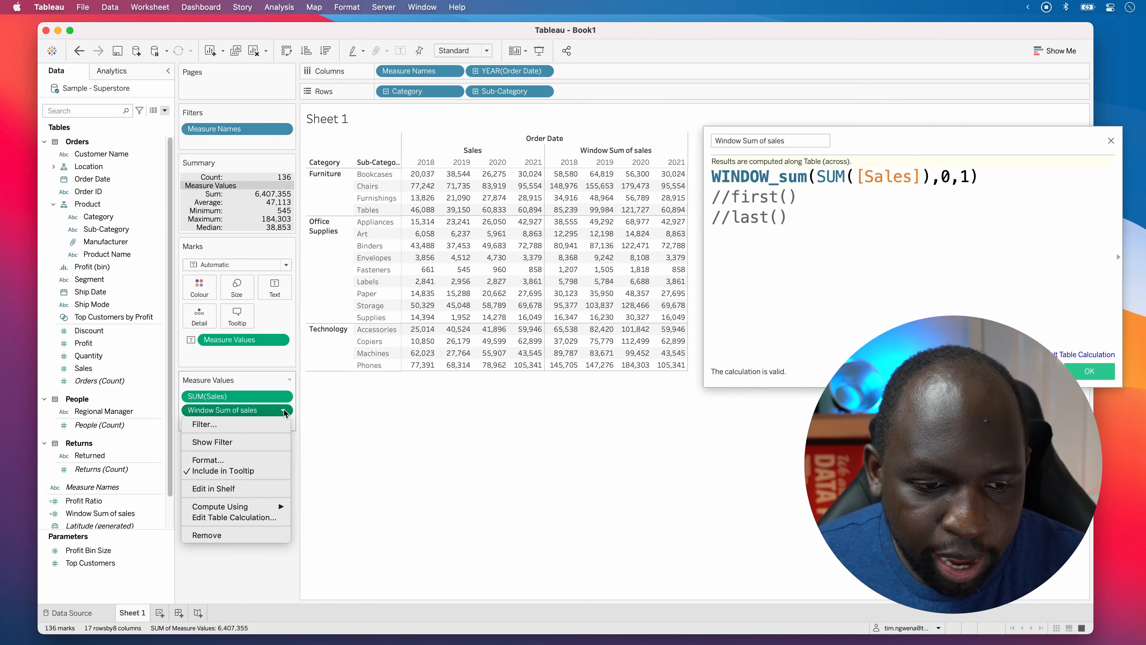
{"action": "mouse_move", "coordinate": [276, 507]}
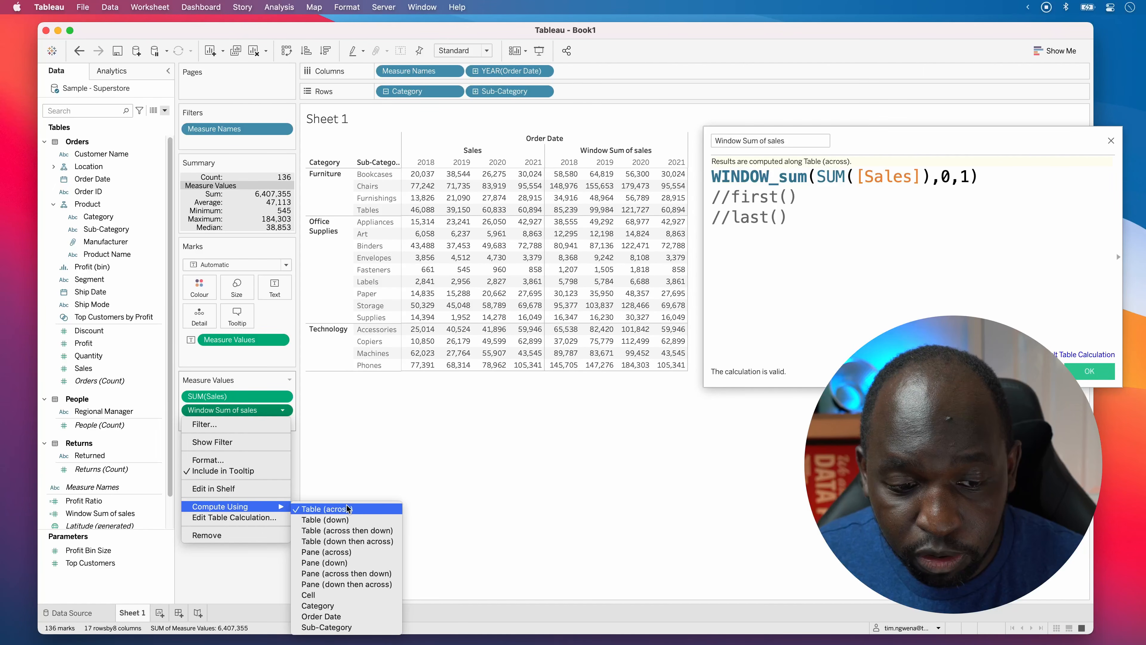
{"action": "left_click", "coordinate": [366, 531]}
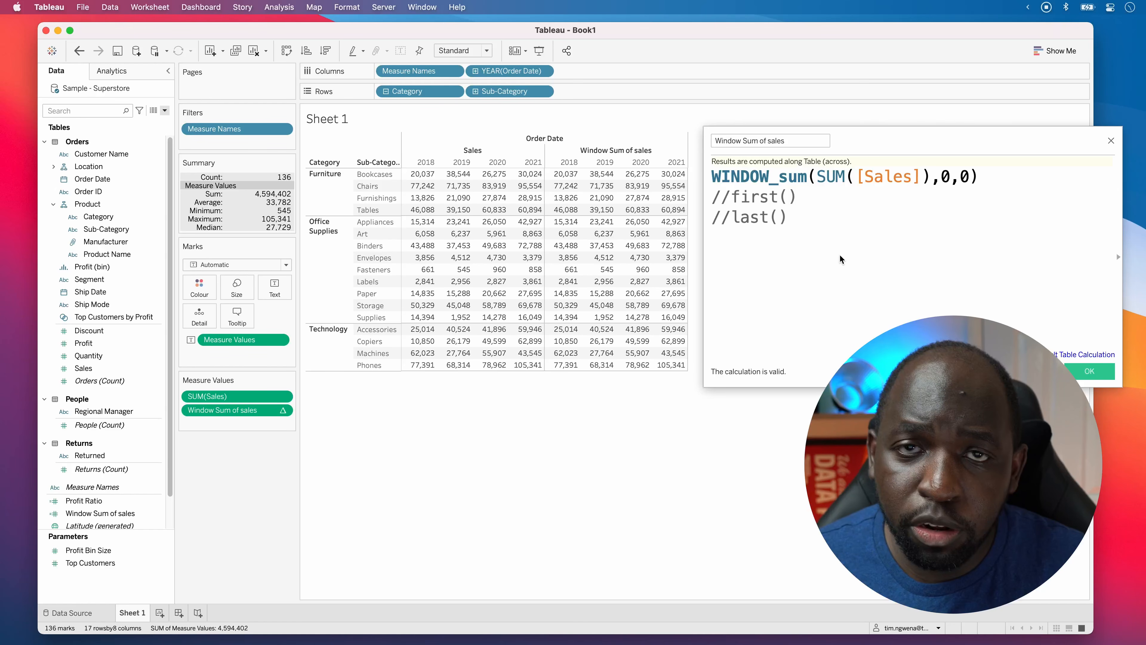
Set Window Sum of sales to compute using Table (across then down)
{"action": "left_click", "coordinate": [289, 409]}
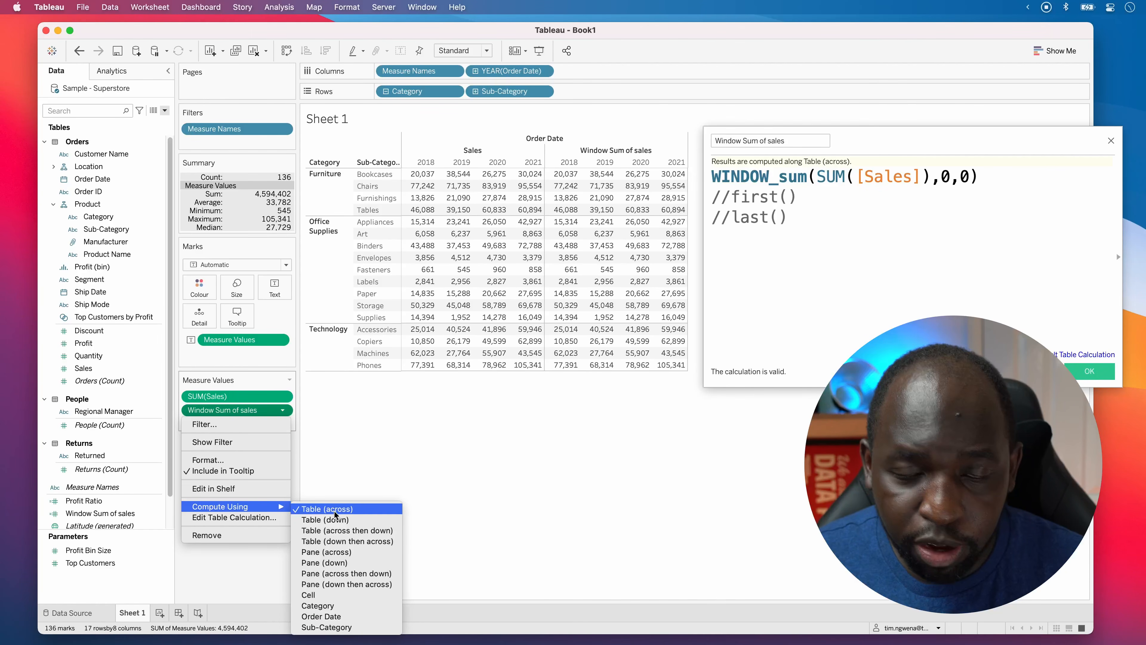
{"action": "left_click", "coordinate": [875, 260]}
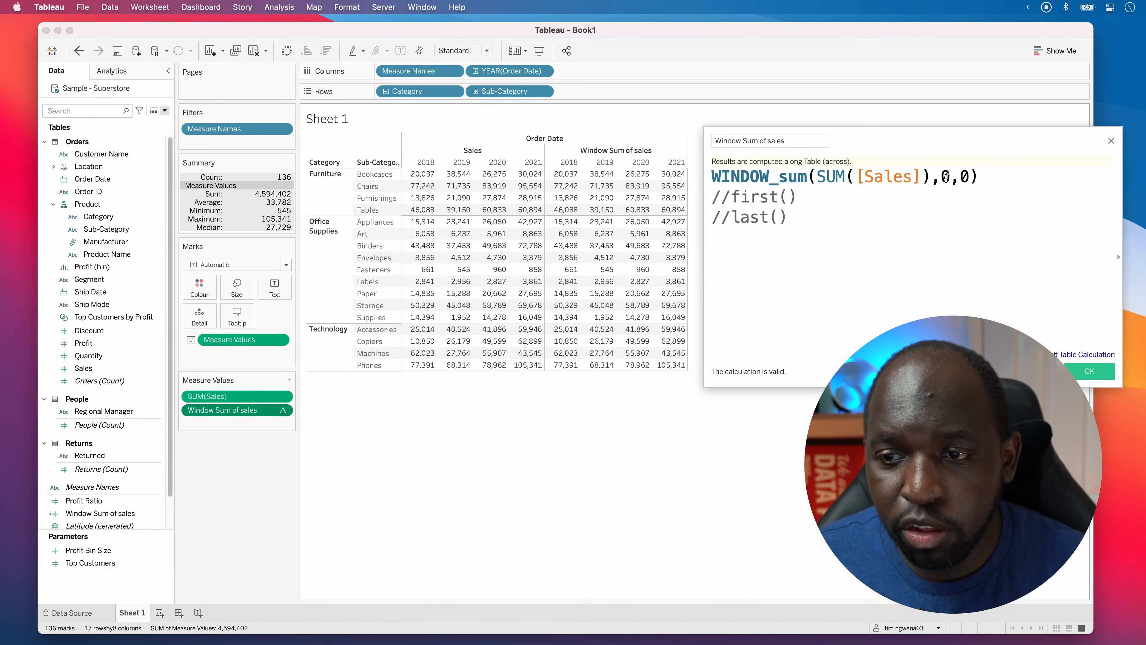
{"action": "left_click", "coordinate": [945, 178]}
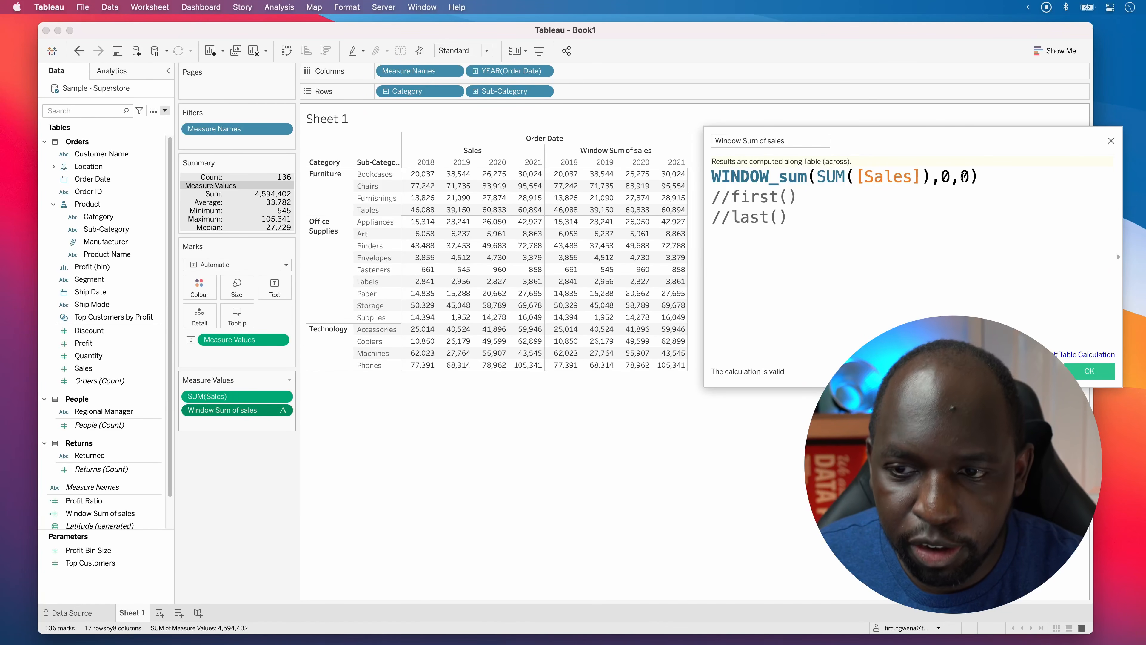
{"action": "left_click", "coordinate": [283, 410]}
{"action": "mouse_move", "coordinate": [277, 506]}
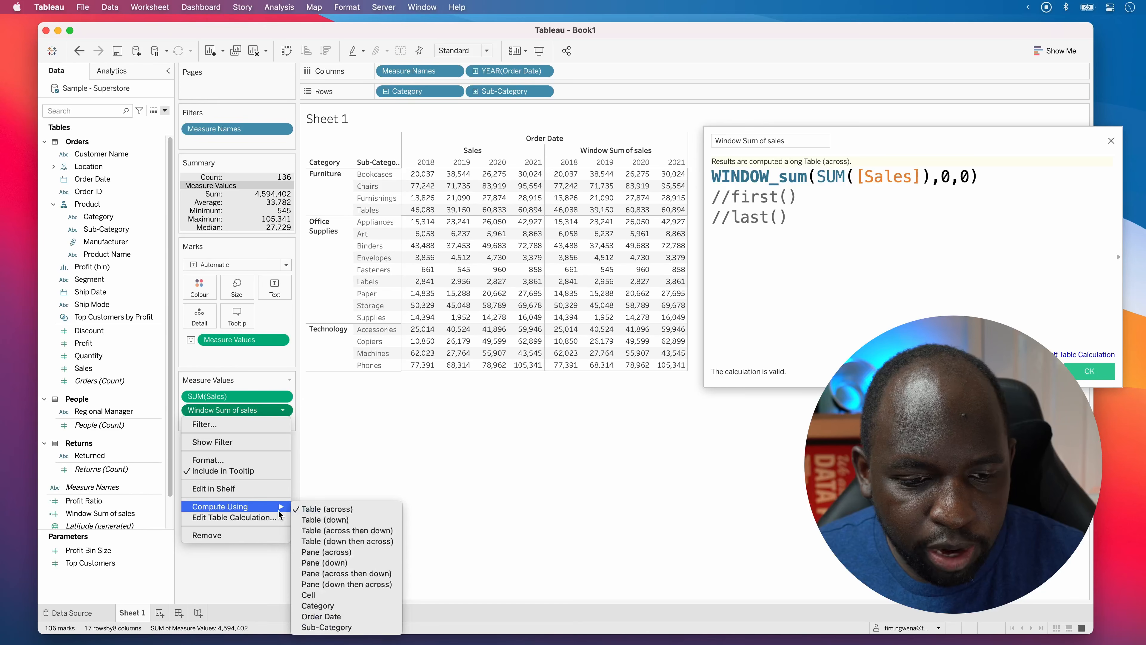
{"action": "left_click", "coordinate": [326, 530]}
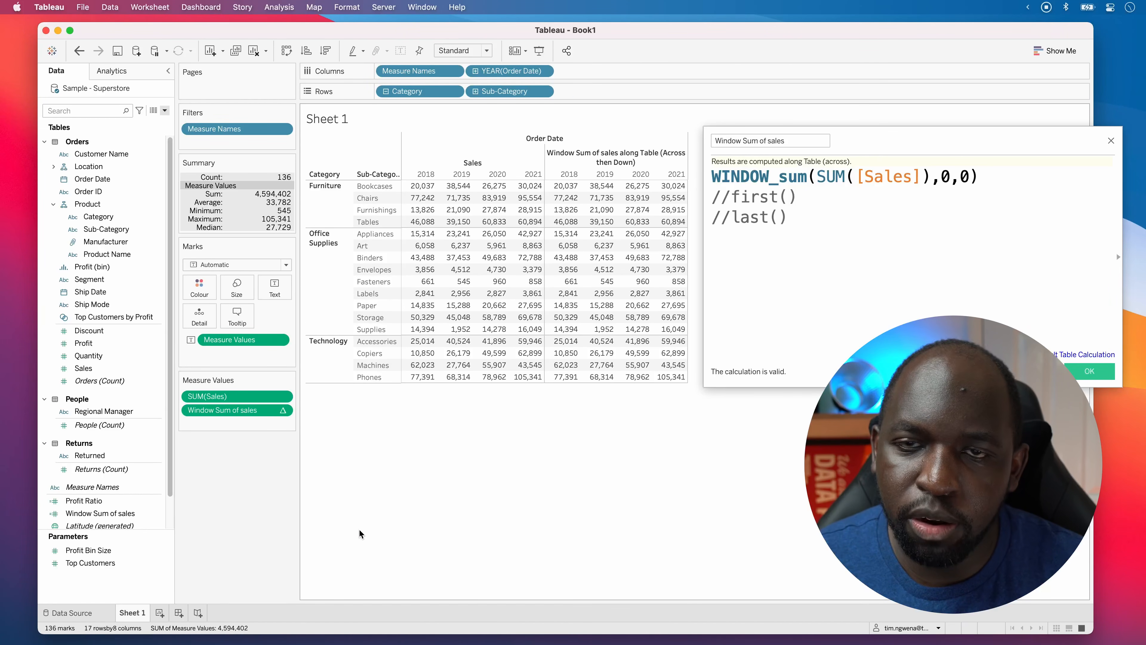
Temporarily draw arrows to both zero offsets and from the 2018 Sales values of Bookcases and Chairs to their window sums, and clear them
{"action": "key", "text": "ctrl"}
{"action": "key", "text": "ctrl"}
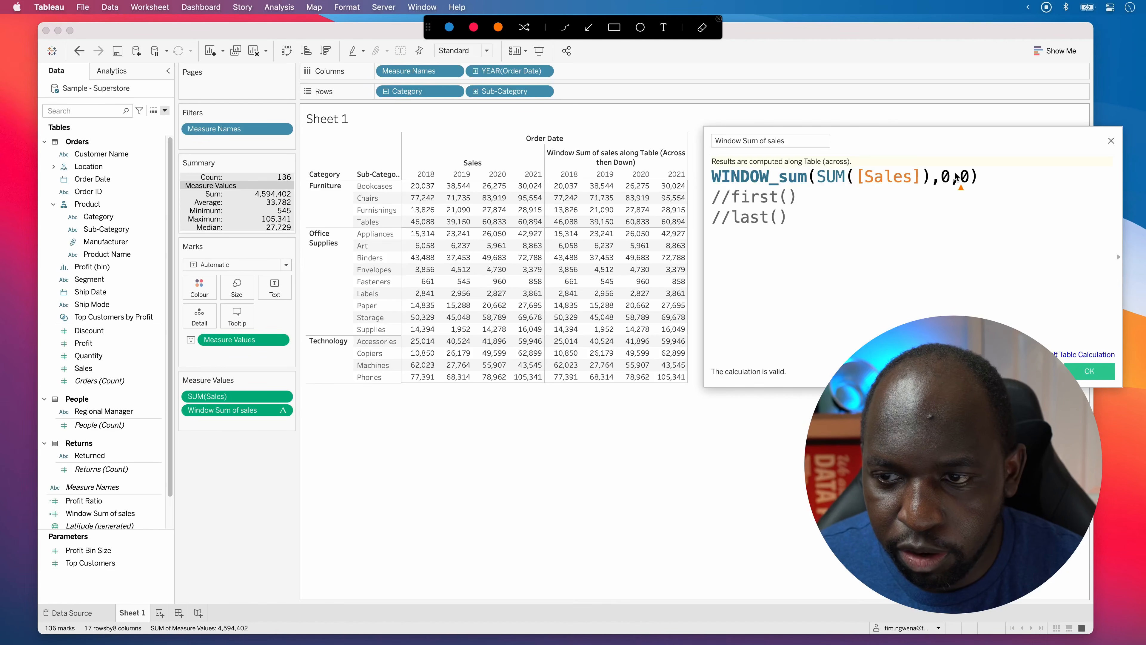
{"action": "left_click_drag", "start_coordinate": [913, 147], "coordinate": [967, 167]}
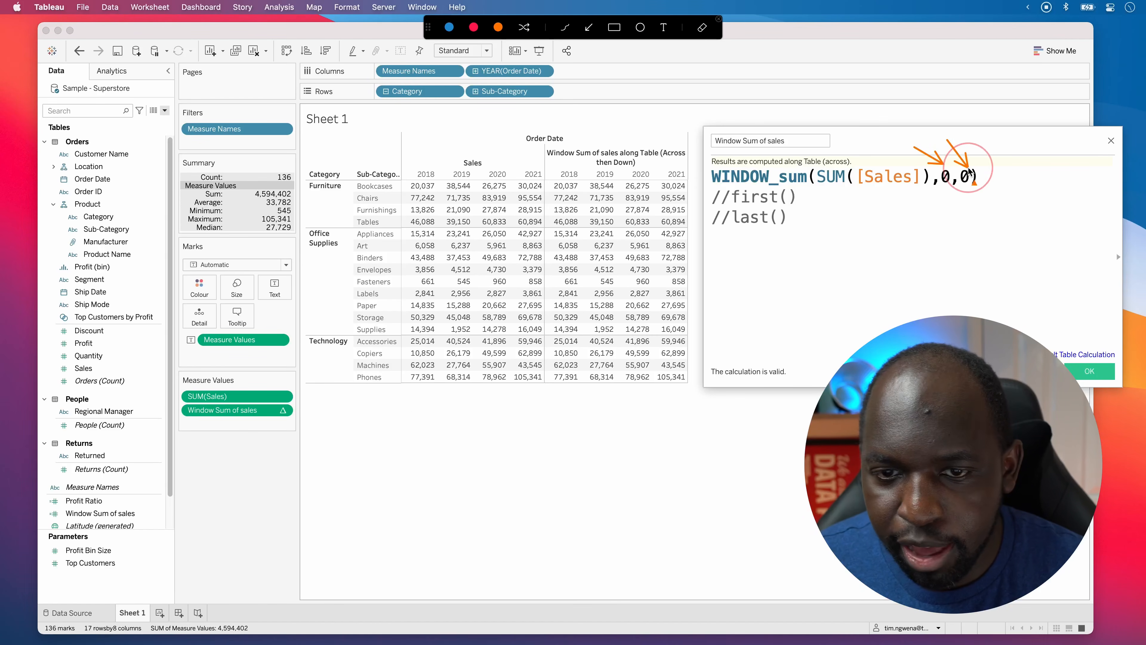
{"action": "mouse_move", "coordinate": [417, 186]}
{"action": "left_mouse_down"}
{"action": "mouse_move", "coordinate": [573, 186]}
{"action": "mouse_move", "coordinate": [525, 204]}
{"action": "mouse_move", "coordinate": [576, 204]}
{"action": "left_mouse_up"}
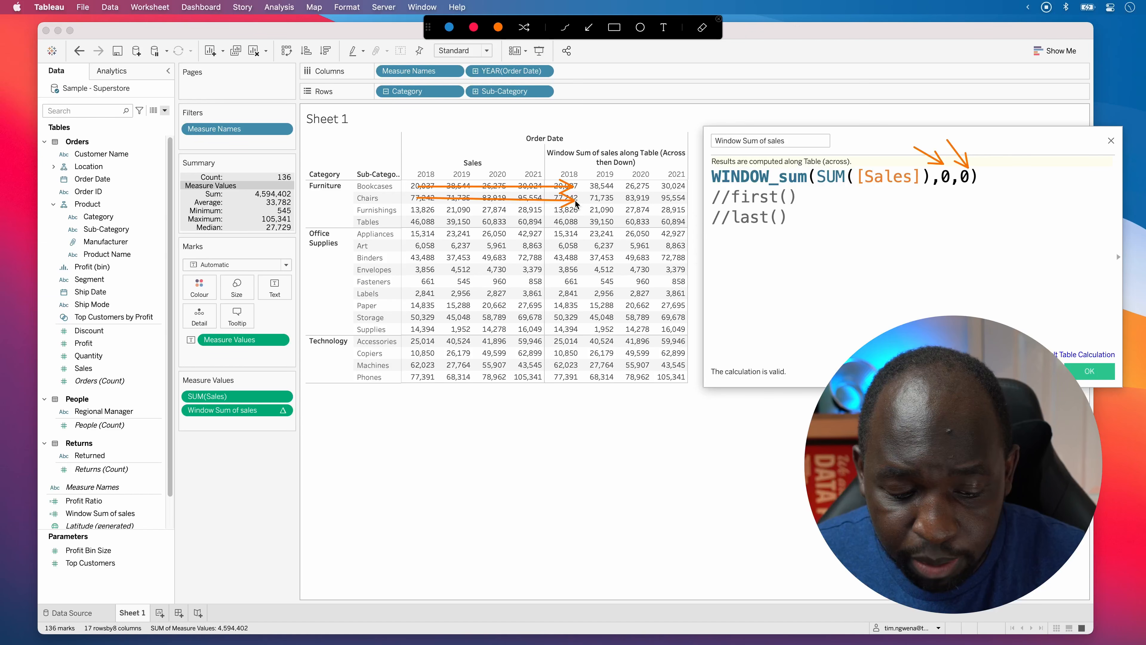
{"action": "key", "text": "Escape"}
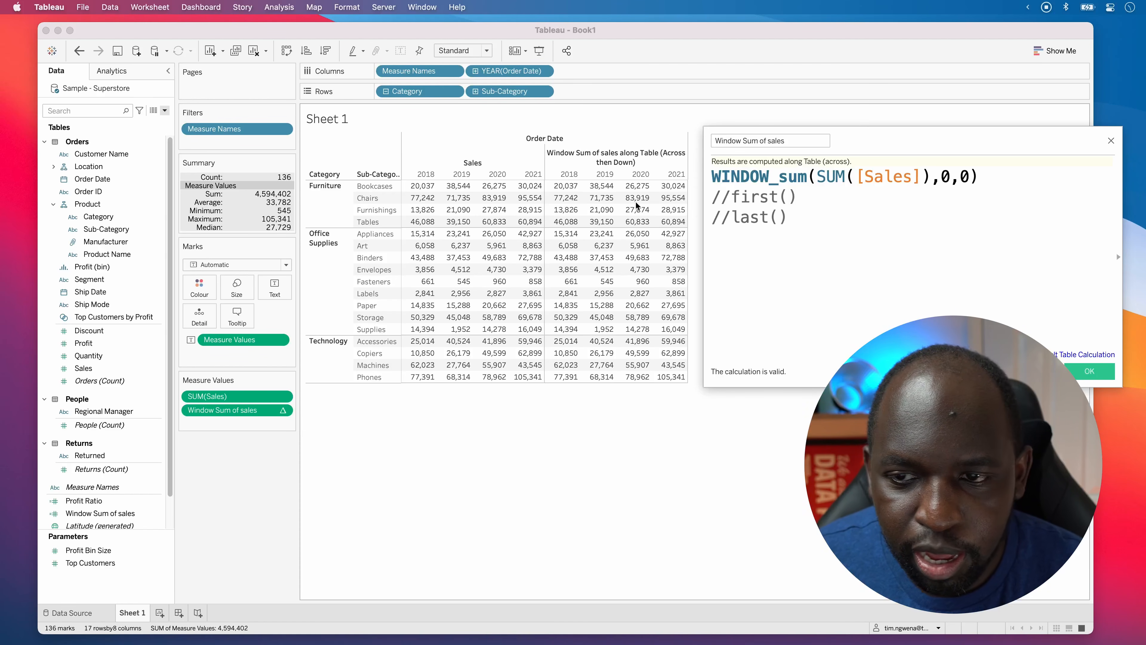
Try a start offset of 1 in the WINDOW_sum formula and restore it to 0
{"action": "left_click", "coordinate": [952, 177]}
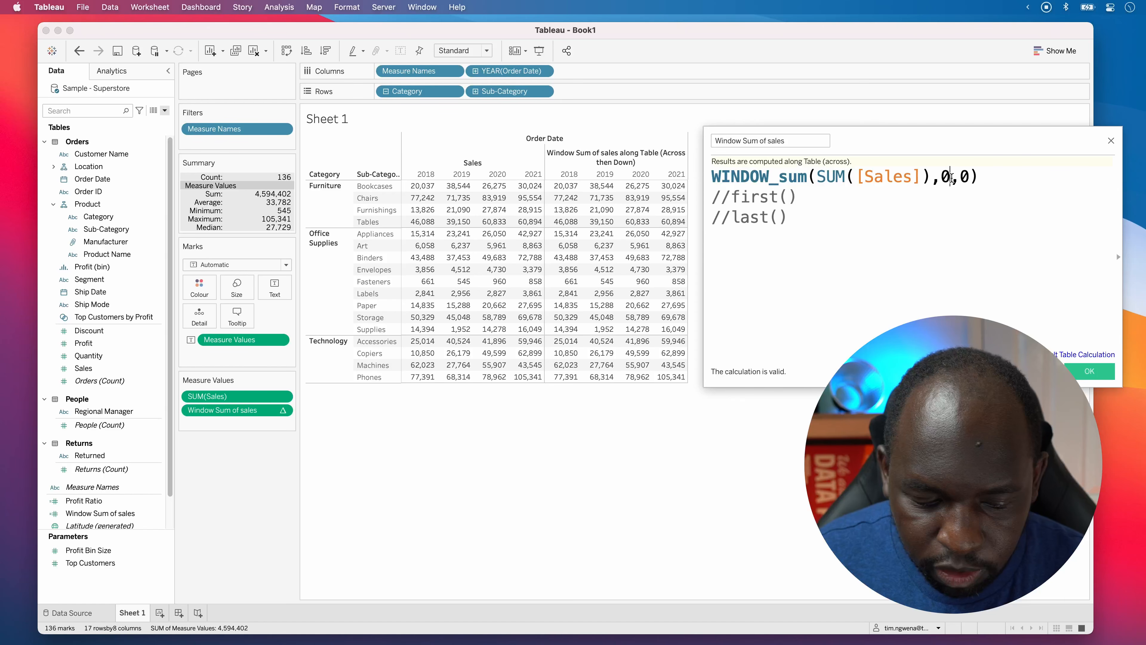
{"action": "key", "text": "BackSpace"}
{"action": "type", "text": "1"}
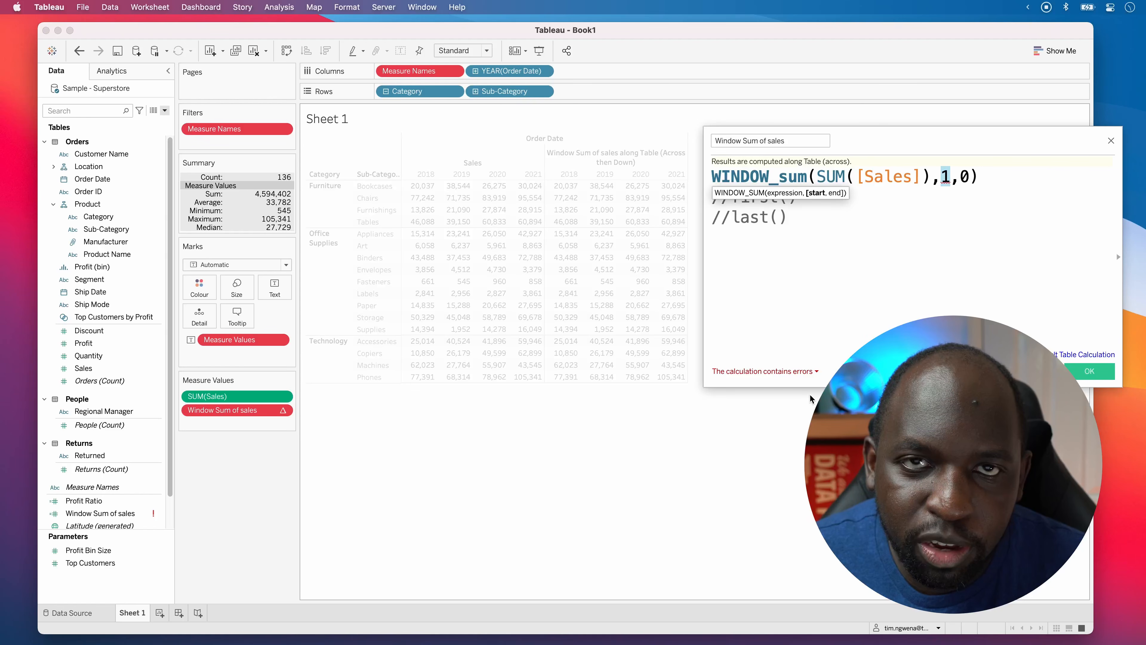
{"action": "left_click", "coordinate": [943, 177]}
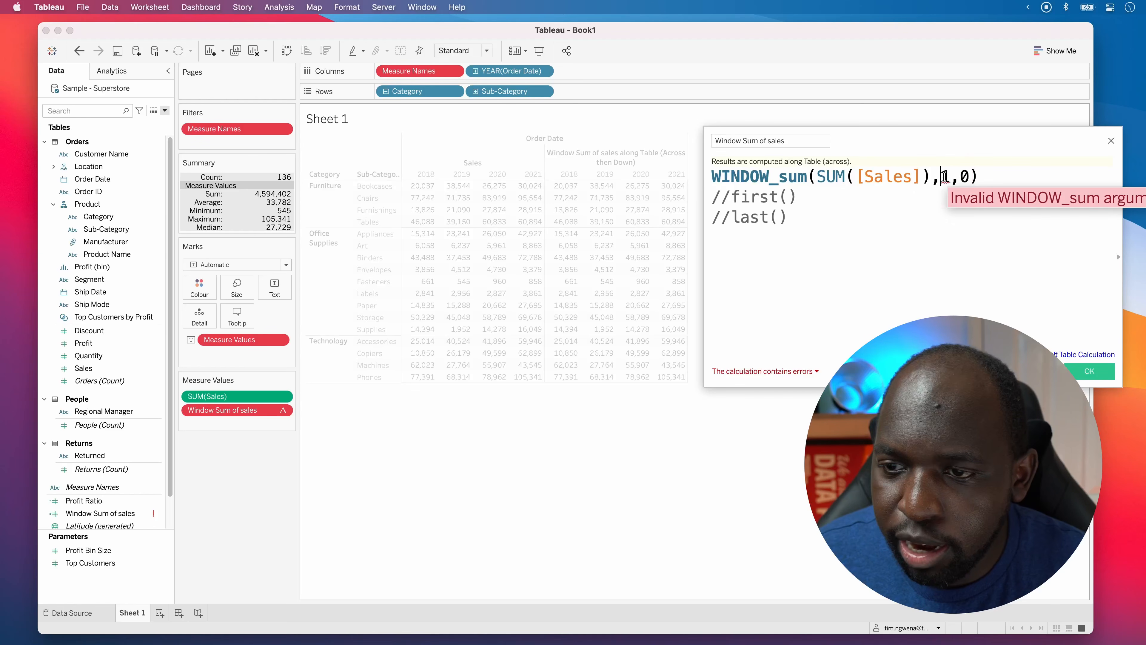
{"action": "key", "text": "Delete"}
{"action": "type", "text": "0"}
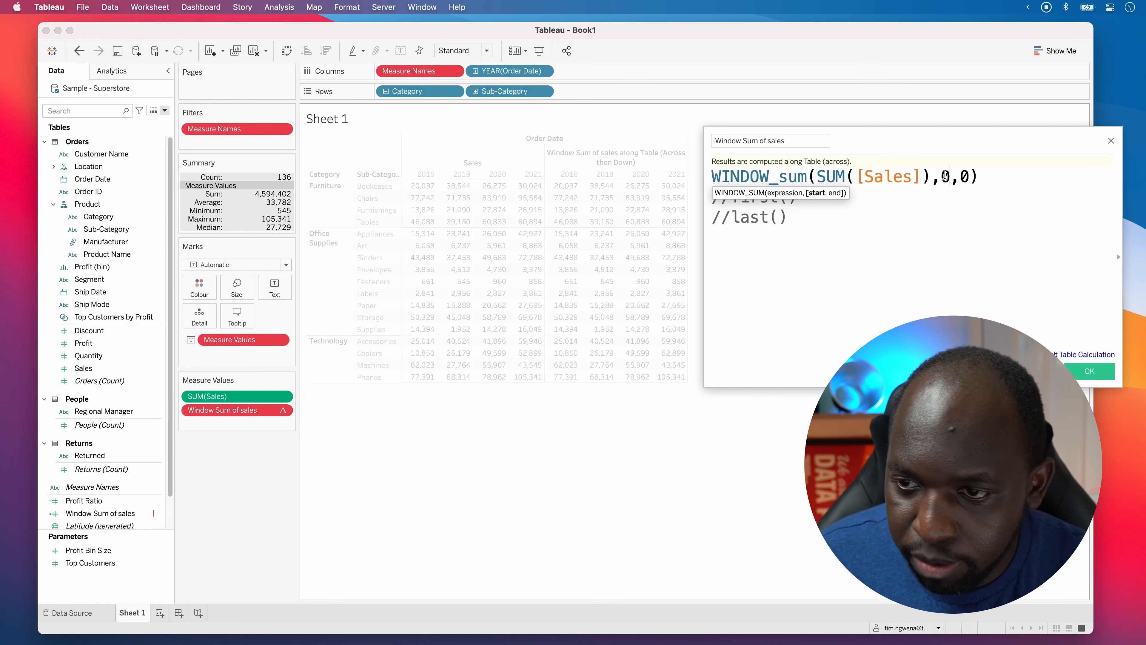
Set the end offset of the WINDOW_sum formula to 1 and check the Compute Using direction of Window Sum of sales
{"action": "left_click", "coordinate": [971, 177]}
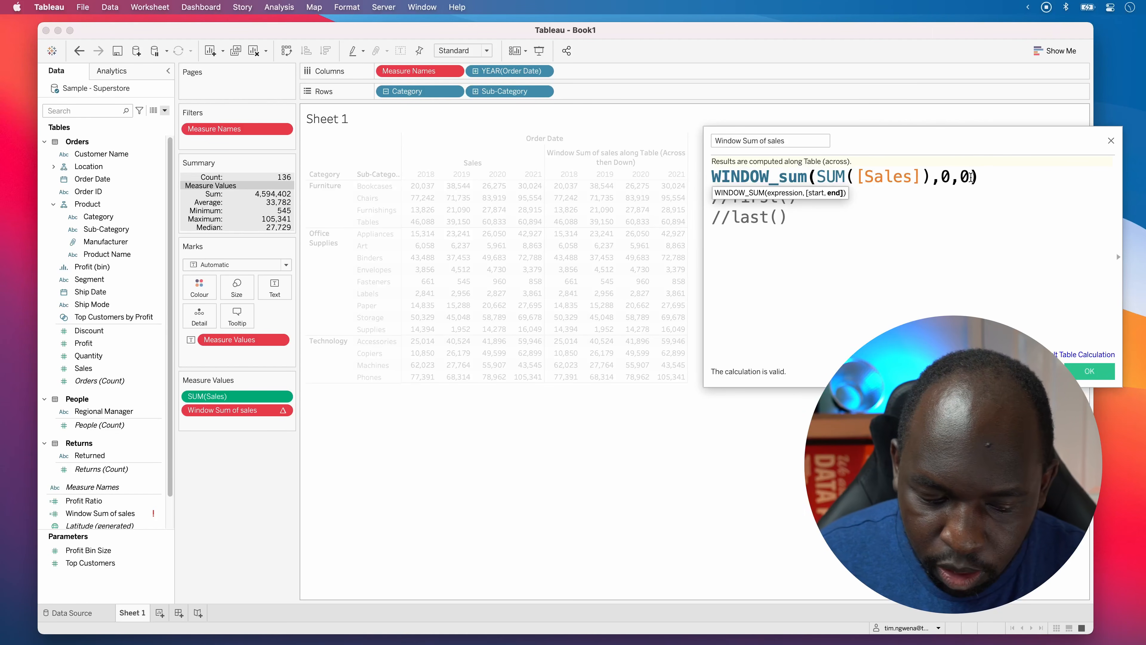
{"action": "key", "text": "BackSpace"}
{"action": "type", "text": "1"}
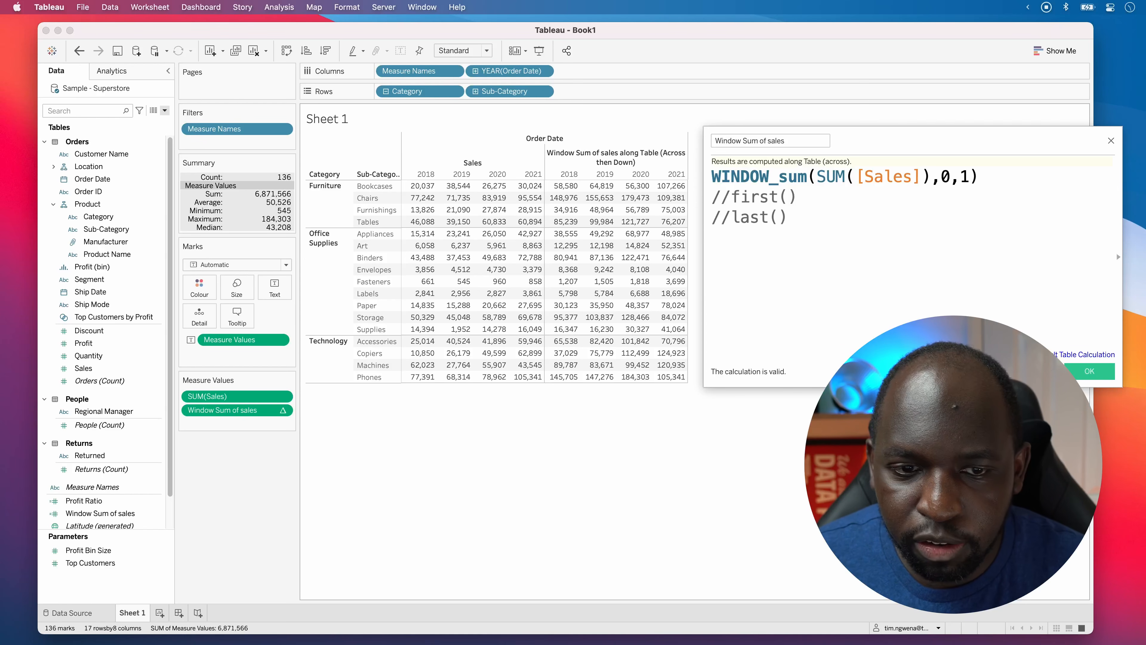
{"action": "left_click", "coordinate": [283, 410]}
{"action": "mouse_move", "coordinate": [256, 509]}
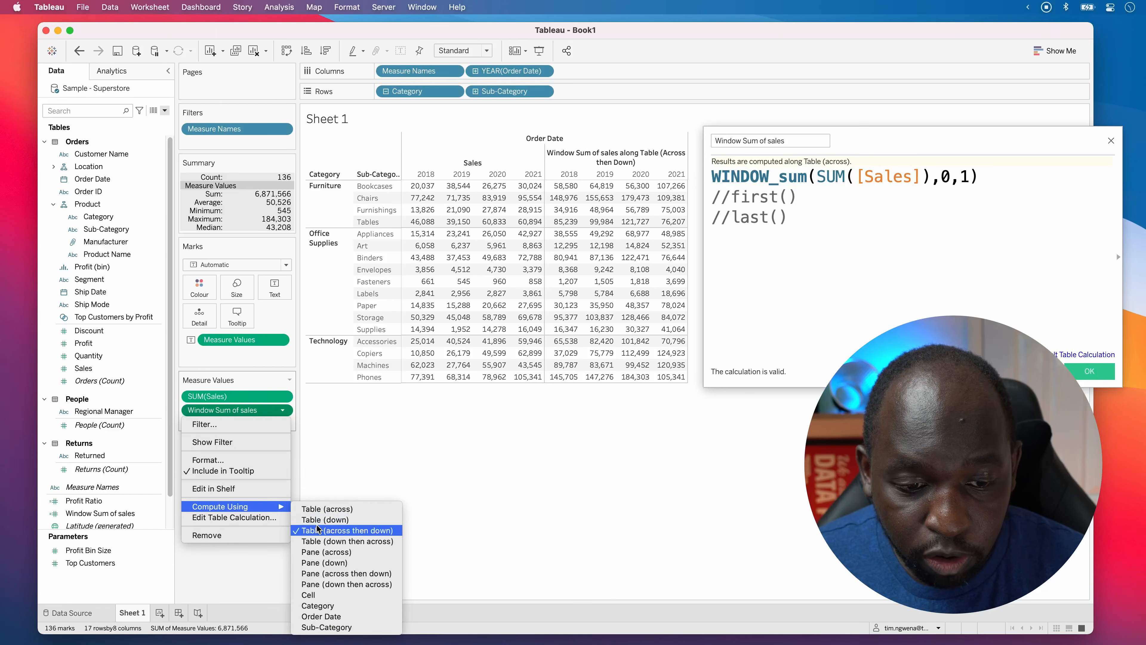
Temporarily outline the 2021 Phones Sales value and its window sum with orange rectangles, and clear them
{"action": "key", "text": "ctrl"}
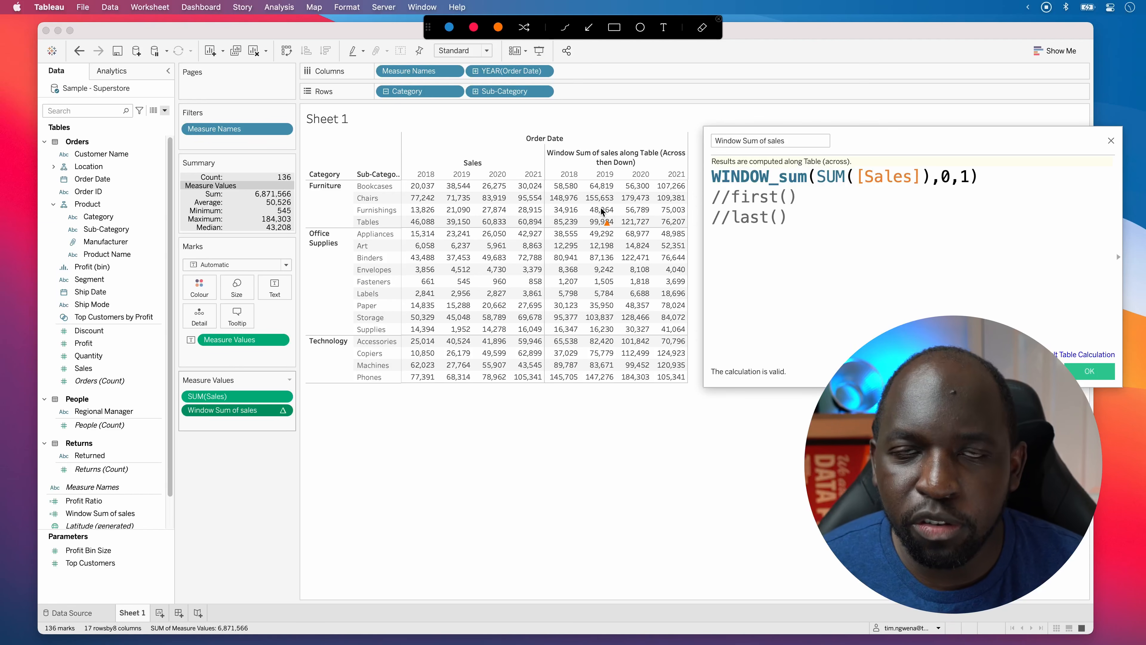
{"action": "left_click", "coordinate": [614, 31]}
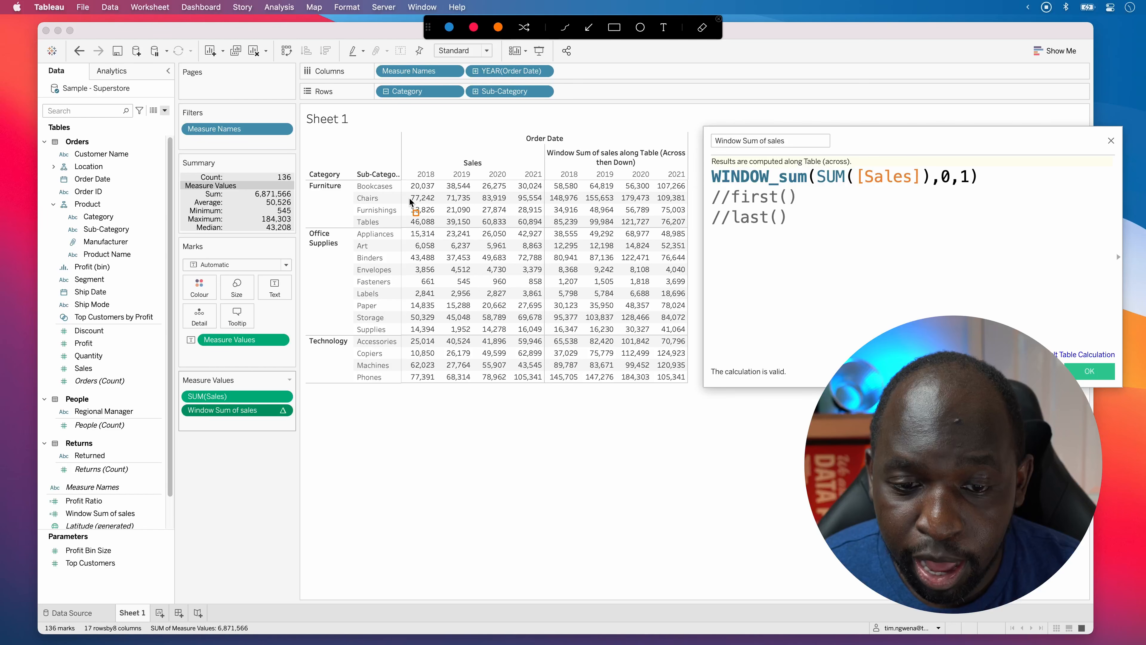
{"action": "left_click", "coordinate": [516, 379]}
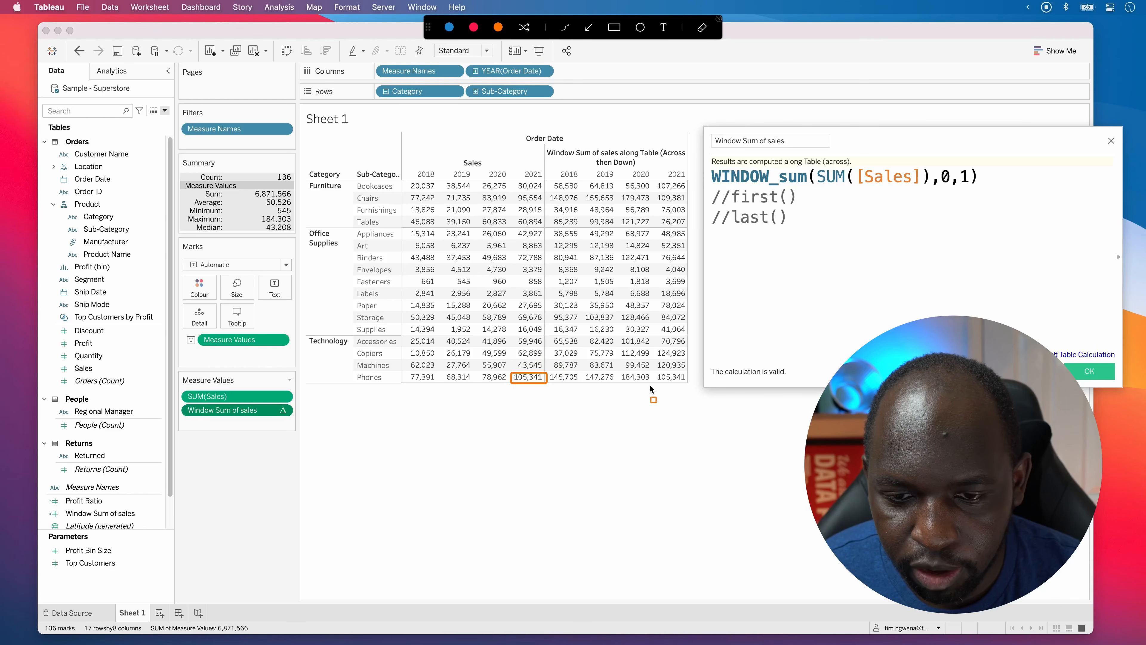
{"action": "left_click_drag", "start_coordinate": [656, 377], "coordinate": [688, 383]}
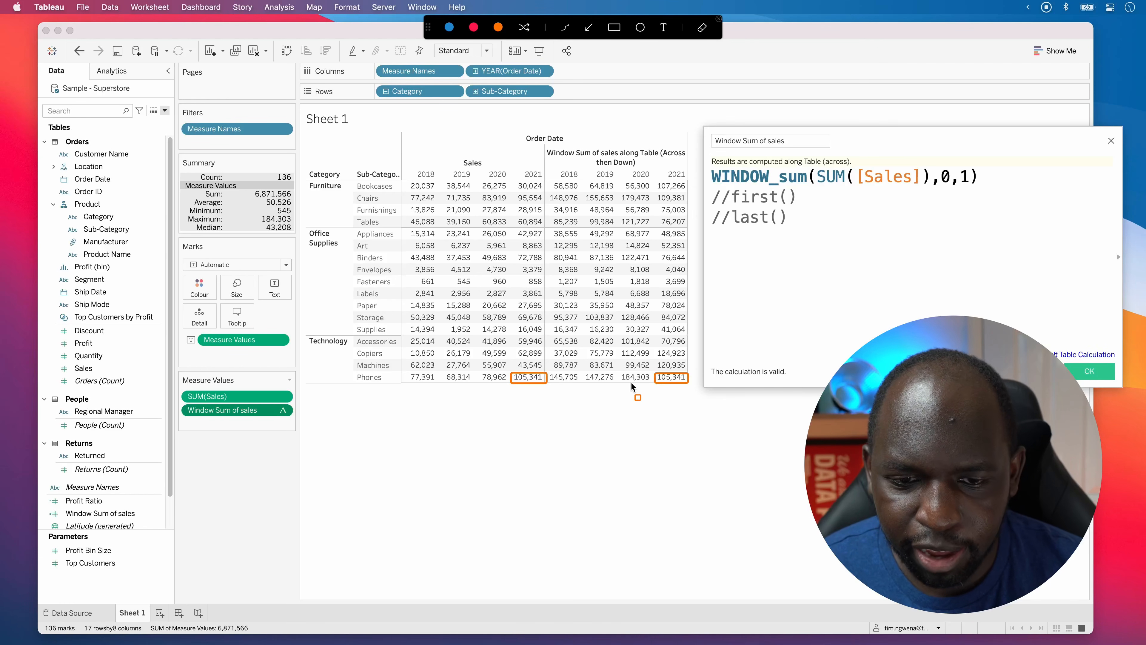
{"action": "key", "text": "ctrl+a"}
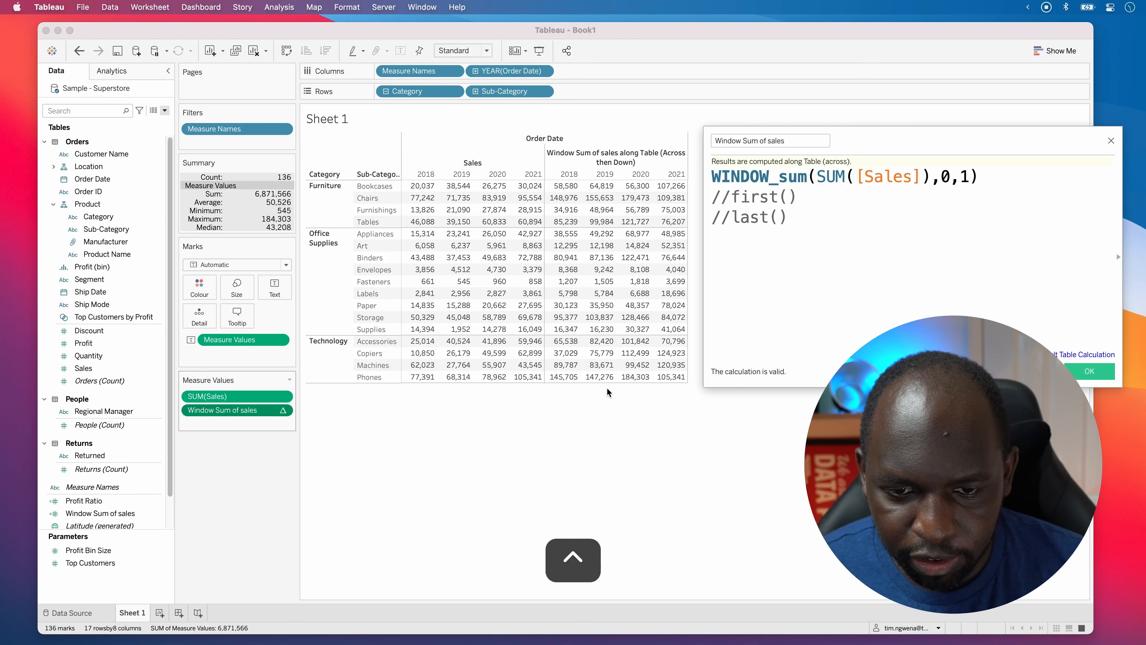
Check the sum of the 2020 and 2021 Phones Sales values against the 2020 Phones window sum, and clear the selection
{"action": "left_click", "coordinate": [533, 378]}
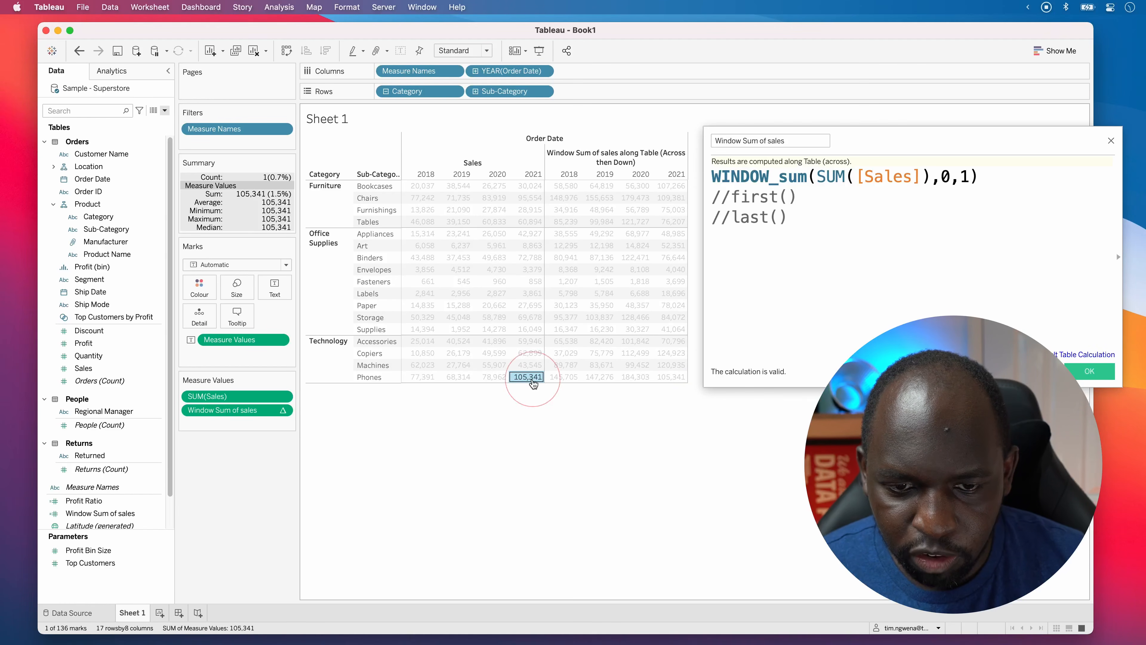
{"action": "left_click", "coordinate": [492, 379], "text": "super"}
{"action": "key", "text": "ctrl+a"}
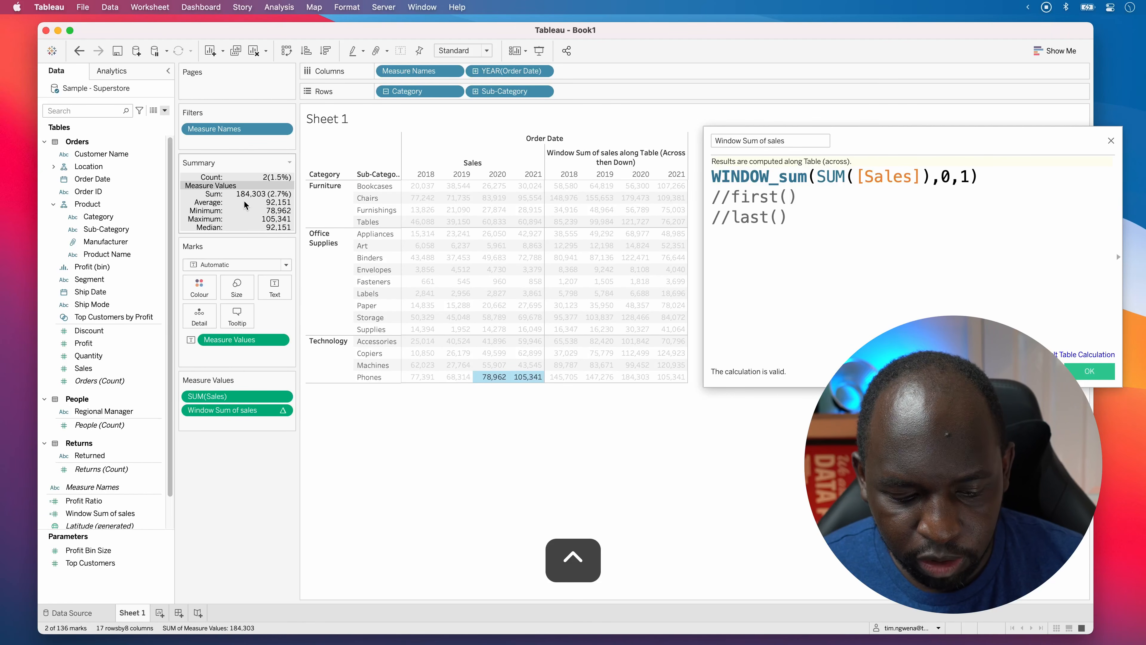
{"action": "mouse_move", "coordinate": [229, 187]}
{"action": "left_mouse_down"}
{"action": "mouse_move", "coordinate": [291, 199]}
{"action": "mouse_move", "coordinate": [620, 373]}
{"action": "left_mouse_up"}
{"action": "key", "text": "ctrl"}
{"action": "key", "text": "ctrl+a"}
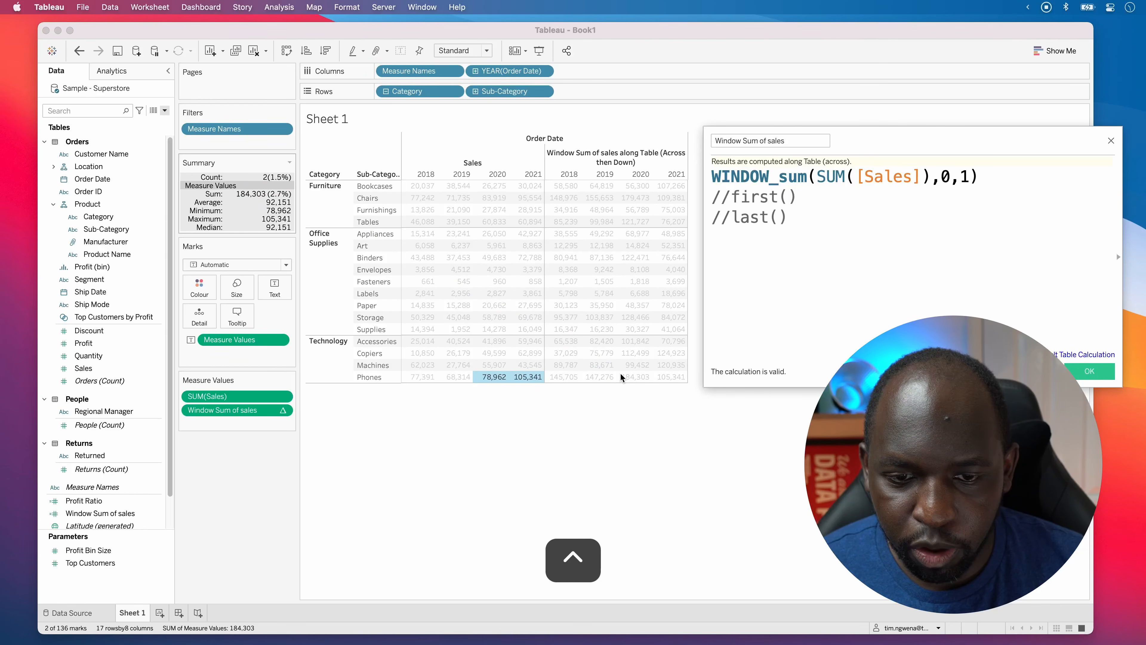
{"action": "key", "text": "ctrl+a"}
{"action": "key", "text": "ctrl+a"}
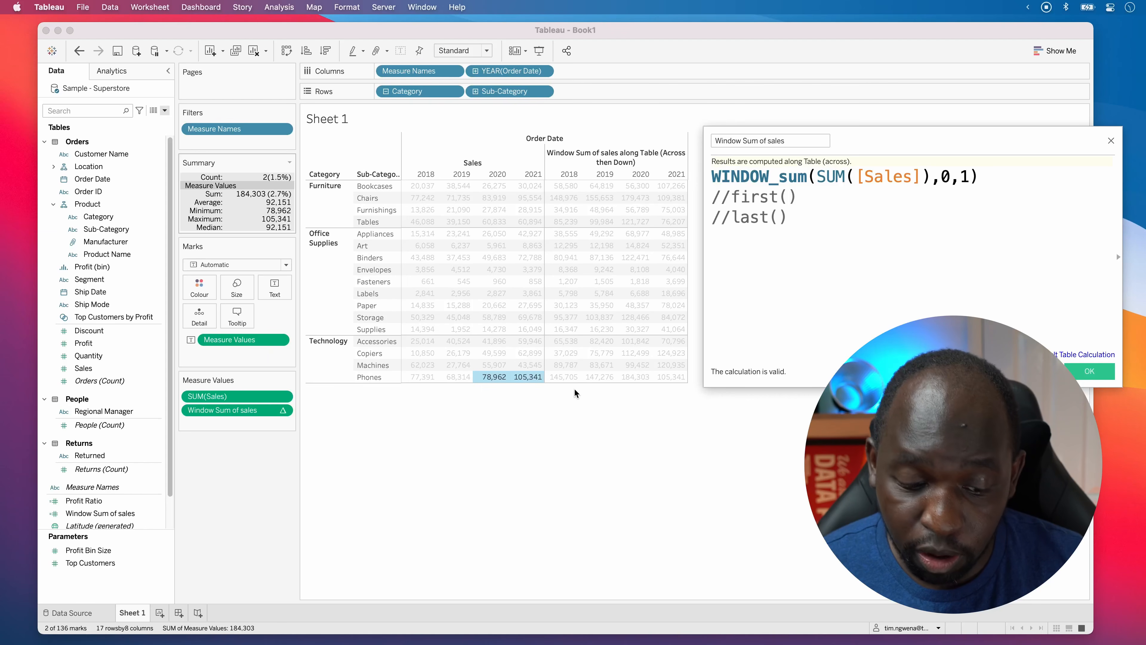
{"action": "left_click", "coordinate": [528, 377]}
{"action": "left_click", "coordinate": [530, 387]}
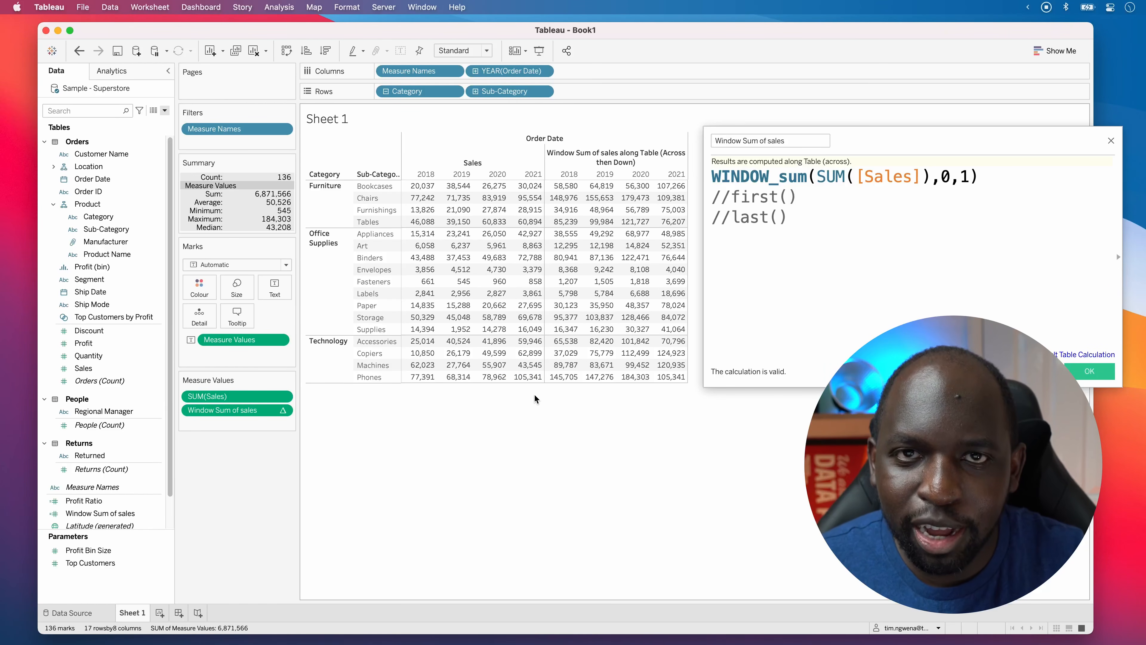
Compare the sums of Phones Sales for 2020–2021, 2019–2020 and 2018–2019 with the matching Phones window sums
{"action": "left_click", "coordinate": [525, 378]}
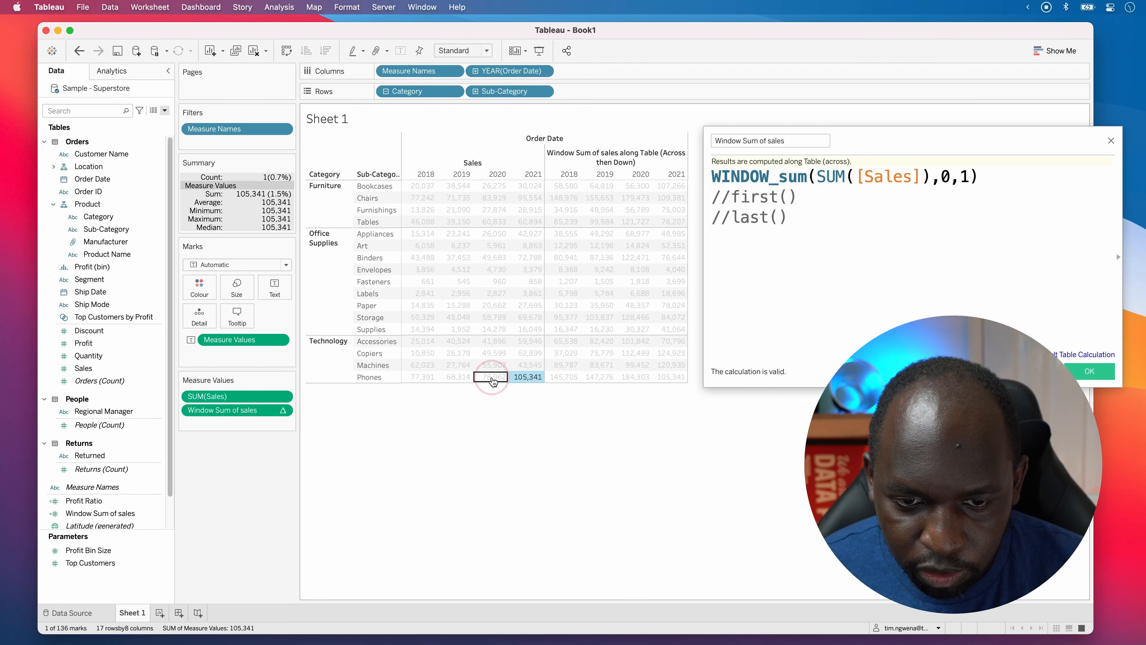
{"action": "left_click", "coordinate": [494, 380]}
{"action": "left_click", "coordinate": [526, 377], "text": "super"}
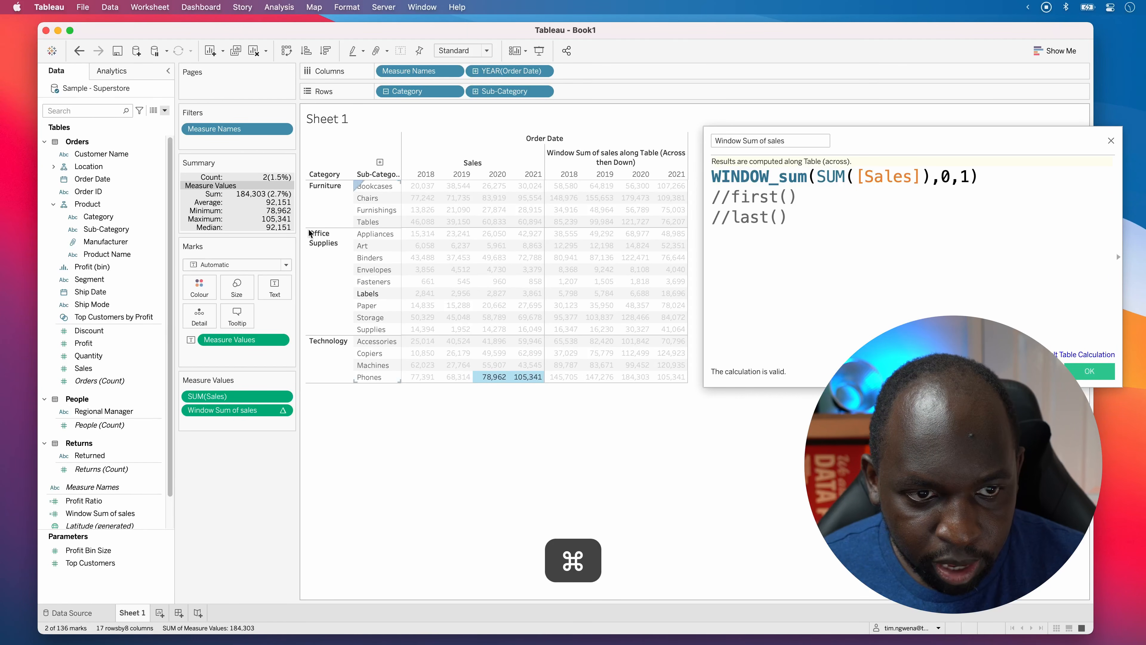
{"action": "left_click", "coordinate": [458, 377]}
{"action": "left_click", "coordinate": [494, 377], "text": "super"}
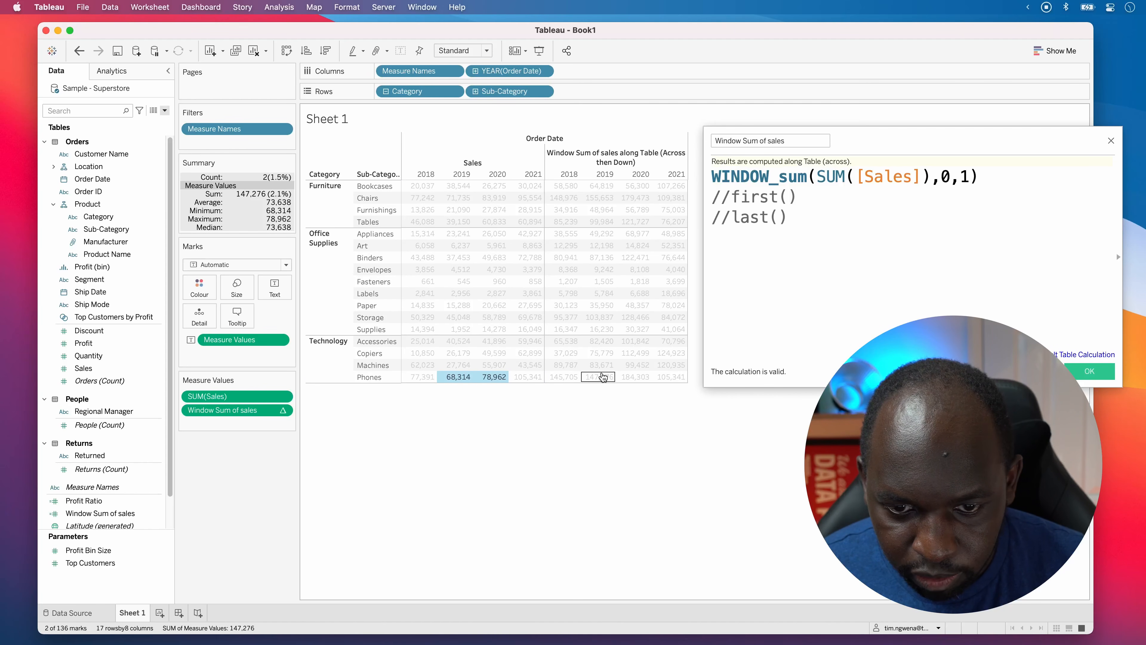
{"action": "left_click", "coordinate": [422, 377]}
{"action": "left_click", "coordinate": [458, 377], "text": "super"}
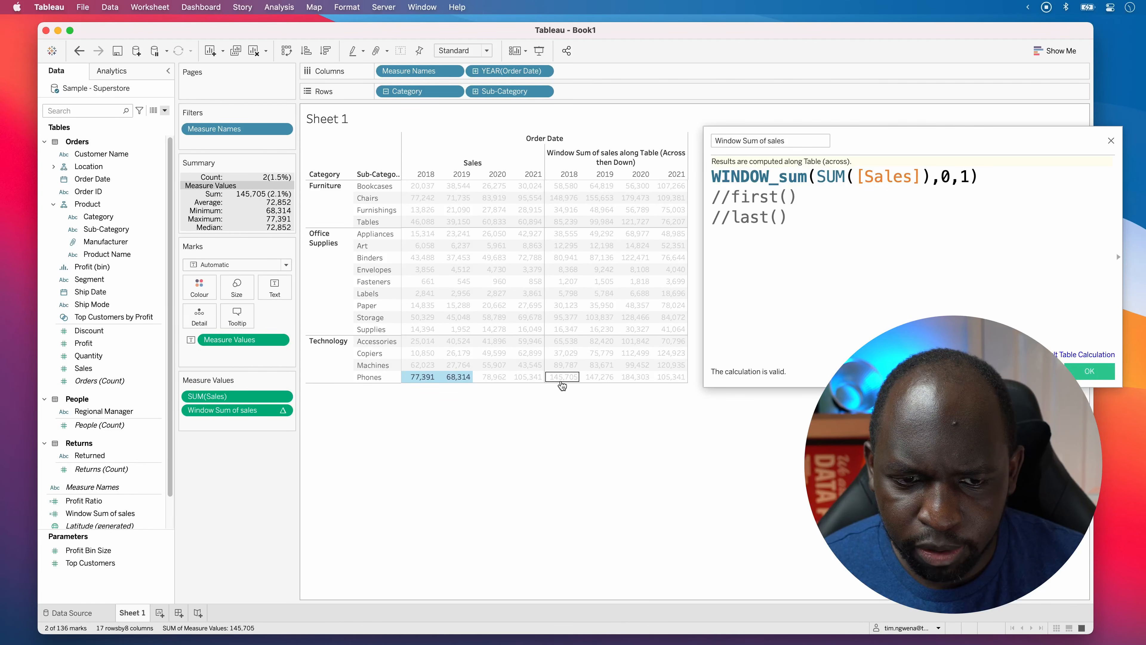
Check the sum of the 2018 Sales values for Machines and Phones, and clear the selection
{"action": "left_click", "coordinate": [420, 377]}
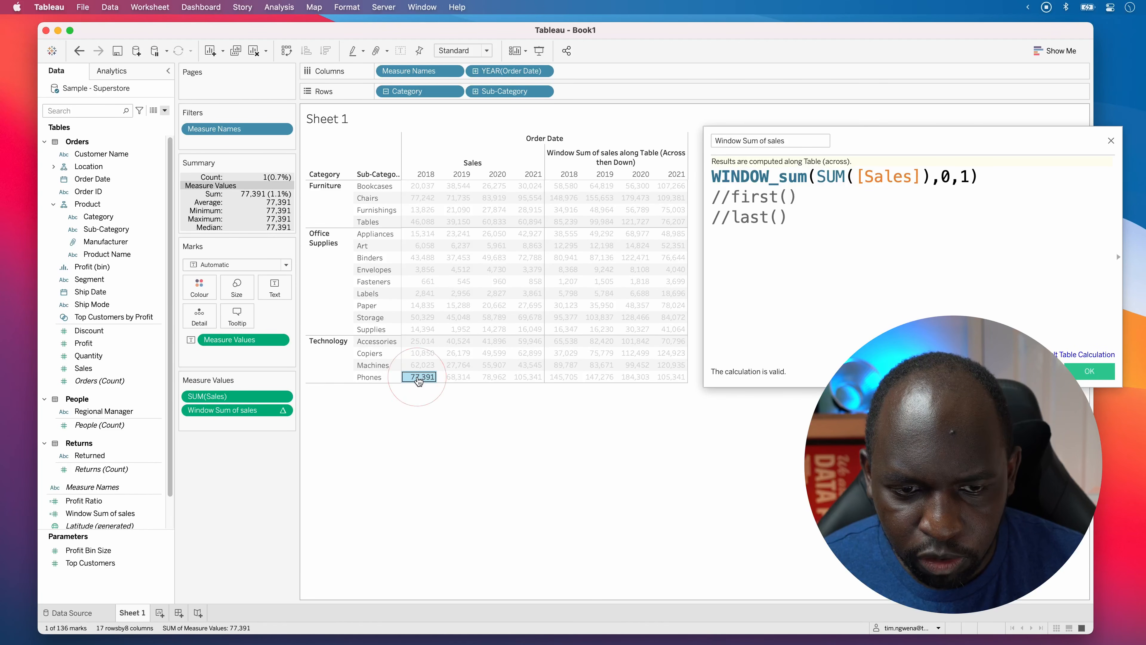
{"action": "left_click", "coordinate": [420, 368], "text": "super"}
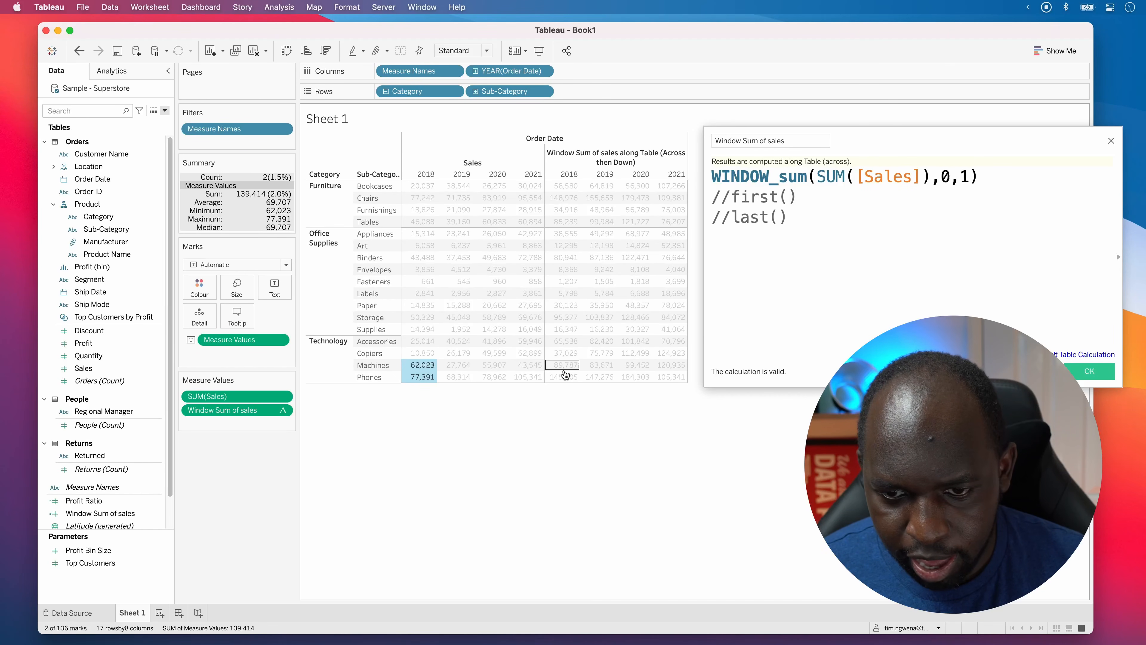
{"action": "left_click", "coordinate": [422, 379]}
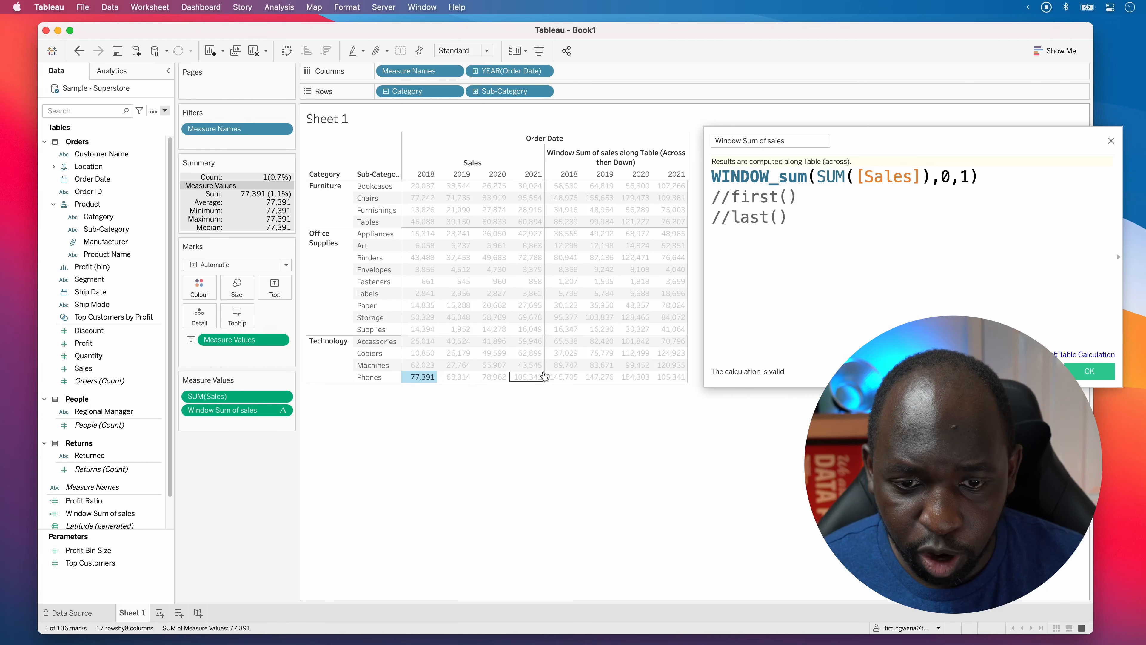
{"action": "left_click", "coordinate": [418, 378], "text": "super"}
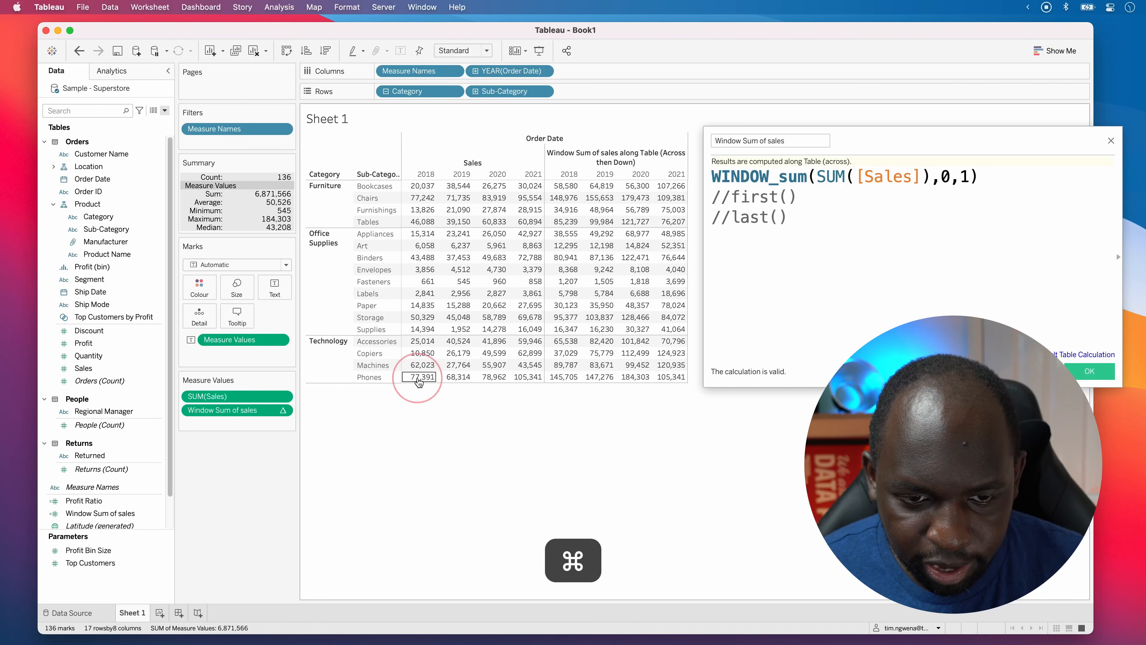
Select the 2018 Phones and 2021 Machines Sales values and briefly point an arrow from their sum to the 2021 Machines window sum
{"action": "left_click", "coordinate": [426, 379]}
{"action": "left_click", "coordinate": [532, 363]}
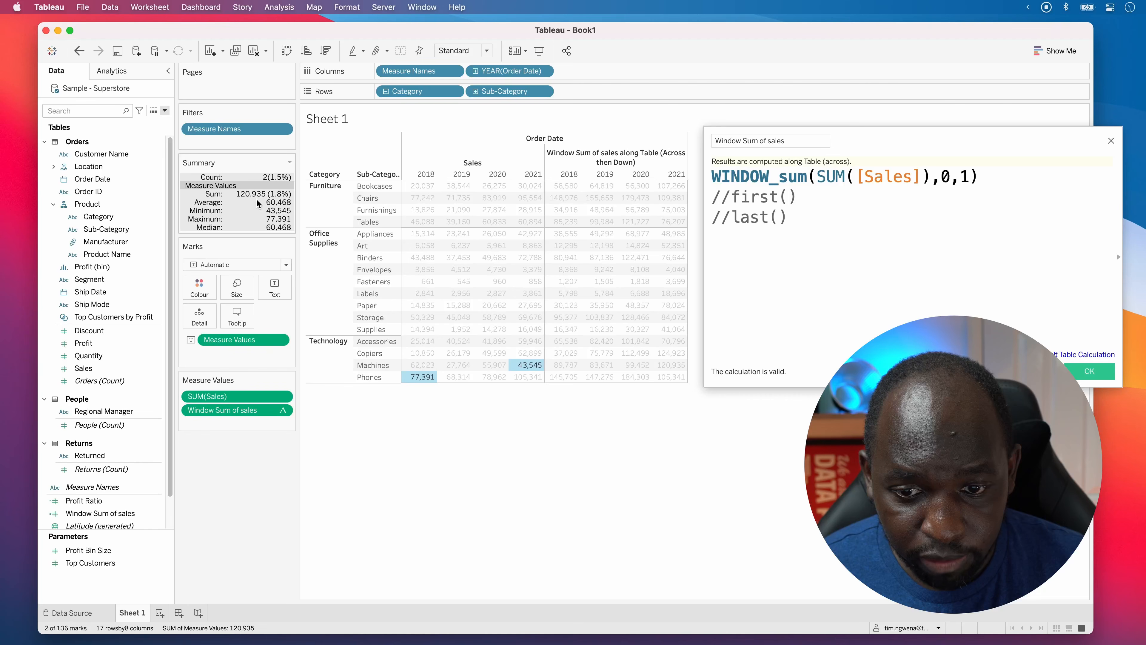
{"action": "key", "text": "ctrl+a"}
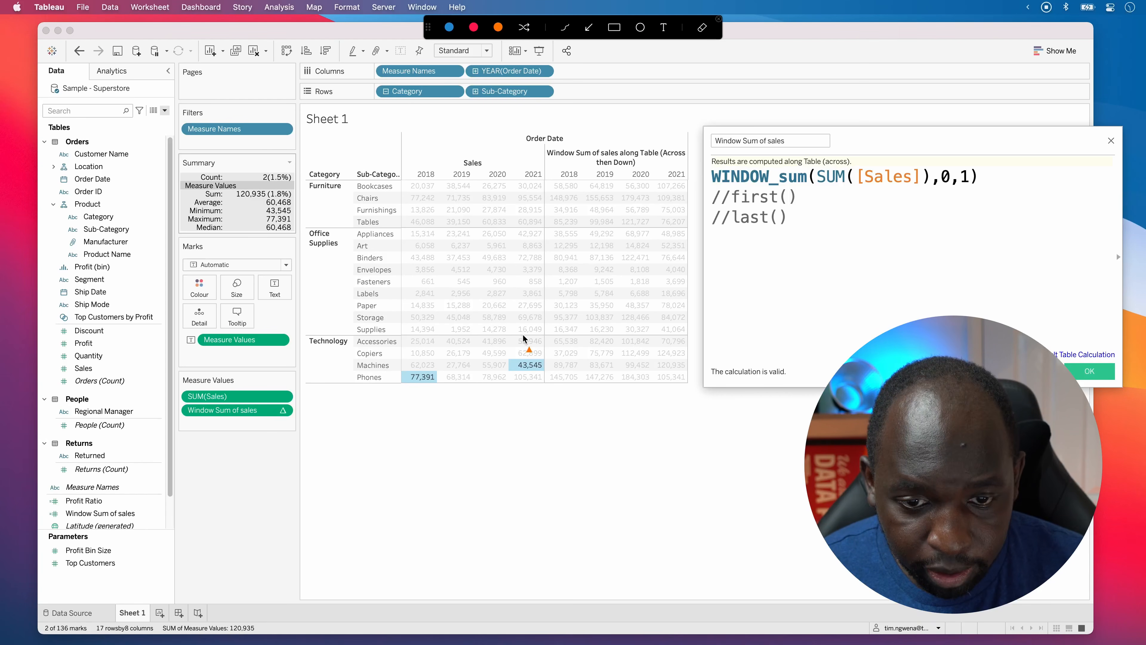
{"action": "mouse_move", "coordinate": [270, 190]}
{"action": "left_mouse_down"}
{"action": "mouse_move", "coordinate": [568, 311]}
{"action": "mouse_move", "coordinate": [654, 363]}
{"action": "left_mouse_up"}
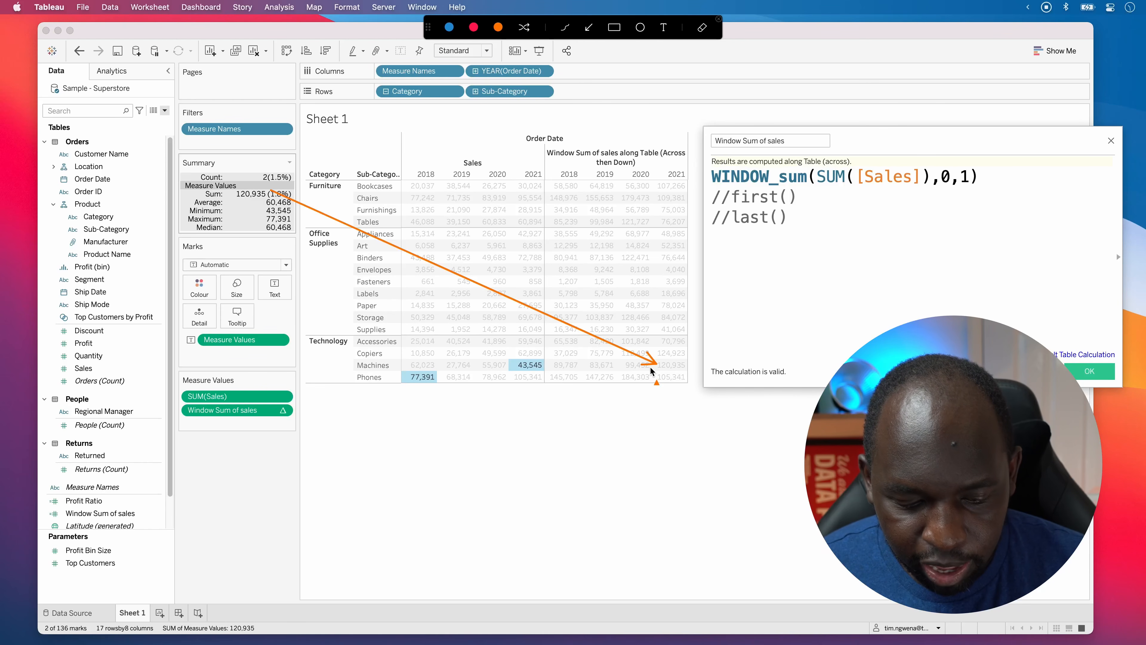
{"action": "key", "text": "super"}
{"action": "key", "text": "super+z"}
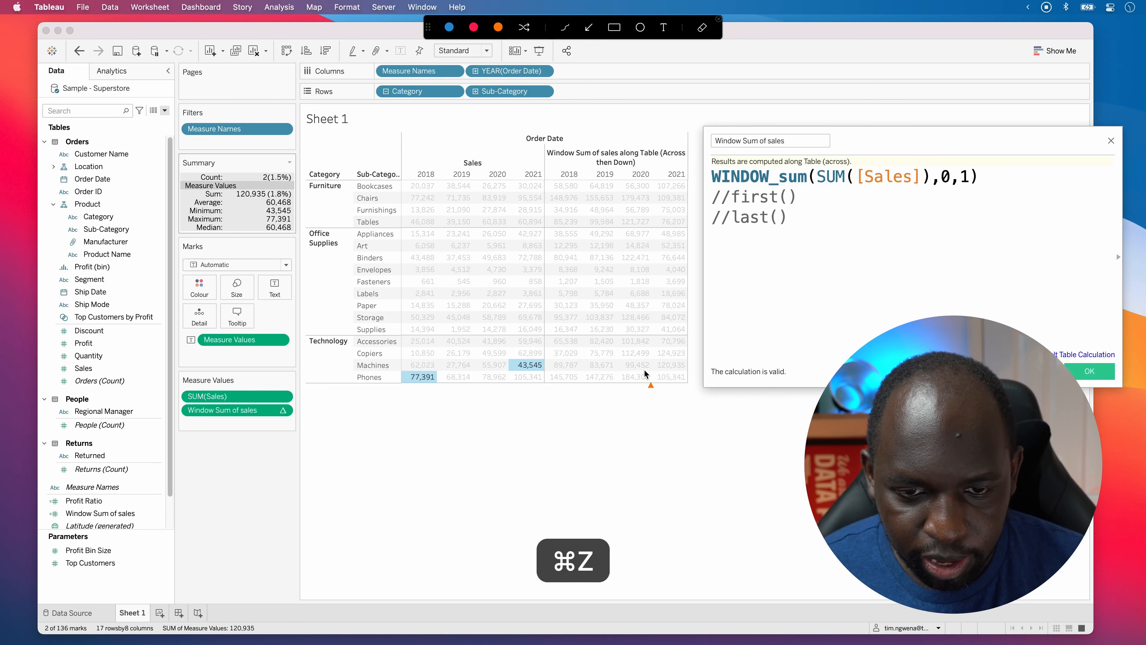
Outline the 2020–2021 Phones Sales values with an orange rectangle and the 2019–2020 Phones Sales values with a red one
{"action": "left_click", "coordinate": [567, 29]}
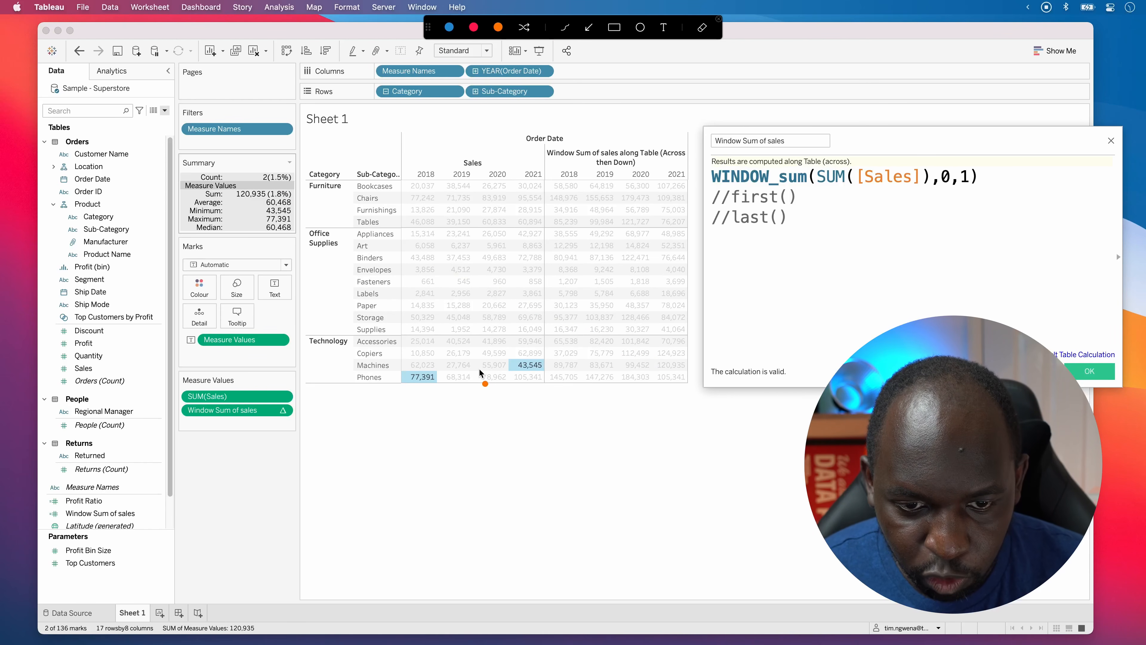
{"action": "left_click", "coordinate": [615, 28]}
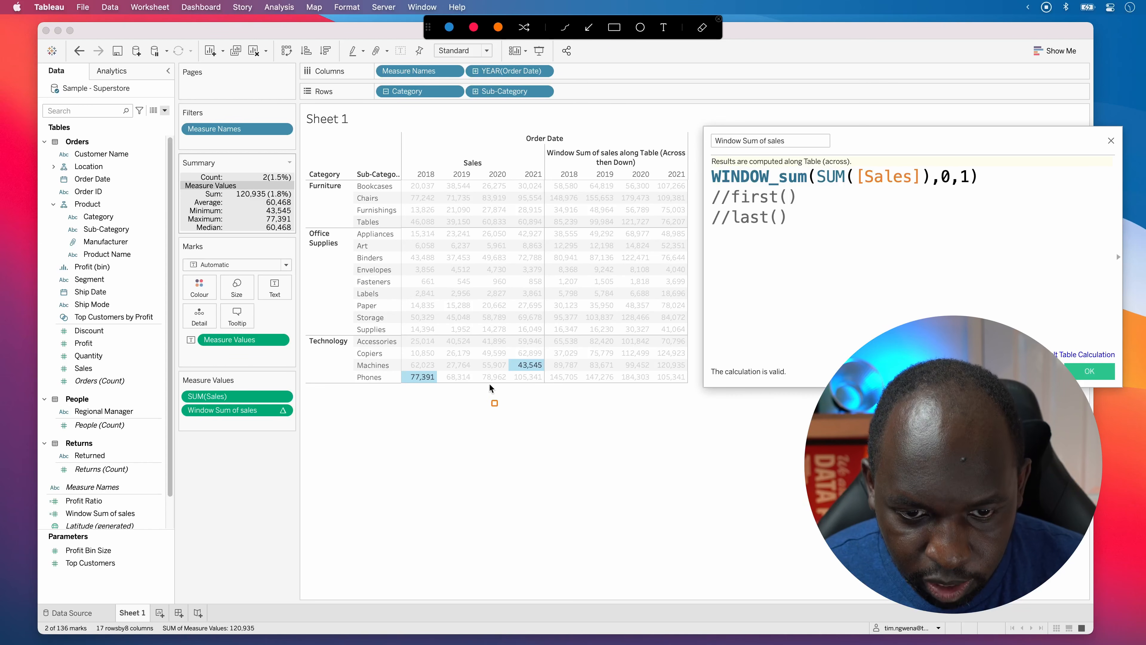
{"action": "left_click_drag", "start_coordinate": [480, 369], "coordinate": [544, 384]}
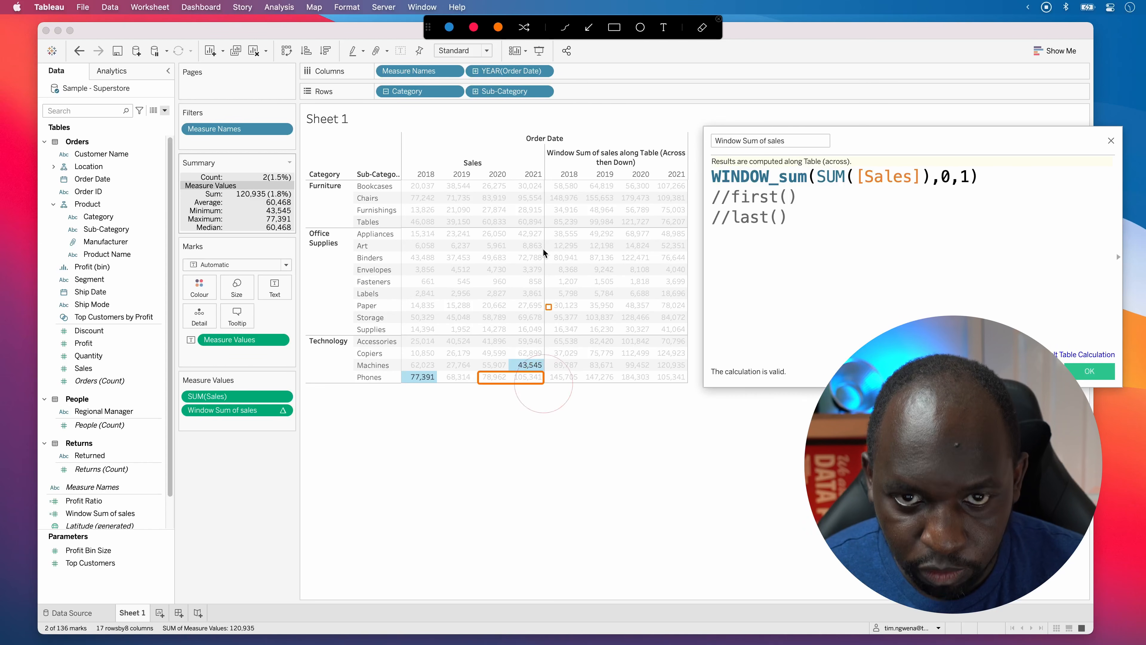
{"action": "left_click", "coordinate": [473, 27]}
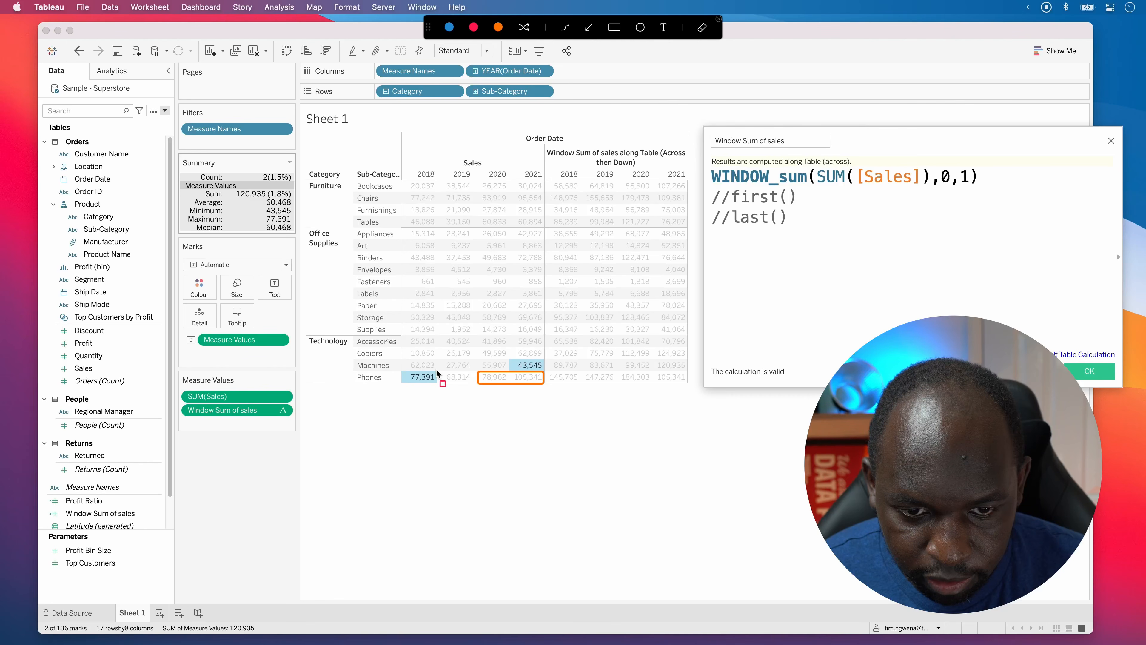
{"action": "left_click_drag", "start_coordinate": [435, 368], "coordinate": [505, 386]}
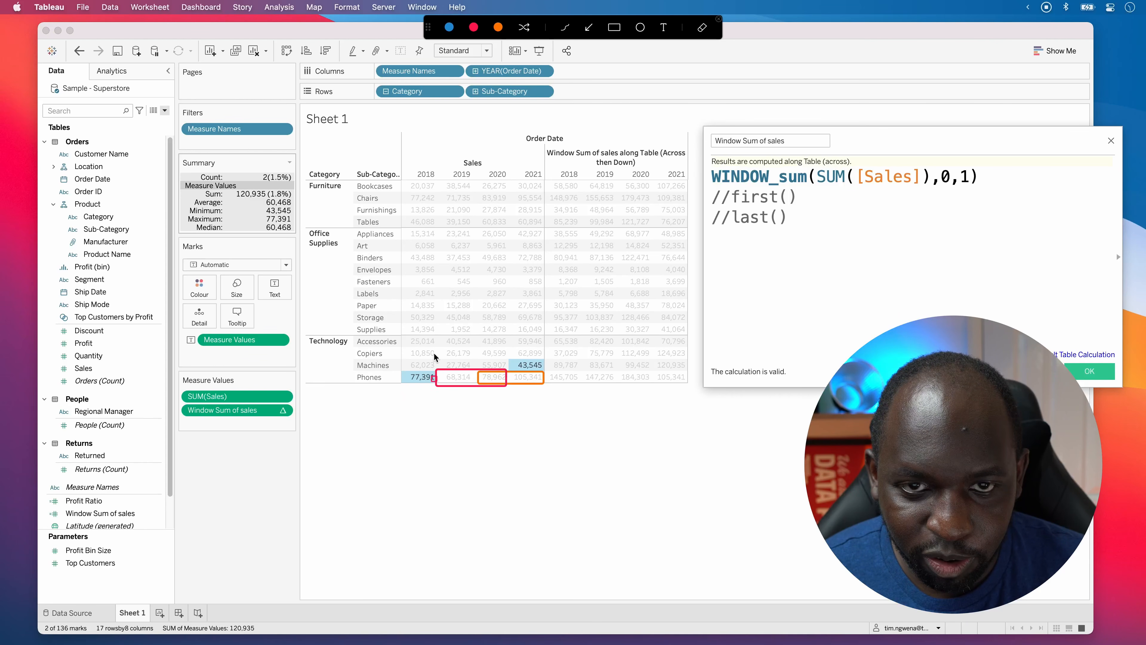
Outline the 2018 Phones and 2021 Machines Sales values with blue rectangles
{"action": "left_click", "coordinate": [448, 27]}
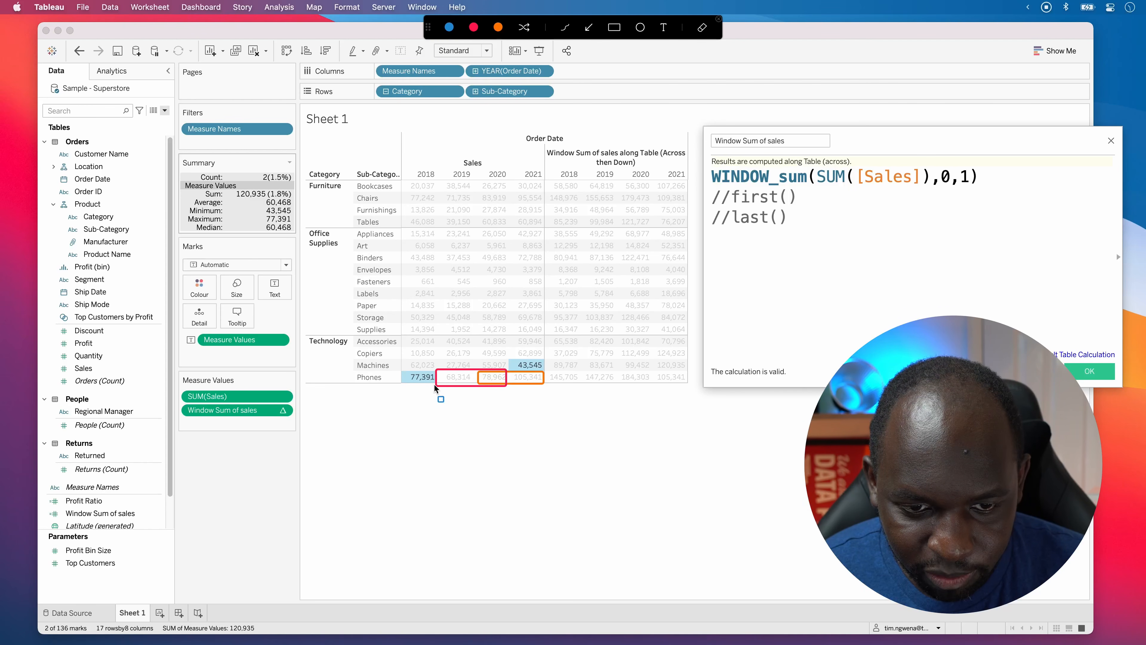
{"action": "left_click_drag", "start_coordinate": [433, 383], "coordinate": [400, 371]}
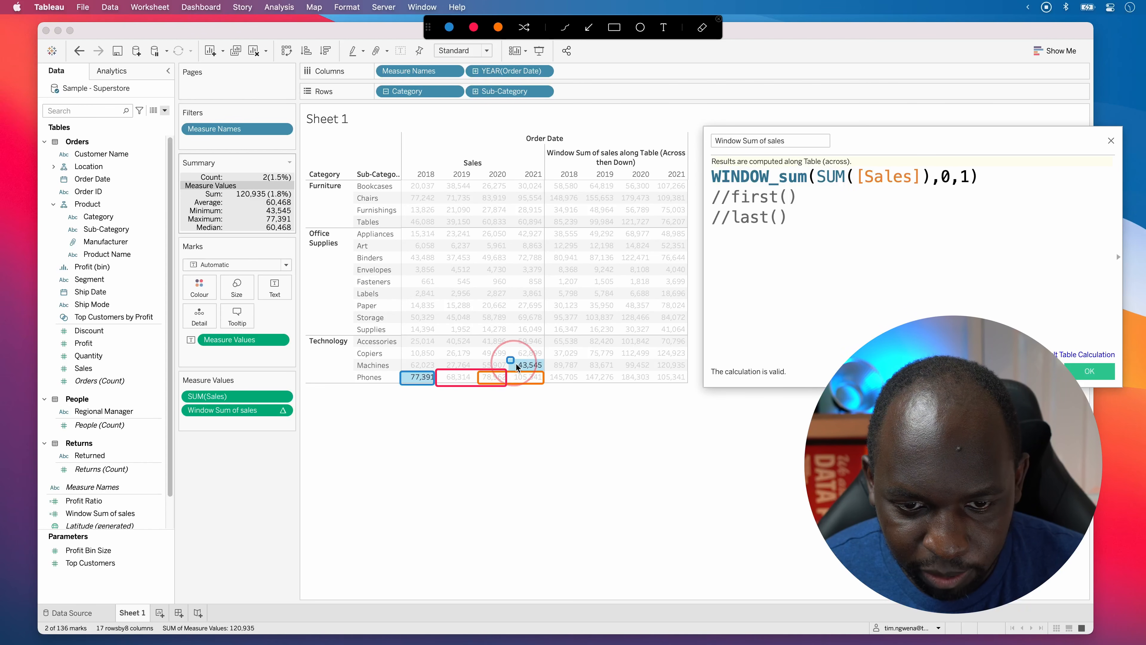
{"action": "left_click_drag", "start_coordinate": [516, 363], "coordinate": [543, 367]}
Outline the 2020–2021 Machines Sales values in orange and the 2019–2020 Machines Sales values in red, and clear the annotations
{"action": "left_click", "coordinate": [498, 27]}
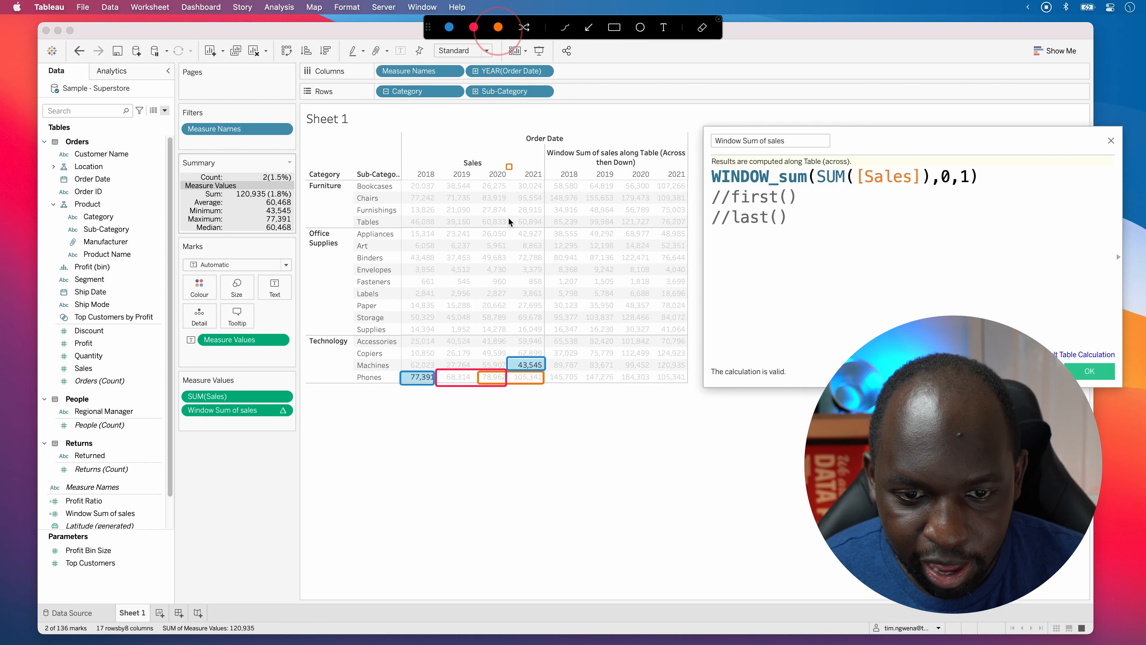
{"action": "left_click_drag", "start_coordinate": [479, 353], "coordinate": [545, 370]}
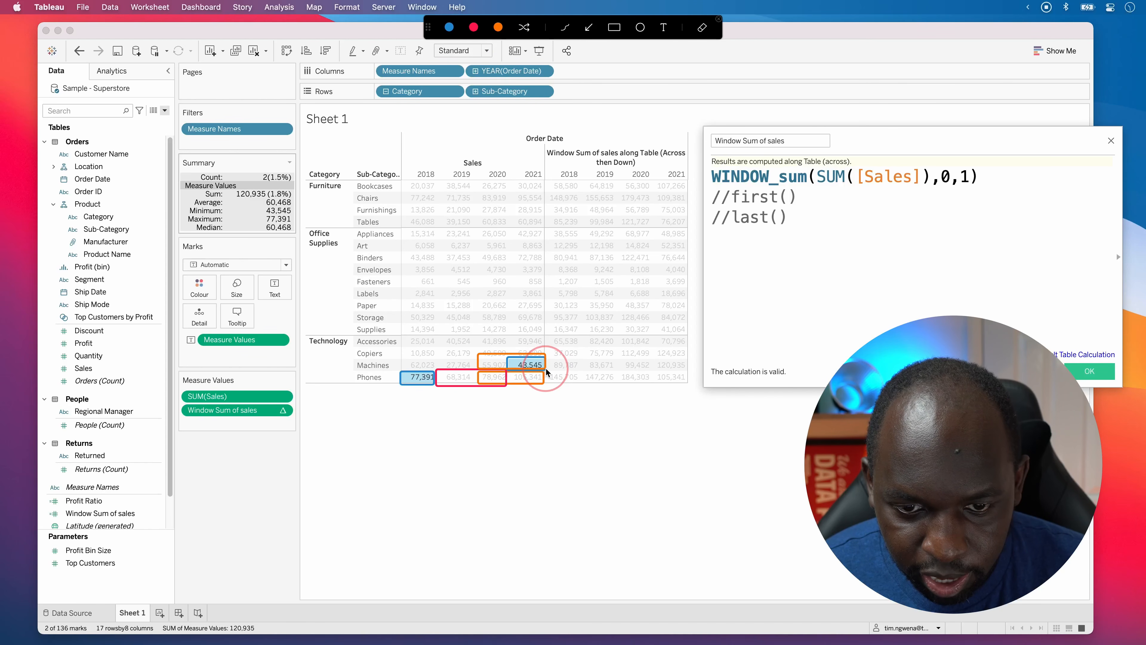
{"action": "left_click", "coordinate": [472, 27]}
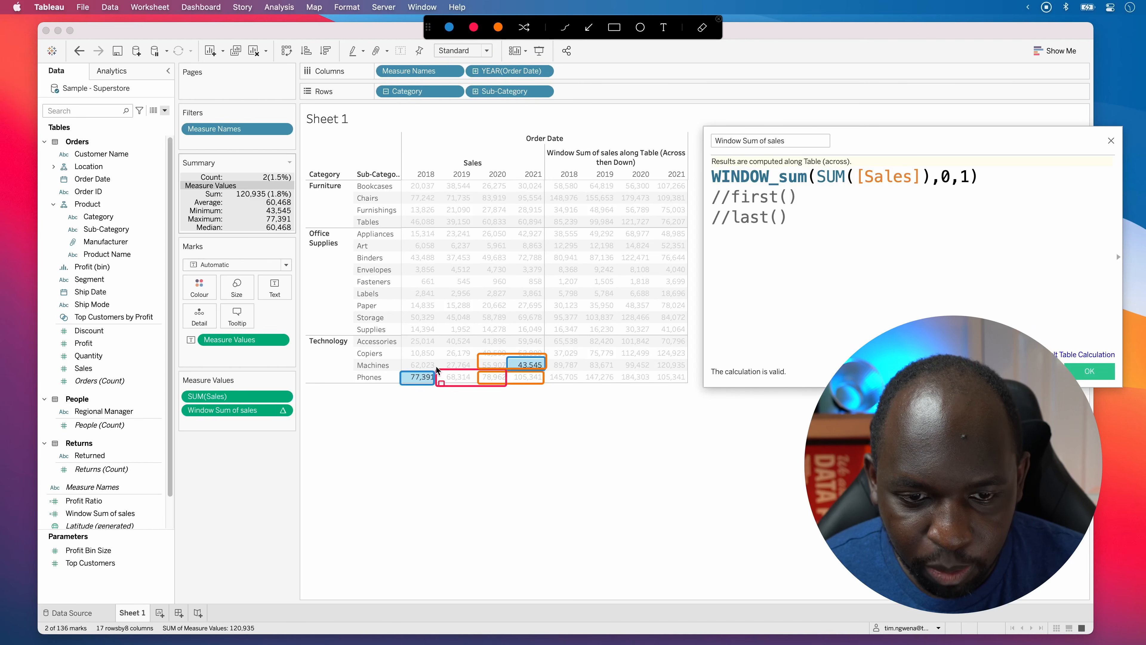
{"action": "left_click_drag", "start_coordinate": [441, 360], "coordinate": [505, 370]}
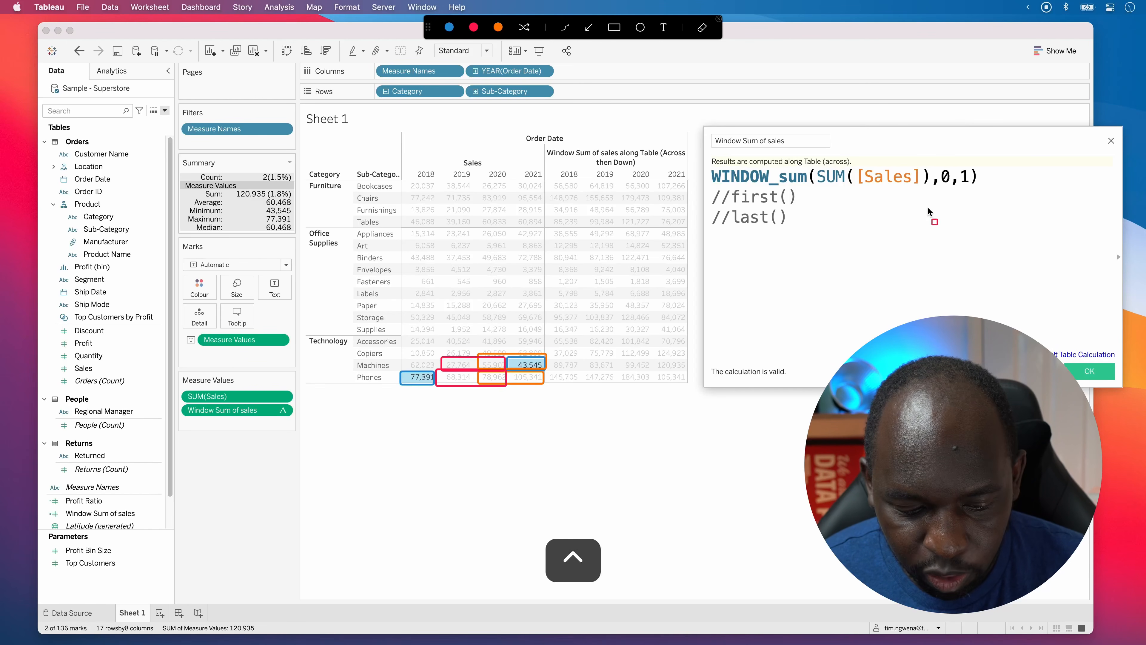
{"action": "key", "text": "ctrl+a"}
Select the 2018 and 2019 Bookcases Sales values together to check their sum
{"action": "left_click", "coordinate": [528, 377]}
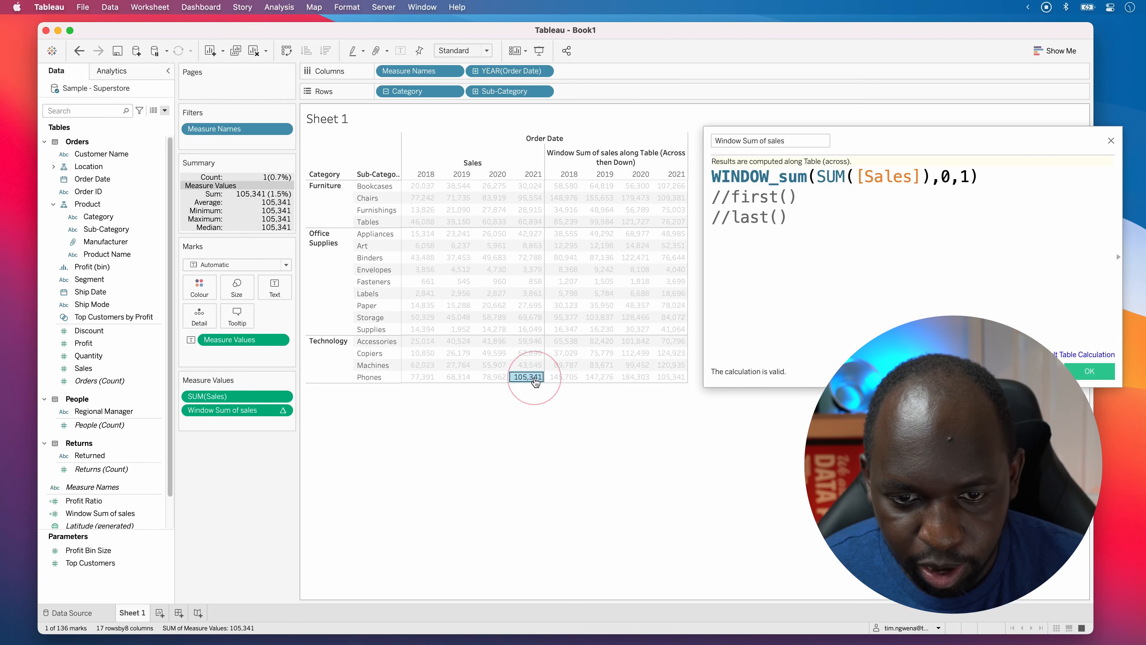
{"action": "left_click", "coordinate": [415, 189]}
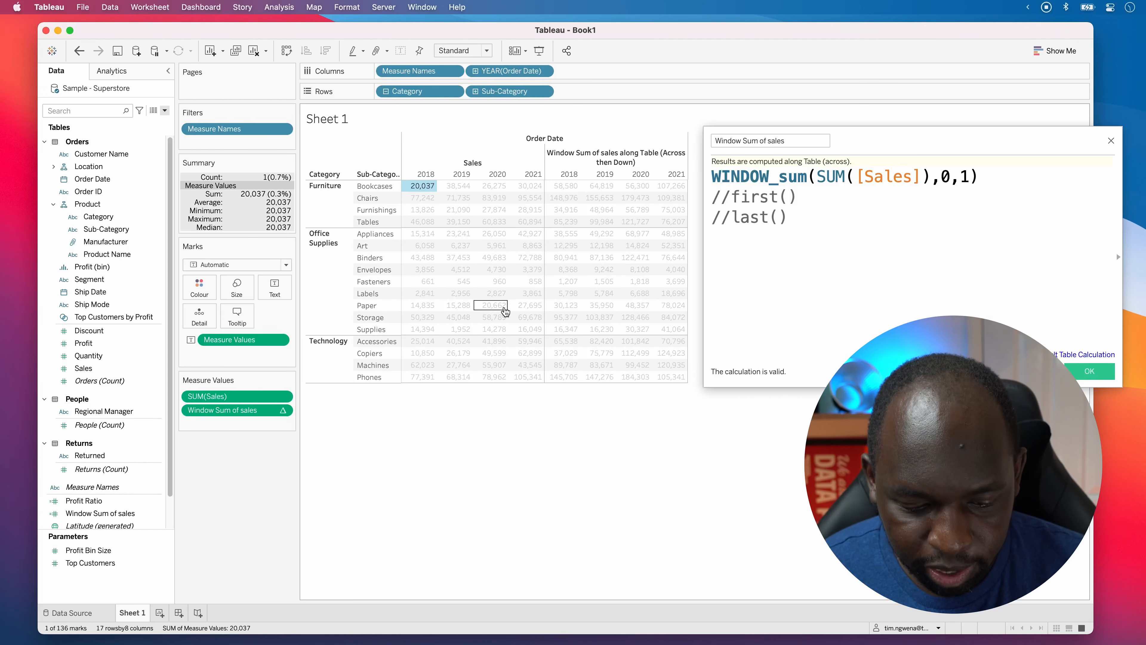
{"action": "key", "text": "ctrl"}
{"action": "left_click", "coordinate": [426, 191]}
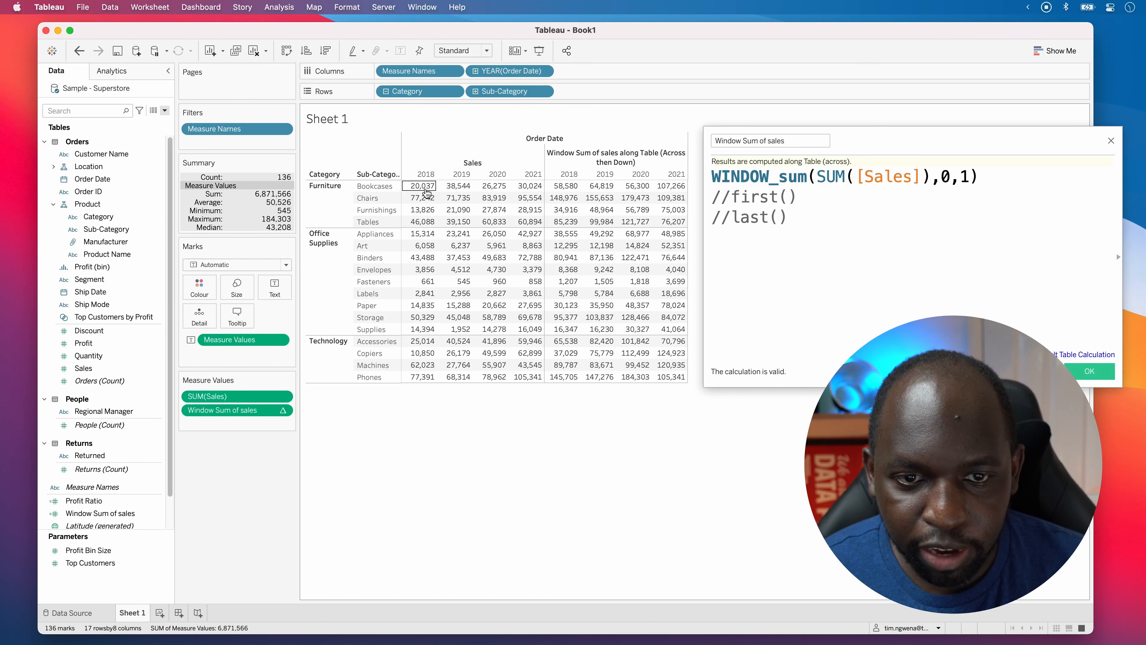
{"action": "left_click", "coordinate": [426, 190]}
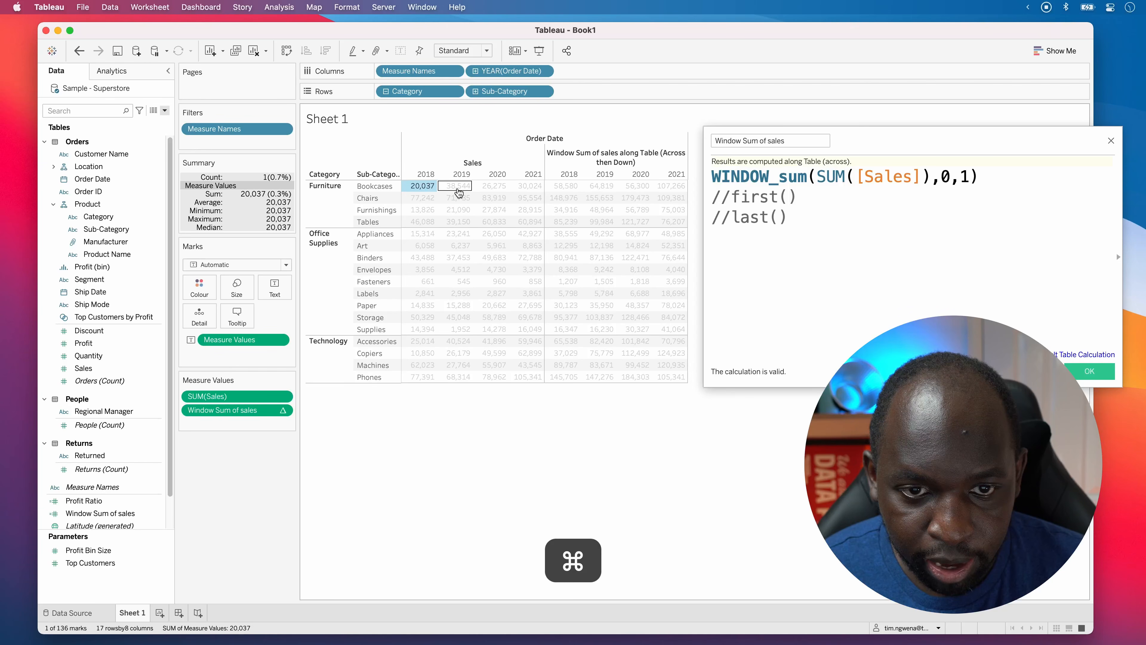
{"action": "left_click", "coordinate": [453, 195], "text": "super"}
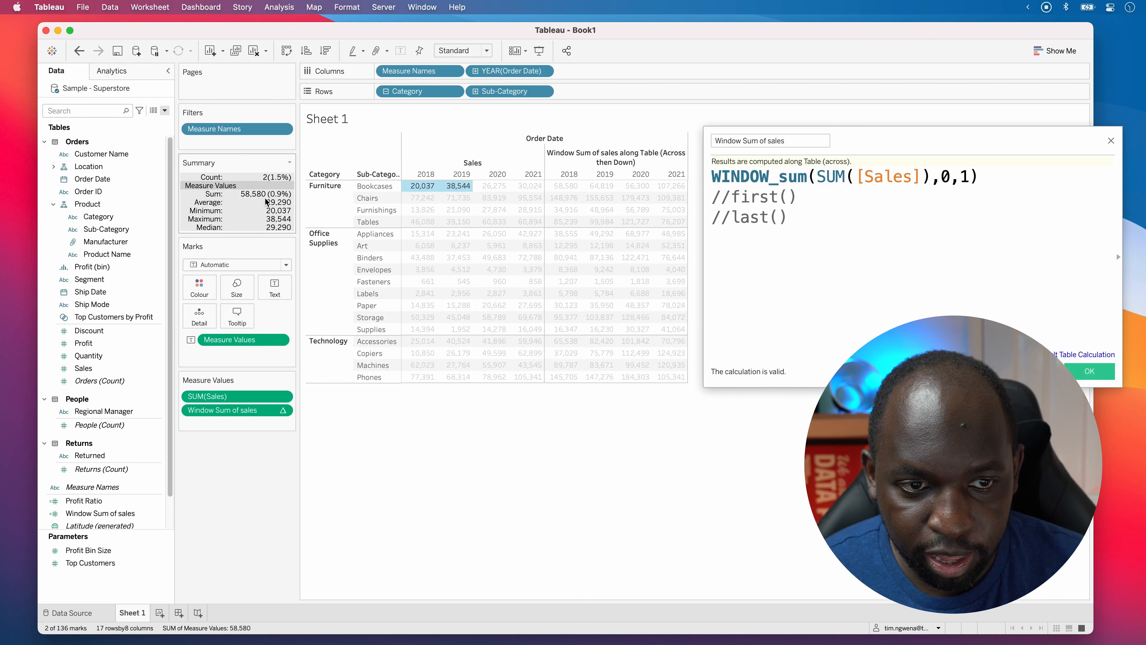
Outline the 2018–2019 Bookcases Sales values in red with an arrow to the 2018 Bookcases window sum, and select that window sum
{"action": "key", "text": "ctrl+a"}
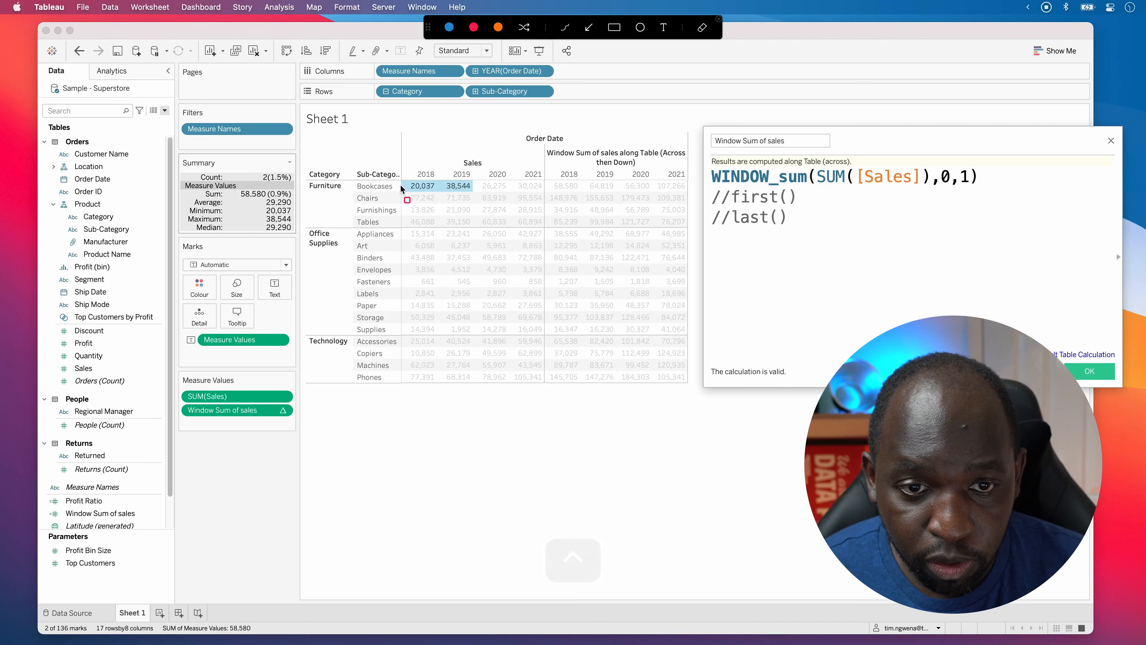
{"action": "left_click_drag", "start_coordinate": [400, 178], "coordinate": [553, 188]}
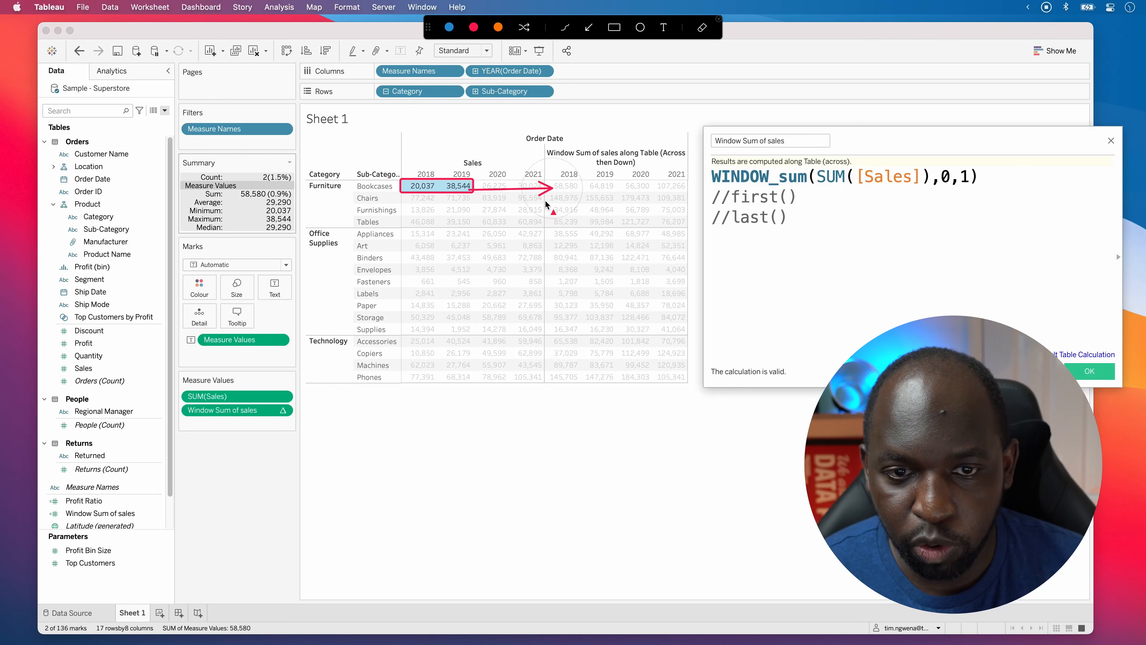
{"action": "key", "text": "ctrl"}
{"action": "left_click", "coordinate": [566, 186]}
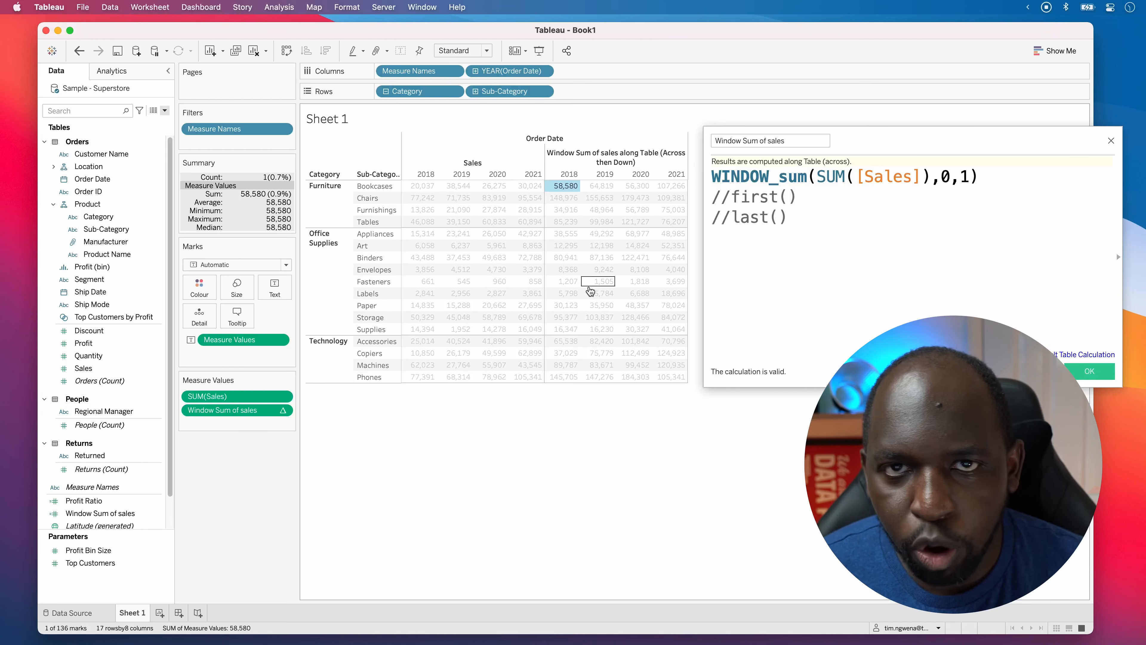
Set the Window Sum of sales measure to compute using Pane (across then down)
{"action": "left_click", "coordinate": [282, 410]}
{"action": "mouse_move", "coordinate": [285, 508]}
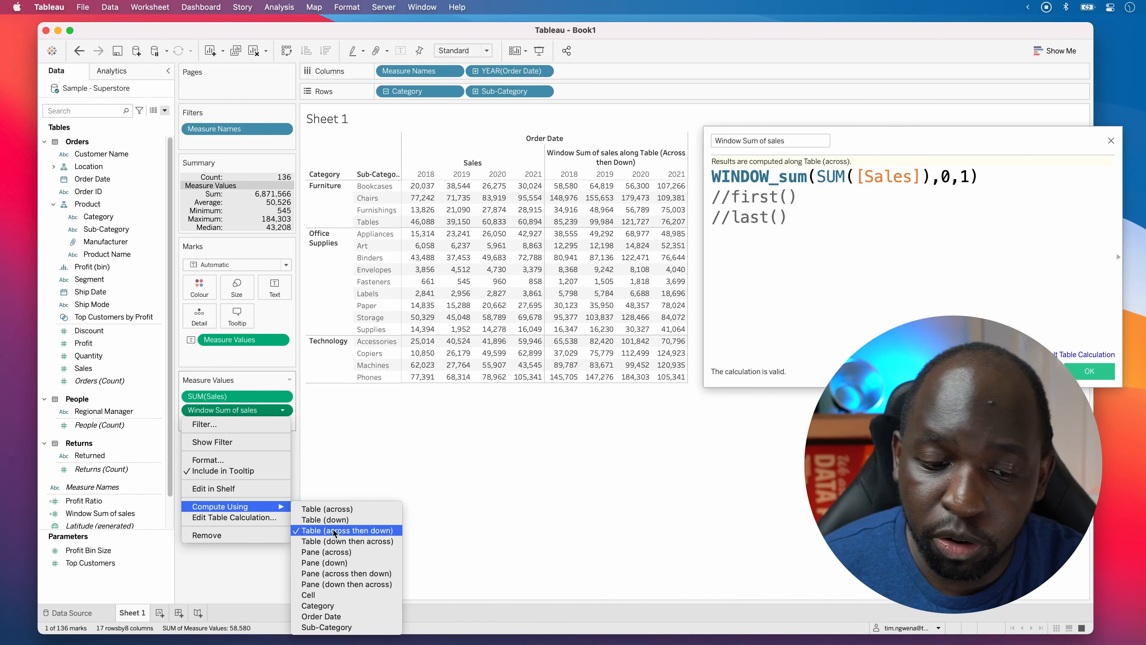
{"action": "left_click", "coordinate": [339, 576]}
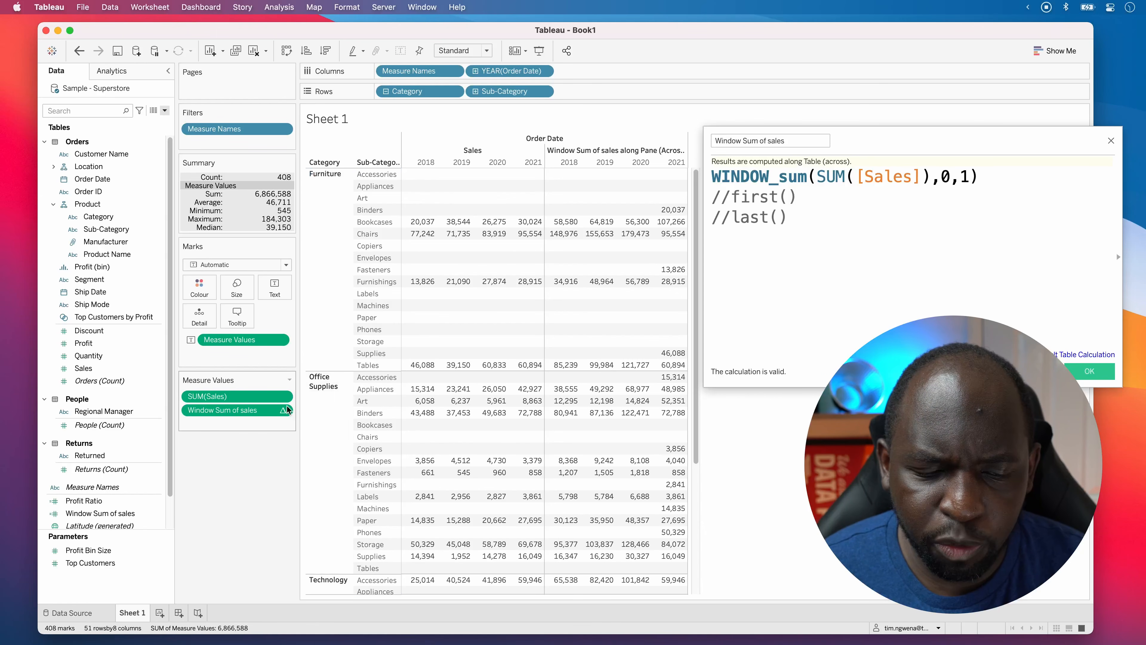
{"action": "mouse_move", "coordinate": [281, 410]}
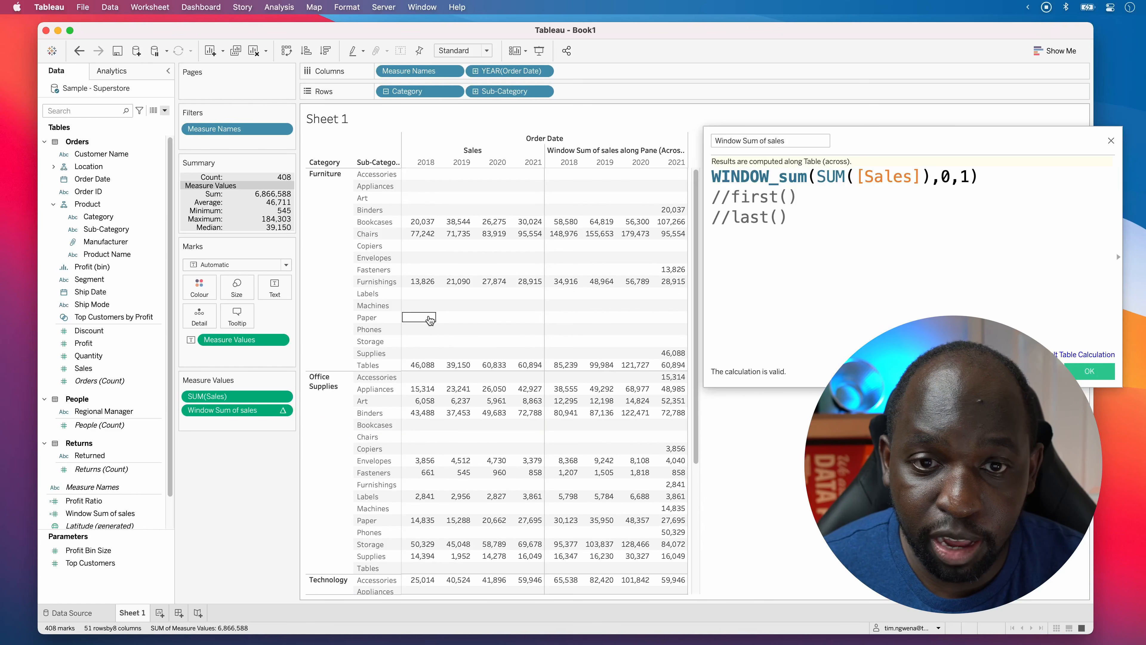
Briefly outline the 2021 Phones Sales value under Technology with a red rectangle
{"action": "key", "text": "ctrl"}
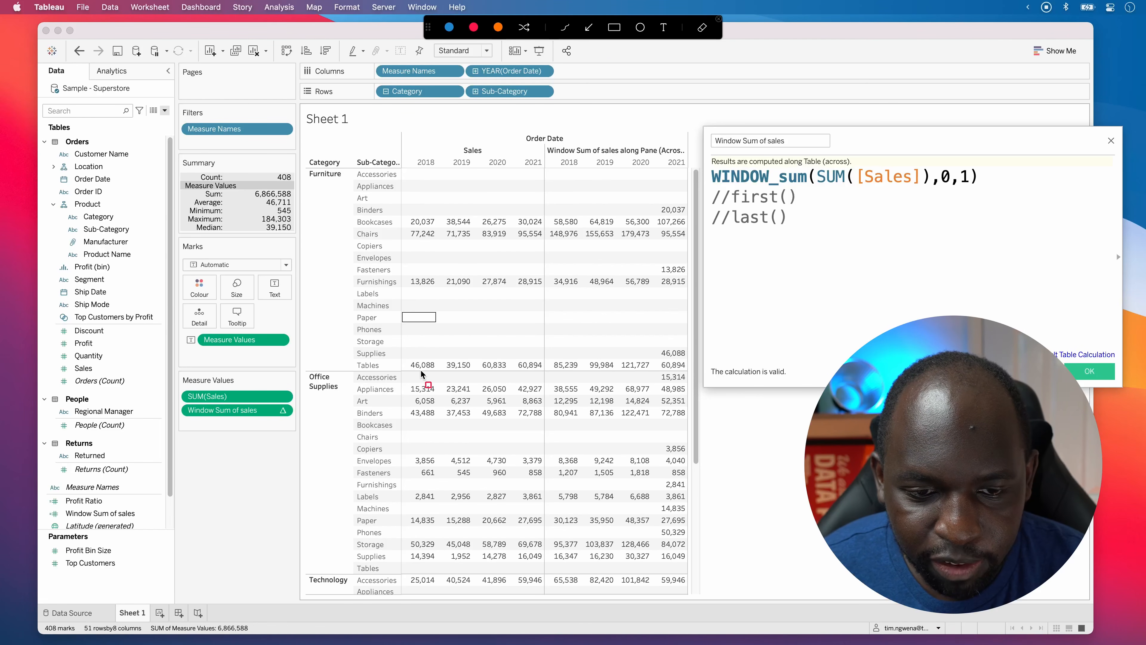
{"action": "key", "text": "ctrl"}
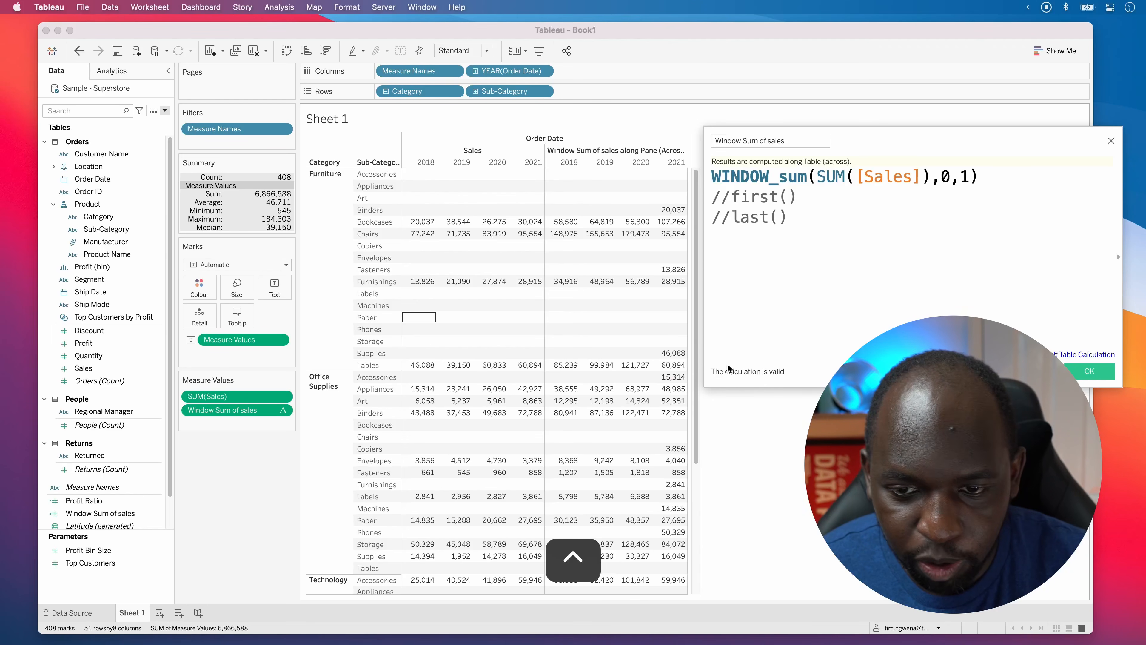
{"action": "left_click_drag", "start_coordinate": [695, 335], "coordinate": [705, 552]}
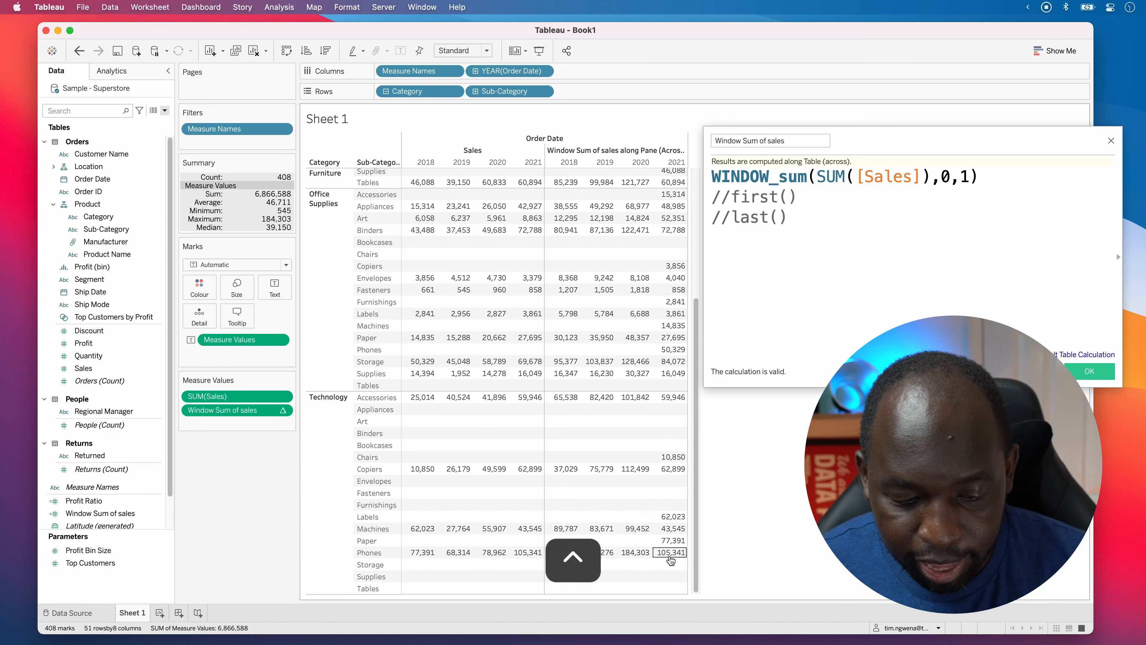
{"action": "key", "text": "ctrl+a"}
{"action": "left_click_drag", "start_coordinate": [513, 548], "coordinate": [544, 558]}
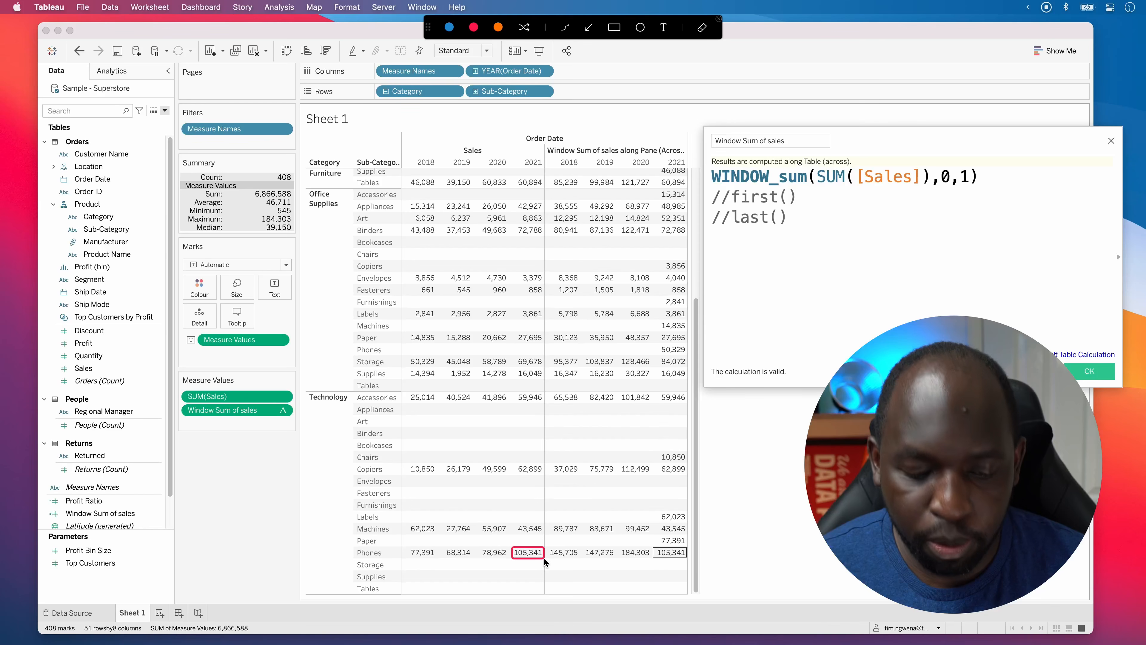
{"action": "key", "text": "ctrl+a"}
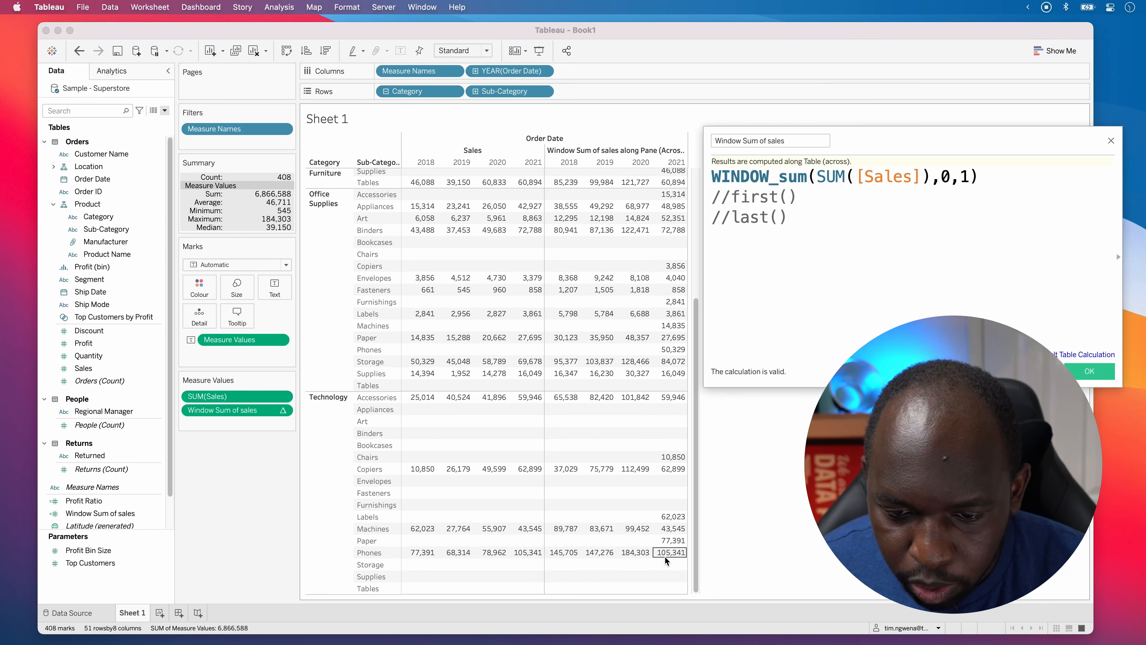
Outline the 2020–2021 Phones Sales values in red, and compare their sum with the 2020 Phones window sum
{"action": "key", "text": "ctrl+a"}
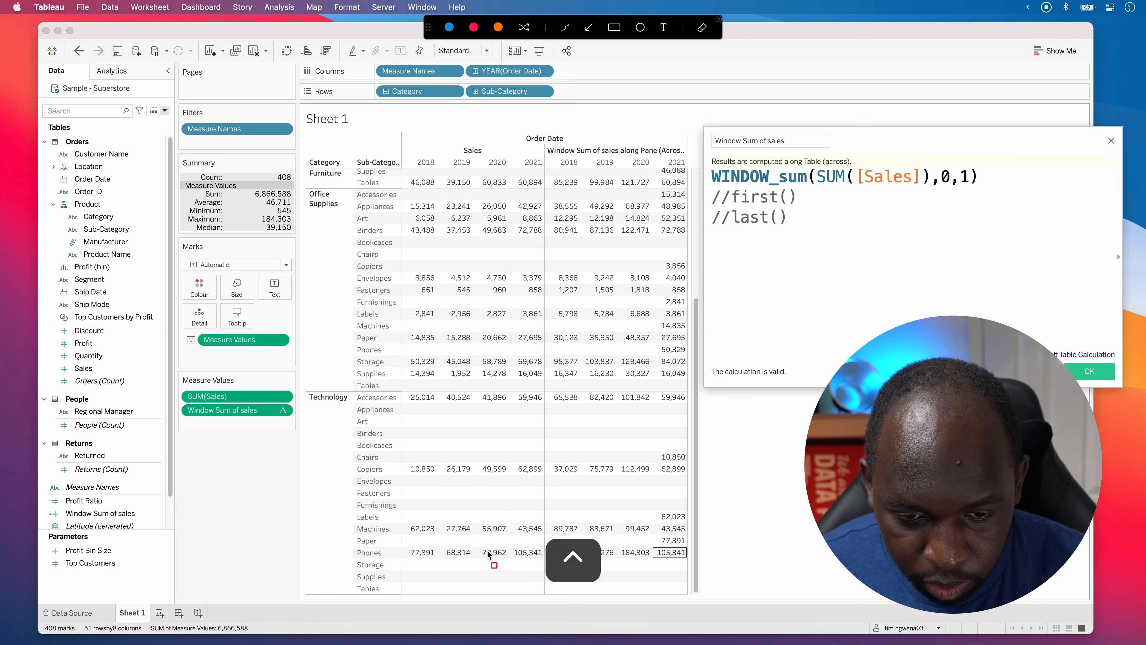
{"action": "left_click_drag", "start_coordinate": [479, 547], "coordinate": [544, 560]}
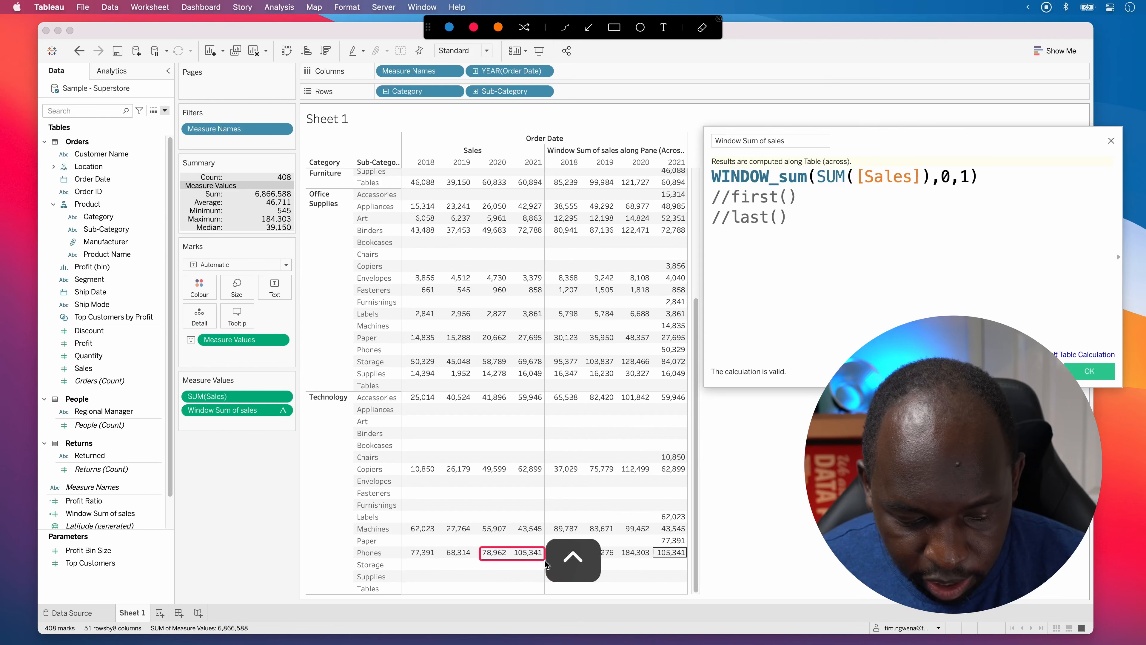
{"action": "key", "text": "ctrl+a"}
{"action": "left_click", "coordinate": [525, 553], "text": "super"}
{"action": "left_click", "coordinate": [498, 552], "text": "super"}
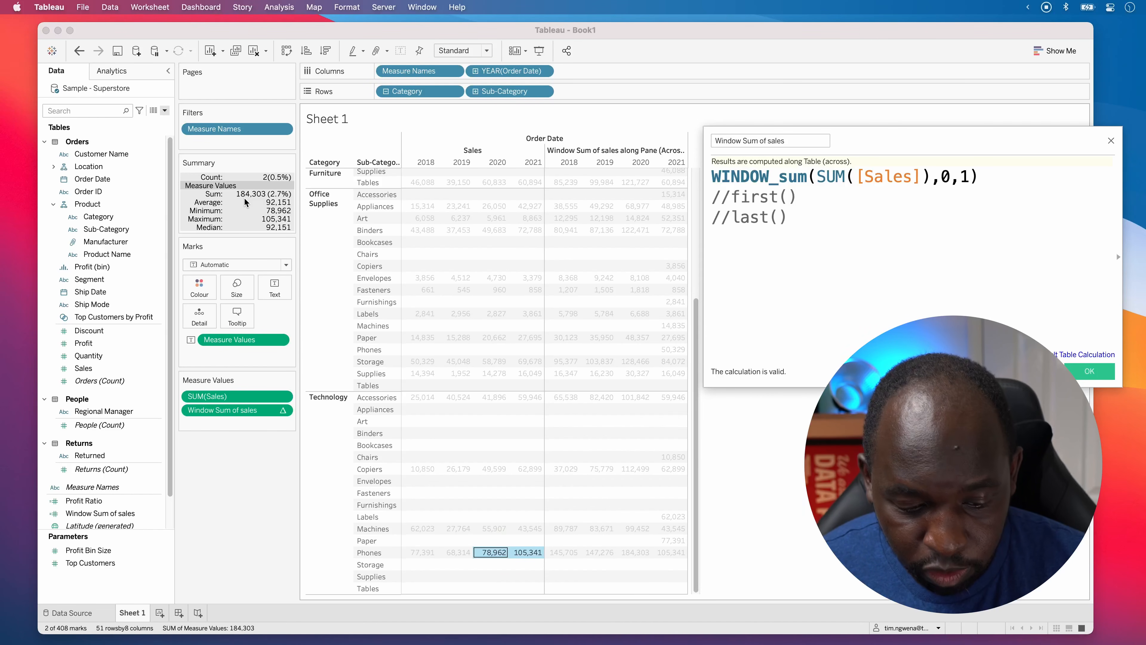
{"action": "left_click", "coordinate": [634, 552]}
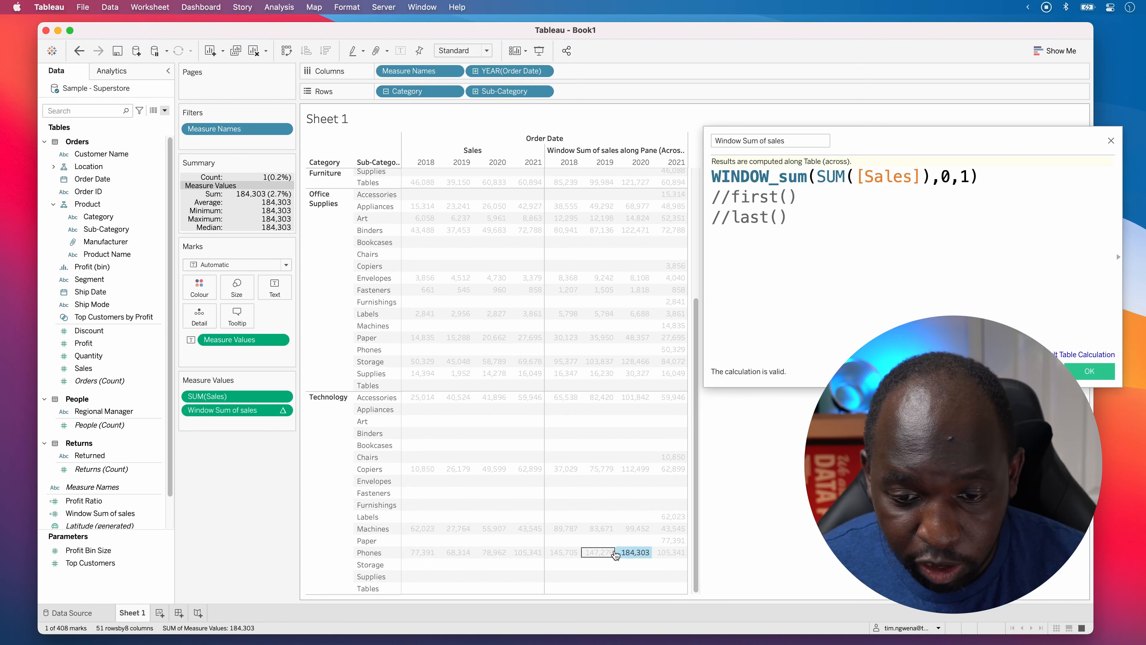
Compare the 2018 Phones Sales value with the 2021 Paper window sum under Technology, checking the 2021 Paper Sales cell
{"action": "left_click", "coordinate": [420, 556]}
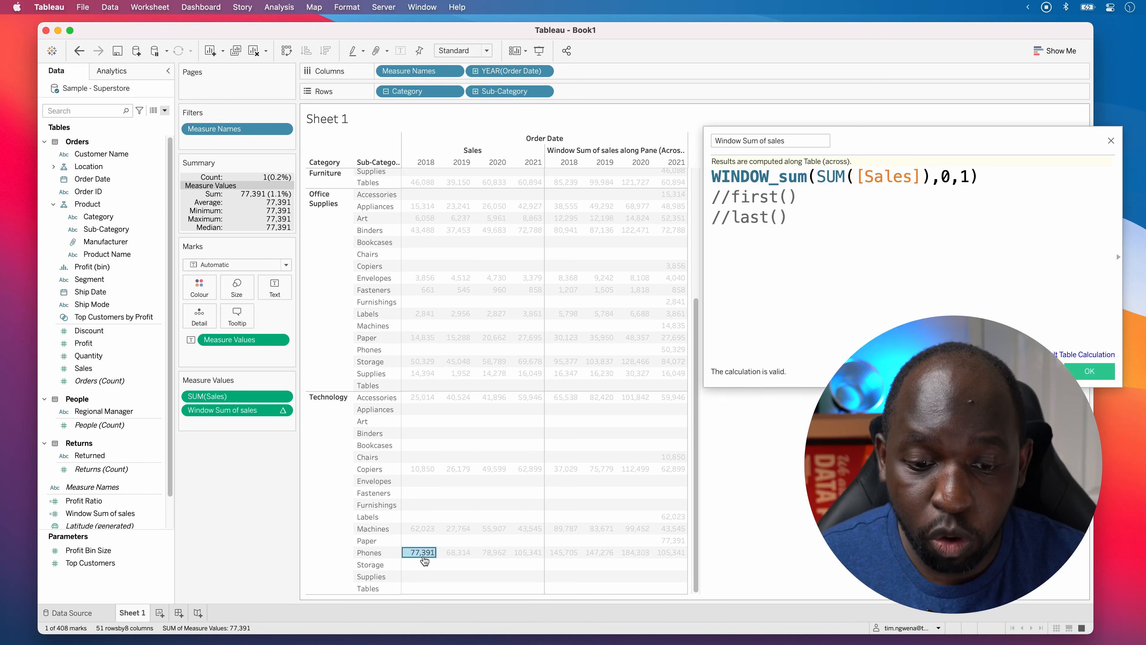
{"action": "left_click", "coordinate": [525, 541]}
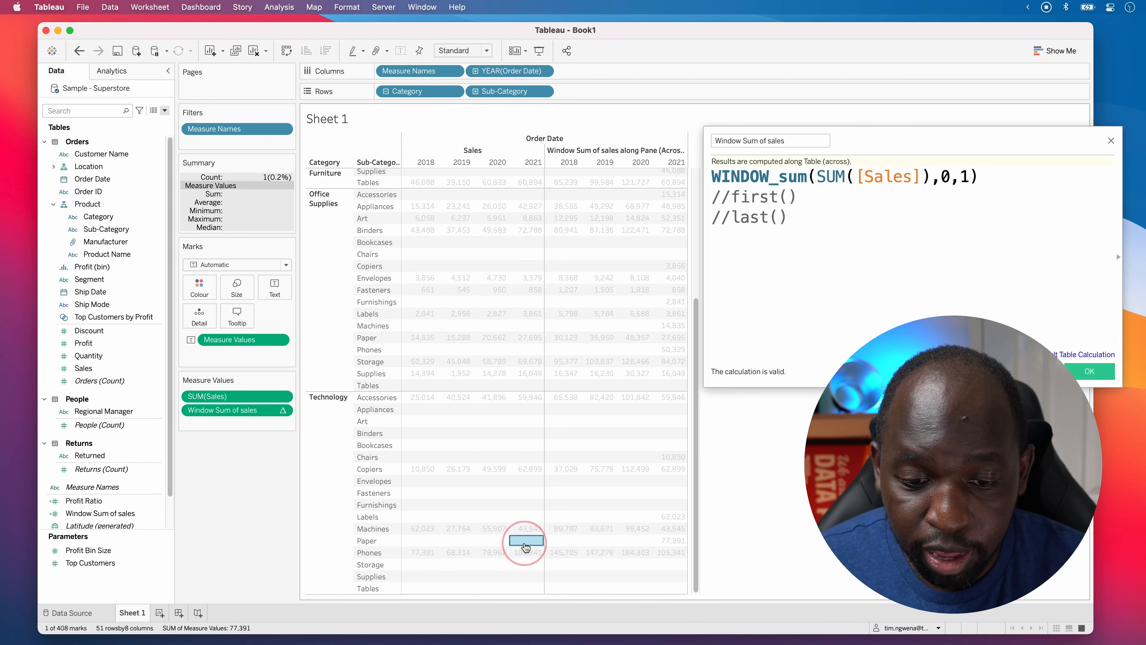
{"action": "left_click", "coordinate": [670, 541]}
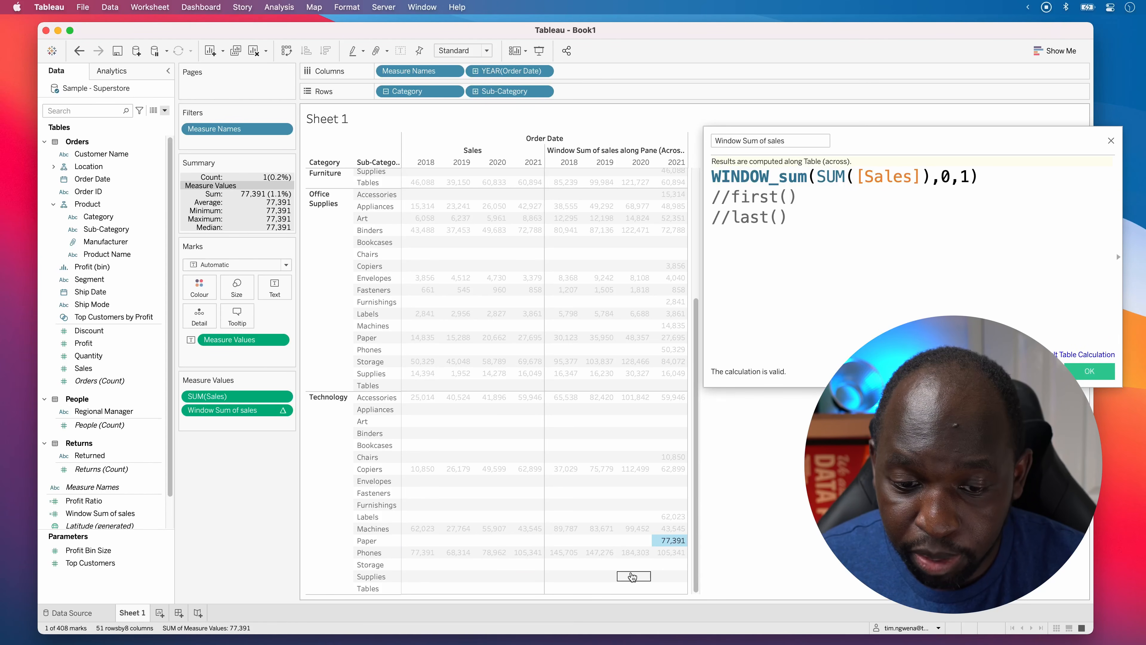
Inspect the blank Technology Paper cells: Sales for 2021, 2020 and 2018, and the 2020 window sum
{"action": "left_click", "coordinate": [525, 541]}
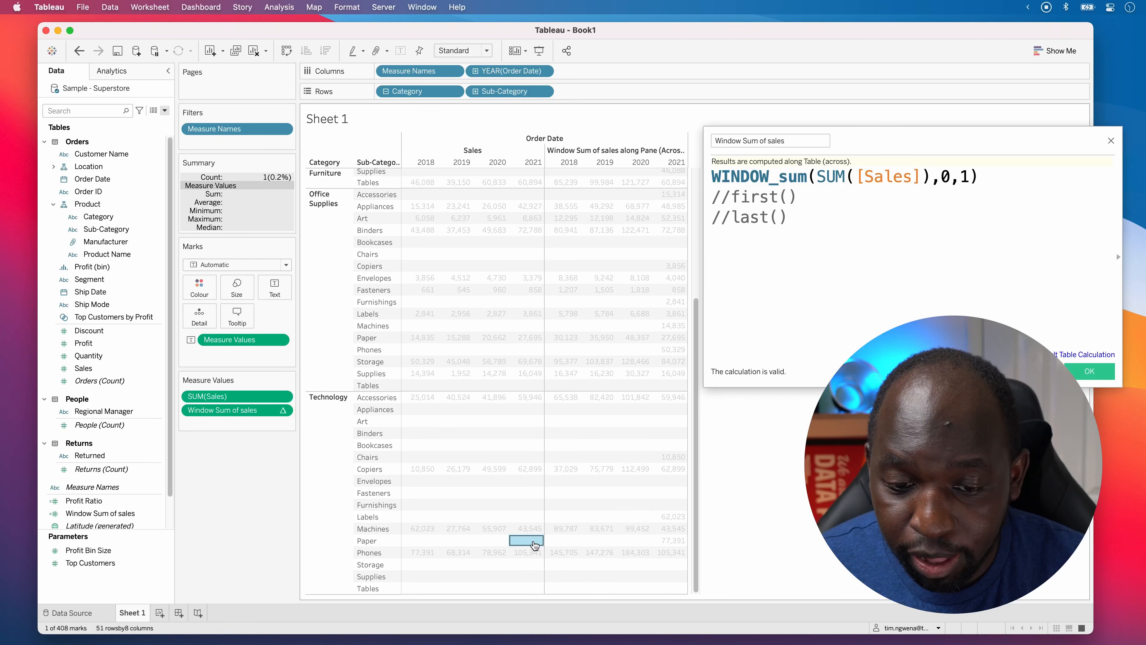
{"action": "left_click", "coordinate": [500, 541]}
{"action": "left_click", "coordinate": [643, 542]}
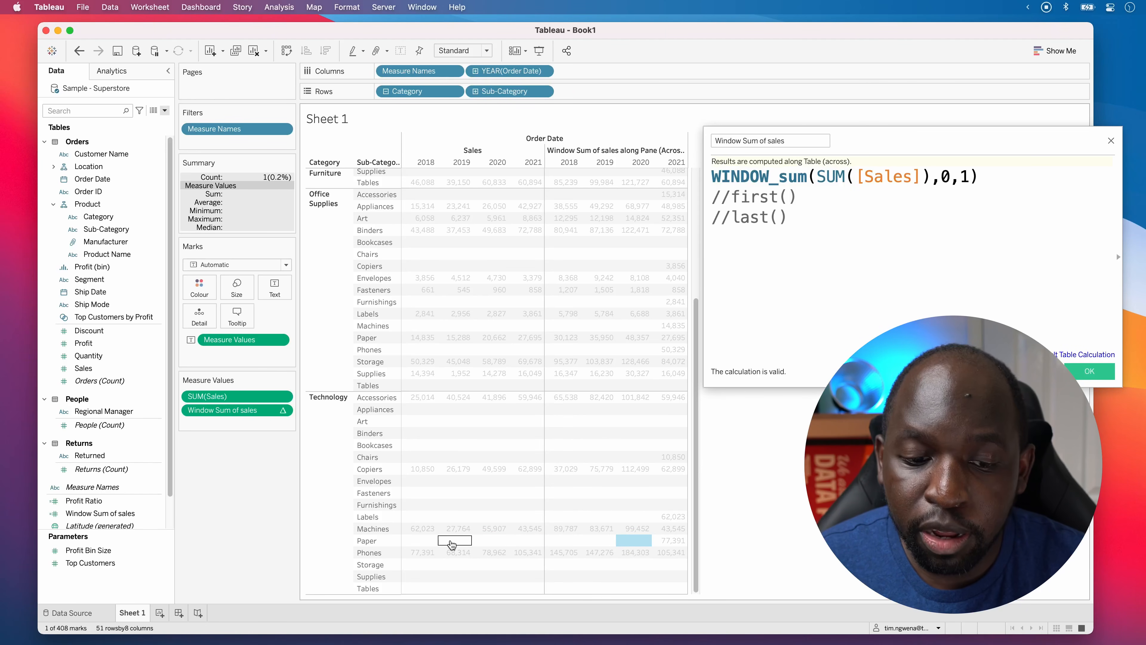
{"action": "left_click", "coordinate": [420, 541]}
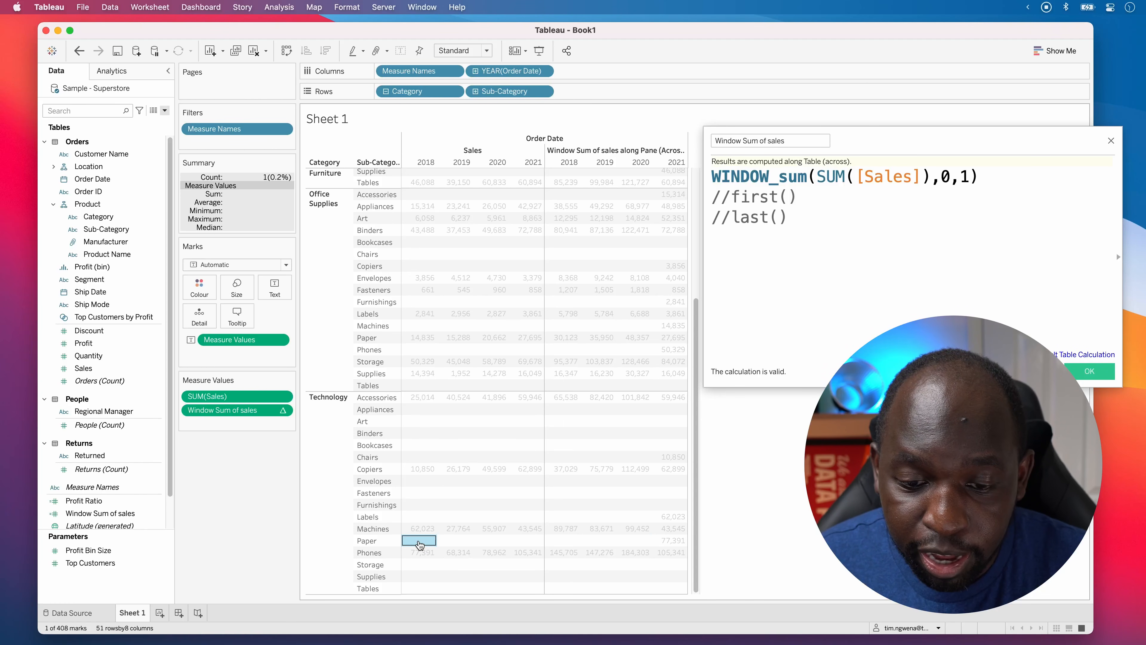
Compare the 2021 Machines Sales value with the 2021 Machines window sum, and clear the selection
{"action": "left_click", "coordinate": [525, 530], "text": "ctrl"}
{"action": "left_click", "coordinate": [673, 532]}
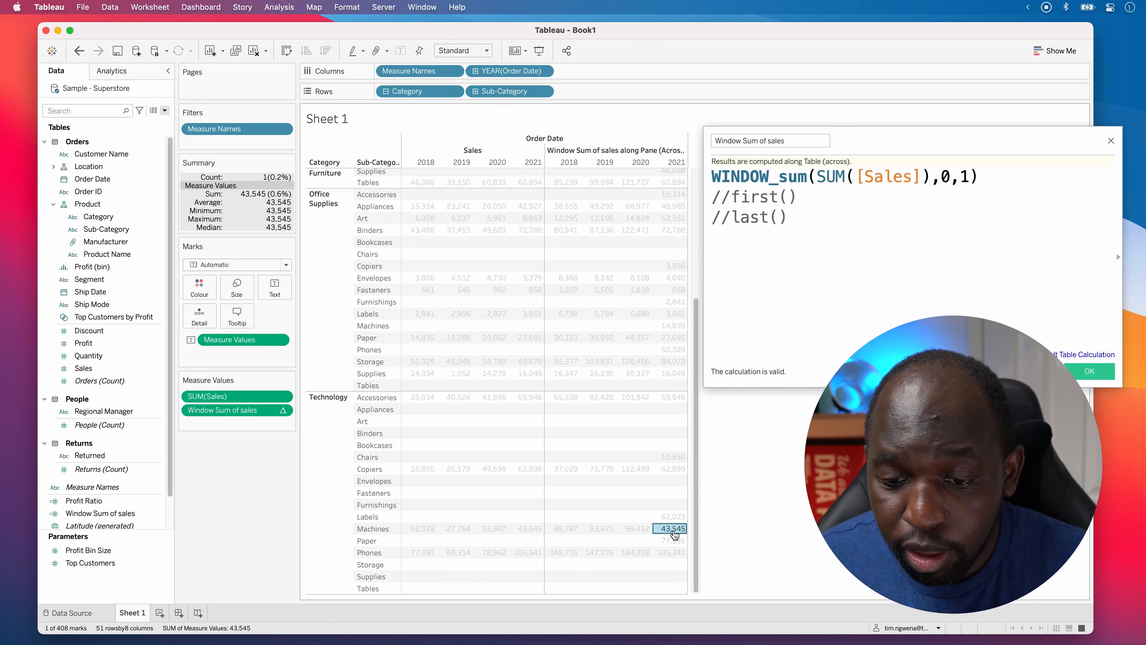
{"action": "left_click", "coordinate": [674, 534]}
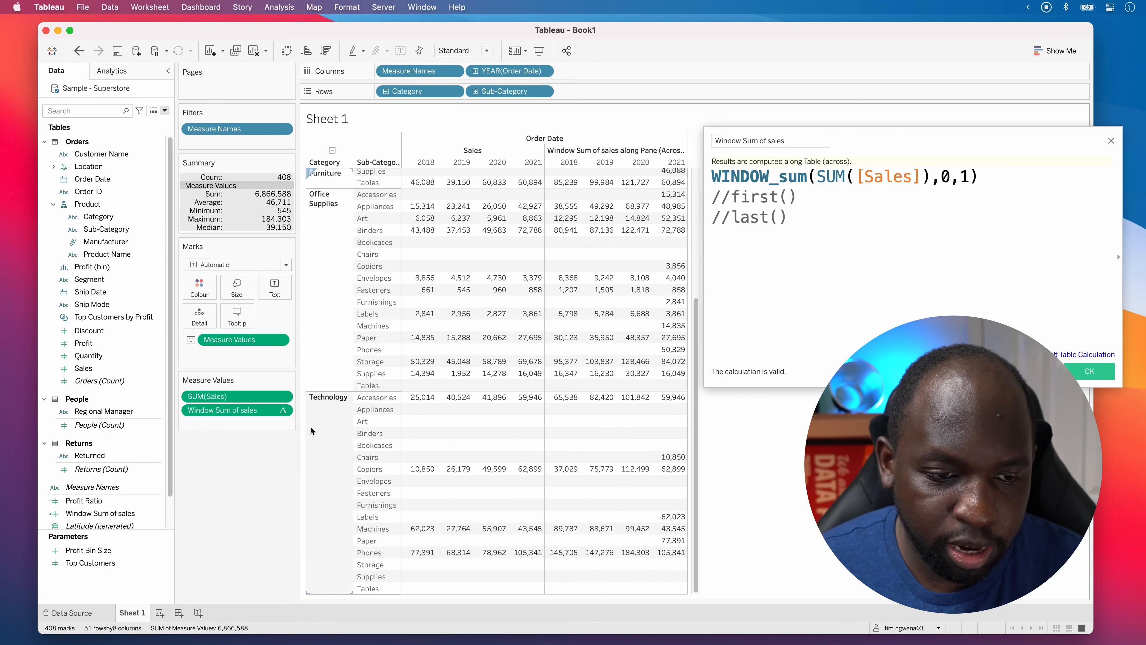
Set the Window Sum of sales measure to compute using Table (across then down)
{"action": "left_click", "coordinate": [284, 412]}
{"action": "mouse_move", "coordinate": [273, 507]}
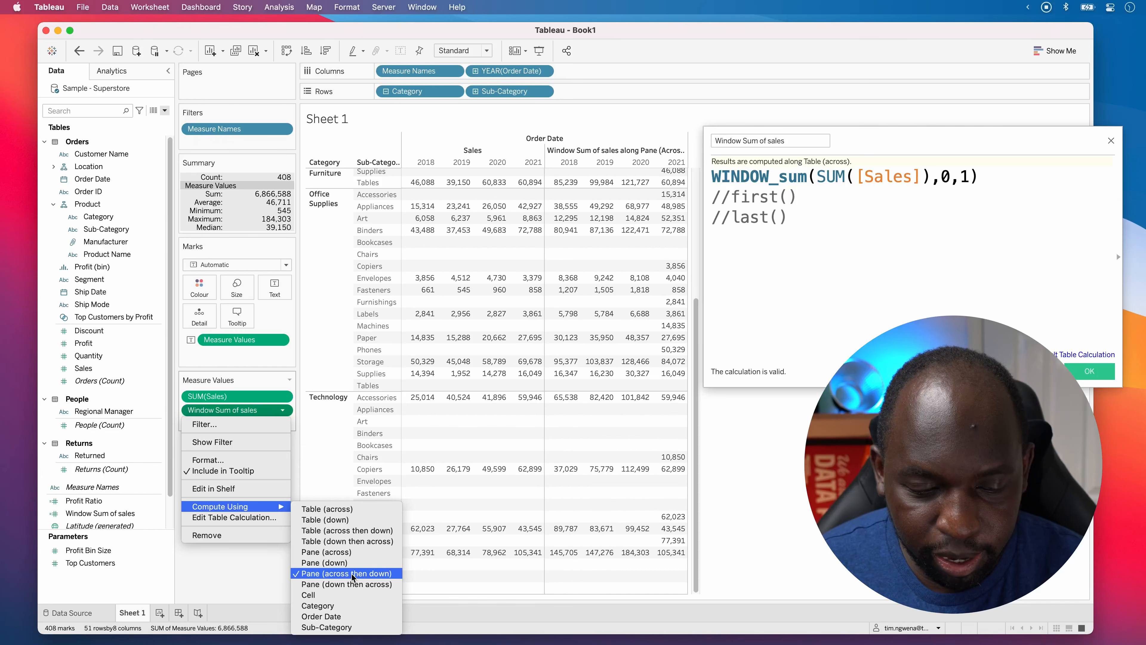
{"action": "left_click", "coordinate": [360, 530]}
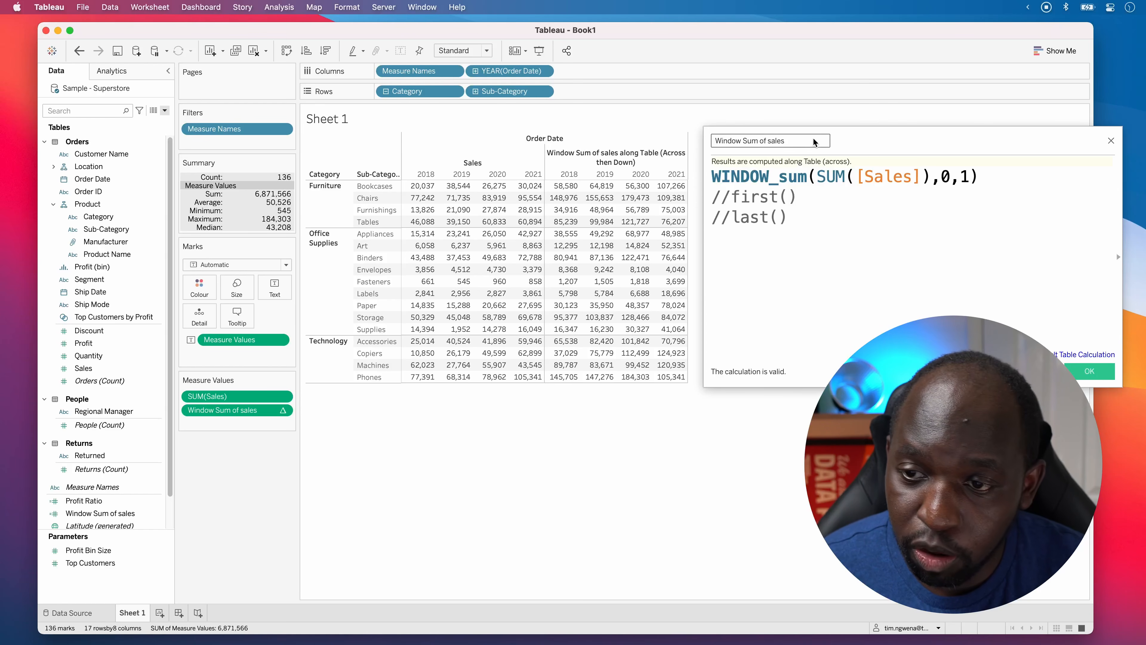
Outline the 0,1 offset arguments of the WINDOW_SUM formula in red, and clear the outline
{"action": "key", "text": "ctrl+a"}
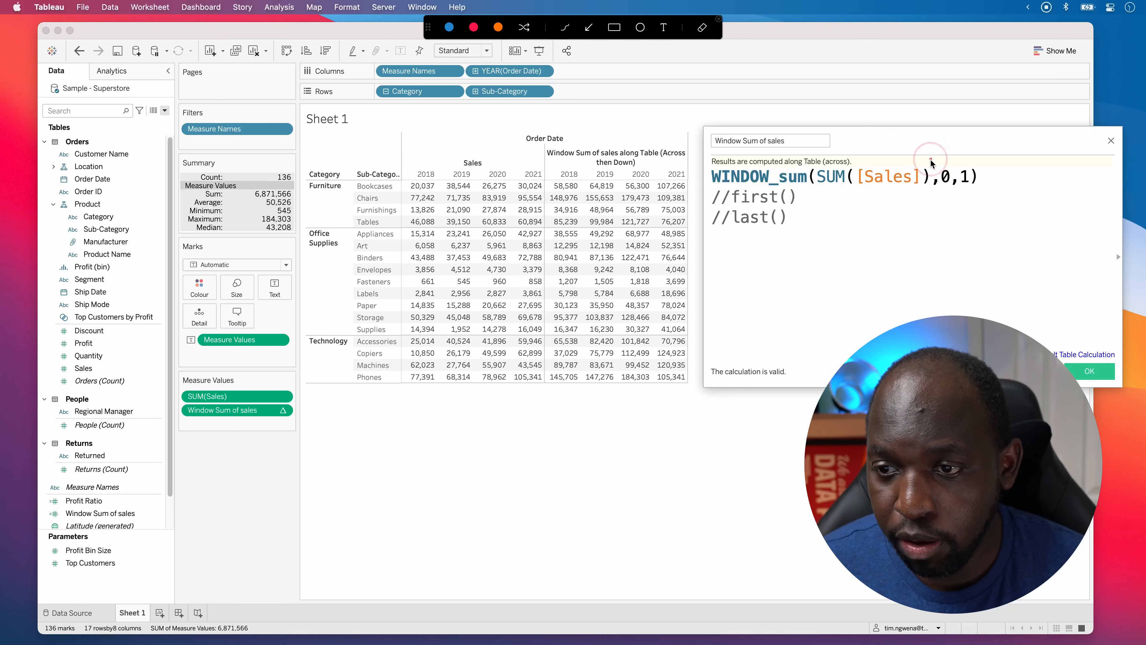
{"action": "left_click_drag", "start_coordinate": [932, 159], "coordinate": [976, 192]}
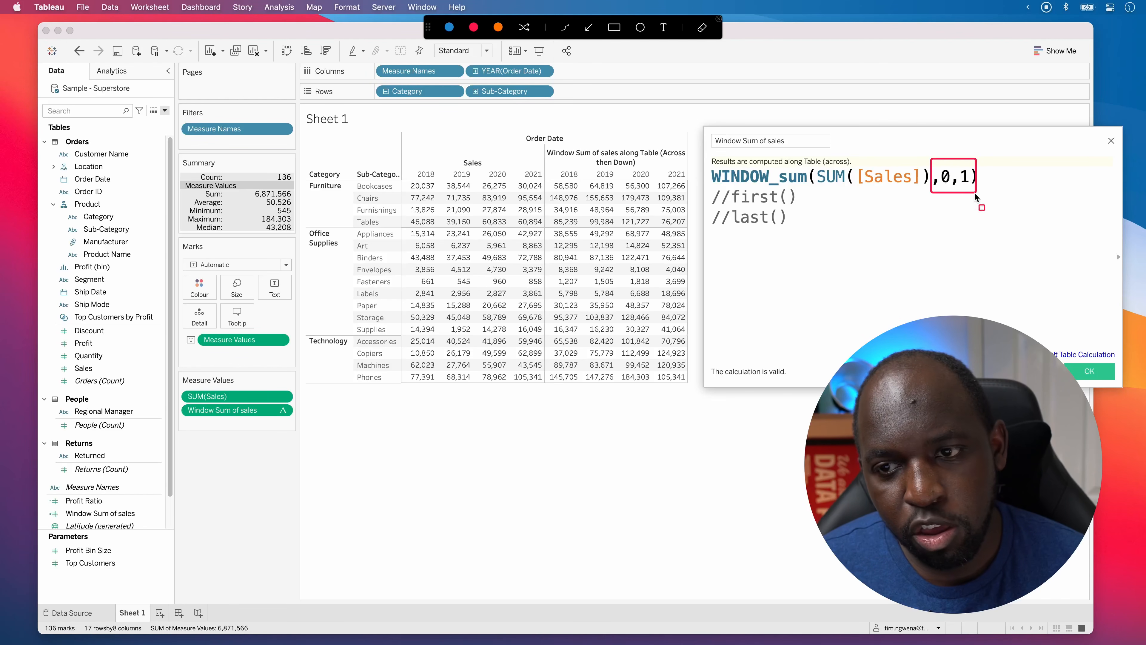
{"action": "key", "text": "ctrl+a"}
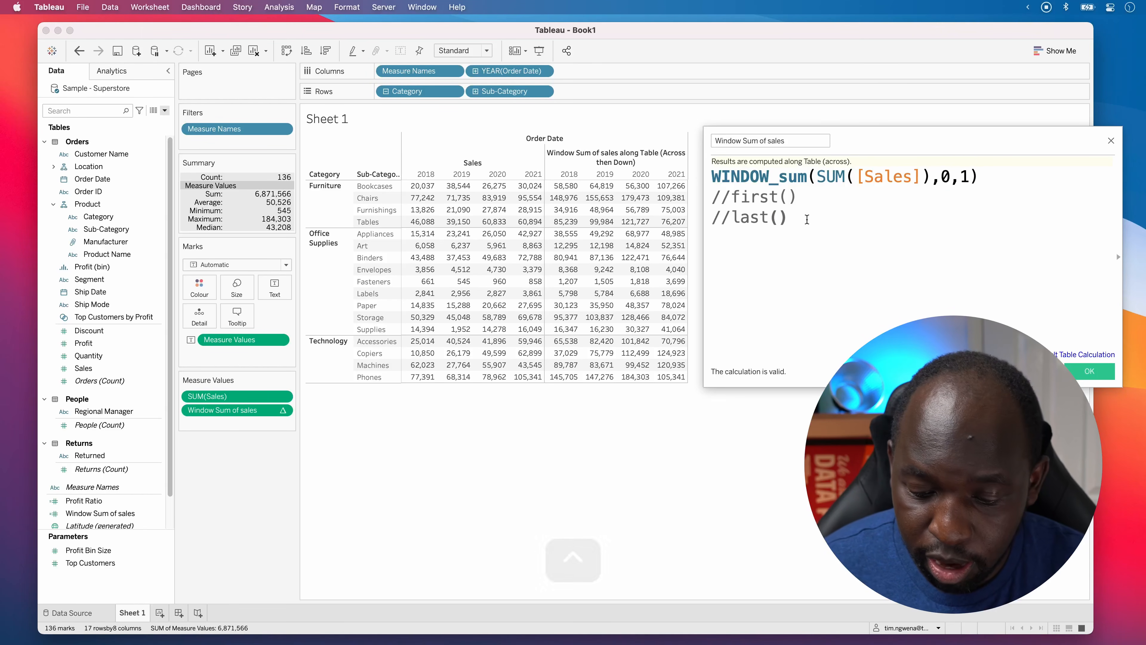
Add the comment line //0,0 below //last() in the Window Sum of sales formula
{"action": "key", "text": "Return"}
{"action": "type", "text": "//"}
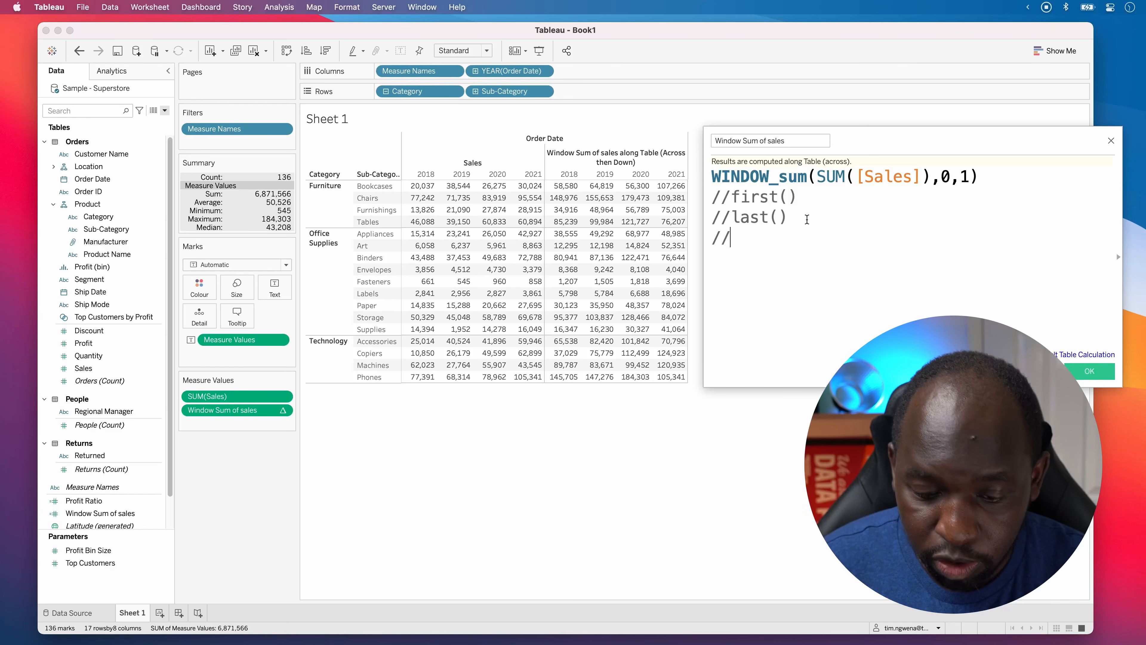
{"action": "type", "text": "o,0"}
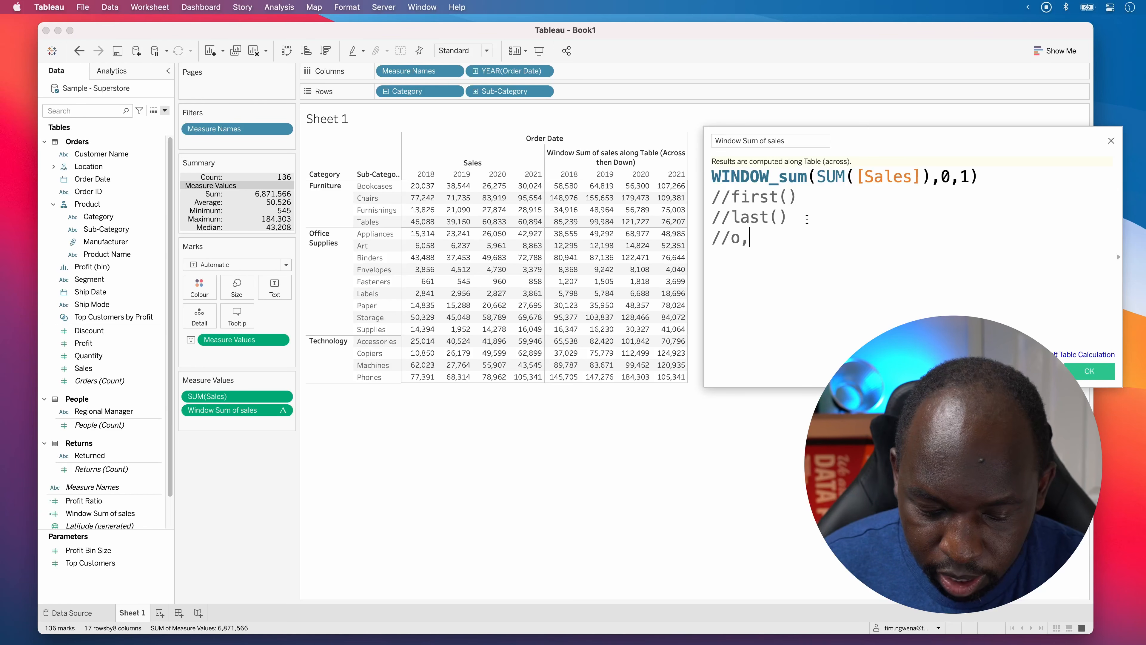
{"action": "key", "text": "BackSpace"}
{"action": "key", "text": "BackSpace"}
{"action": "key", "text": "BackSpace"}
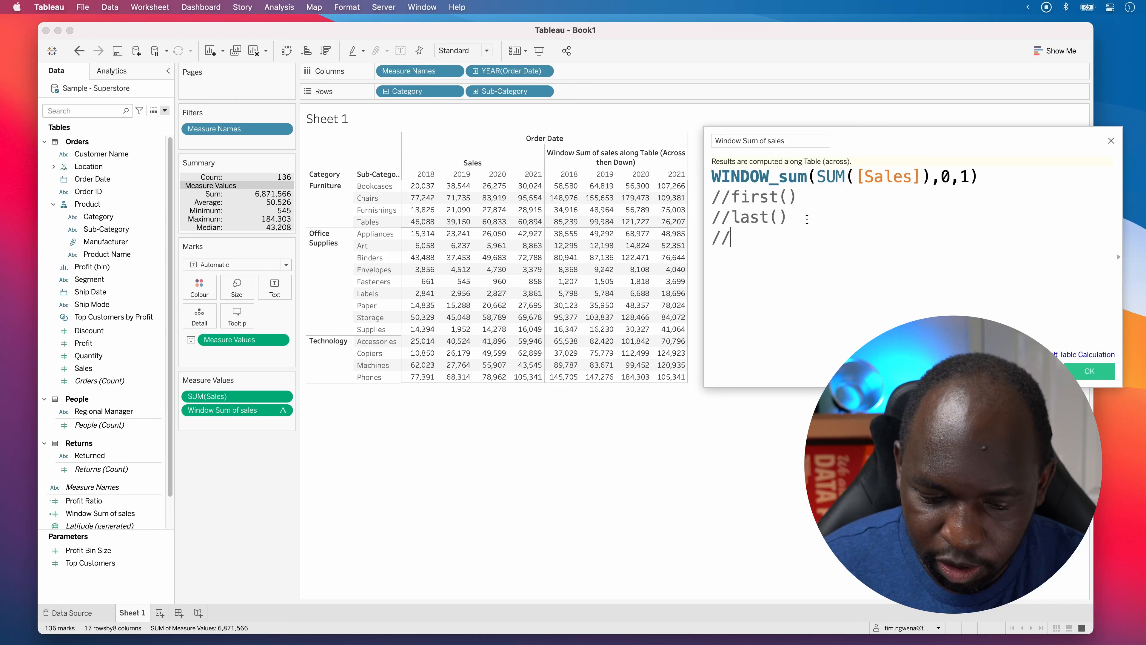
{"action": "type", "text": "0"}
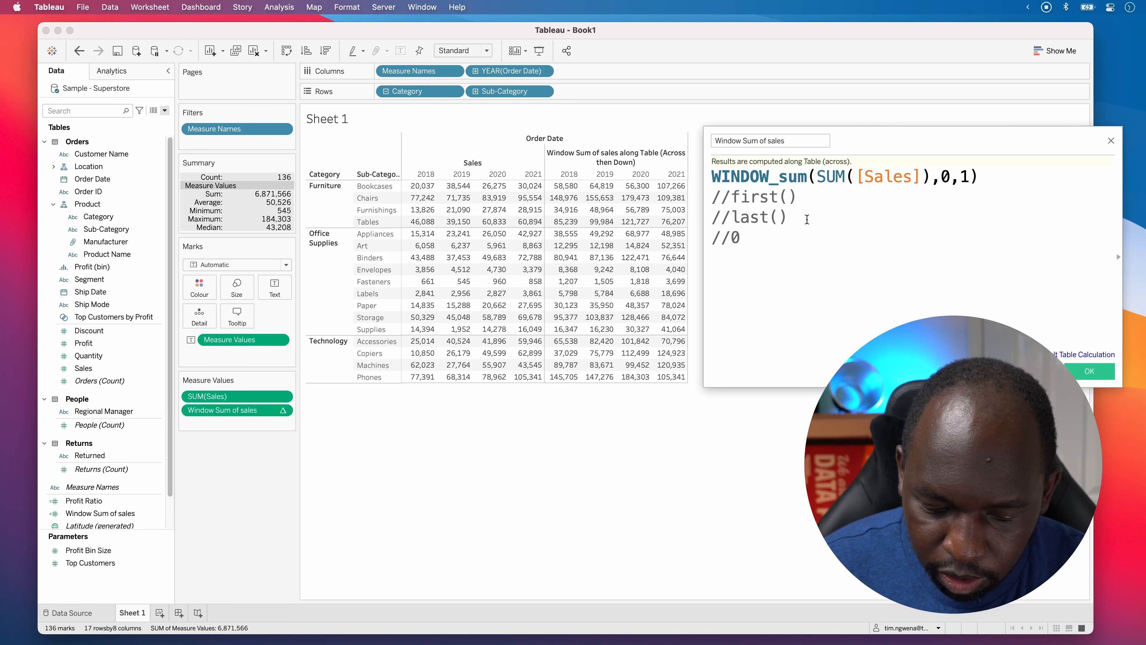
{"action": "type", "text": ",0"}
Add the comment line //first(),0 below //0,0 in the formula
{"action": "key", "text": "Return"}
{"action": "type", "text": "//"}
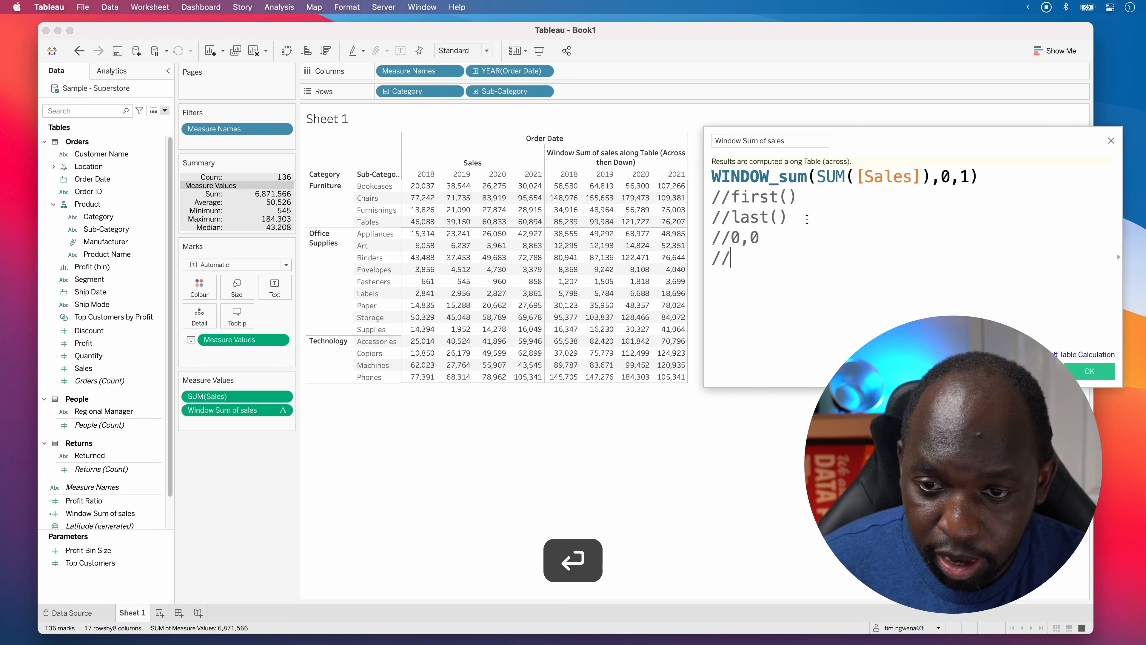
{"action": "type", "text": "first"}
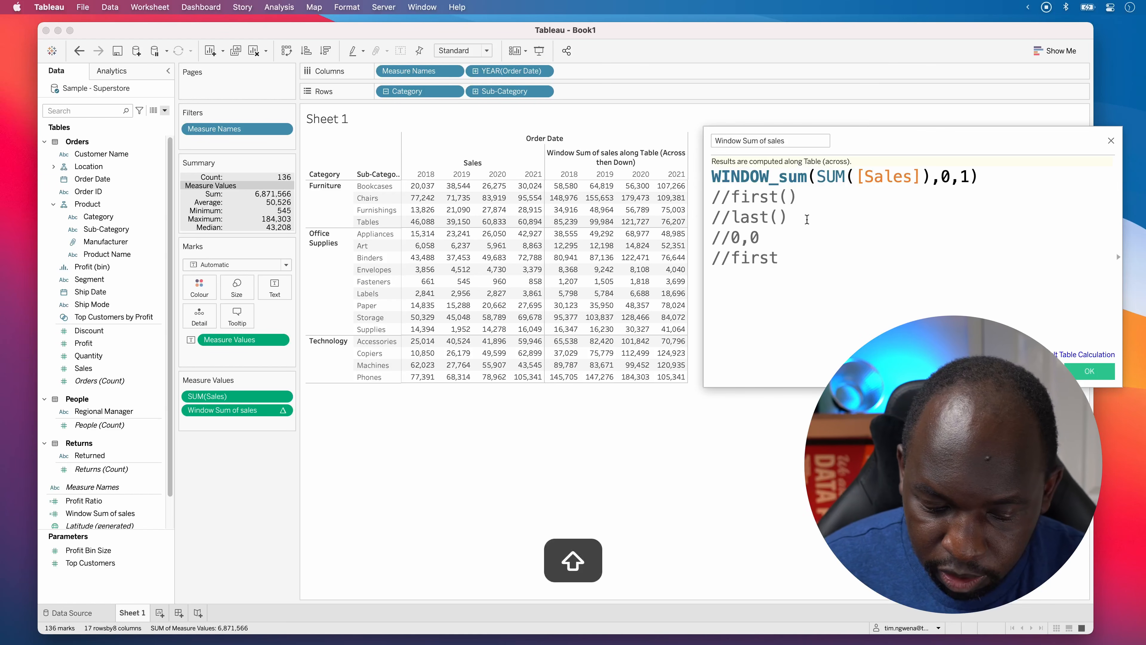
{"action": "type", "text": "(),0"}
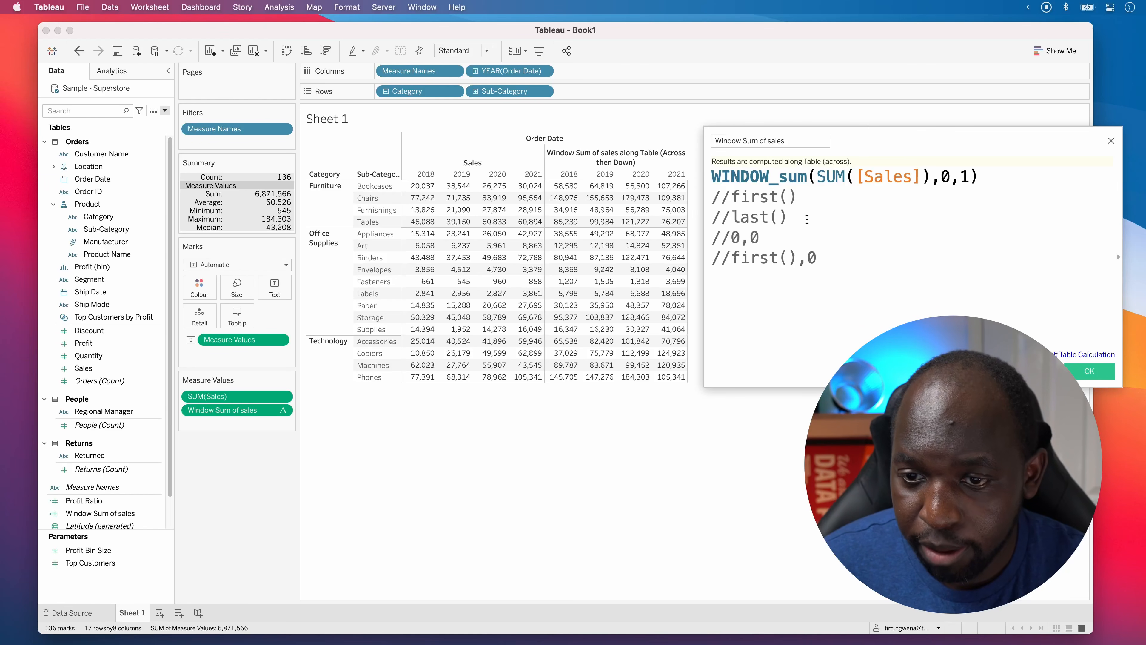
Add the comment line //first()+1,0 at the end of the formula, and save the calculation
{"action": "key", "text": "Return"}
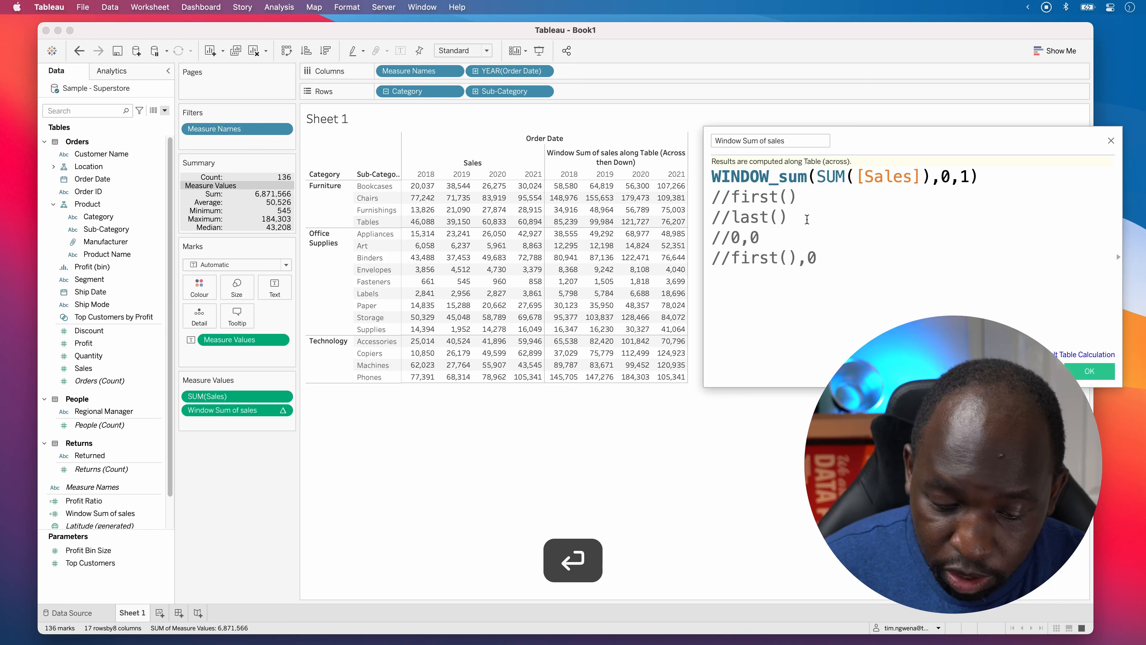
{"action": "type", "text": "//"}
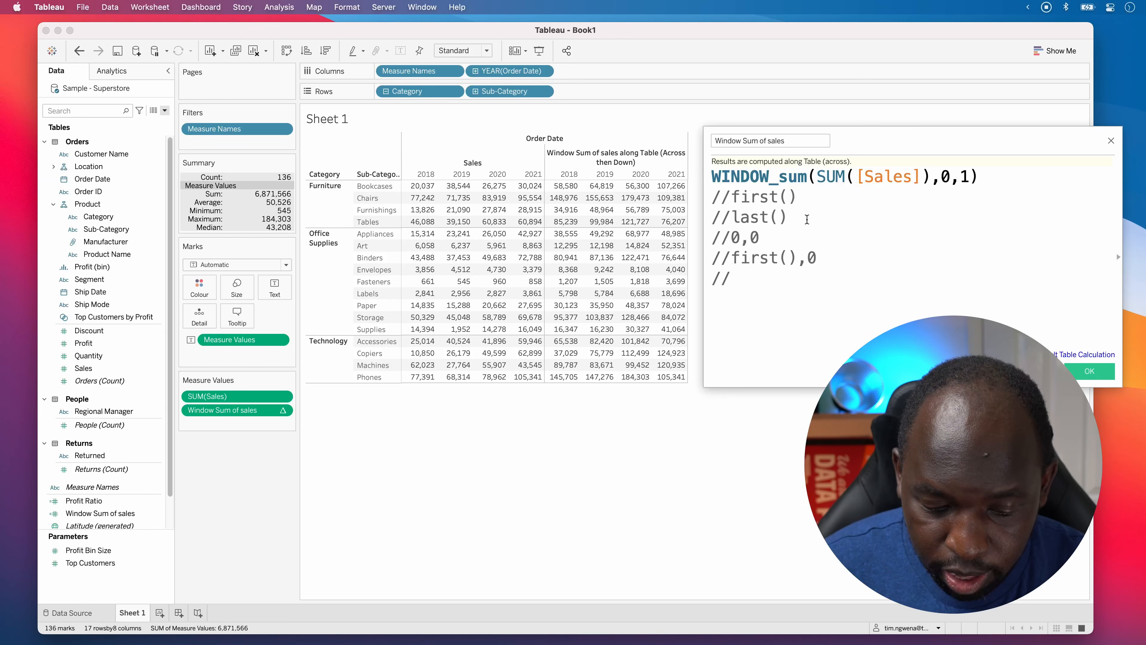
{"action": "type", "text": "first("}
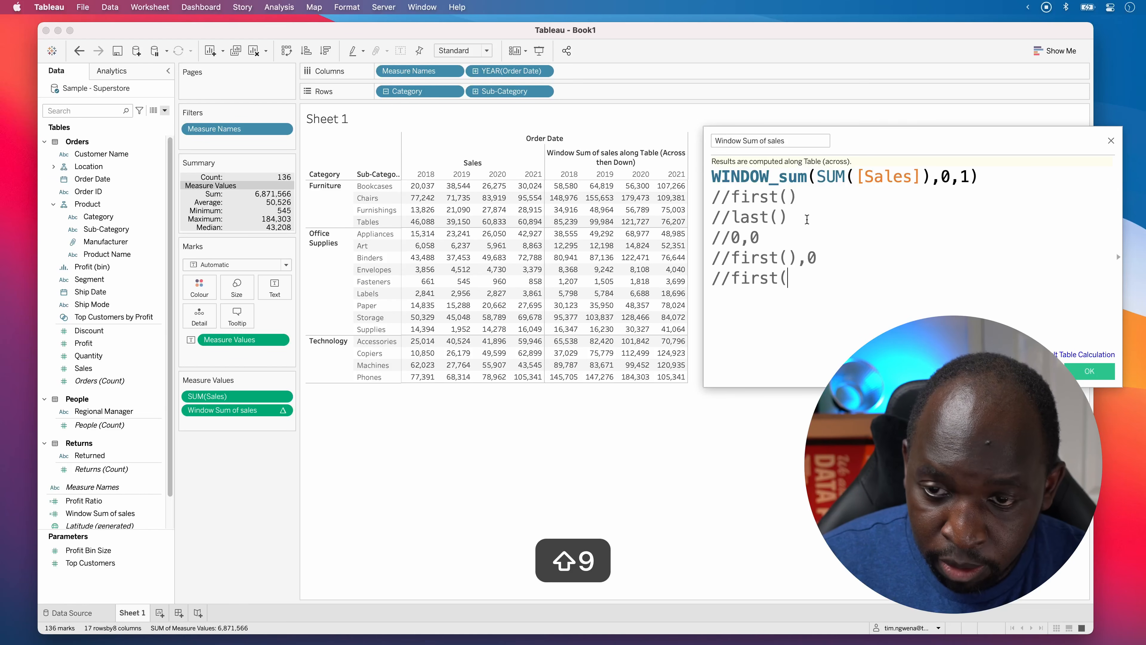
{"action": "type", "text": ")+1"}
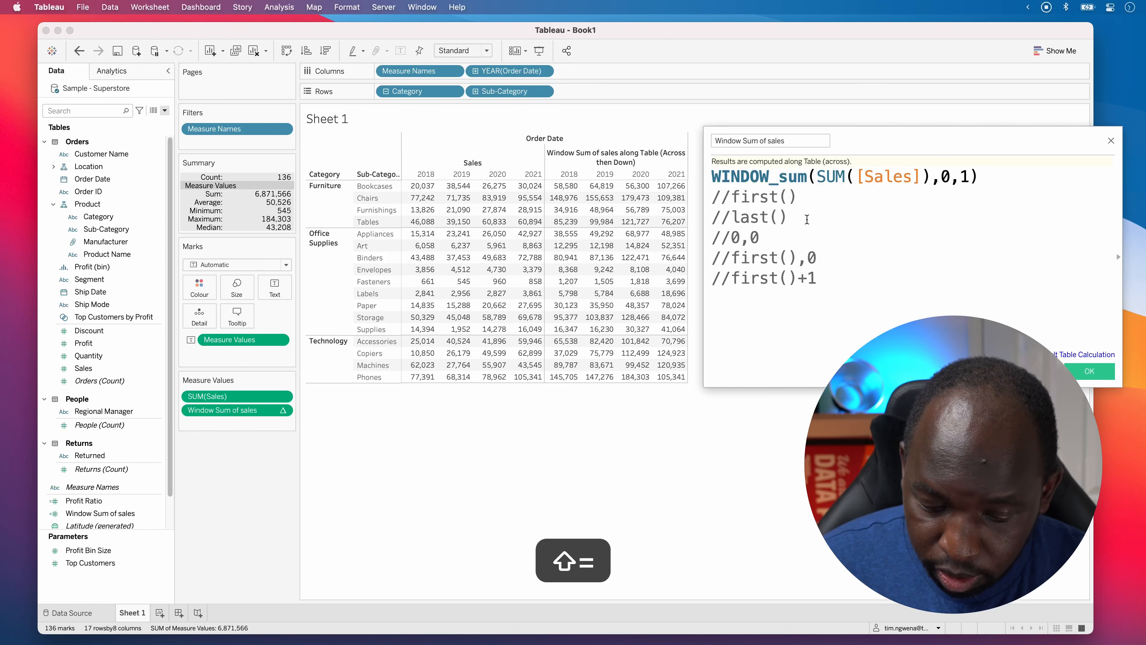
{"action": "type", "text": ",0"}
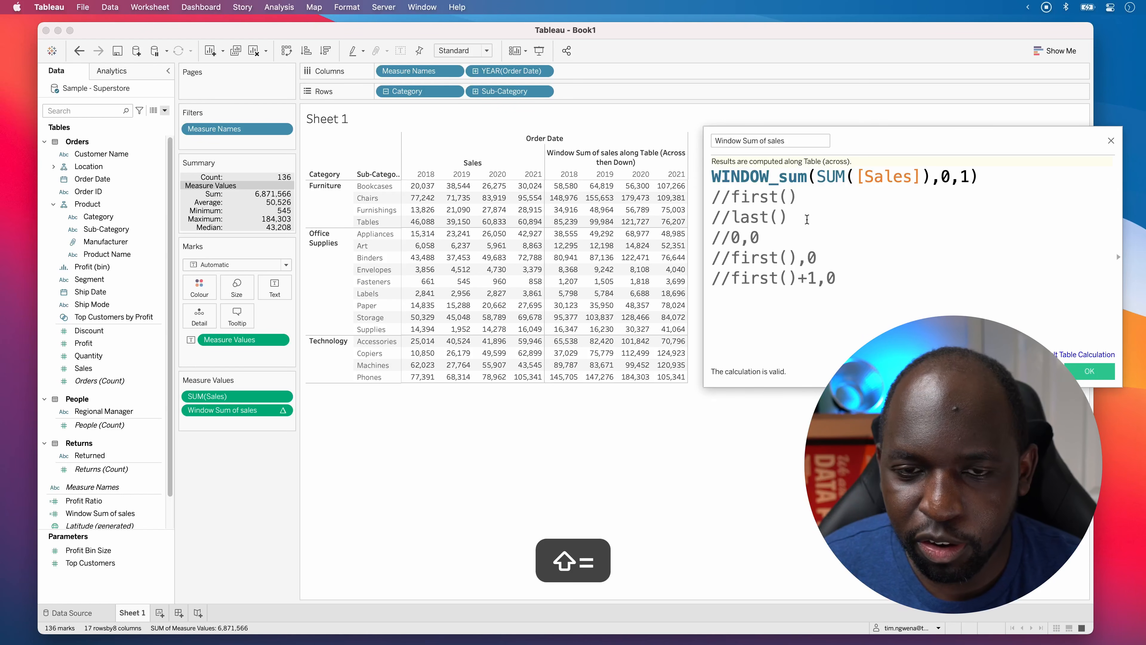
{"action": "key", "text": "ctrl"}
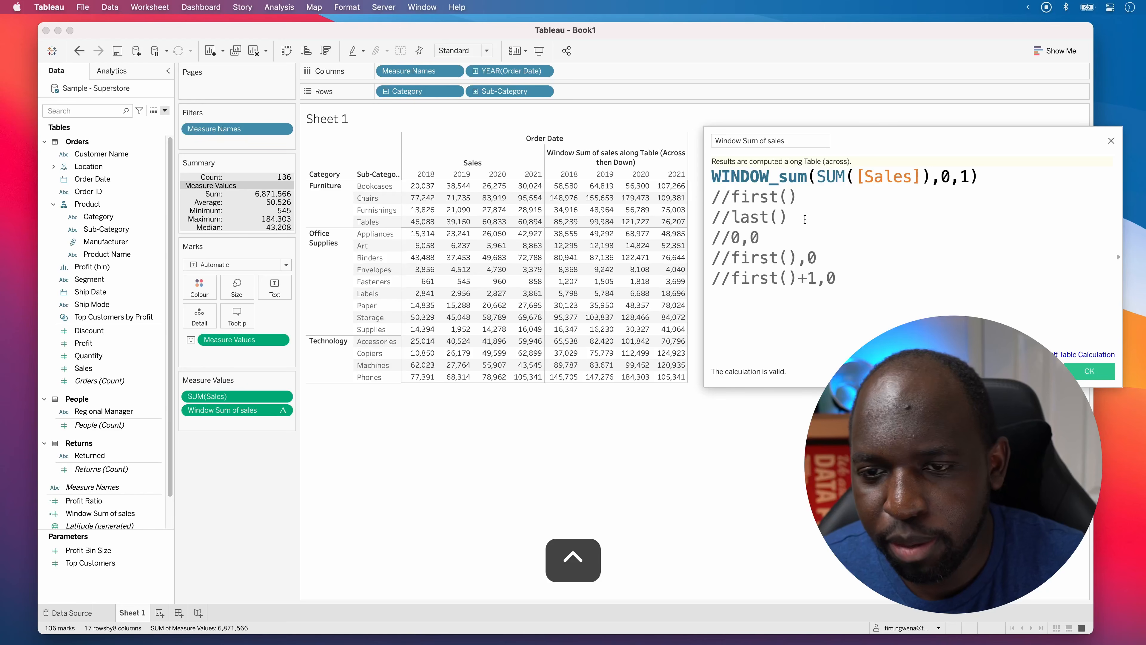
{"action": "key", "text": "ctrl+a"}
{"action": "key", "text": "ctrl+a"}
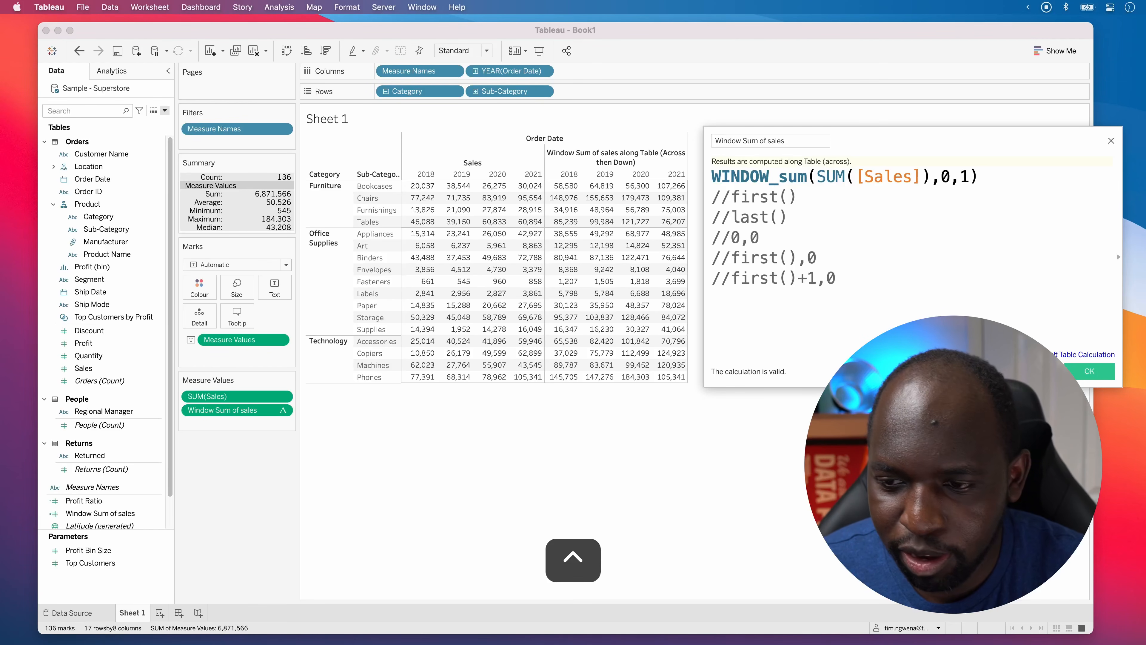
{"action": "left_click", "coordinate": [1081, 372]}
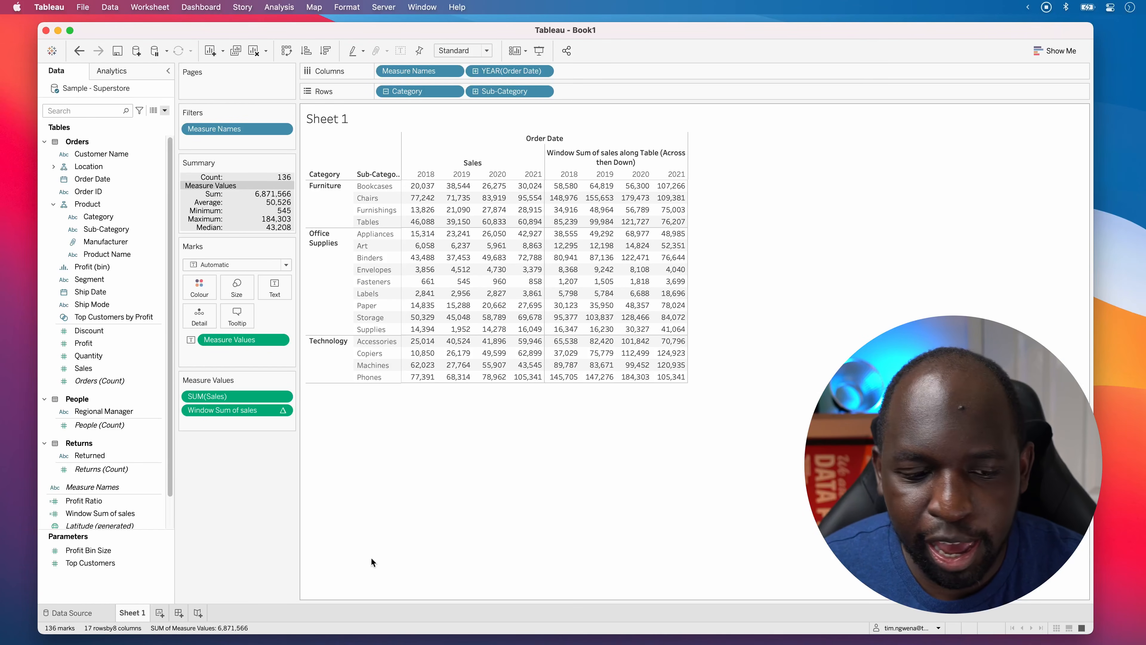
Build a crosstab on a new worksheet with Sales as text, Category and Sub-Category in rows, and Order Date years in columns
{"action": "left_click", "coordinate": [165, 614]}
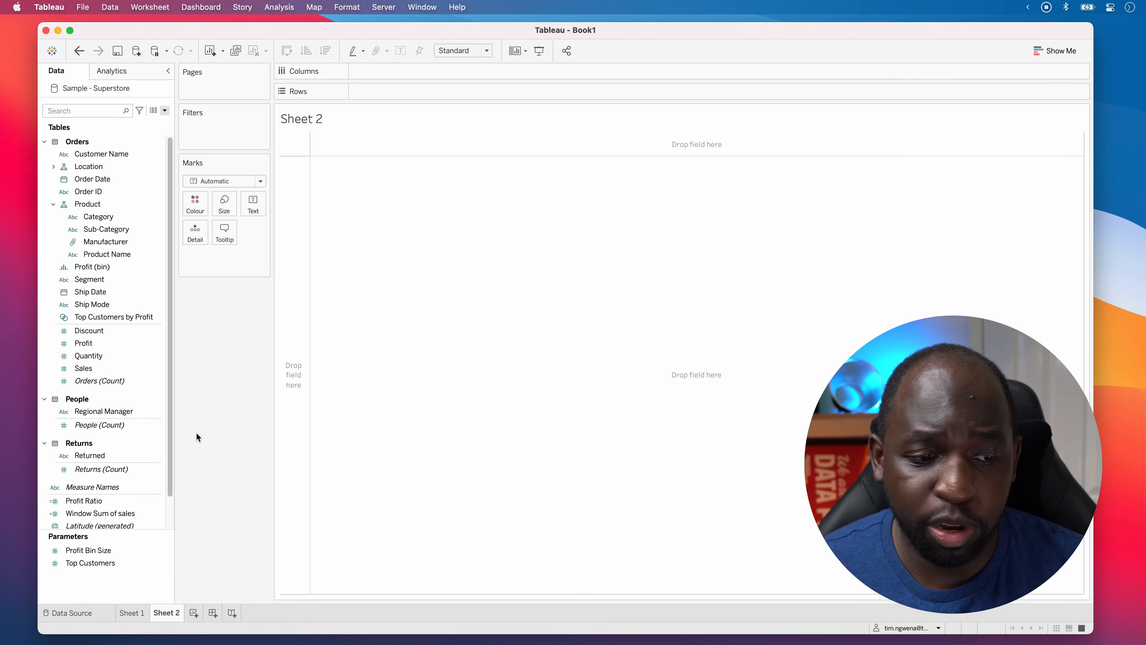
{"action": "left_click", "coordinate": [104, 470]}
{"action": "scroll", "coordinate": [107, 403], "scroll_direction": "down", "scroll_amount": 2}
{"action": "left_click_drag", "start_coordinate": [84, 330], "coordinate": [254, 202]}
{"action": "left_click_drag", "start_coordinate": [84, 194], "coordinate": [385, 96]}
{"action": "left_click_drag", "start_coordinate": [99, 179], "coordinate": [349, 92]}
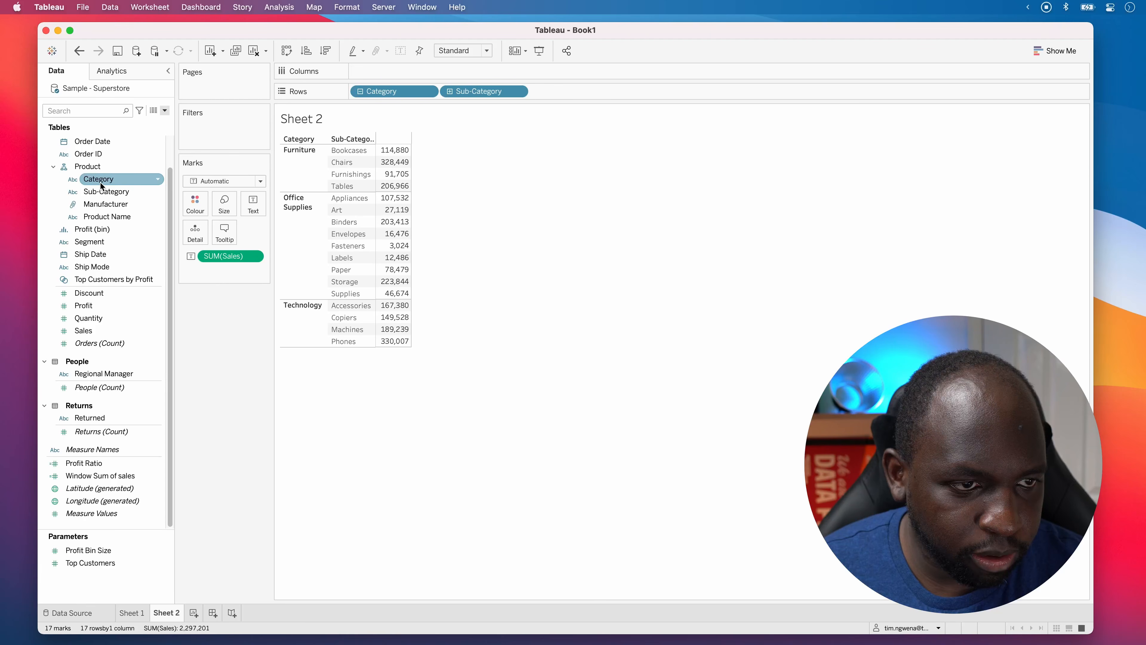
{"action": "scroll", "coordinate": [101, 183], "scroll_direction": "up", "scroll_amount": 2}
{"action": "left_click_drag", "start_coordinate": [94, 180], "coordinate": [436, 76]}
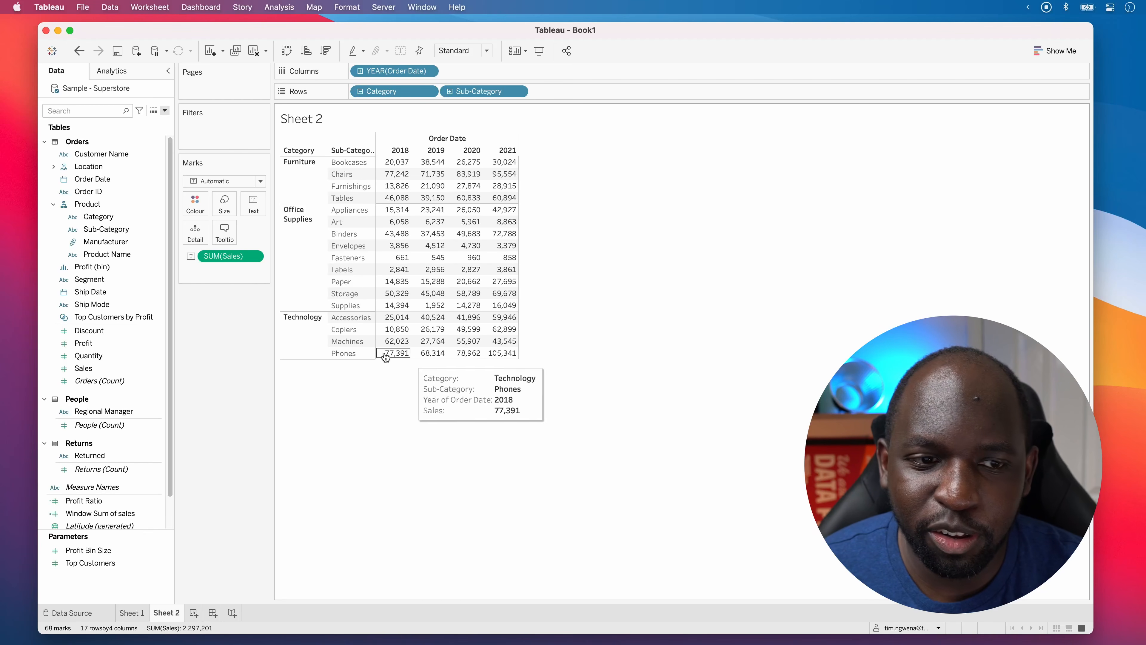
Apply the Moving Average quick table calculation to SUM(Sales)
{"action": "left_click", "coordinate": [254, 256]}
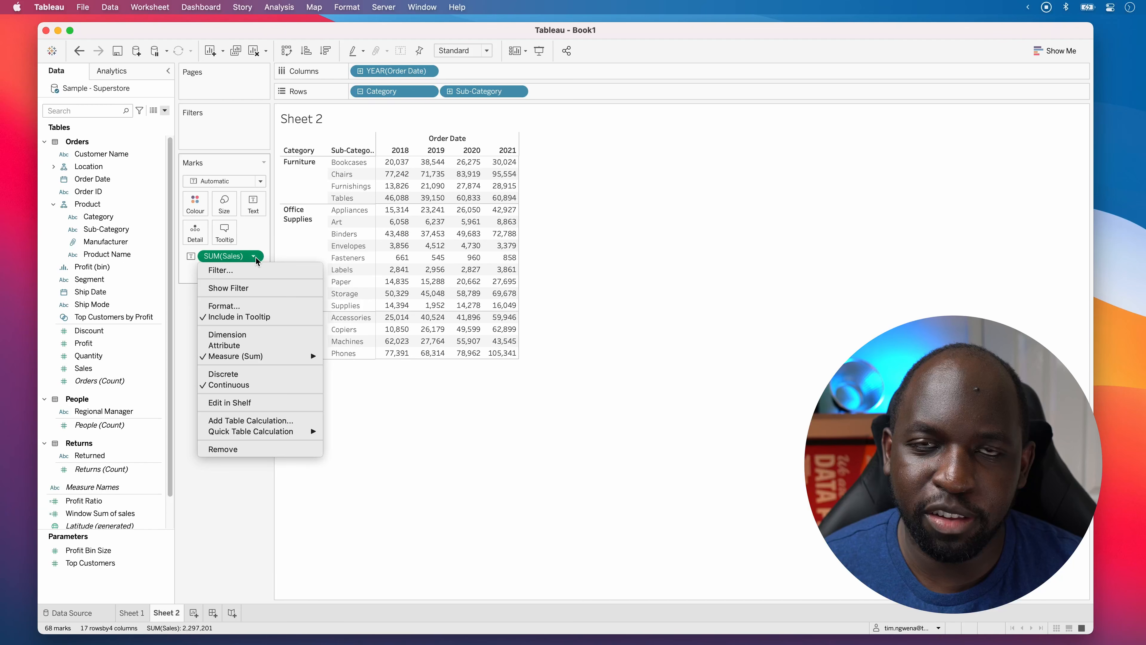
{"action": "mouse_move", "coordinate": [291, 434]}
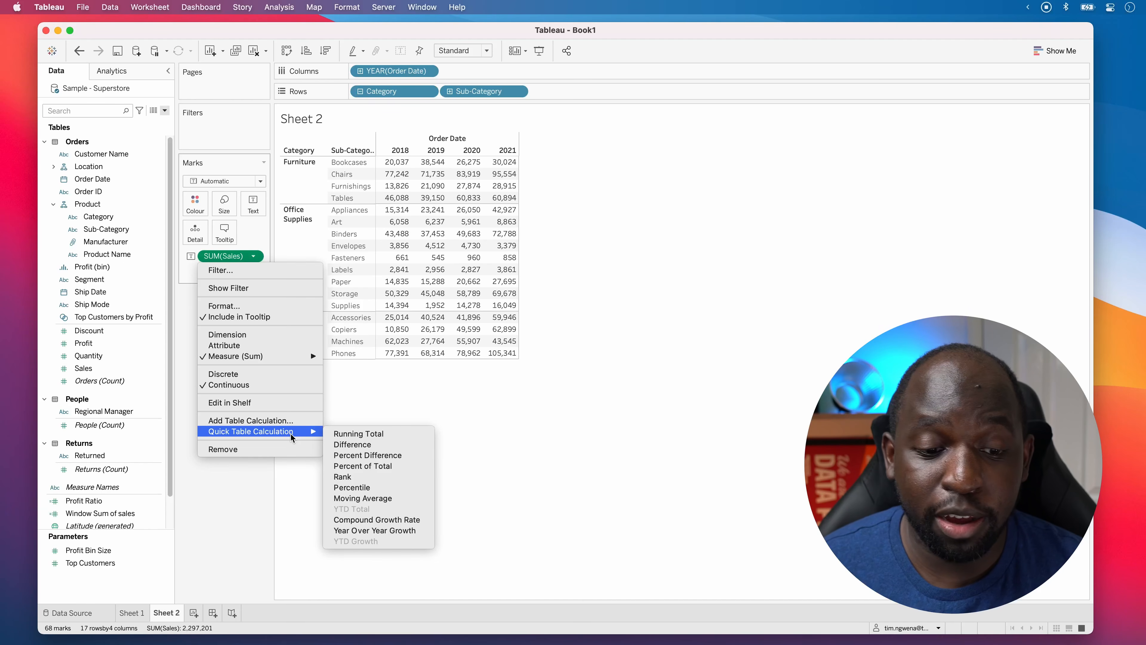
{"action": "left_click", "coordinate": [385, 498]}
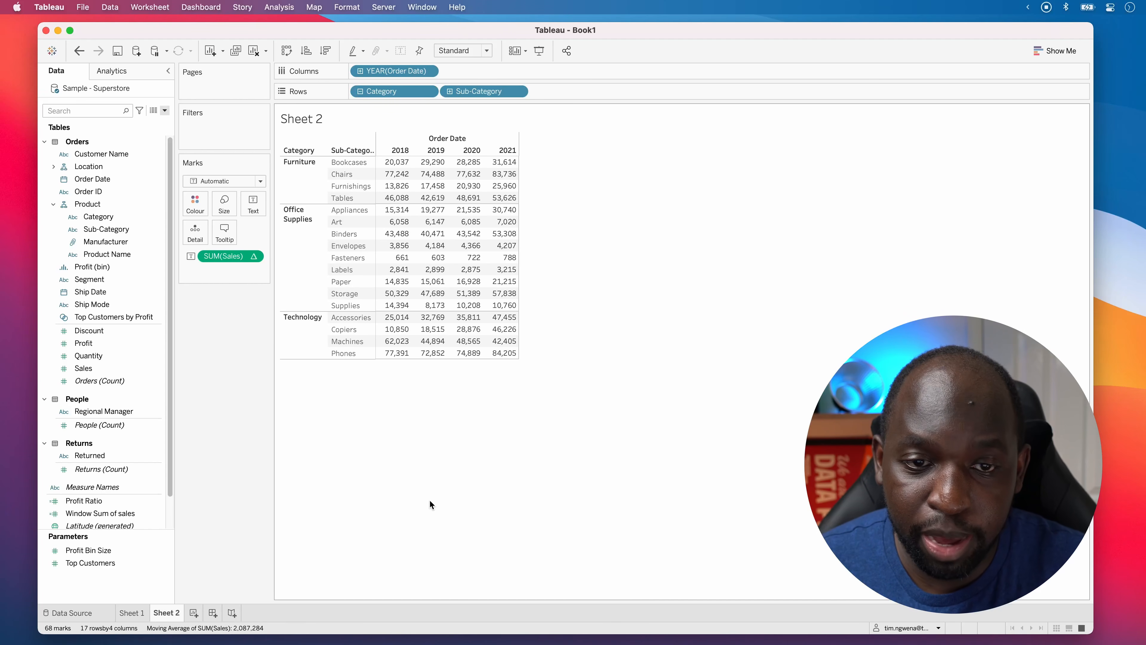
Examine the moving average's Compute Using options and its table calculation settings, moving the dialog clear of the crosstab
{"action": "left_click", "coordinate": [254, 256]}
{"action": "mouse_move", "coordinate": [267, 356]}
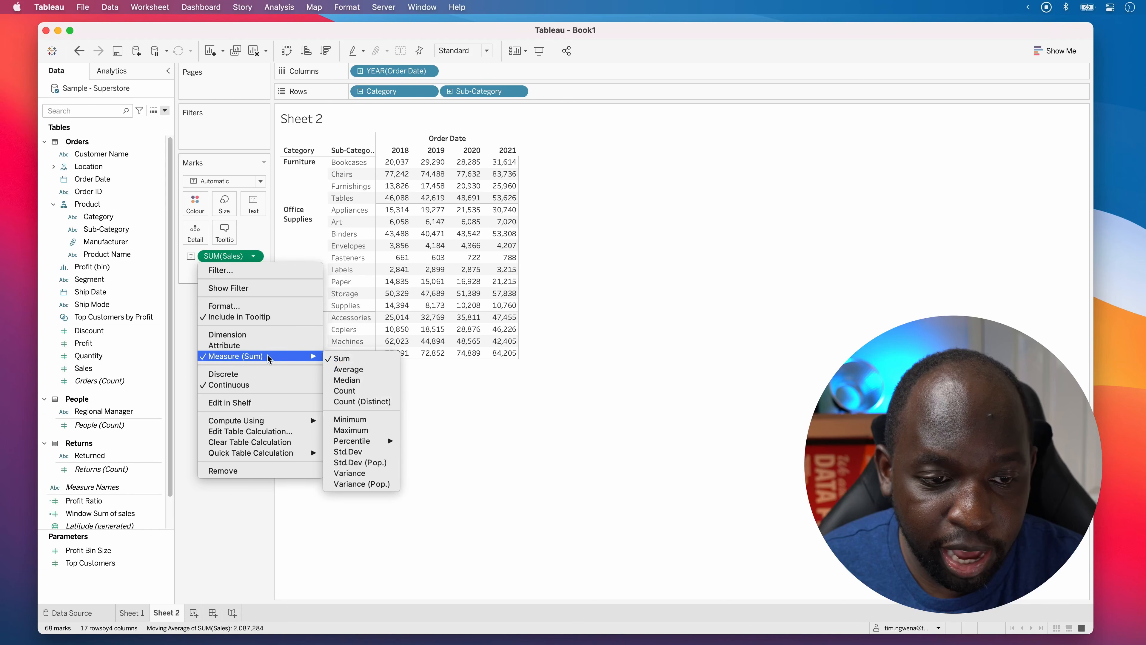
{"action": "mouse_move", "coordinate": [295, 422]}
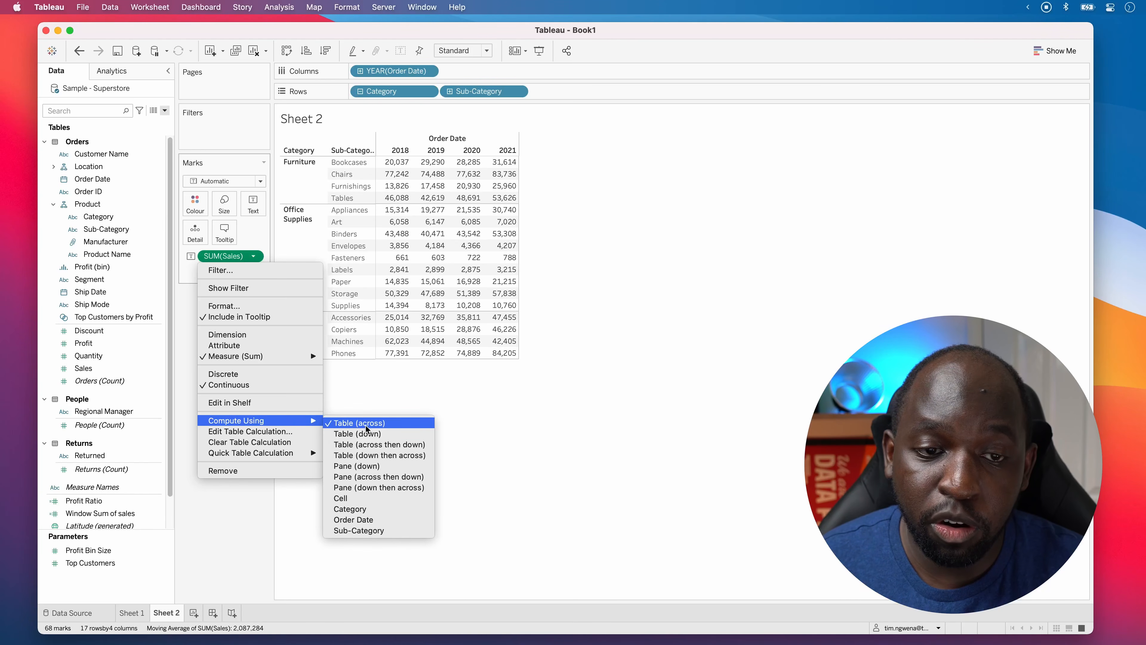
{"action": "left_click", "coordinate": [635, 207]}
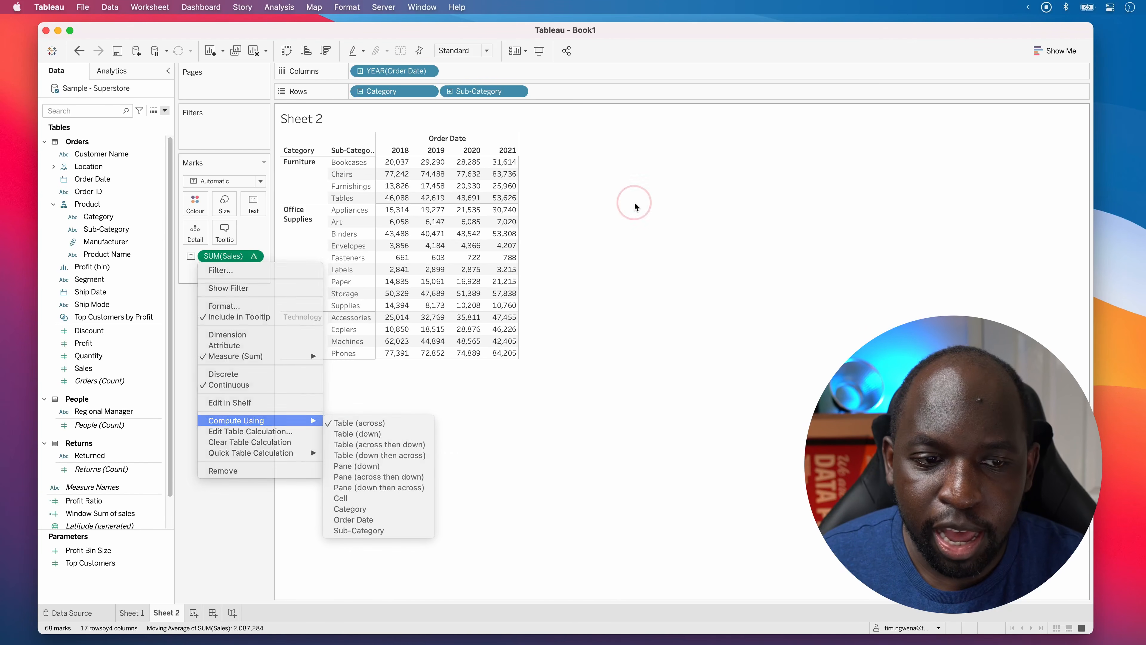
{"action": "left_click", "coordinate": [254, 256]}
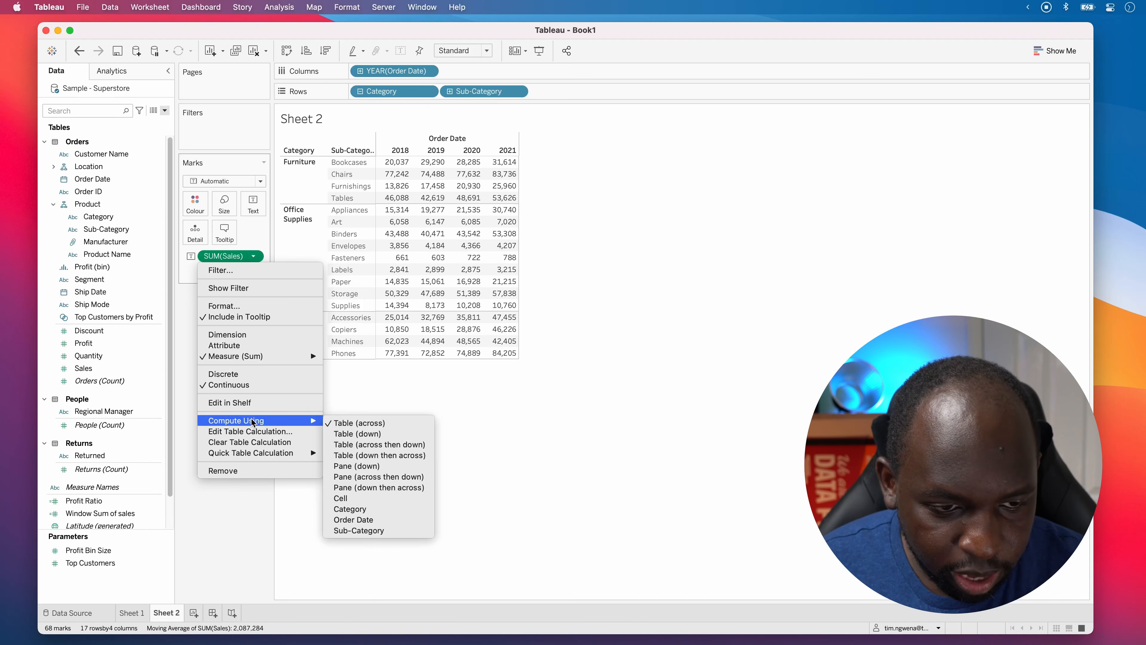
{"action": "left_click", "coordinate": [251, 432]}
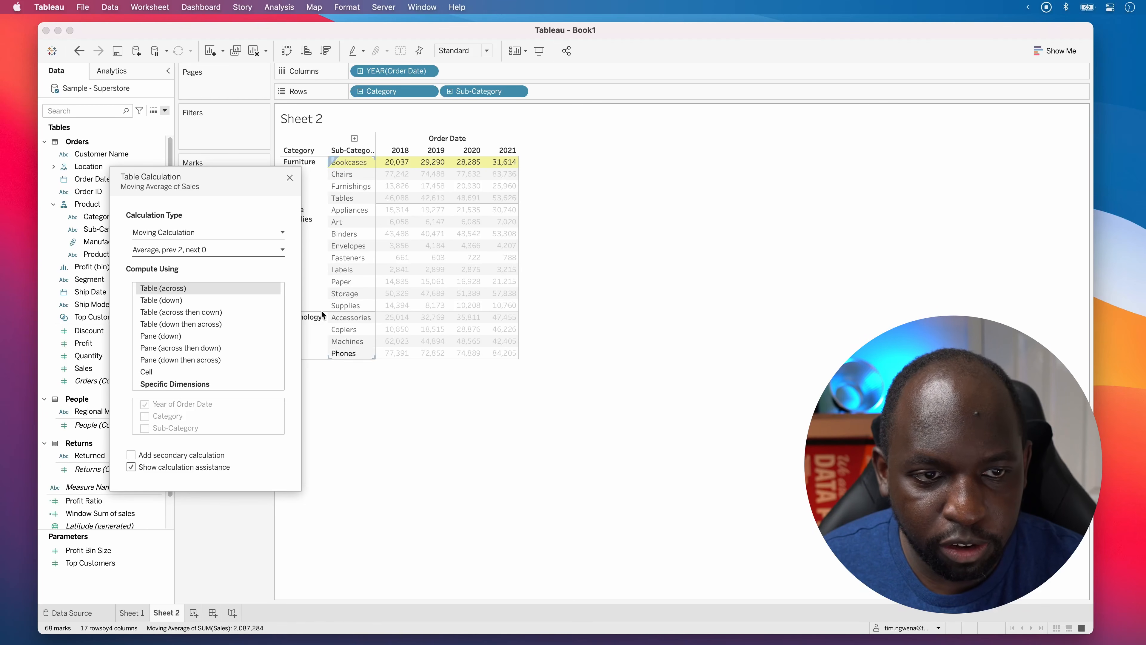
{"action": "left_click_drag", "start_coordinate": [238, 175], "coordinate": [696, 113]}
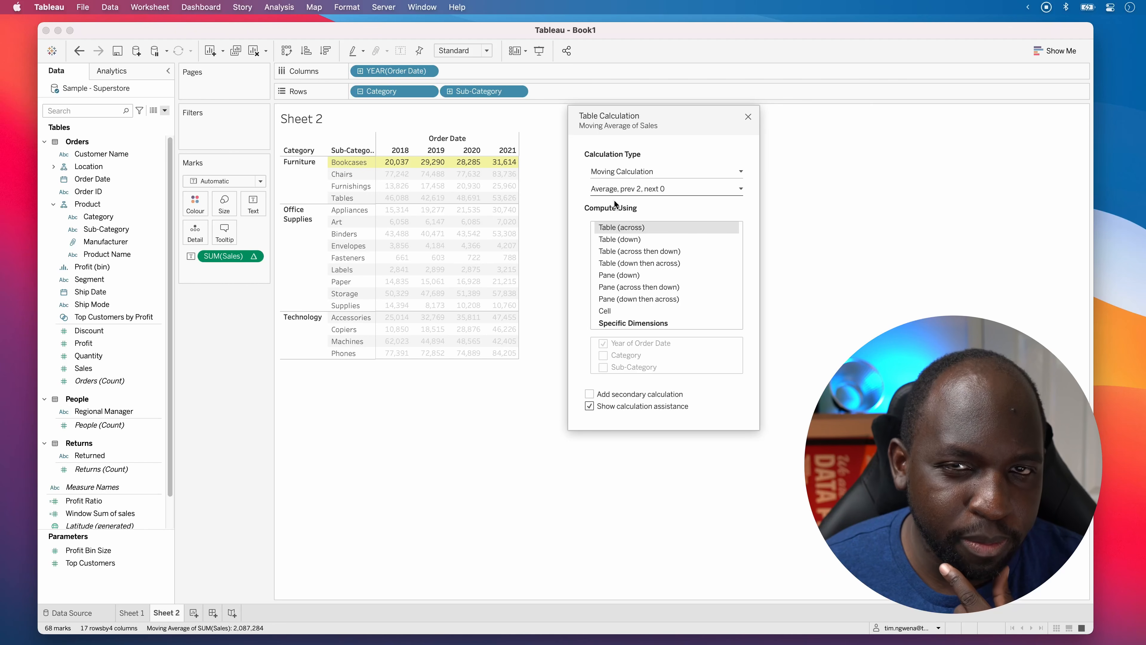
{"action": "left_click", "coordinate": [747, 118]}
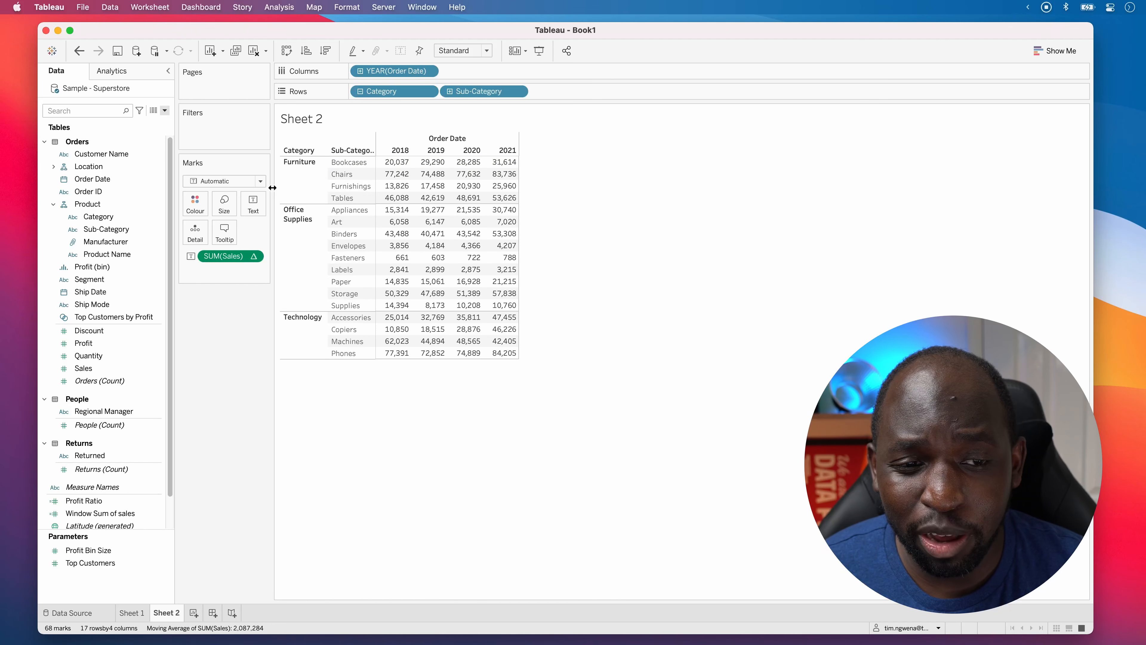
Widen the Marks card, and open the SUM(Sales) moving average for inline editing with its whole WINDOW_AVG formula selected
{"action": "left_click_drag", "start_coordinate": [274, 187], "coordinate": [345, 181]}
{"action": "left_click", "coordinate": [260, 259]}
{"action": "double_click", "coordinate": [260, 257]}
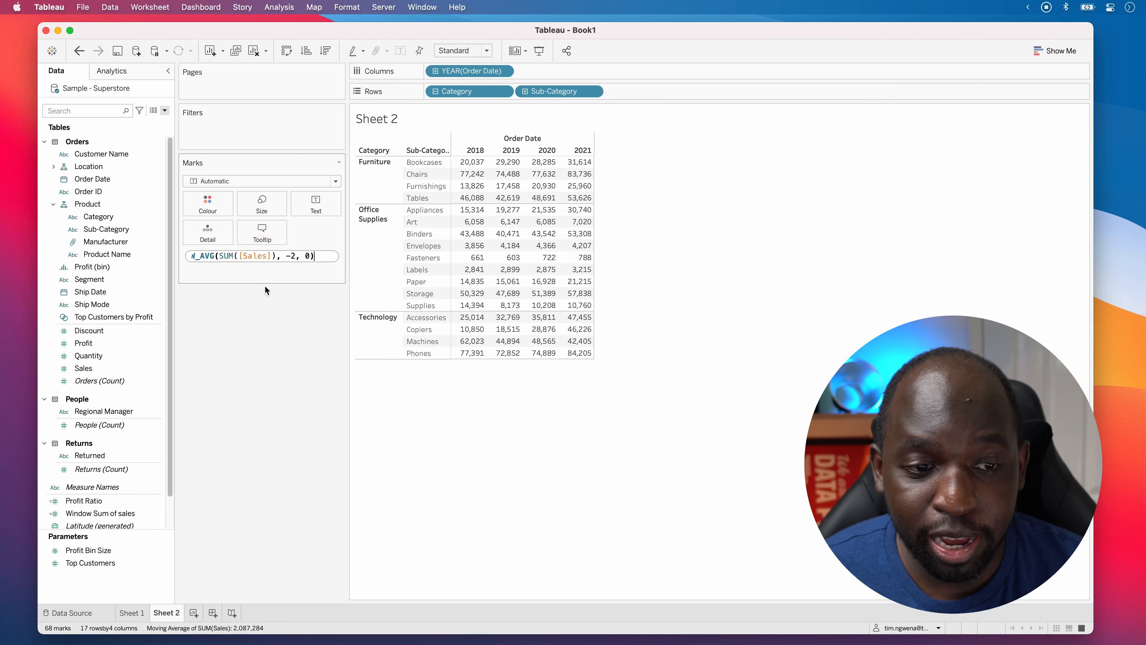
{"action": "left_click_drag", "start_coordinate": [328, 259], "coordinate": [174, 256]}
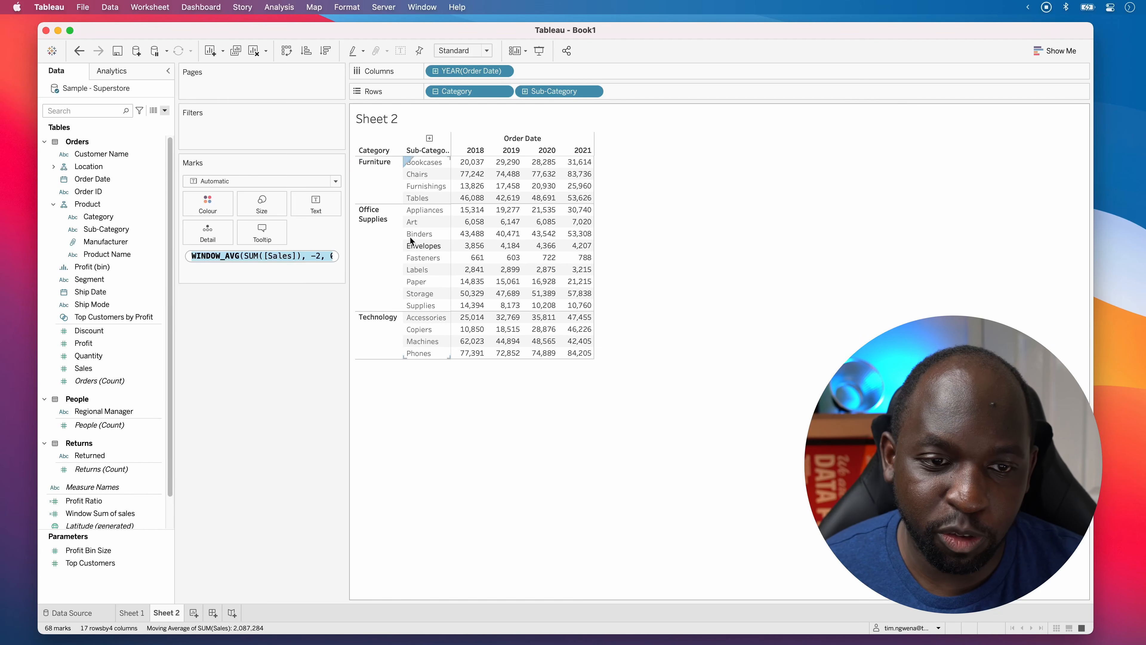
Widen the Marks card further and set the end offset of the inline moving average formula to 1, giving WINDOW_AVG(SUM([Sales]), -2, 1)
{"action": "left_click_drag", "start_coordinate": [346, 208], "coordinate": [359, 208]}
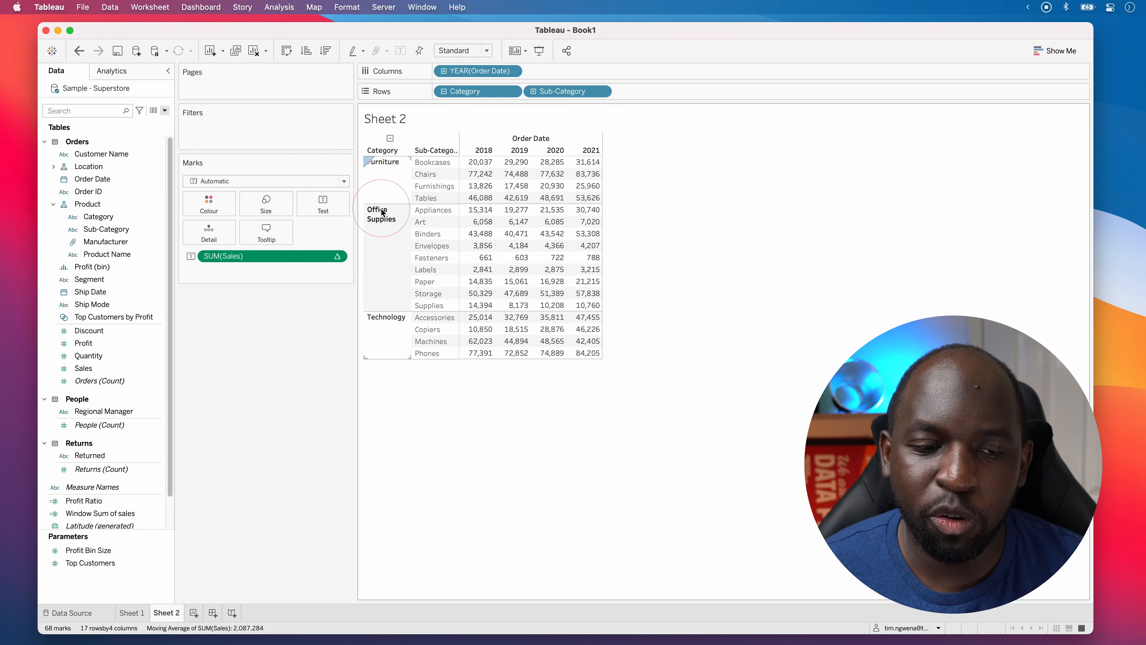
{"action": "double_click", "coordinate": [267, 258]}
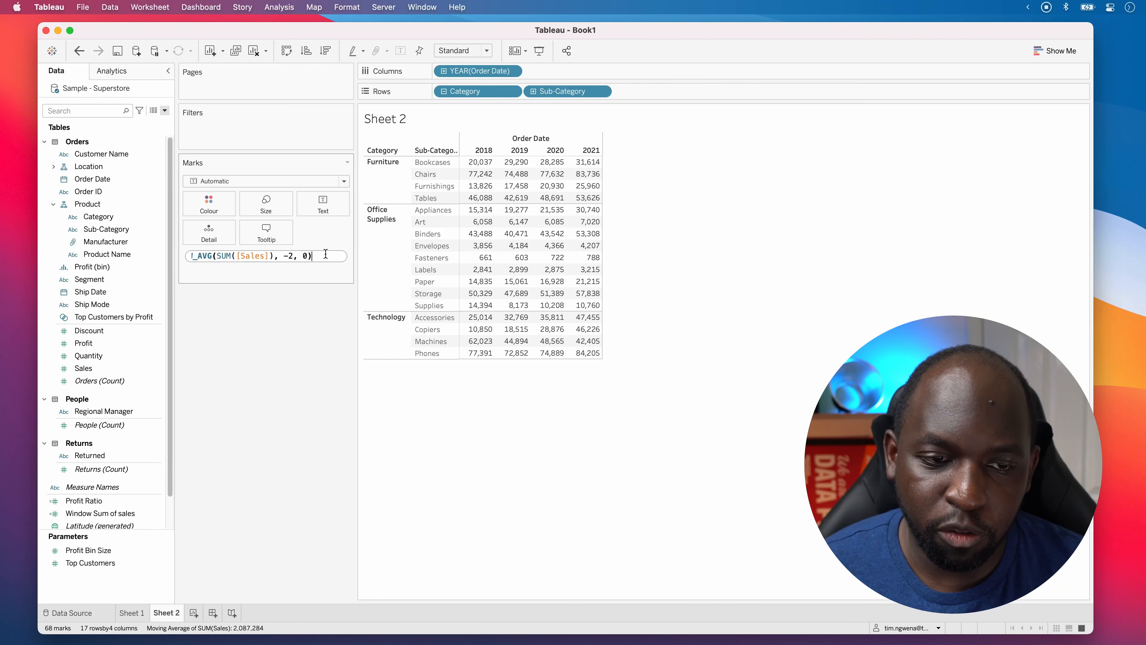
{"action": "left_click_drag", "start_coordinate": [322, 255], "coordinate": [188, 251]}
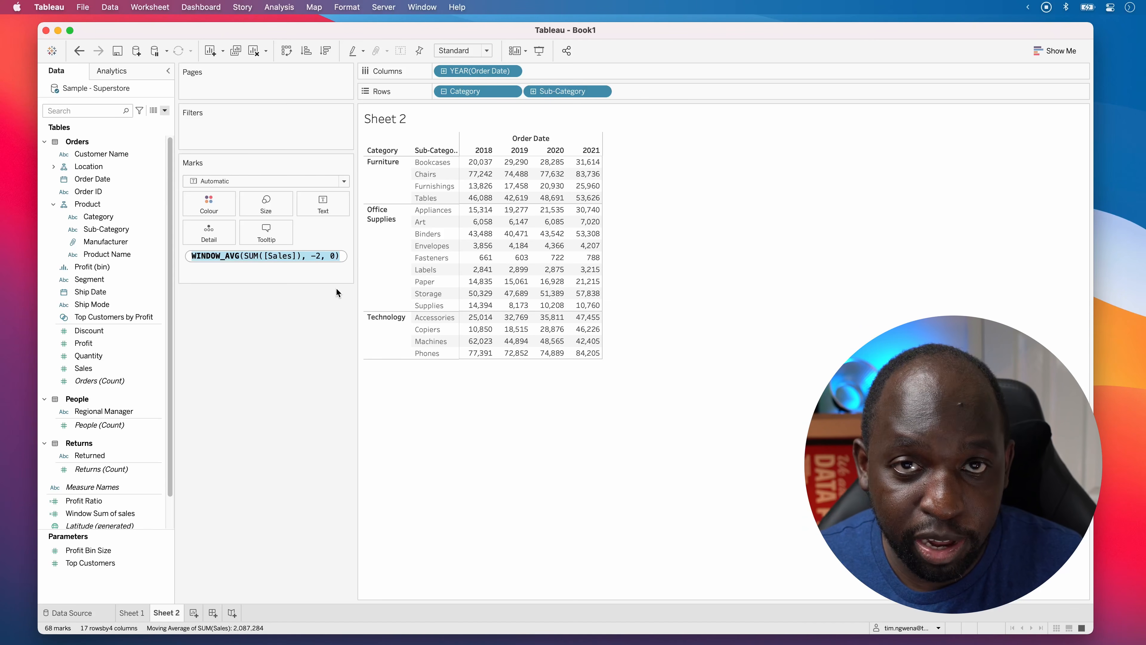
{"action": "left_click", "coordinate": [332, 257]}
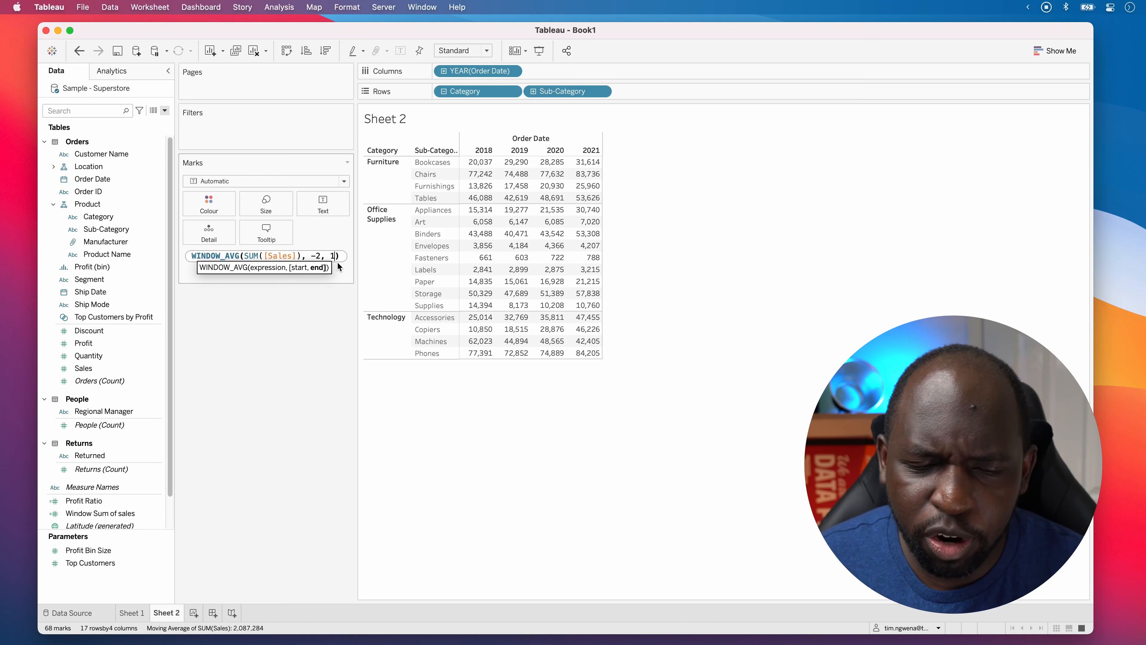
{"action": "key", "text": "Return"}
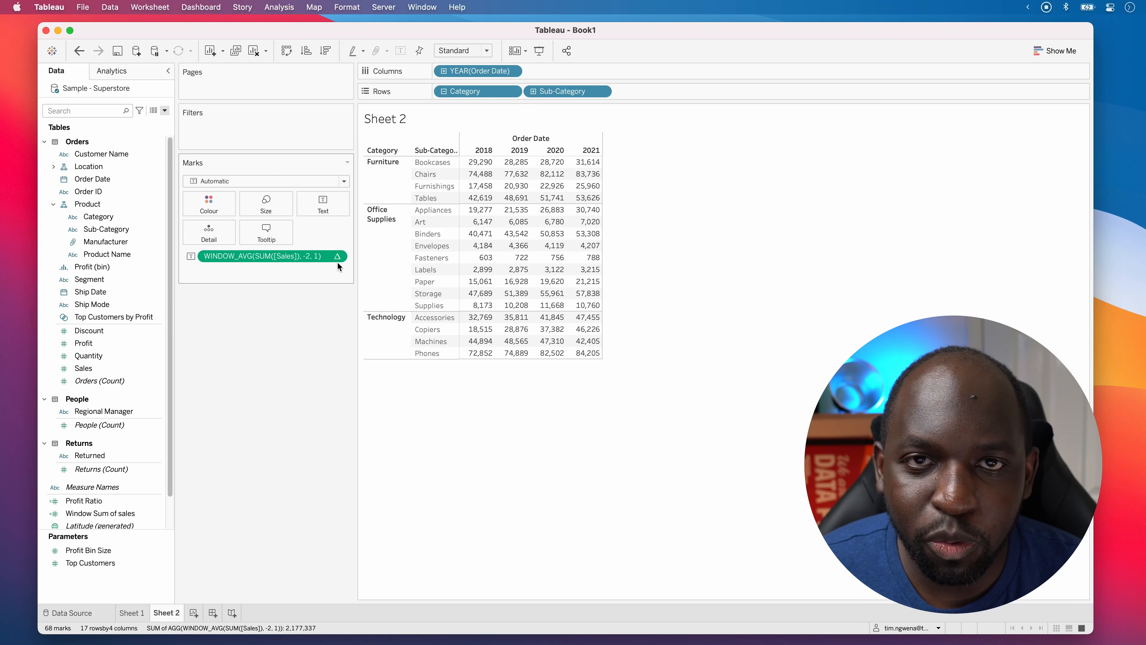
Save the edited WINDOW_AVG calculation as a data source field named "widnow average fgfrom table calculation", and widen the Data pane to fit its name
{"action": "left_click_drag", "start_coordinate": [337, 262], "coordinate": [117, 515]}
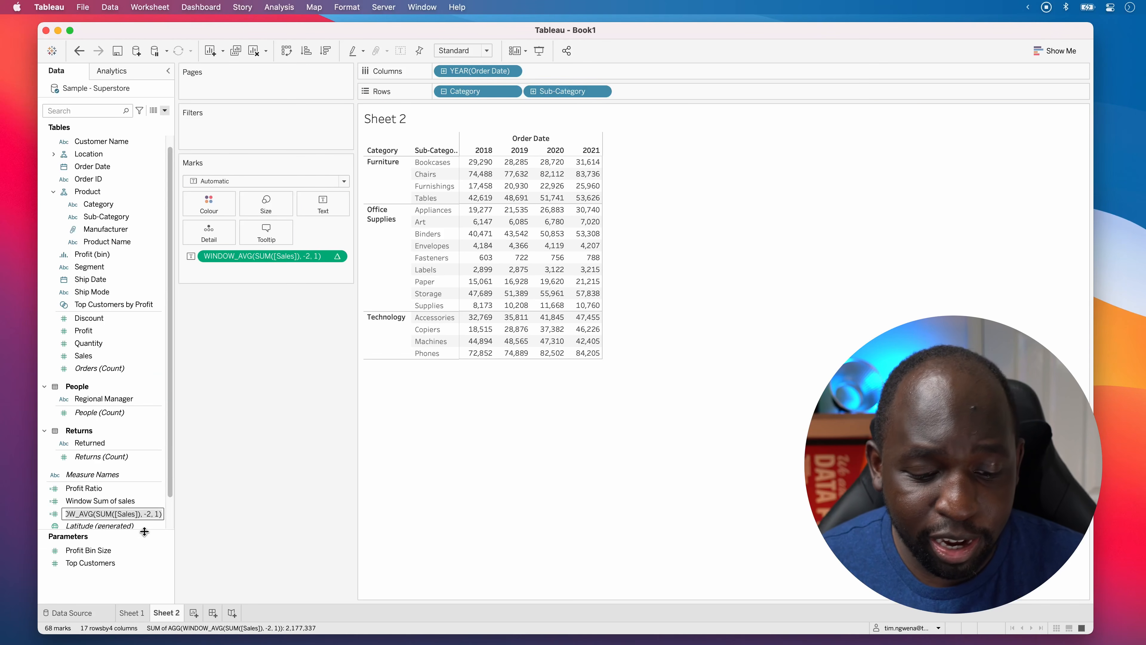
{"action": "type", "text": "widn"}
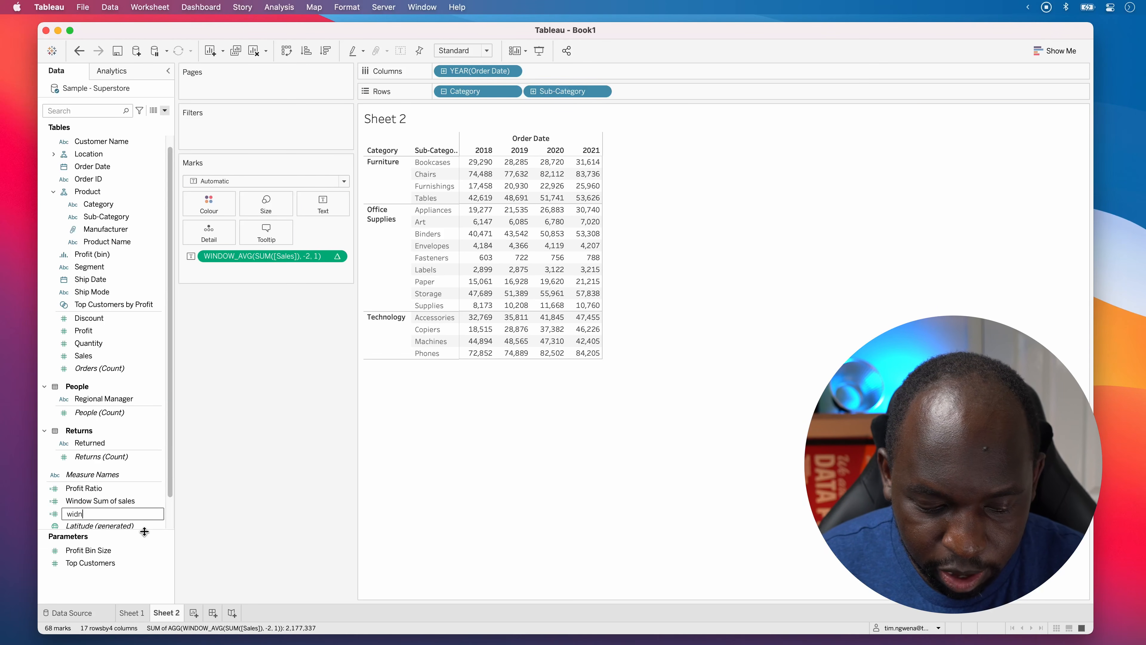
{"action": "type", "text": "ow average "}
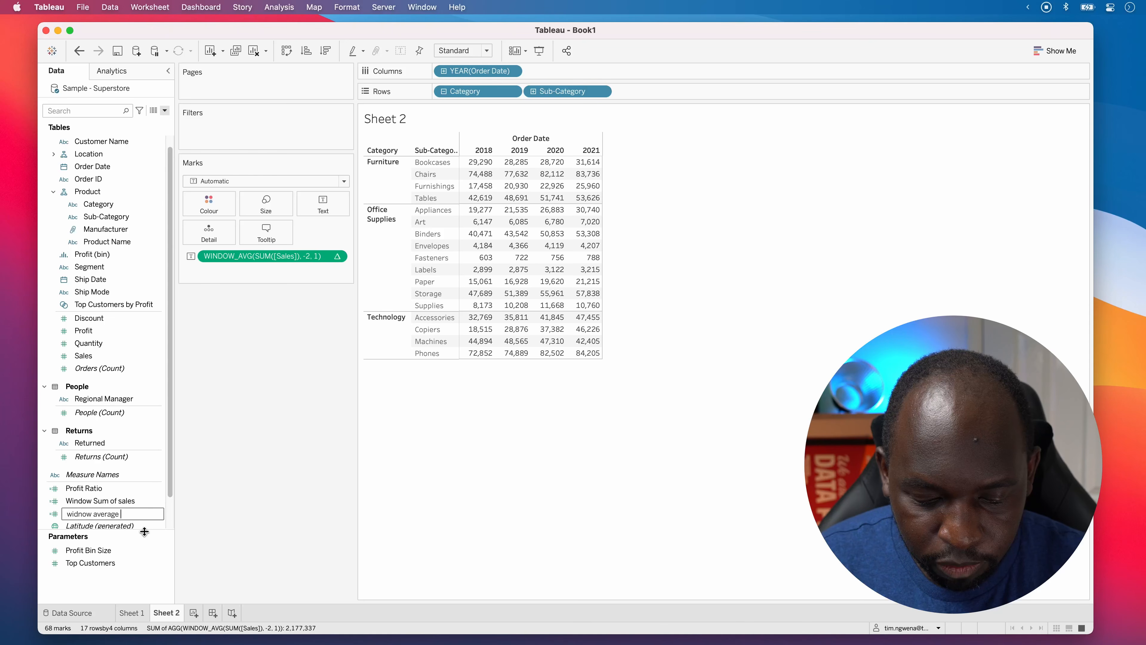
{"action": "type", "text": "fgfrom table c"}
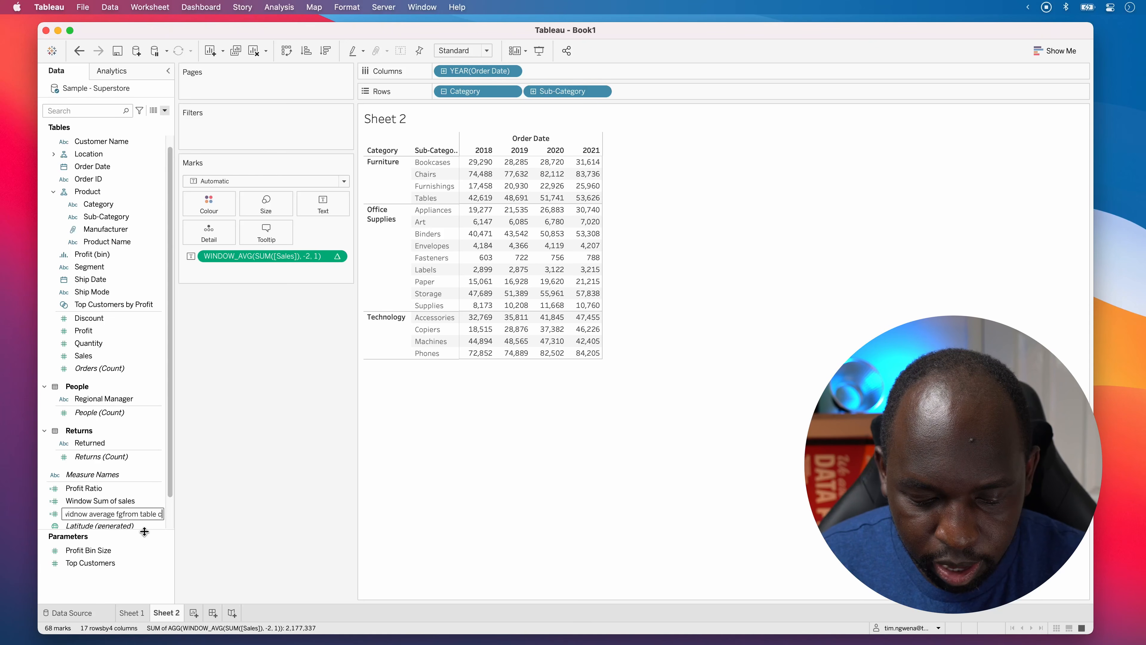
{"action": "type", "text": "alculation"}
{"action": "key", "text": "Return"}
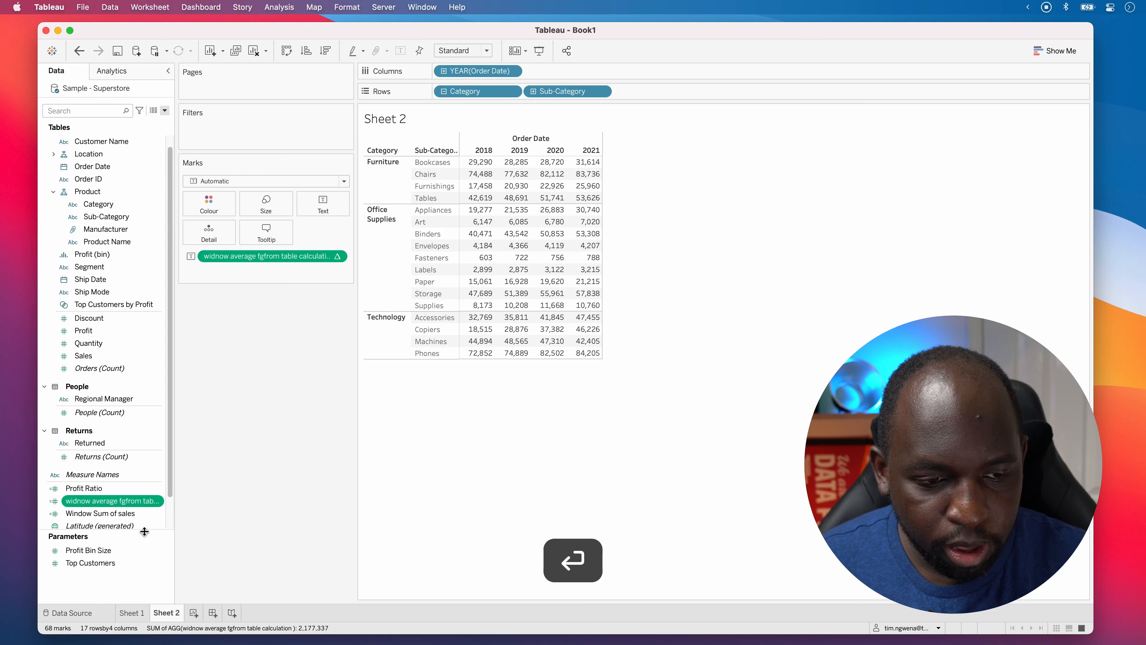
{"action": "left_click_drag", "start_coordinate": [178, 462], "coordinate": [262, 474]}
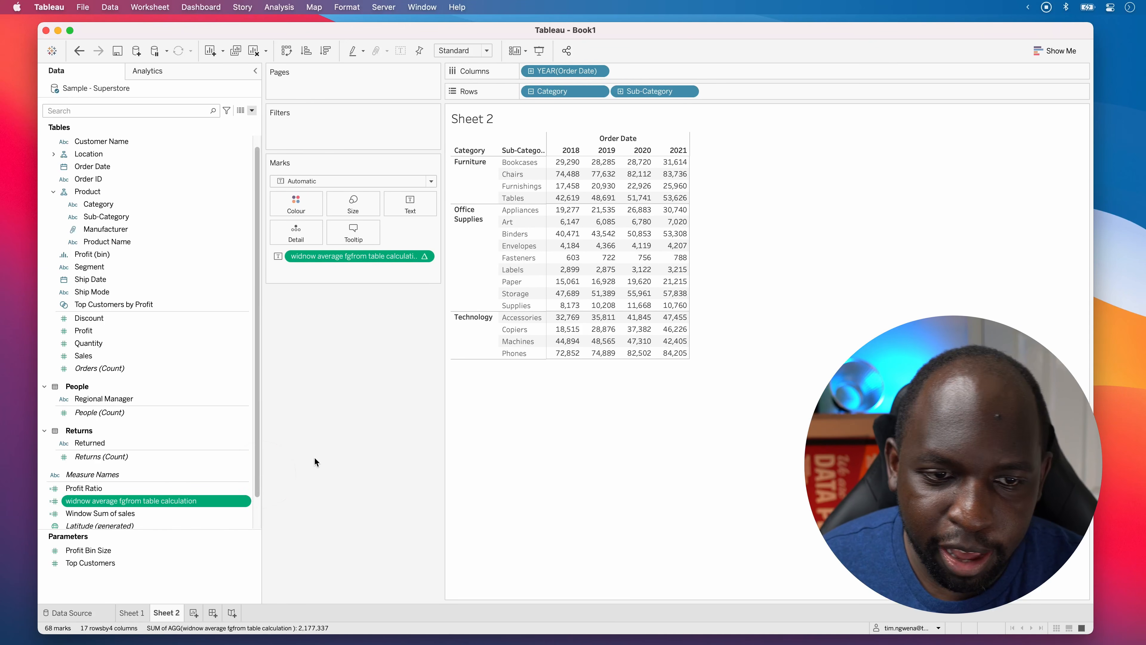